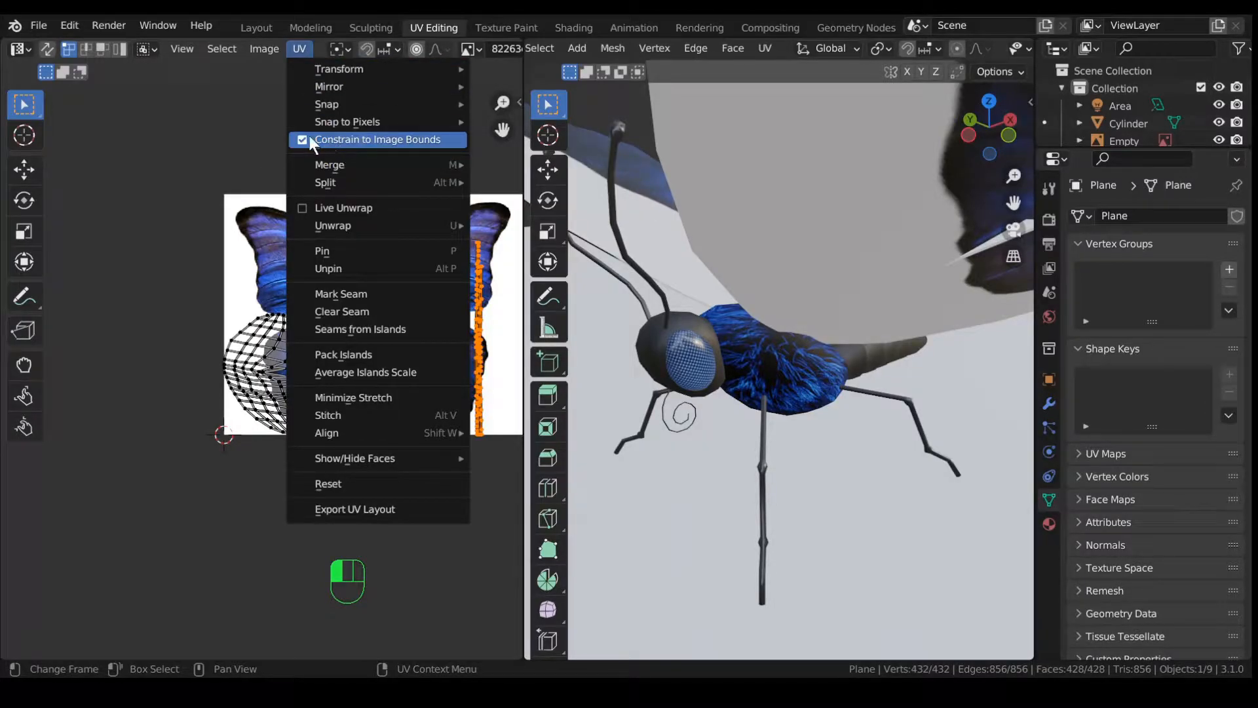
Step: Disable Constrain to Image Bounds and move the narrow edge UV island off the butterfly image
{"action": "left_click_drag", "start_coordinate": [304, 143], "coordinate": [306, 141]}
{"action": "left_click_drag", "start_coordinate": [427, 233], "coordinate": [519, 472]}
{"action": "key", "text": "g"}
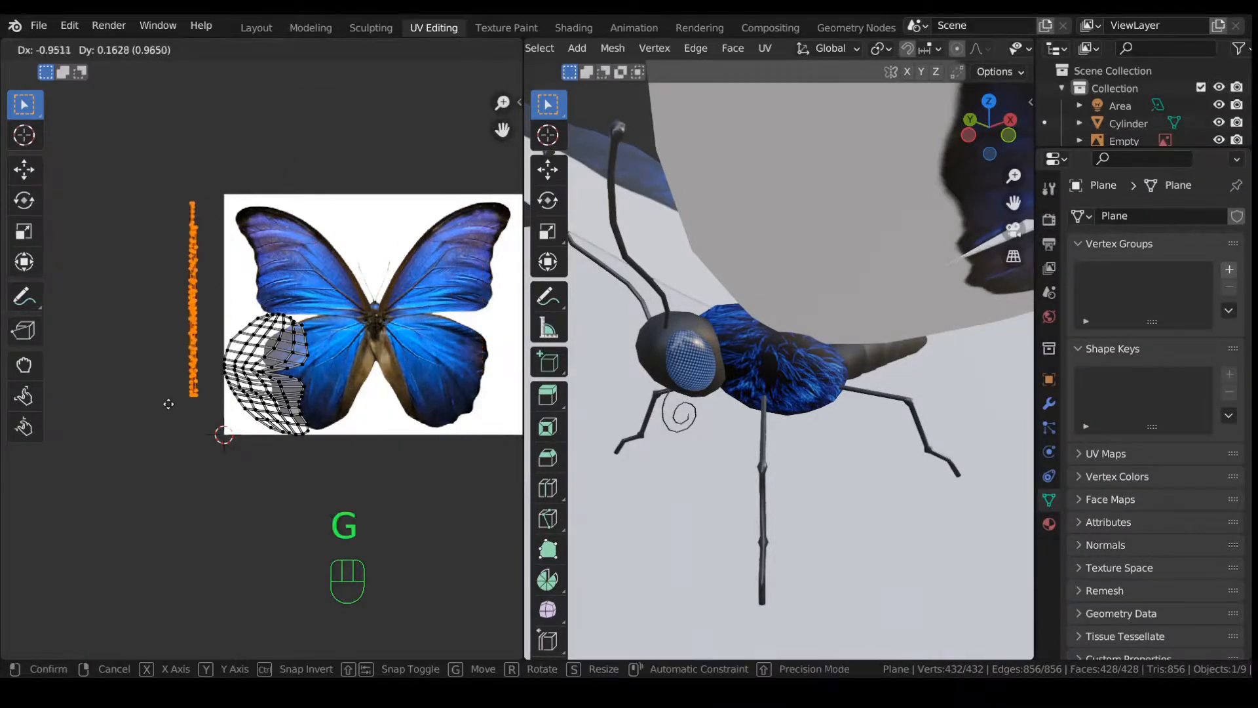
{"action": "left_click", "coordinate": [169, 404]}
Step: Move the wing-shaped UV island onto the right half of the butterfly image and rotate it 180°
{"action": "left_click_drag", "start_coordinate": [211, 314], "coordinate": [346, 494]}
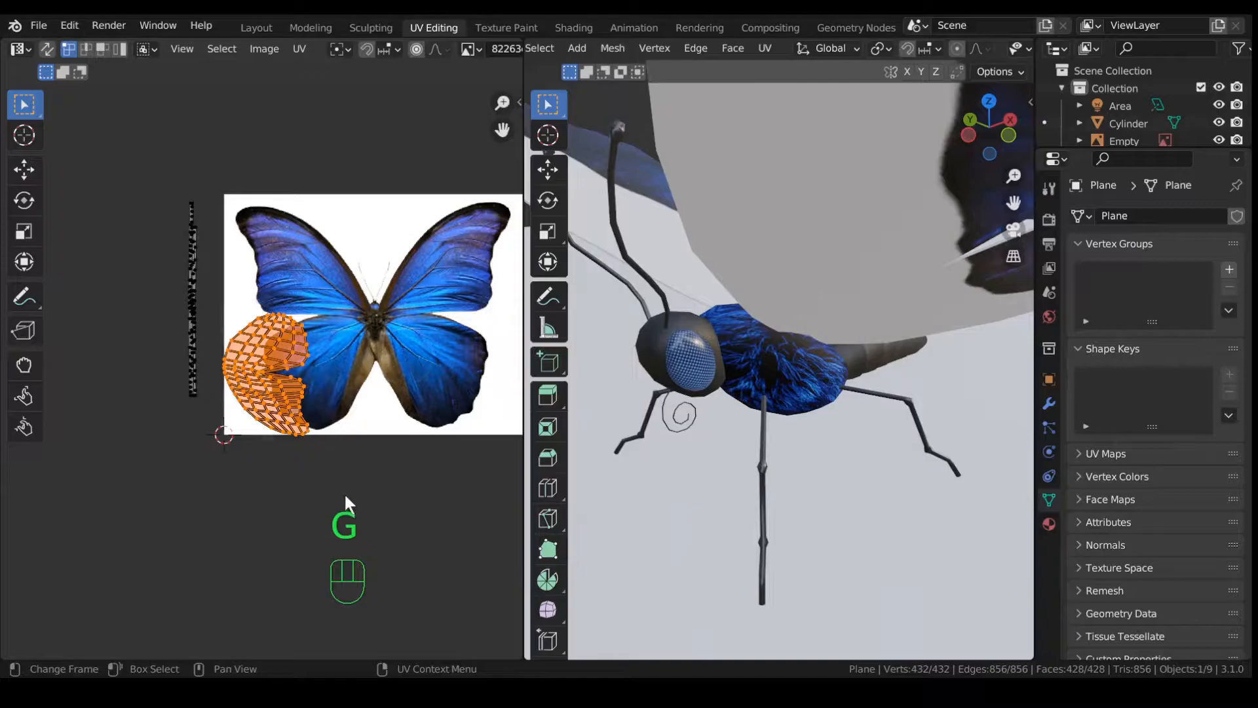
{"action": "key", "text": "g"}
{"action": "left_click", "coordinate": [501, 437]}
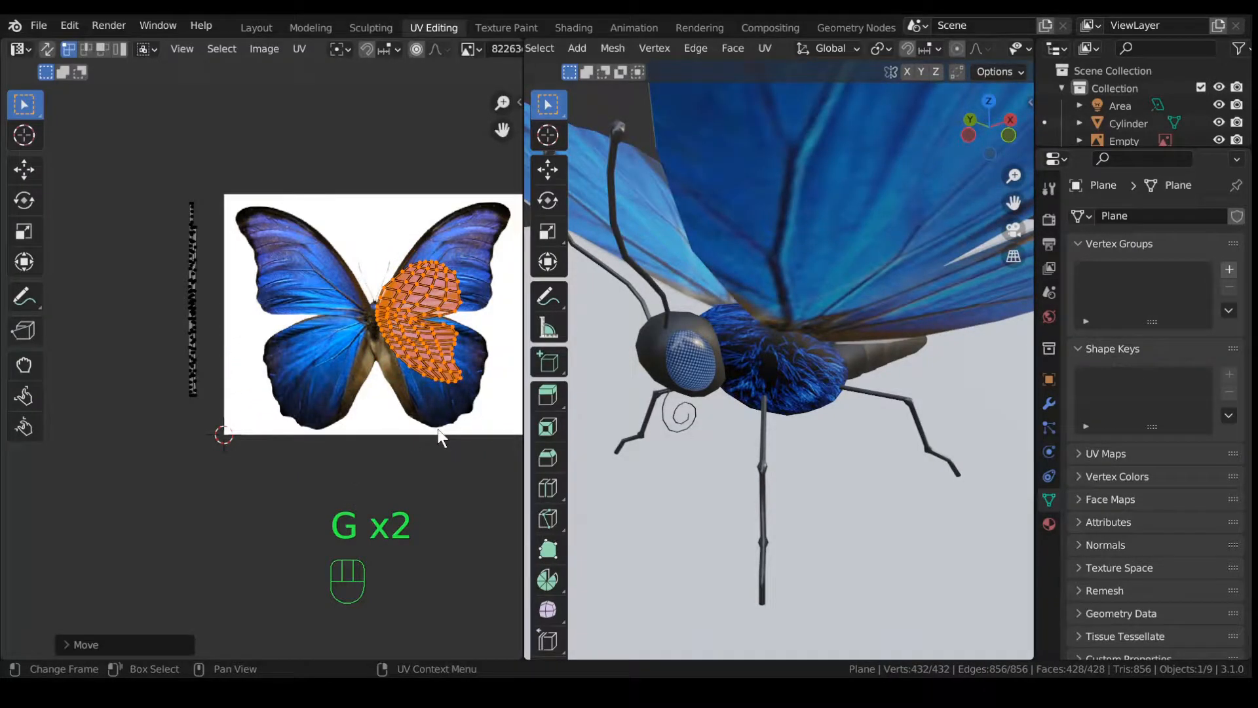
{"action": "key", "text": "r"}
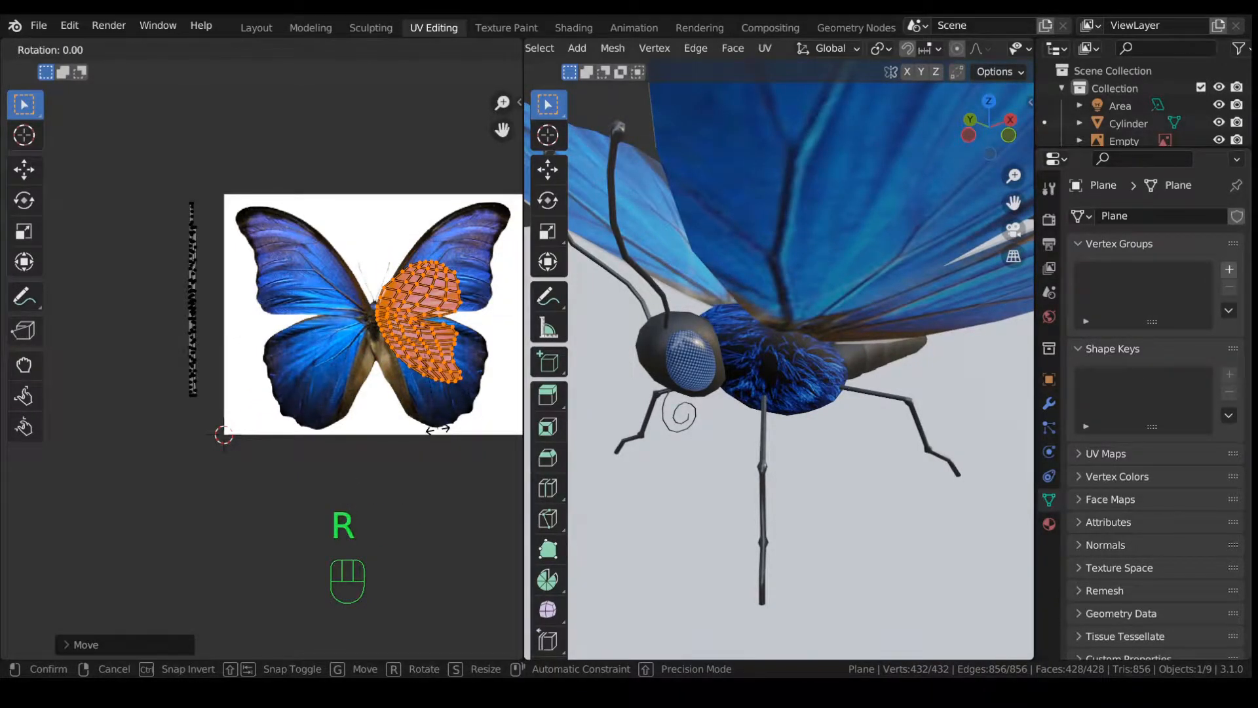
{"action": "type", "text": "180"}
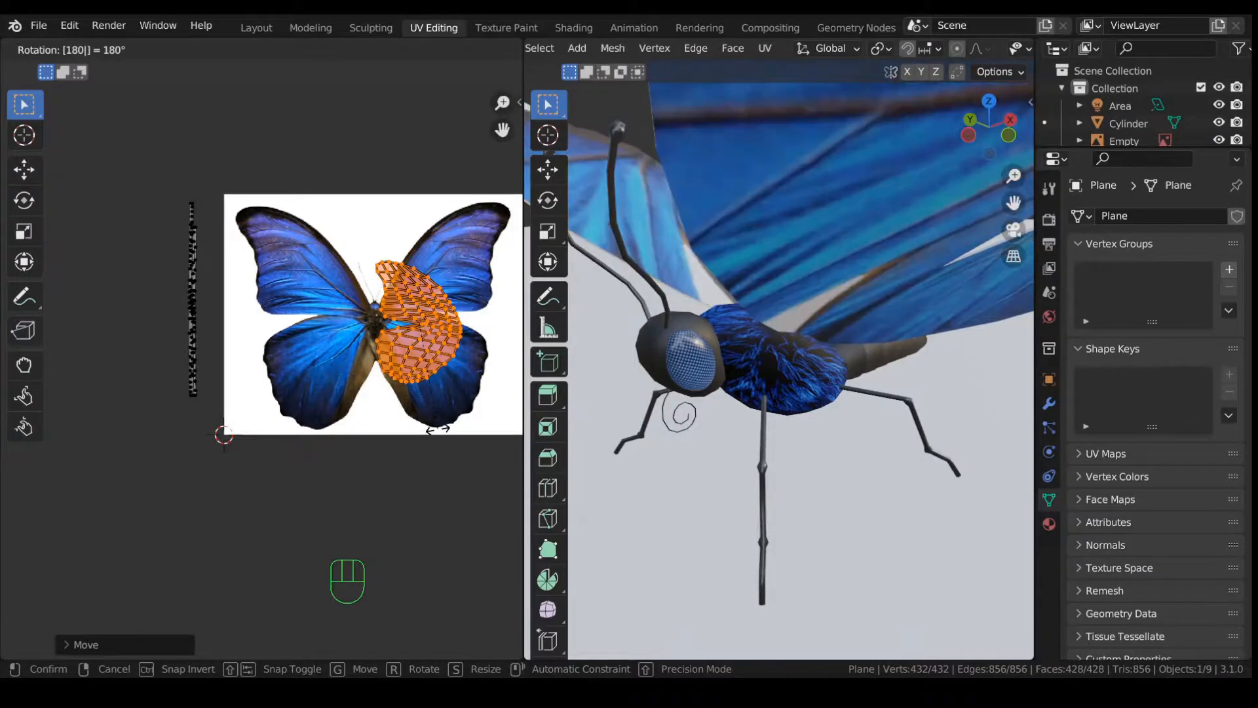
{"action": "key", "text": "Return"}
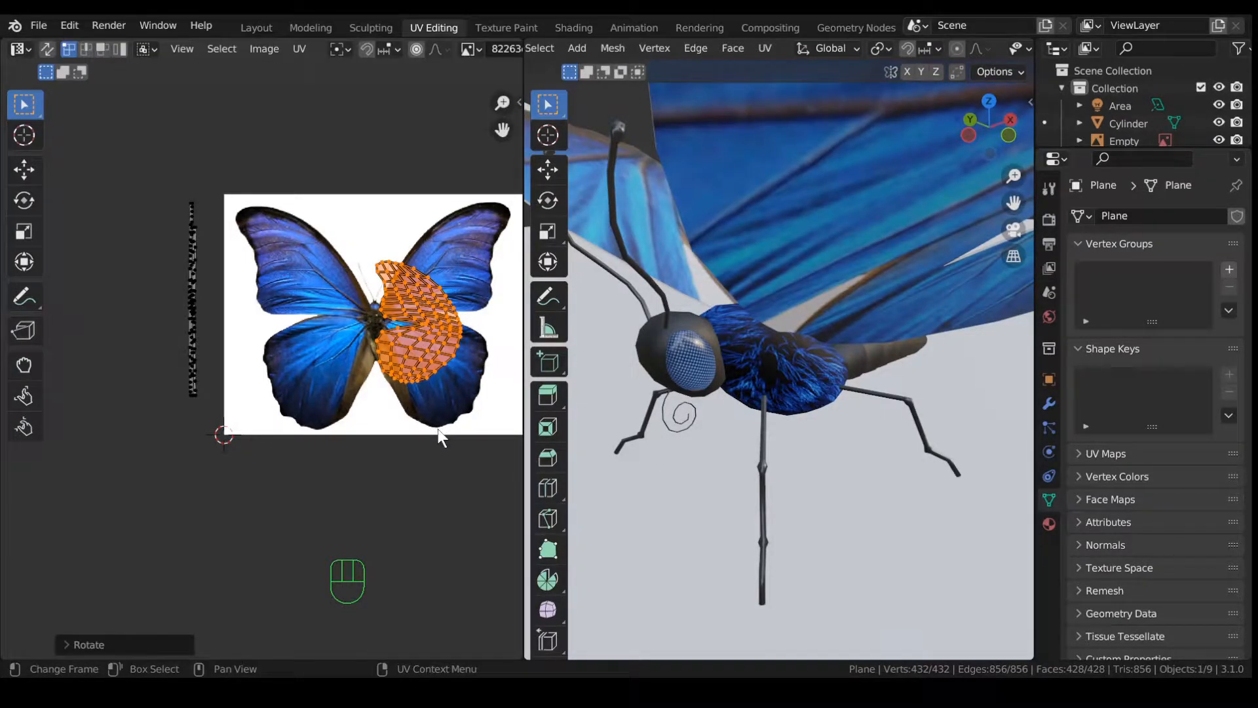
Step: Mirror the wing UV island horizontally by scaling it -1 along X
{"action": "key", "text": "s"}
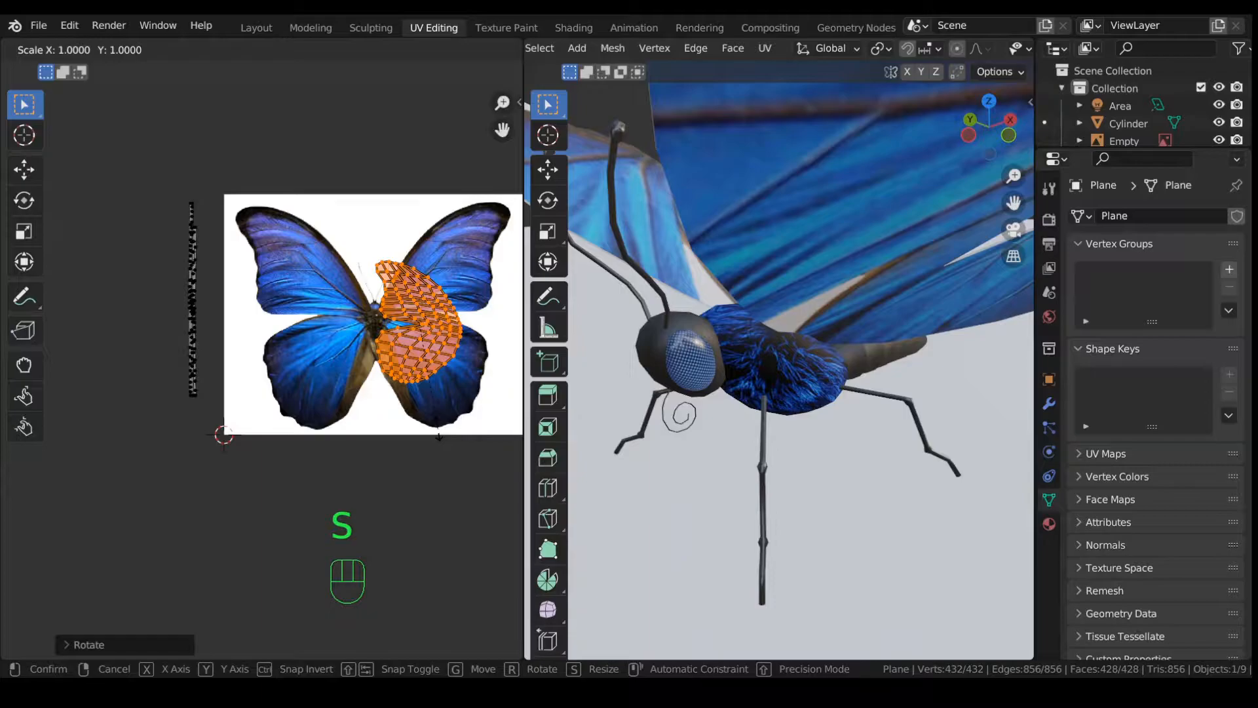
{"action": "type", "text": "x"}
{"action": "type", "text": "-1"}
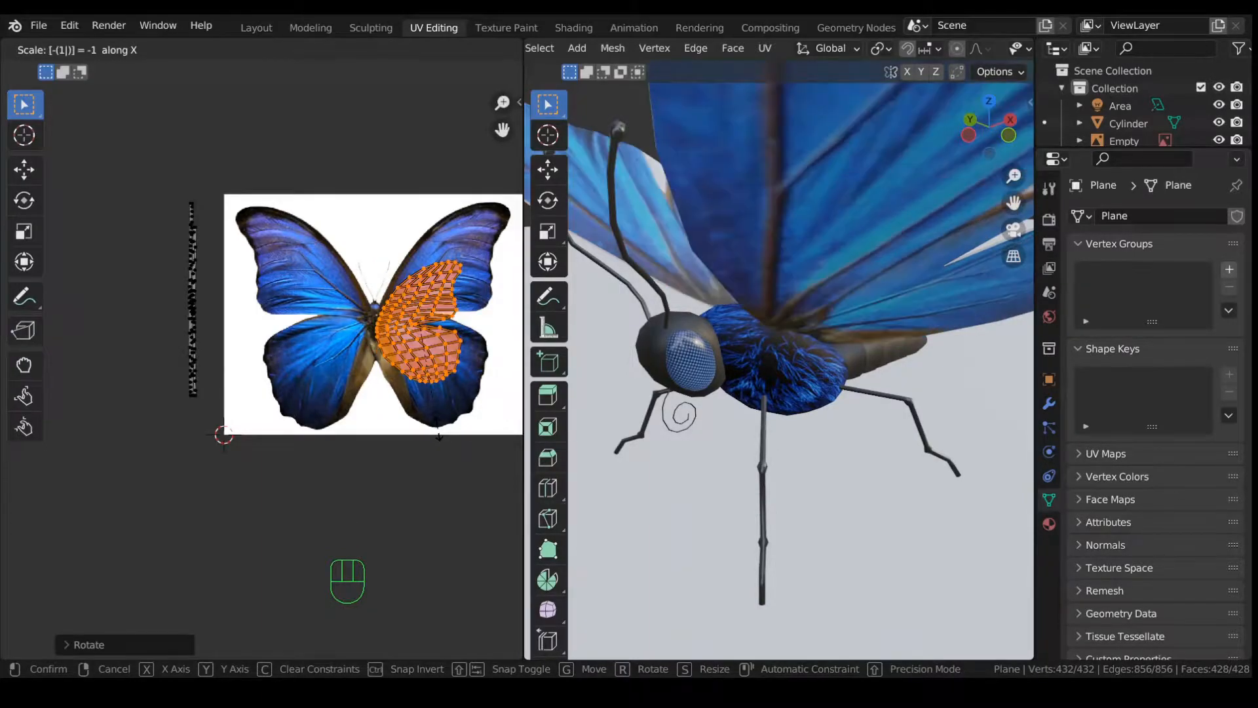
{"action": "key", "text": "Return"}
Step: Enlarge the wing UV island to roughly match the pictured wings, then narrow it to about 0.82 along X
{"action": "middle_click_drag", "start_coordinate": [446, 300], "coordinate": [411, 301], "text": "shift"}
{"action": "scroll", "coordinate": [372, 357], "scroll_direction": "up", "scroll_amount": 2}
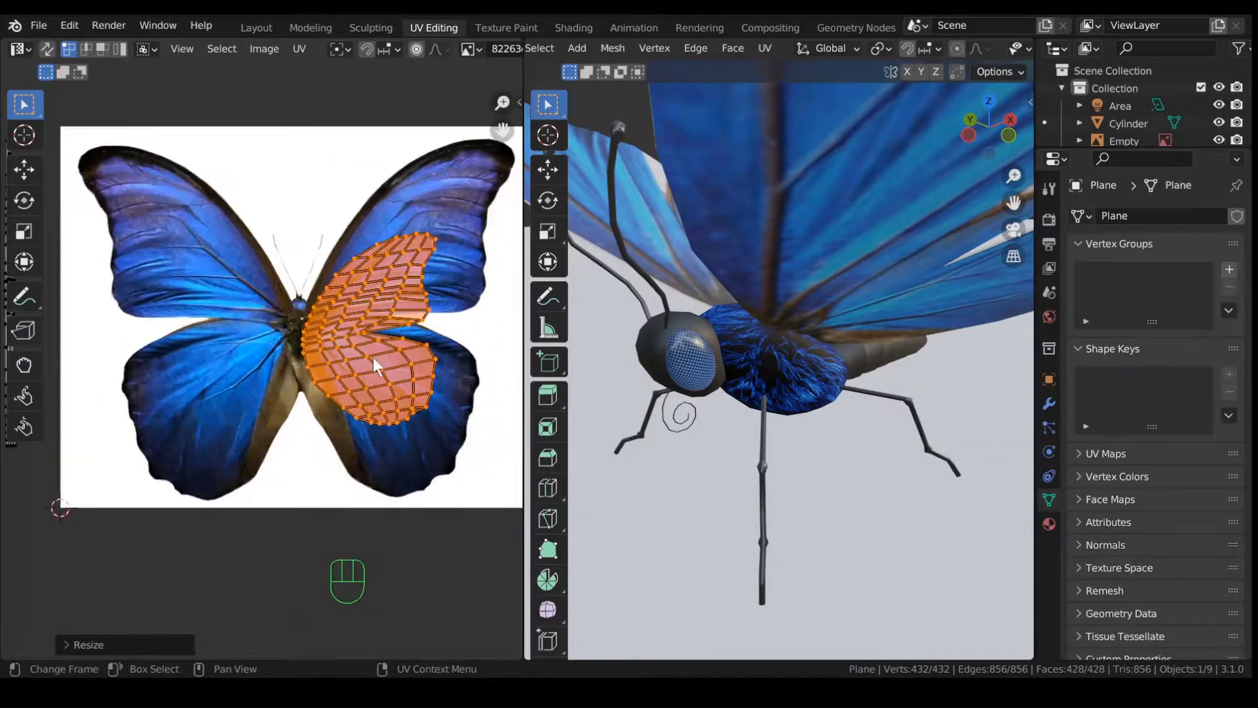
{"action": "scroll", "coordinate": [415, 364], "scroll_direction": "up", "scroll_amount": 1}
{"action": "key", "text": "s"}
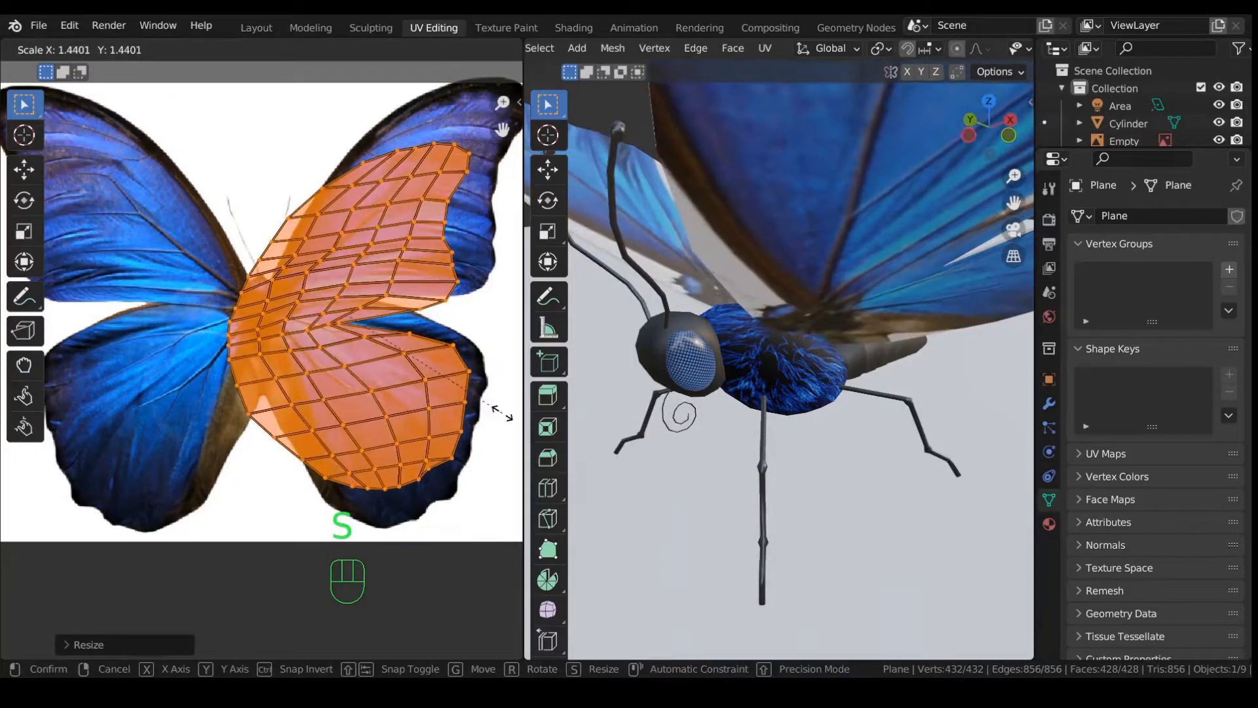
{"action": "left_click", "coordinate": [462, 436]}
{"action": "key", "text": "s"}
{"action": "key", "text": "x"}
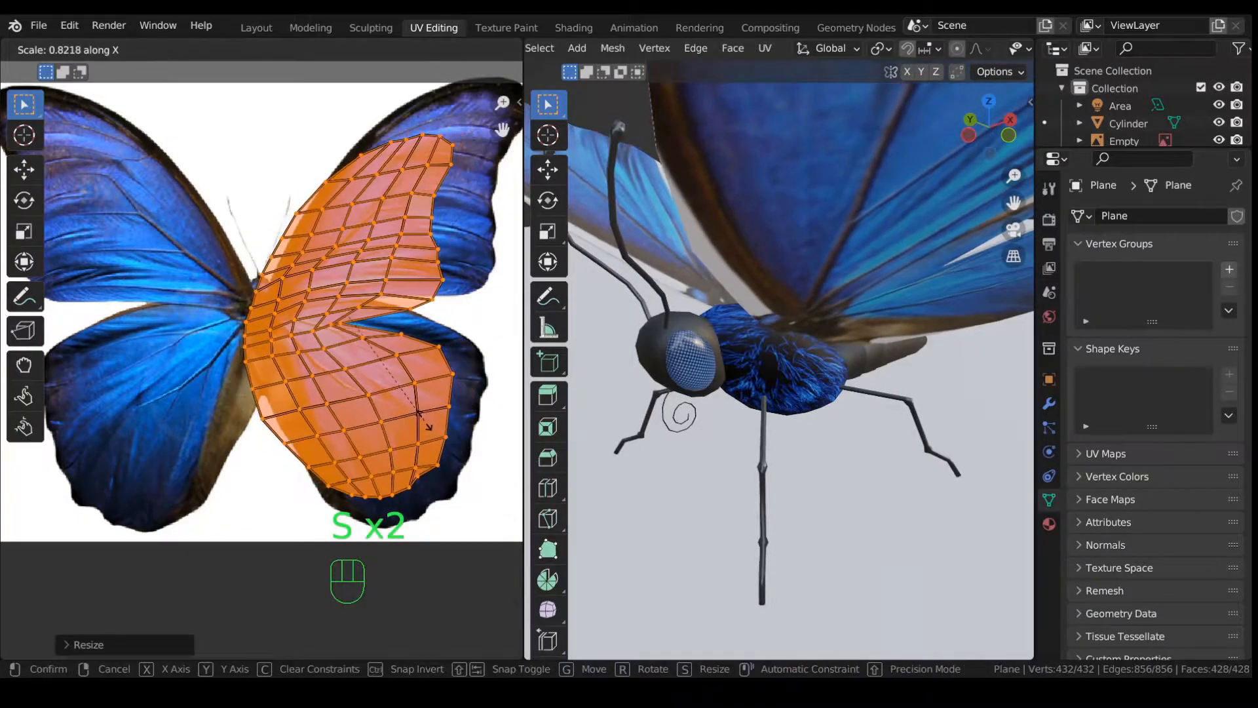
{"action": "left_click", "coordinate": [434, 422]}
Step: Shift the wing UV island outward over the pictured right wings and stretch it about 1.15 along Y
{"action": "key", "text": "g"}
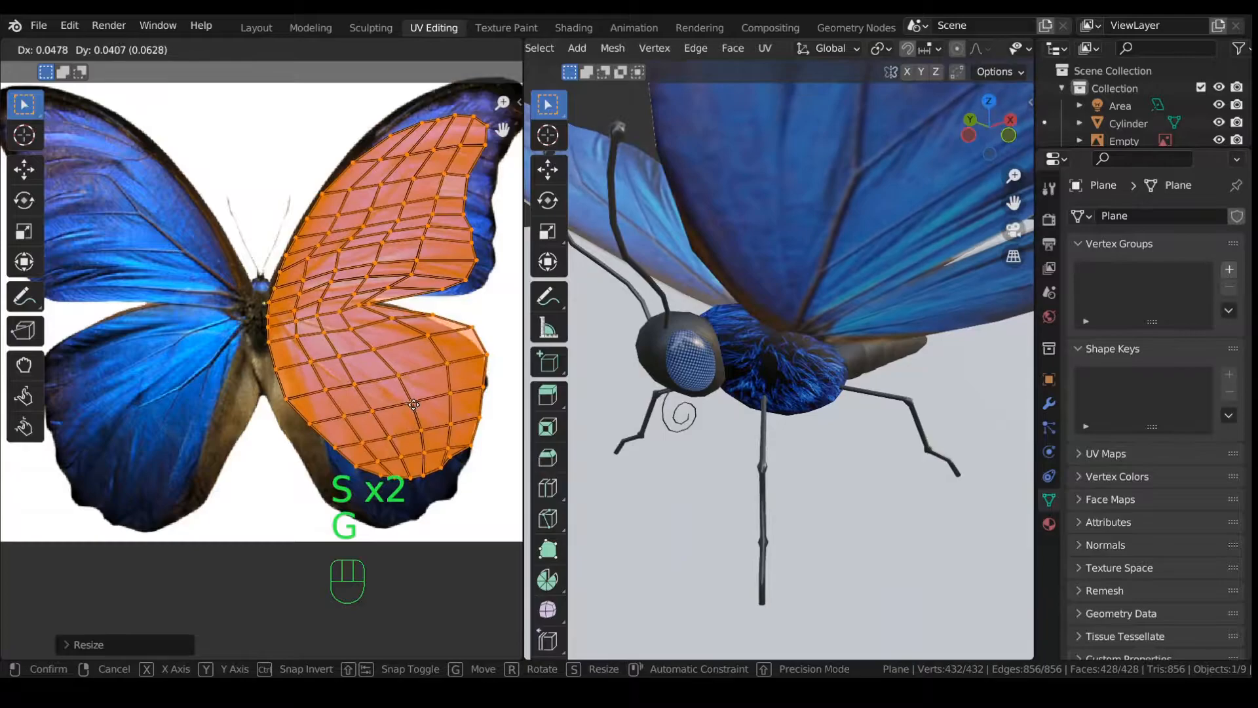
{"action": "left_click", "coordinate": [412, 408]}
{"action": "scroll", "coordinate": [413, 419], "scroll_direction": "down", "scroll_amount": 1}
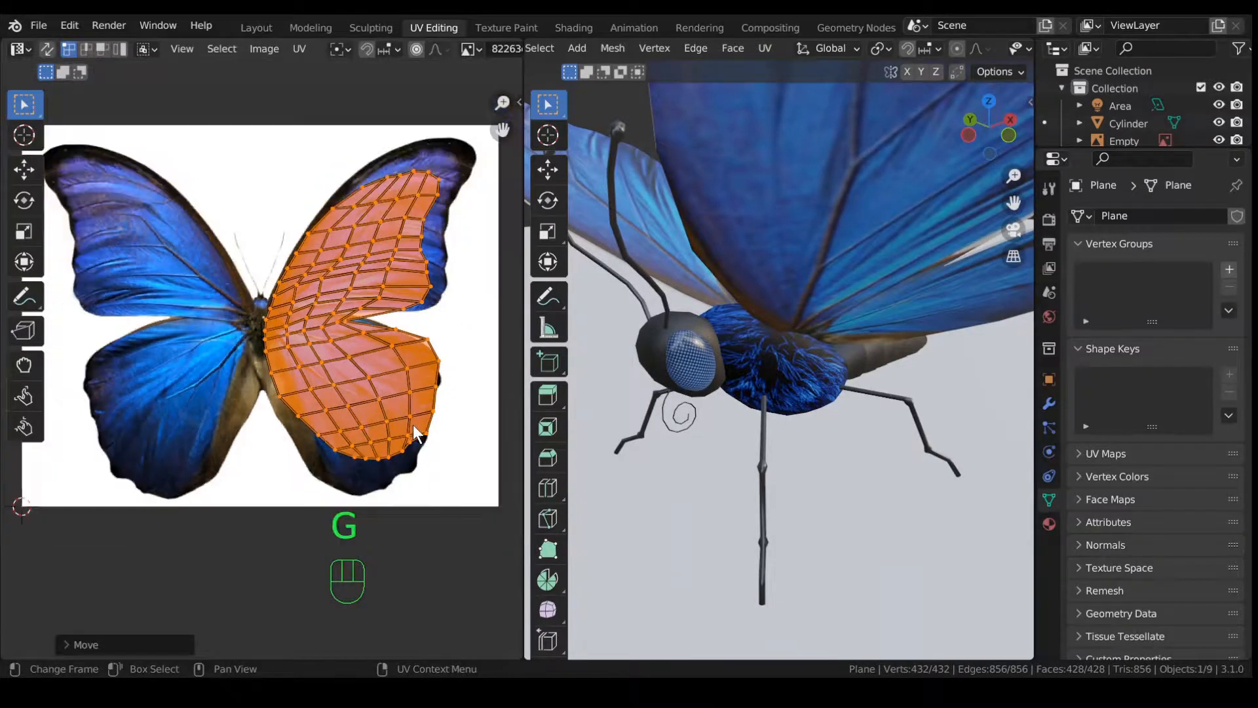
{"action": "key", "text": "s"}
{"action": "key", "text": "y"}
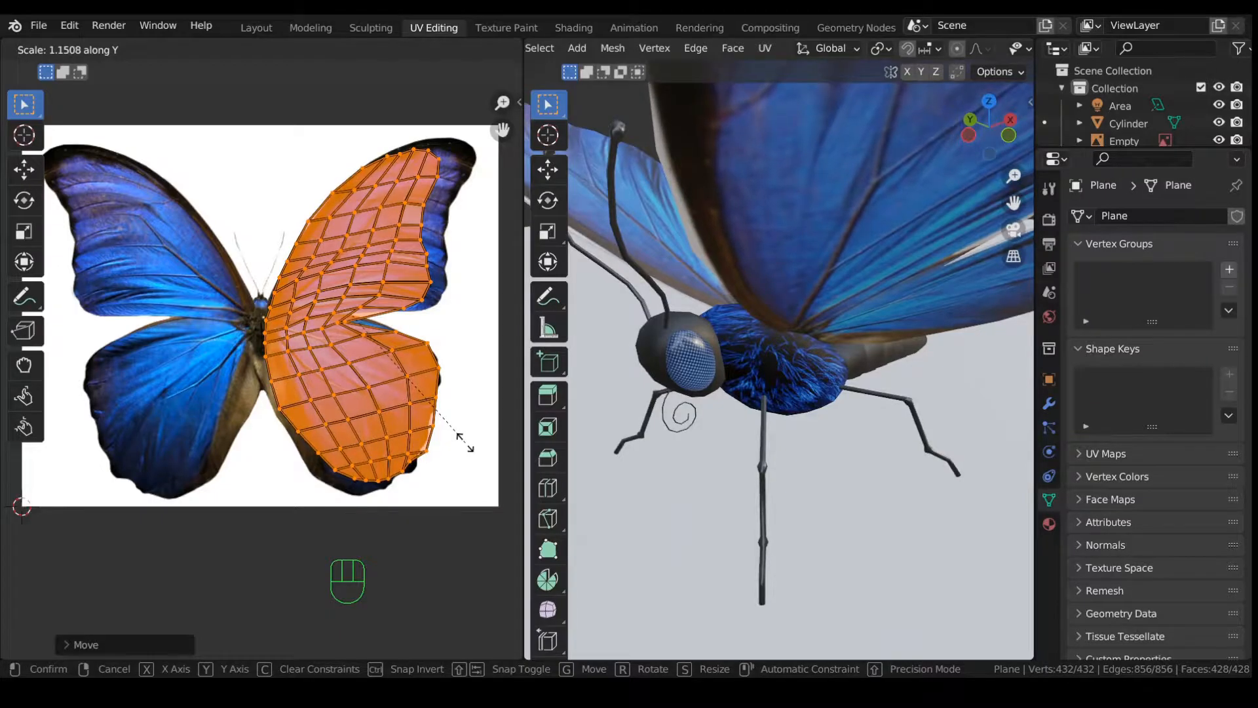
{"action": "left_click", "coordinate": [467, 448]}
Step: Turn on proportional editing and pull the forewing-tip UV vertices out to the tip of the pictured wing
{"action": "left_click", "coordinate": [416, 49]}
{"action": "middle_click_drag", "start_coordinate": [415, 104], "coordinate": [297, 284], "text": "shift"}
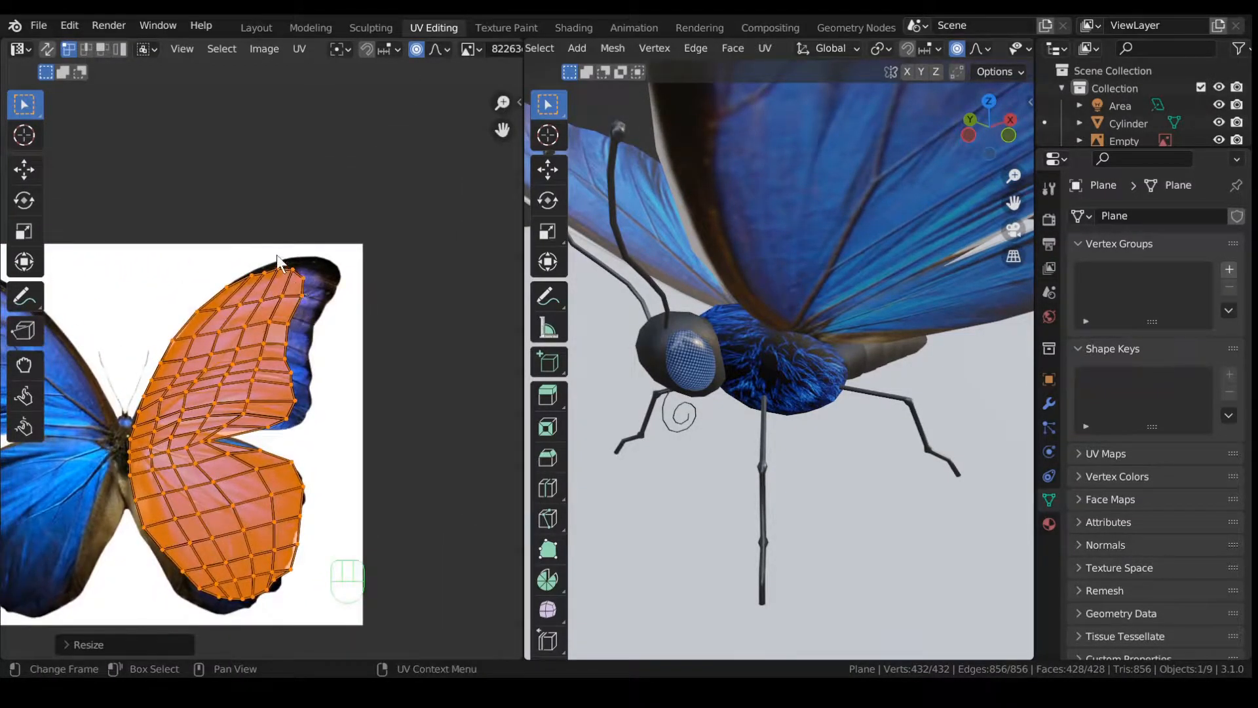
{"action": "left_click_drag", "start_coordinate": [276, 254], "coordinate": [335, 308]}
{"action": "key", "text": "g"}
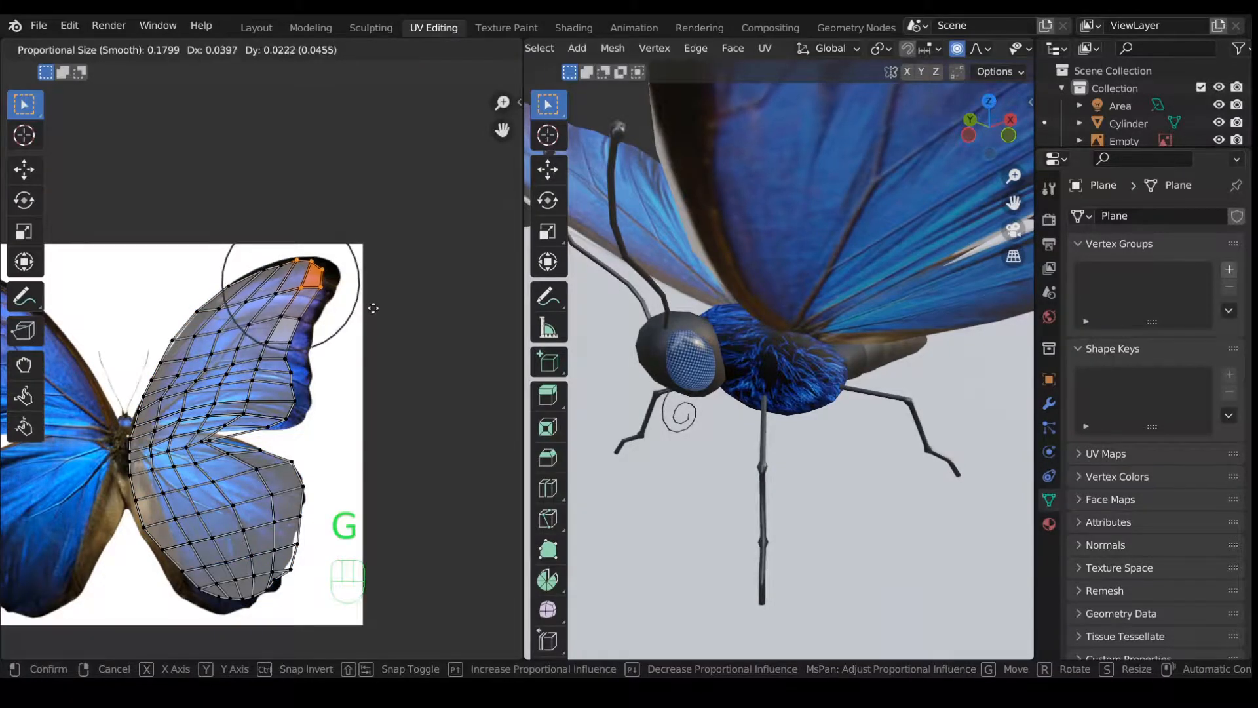
{"action": "scroll", "coordinate": [380, 308], "scroll_direction": "down", "scroll_amount": 3}
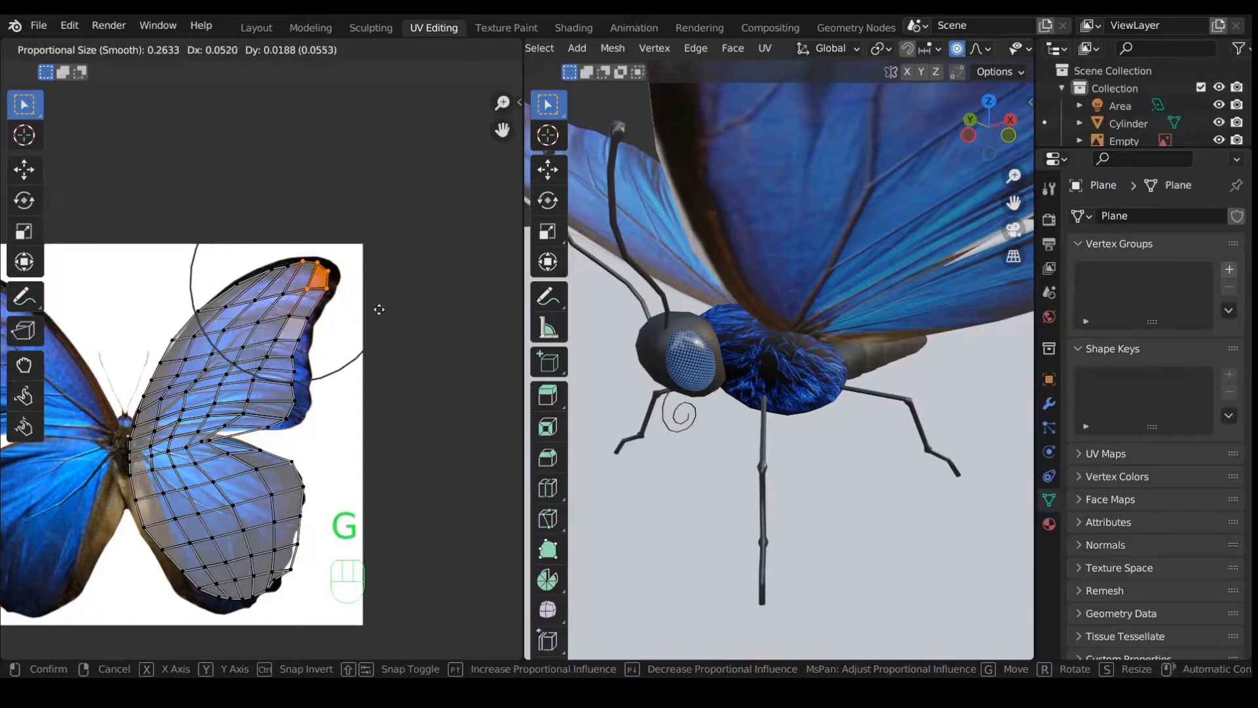
{"action": "left_click", "coordinate": [383, 308]}
Step: Move the UV vertices on the forewing's lower outer edge out to the pictured wing border
{"action": "left_click_drag", "start_coordinate": [283, 373], "coordinate": [317, 413]}
{"action": "key", "text": "g"}
{"action": "left_click", "coordinate": [328, 418]}
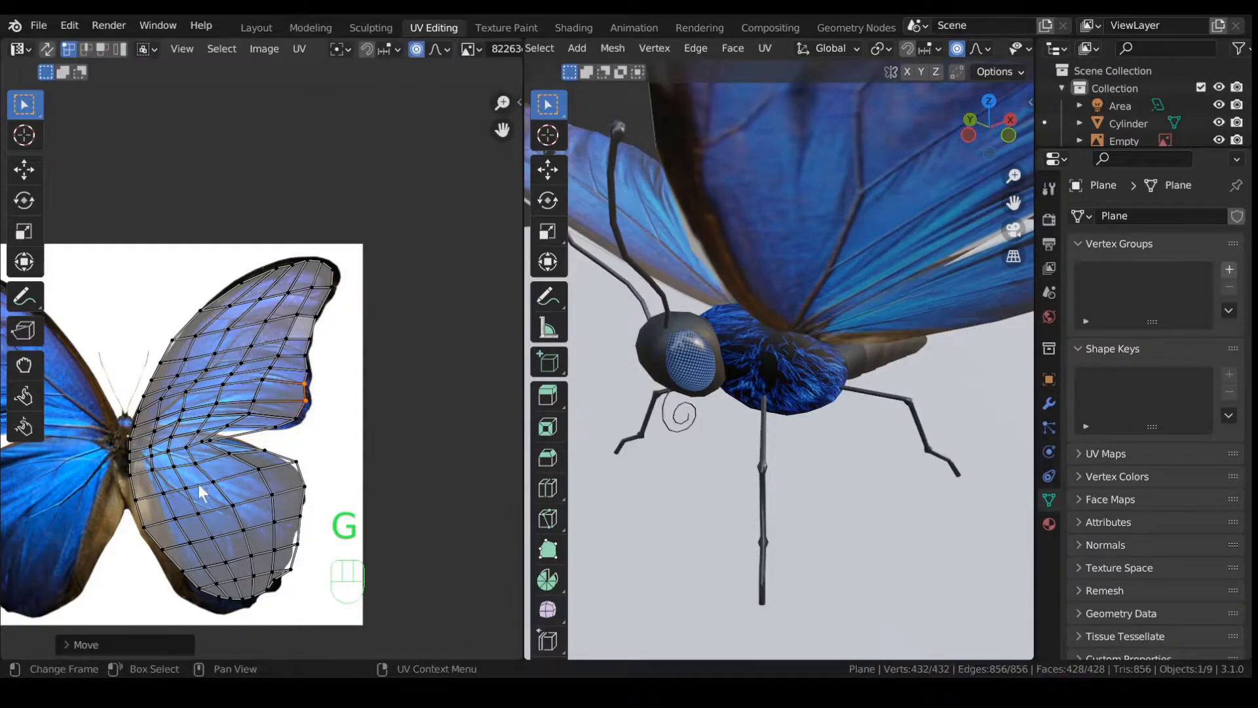
Step: Move the UV faces at the hindwing's bottom edge down to the lower border of the pictured wing
{"action": "middle_click_drag", "start_coordinate": [304, 524], "coordinate": [405, 442]}
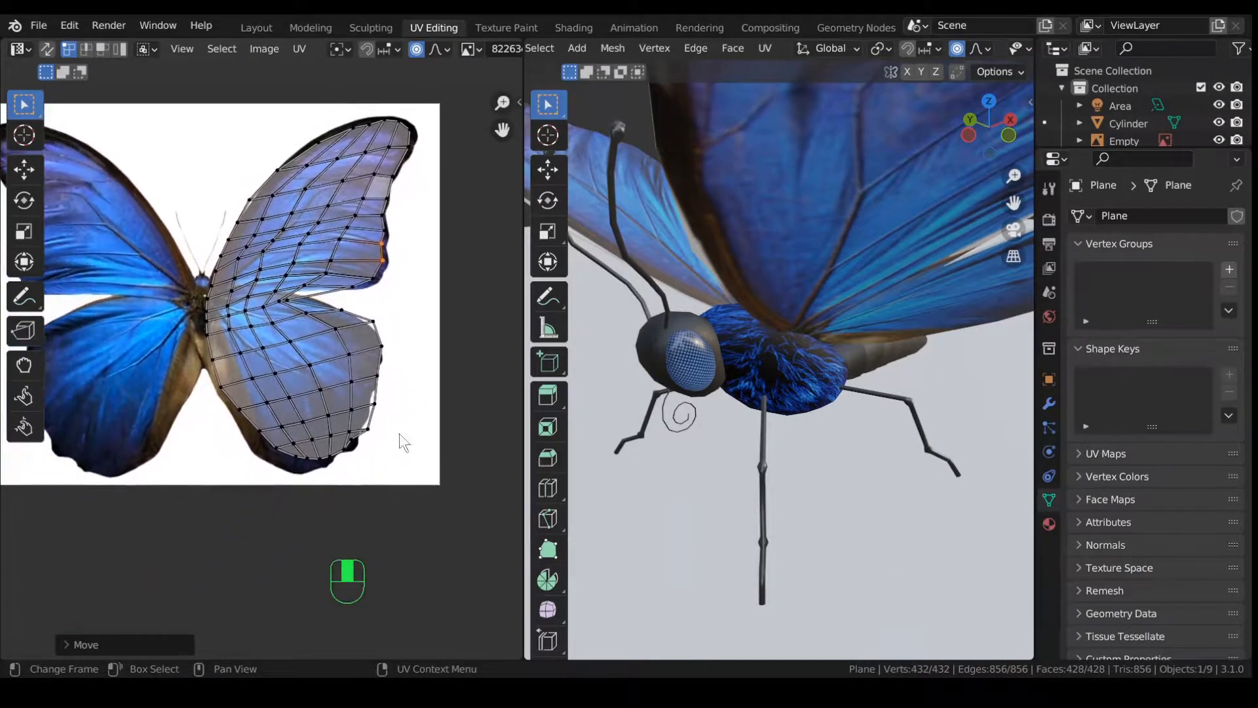
{"action": "left_click_drag", "start_coordinate": [248, 426], "coordinate": [337, 505]}
{"action": "key", "text": "g"}
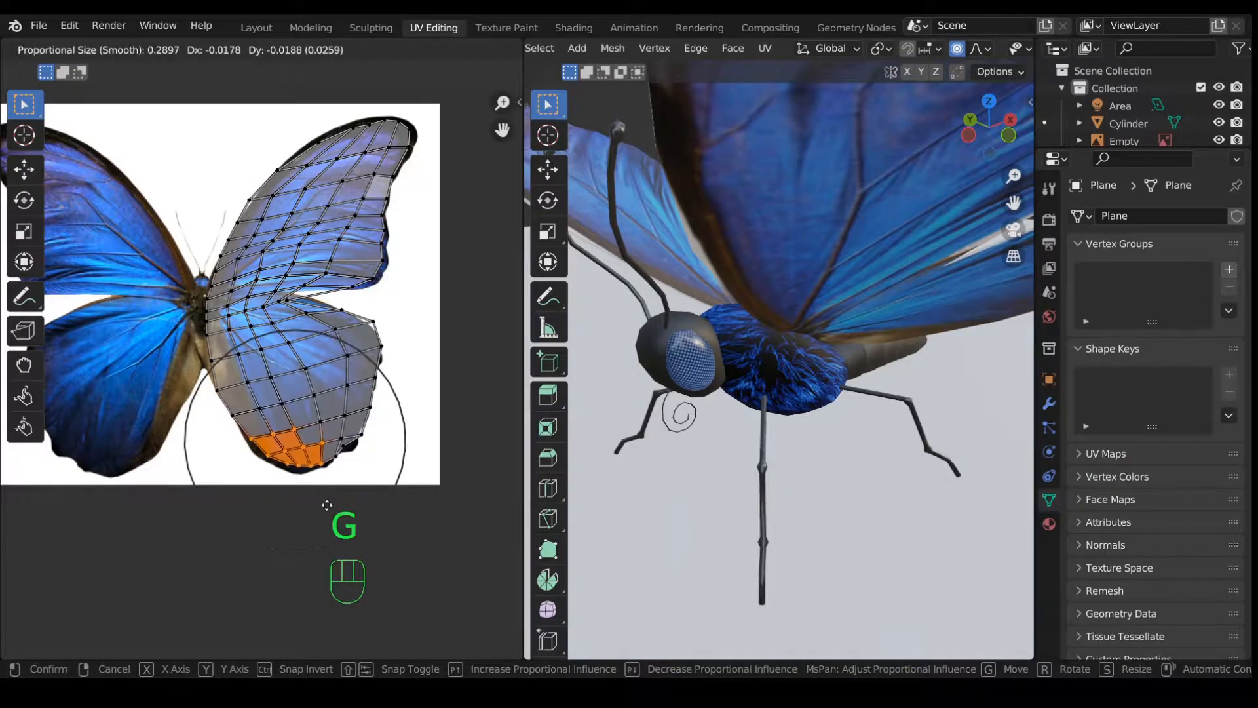
{"action": "left_click", "coordinate": [219, 382]}
Step: Adjust the hindwing's upper corner, outer-edge and lower UV vertices one by one to follow the pictured wing's outline
{"action": "left_click", "coordinate": [372, 321]}
{"action": "key", "text": "g"}
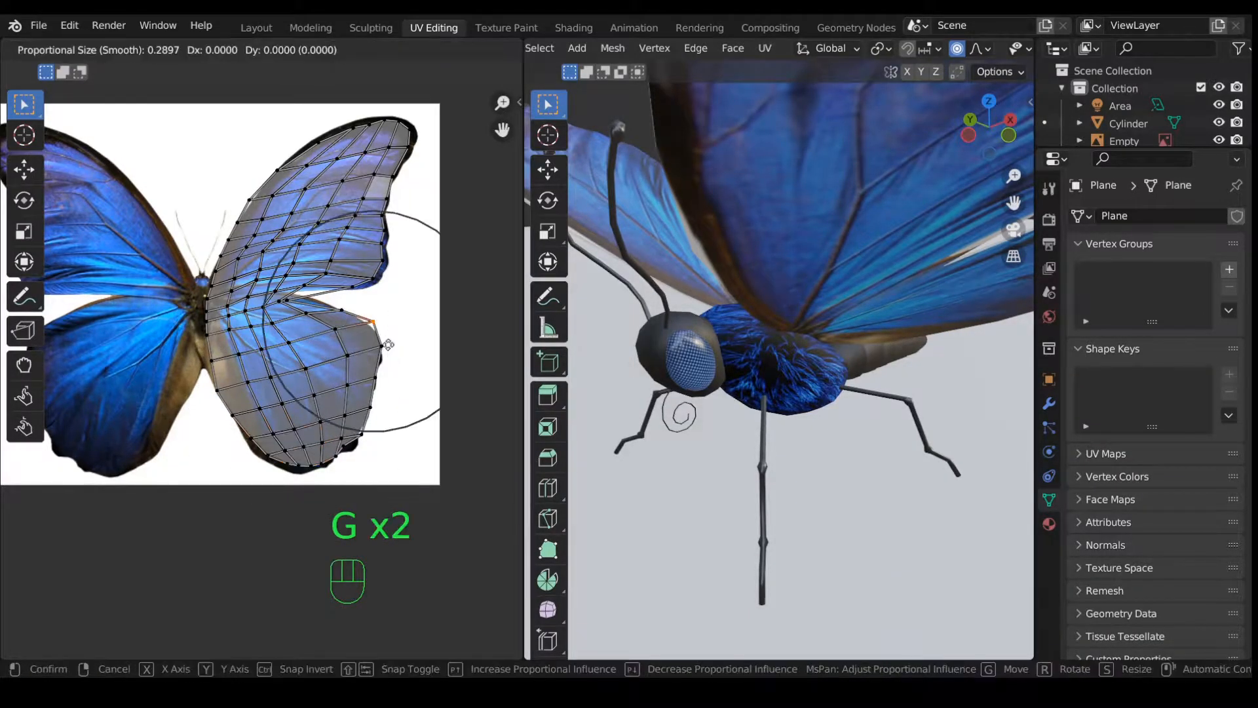
{"action": "scroll", "coordinate": [385, 348], "scroll_direction": "up", "scroll_amount": 3}
{"action": "left_click", "coordinate": [381, 351]}
{"action": "left_click", "coordinate": [362, 401]}
{"action": "key", "text": "g"}
{"action": "left_click", "coordinate": [378, 435]}
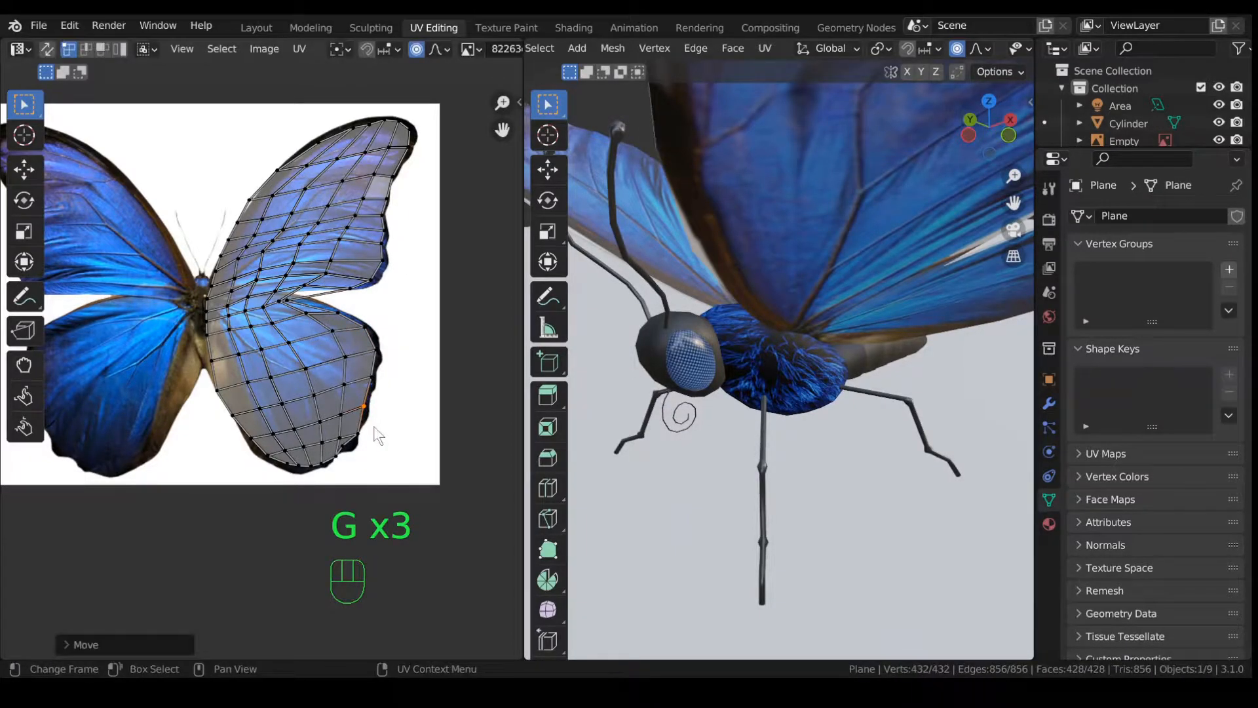
{"action": "left_click", "coordinate": [330, 439]}
{"action": "key", "text": "g"}
{"action": "left_click", "coordinate": [331, 446]}
Step: Fit the UV vertices at the notch between the wings and on the forewing's lower edge to the picture, using a smaller proportional radius
{"action": "left_click", "coordinate": [283, 288]}
{"action": "key", "text": "g"}
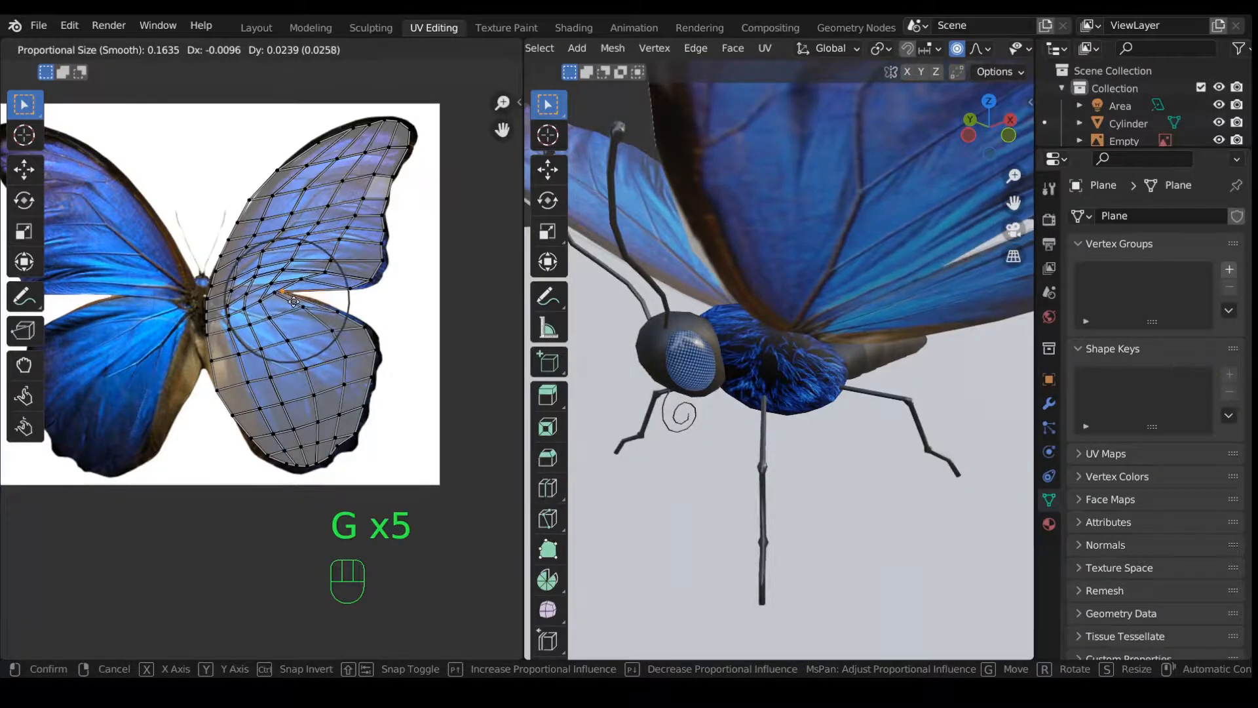
{"action": "left_click", "coordinate": [294, 301]}
{"action": "key", "text": "g"}
{"action": "left_click_drag", "start_coordinate": [339, 279], "coordinate": [358, 301]}
{"action": "key", "text": "g"}
{"action": "scroll", "coordinate": [360, 295], "scroll_direction": "up", "scroll_amount": 4}
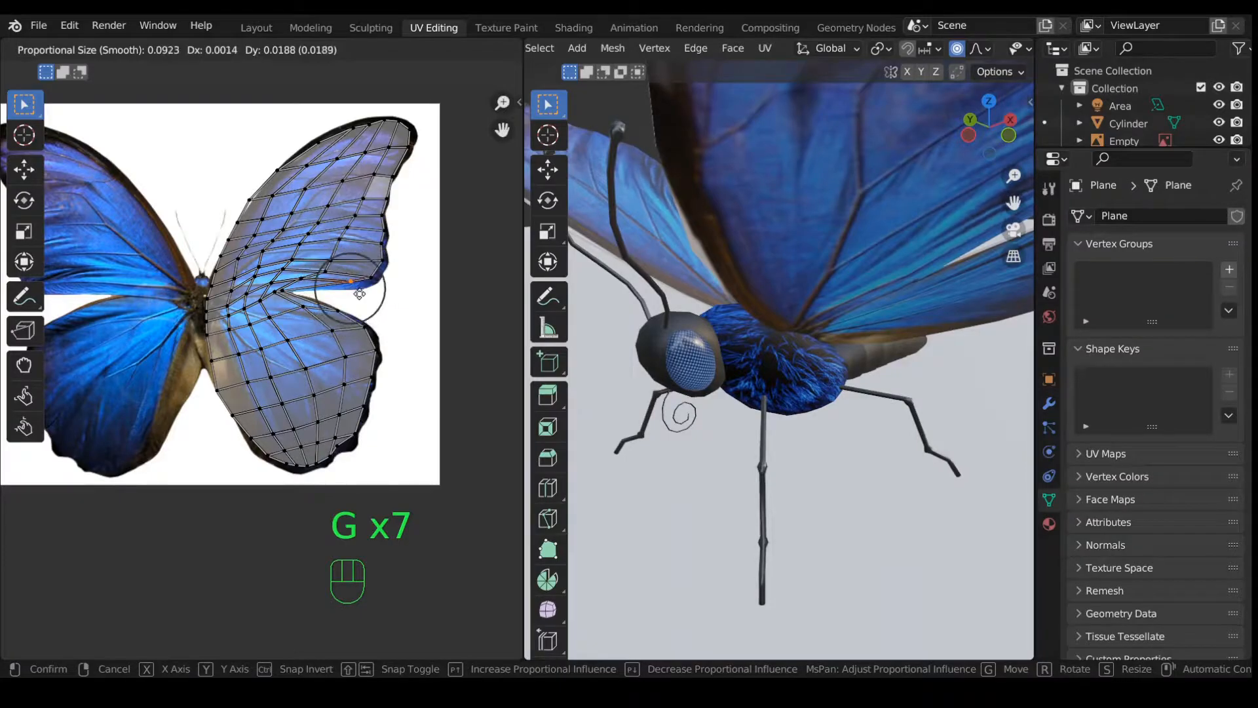
{"action": "left_click", "coordinate": [358, 296]}
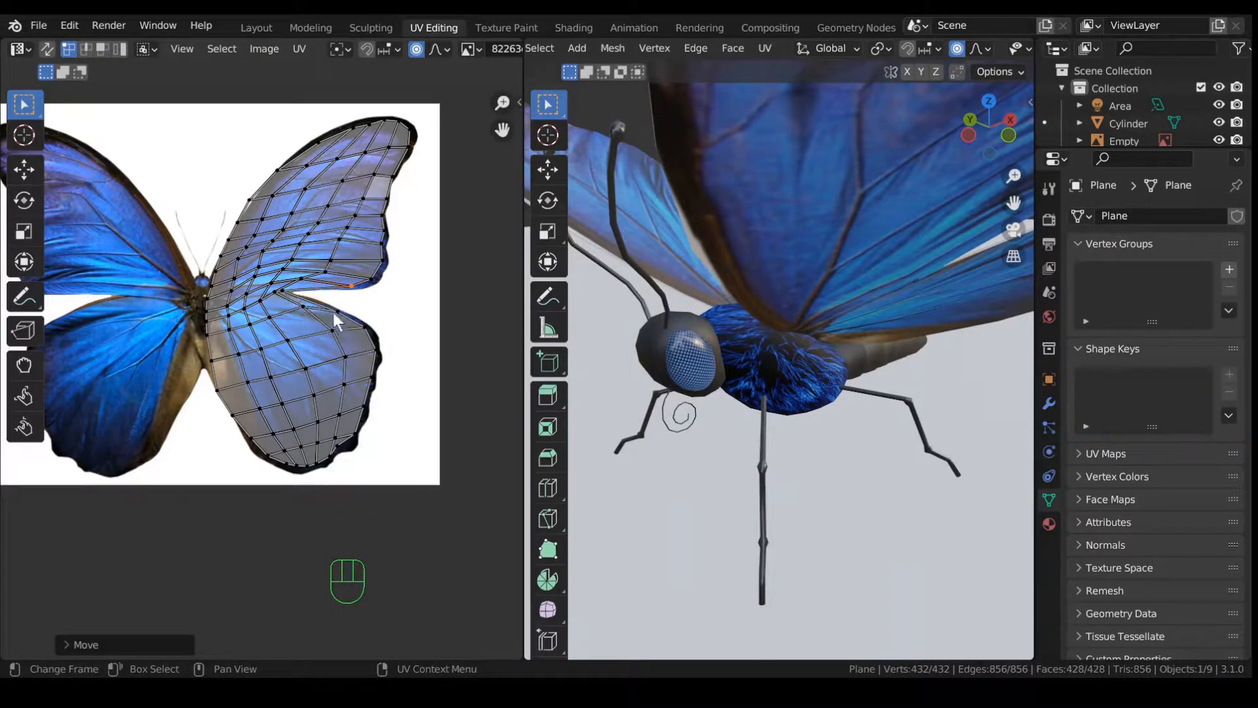
Step: Nudge the UV faces at the wing root away from the butterfly's body with proportional editing
{"action": "left_click_drag", "start_coordinate": [188, 265], "coordinate": [251, 359]}
{"action": "key", "text": "g"}
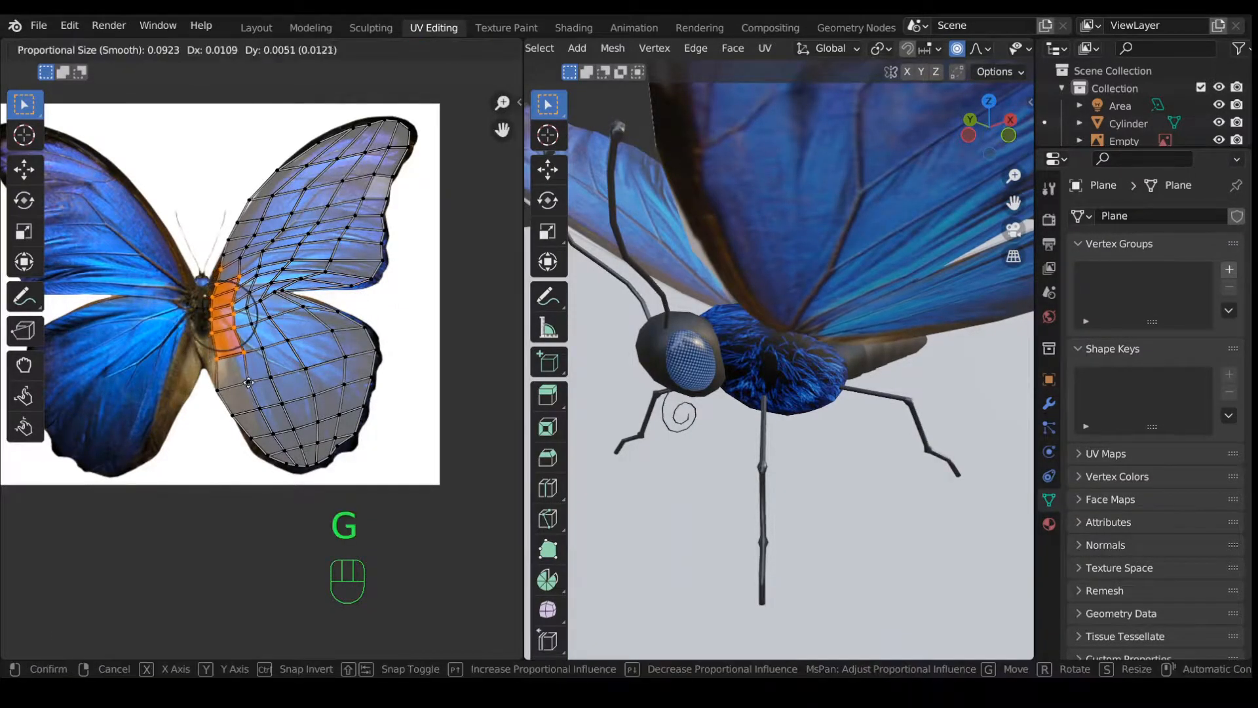
{"action": "left_click", "coordinate": [249, 370]}
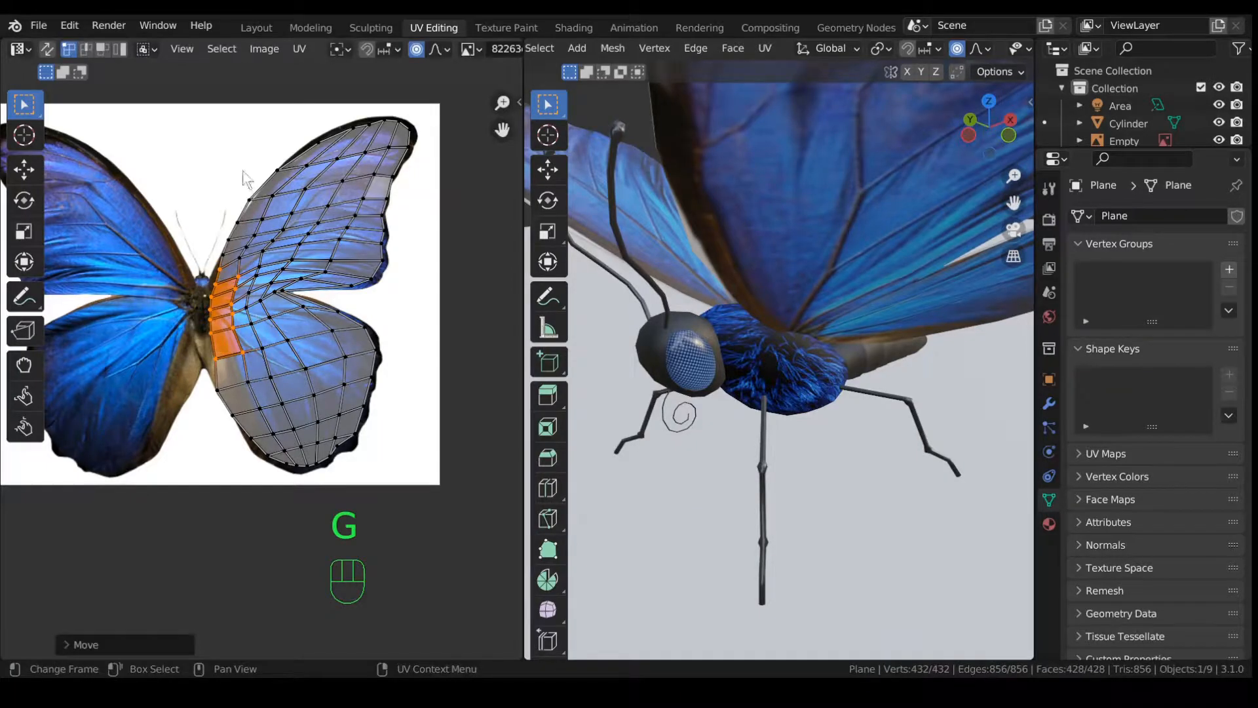
Step: Adjust the UV vertices along the forewing's leading edge, both mid-wing and near the tip, to follow the pictured wing border
{"action": "left_click_drag", "start_coordinate": [244, 180], "coordinate": [292, 246]}
{"action": "key", "text": "g"}
{"action": "left_click", "coordinate": [263, 200]}
{"action": "key", "text": "b"}
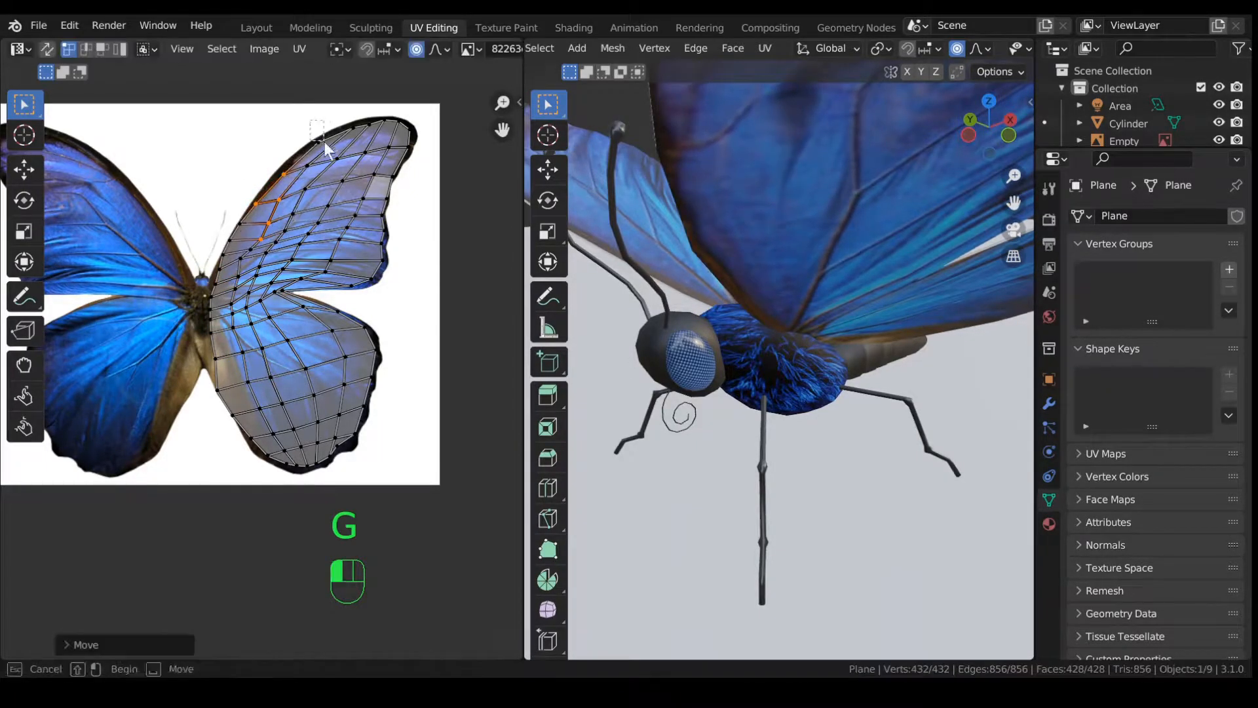
{"action": "left_click_drag", "start_coordinate": [323, 146], "coordinate": [324, 146]}
{"action": "key", "text": "g"}
{"action": "scroll", "coordinate": [337, 157], "scroll_direction": "down", "scroll_amount": 7}
{"action": "scroll", "coordinate": [338, 159], "scroll_direction": "down", "scroll_amount": 4}
{"action": "left_click", "coordinate": [335, 158]}
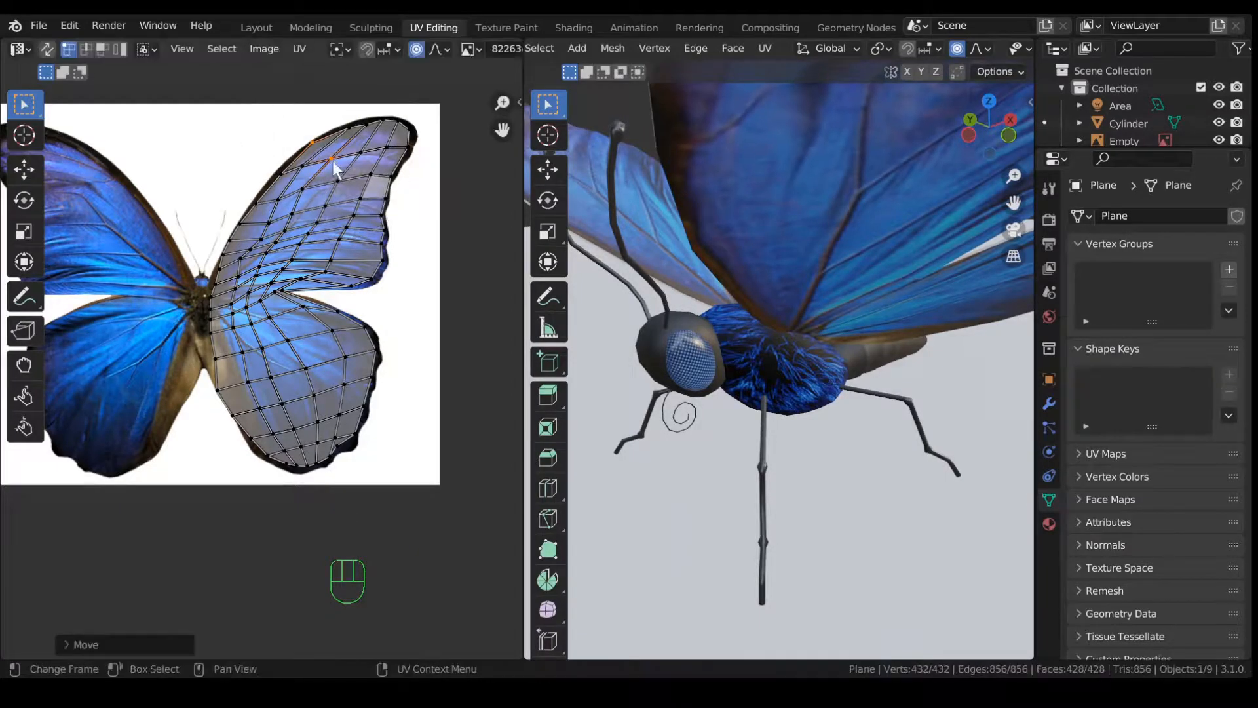
{"action": "left_click", "coordinate": [287, 214]}
{"action": "key", "text": "g"}
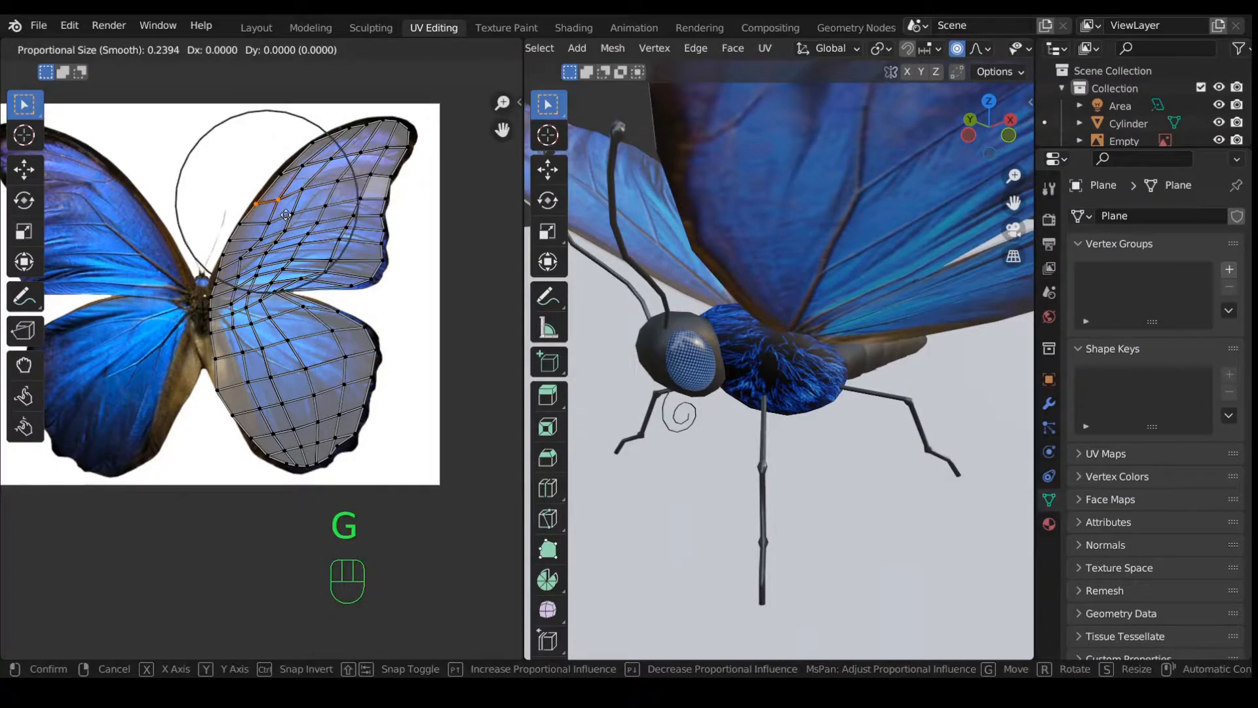
{"action": "left_click", "coordinate": [291, 219]}
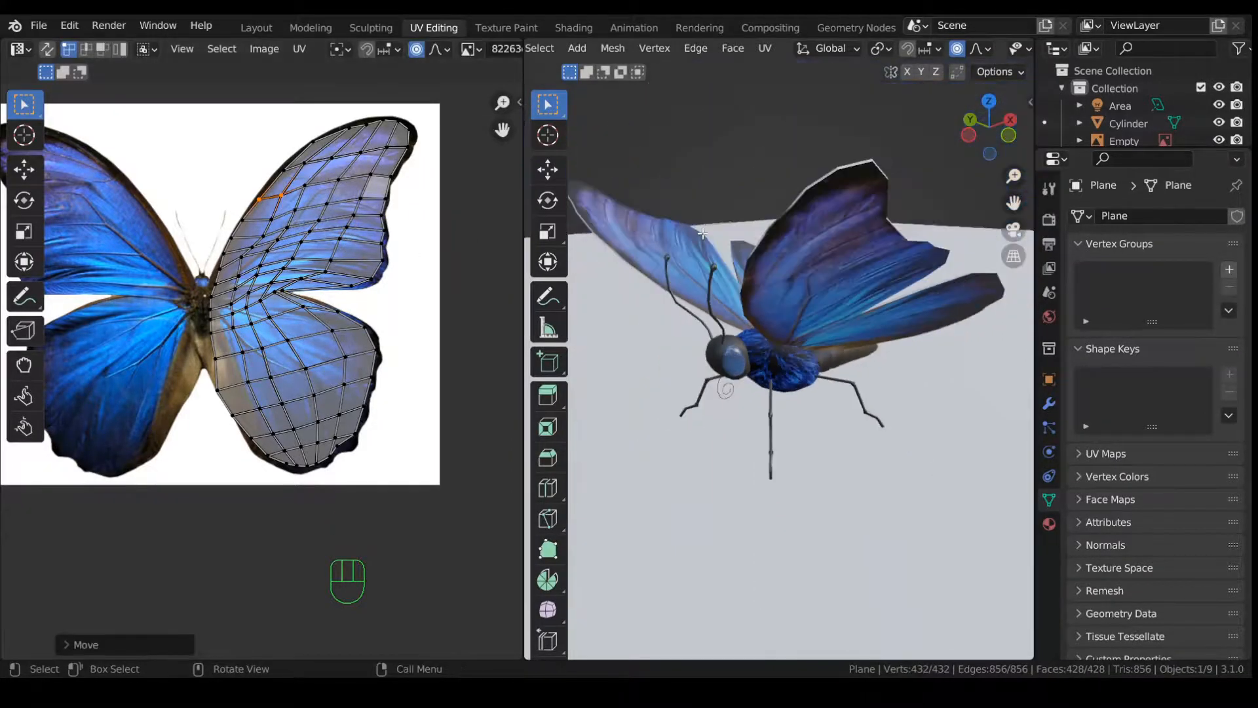
Step: Check the butterfly from above and shift the inner forewing UV faces about 0.015 inward and 0.01 up
{"action": "middle_click_drag", "start_coordinate": [803, 279], "coordinate": [830, 314]}
{"action": "middle_click_drag", "start_coordinate": [820, 241], "coordinate": [721, 249]}
{"action": "scroll", "coordinate": [220, 216], "scroll_direction": "up", "scroll_amount": 1}
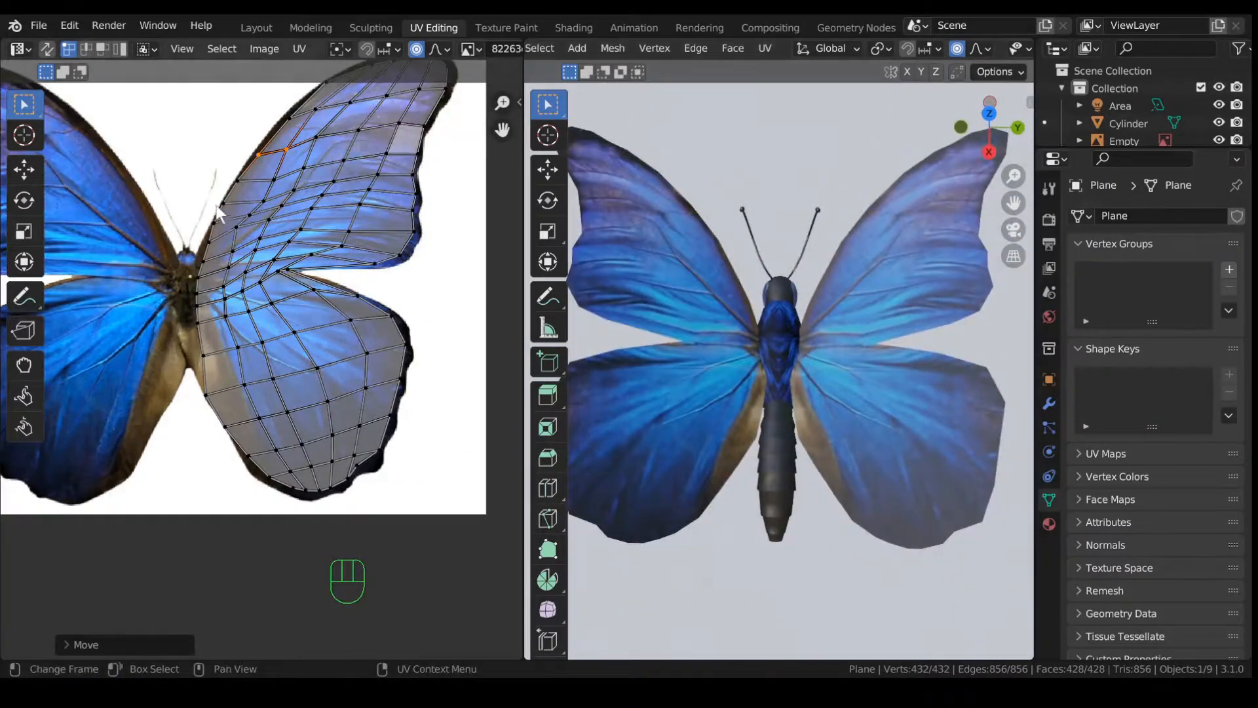
{"action": "left_click_drag", "start_coordinate": [220, 216], "coordinate": [308, 289]}
{"action": "key", "text": "g"}
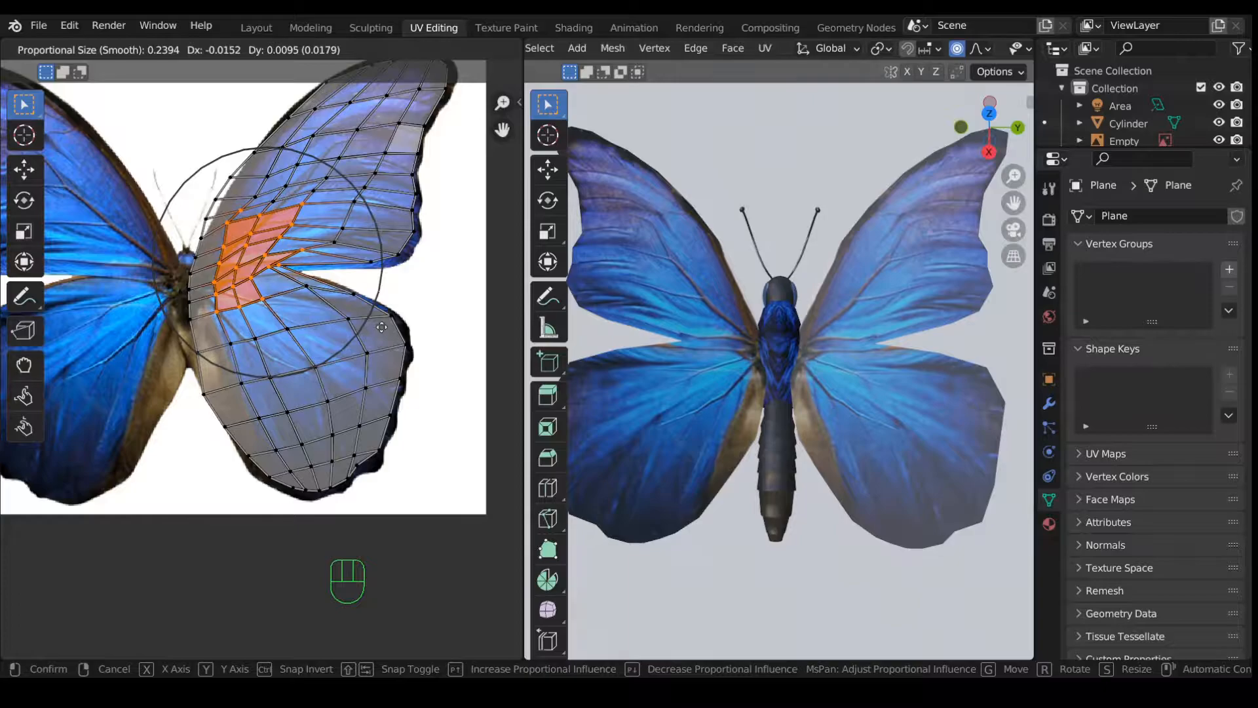
{"action": "left_click", "coordinate": [380, 327]}
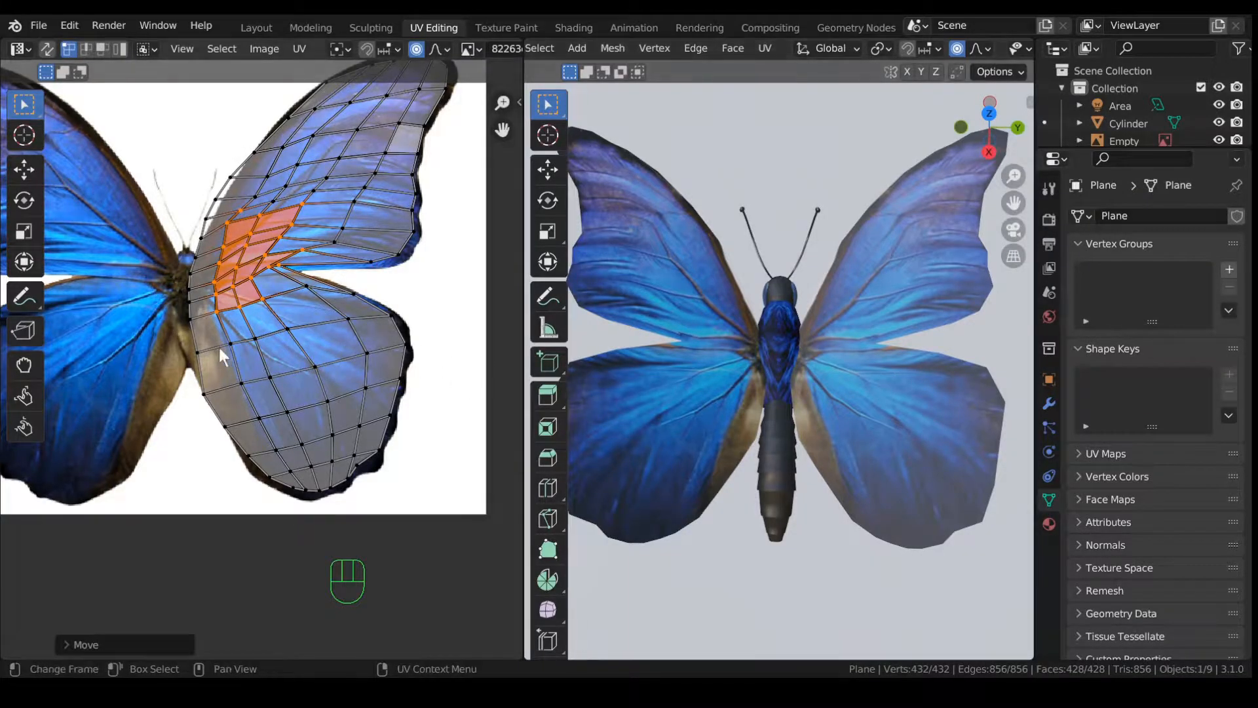
Step: Move two UV vertices on the middle of the hindwing's inner edge outward onto the wing in the picture, using a proportional radius of about 0.198
{"action": "left_click", "coordinate": [237, 408]}
{"action": "key", "text": "g"}
{"action": "scroll", "coordinate": [255, 409], "scroll_direction": "up", "scroll_amount": 1}
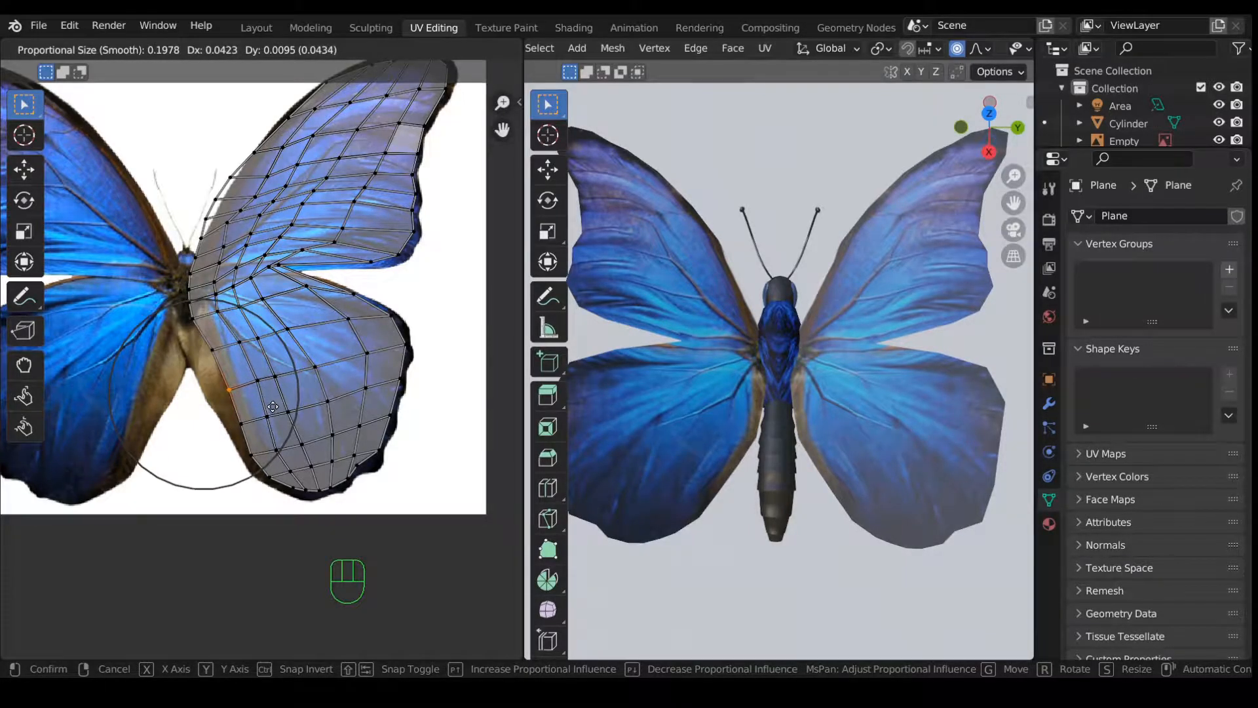
{"action": "left_click", "coordinate": [274, 408]}
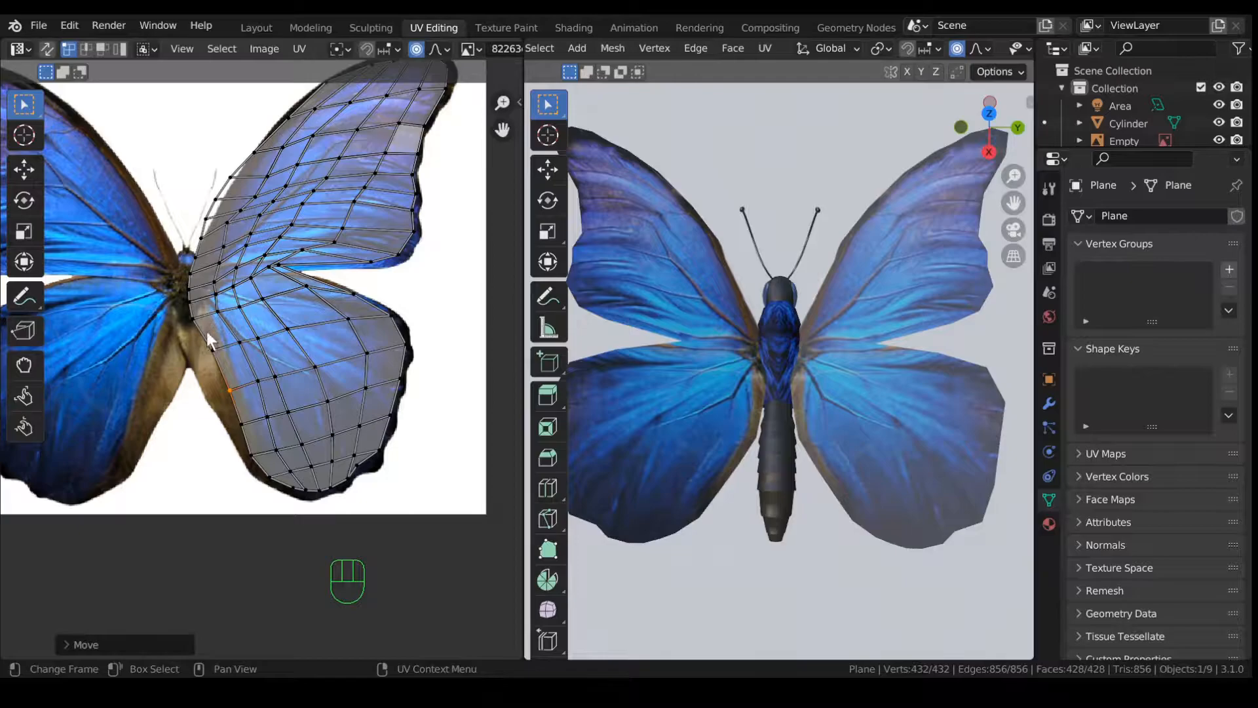
{"action": "left_click", "coordinate": [227, 350]}
{"action": "key", "text": "g"}
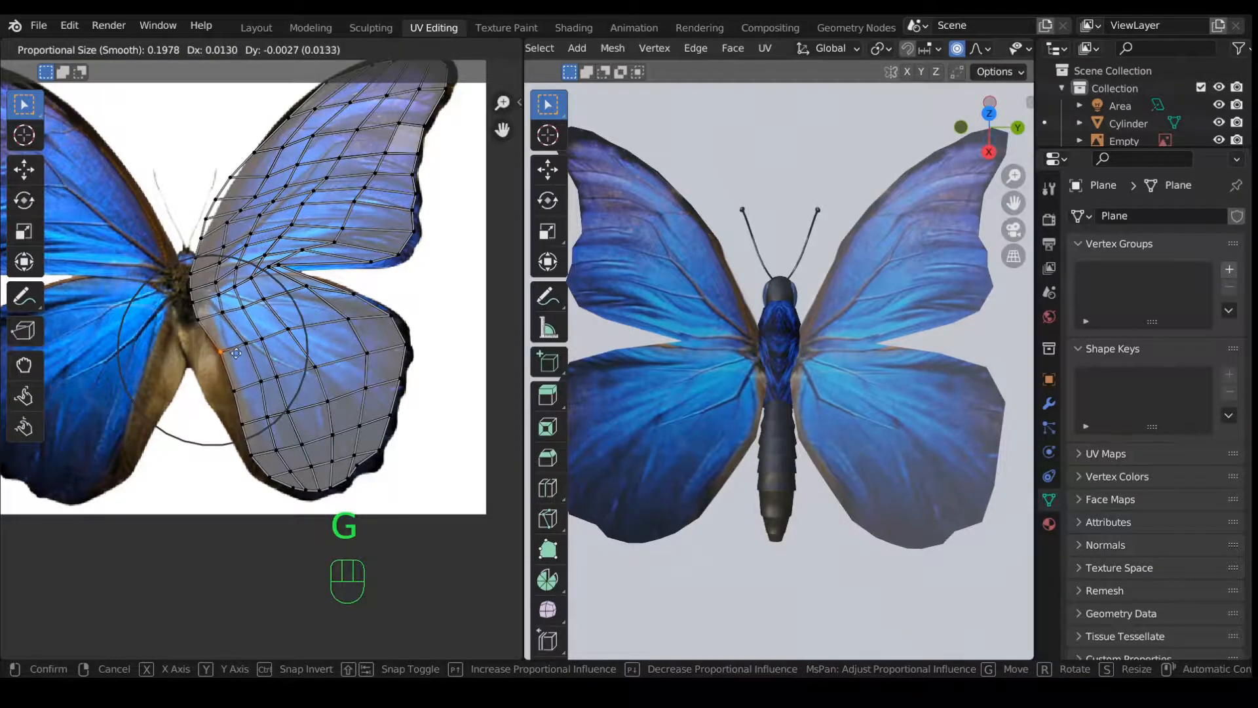
{"action": "left_click", "coordinate": [230, 347]}
Step: Fit the UV vertices on the hindwing's inner edge near the body to the picture, reducing the proportional radius to about 0.084
{"action": "left_click", "coordinate": [211, 322]}
{"action": "key", "text": "g"}
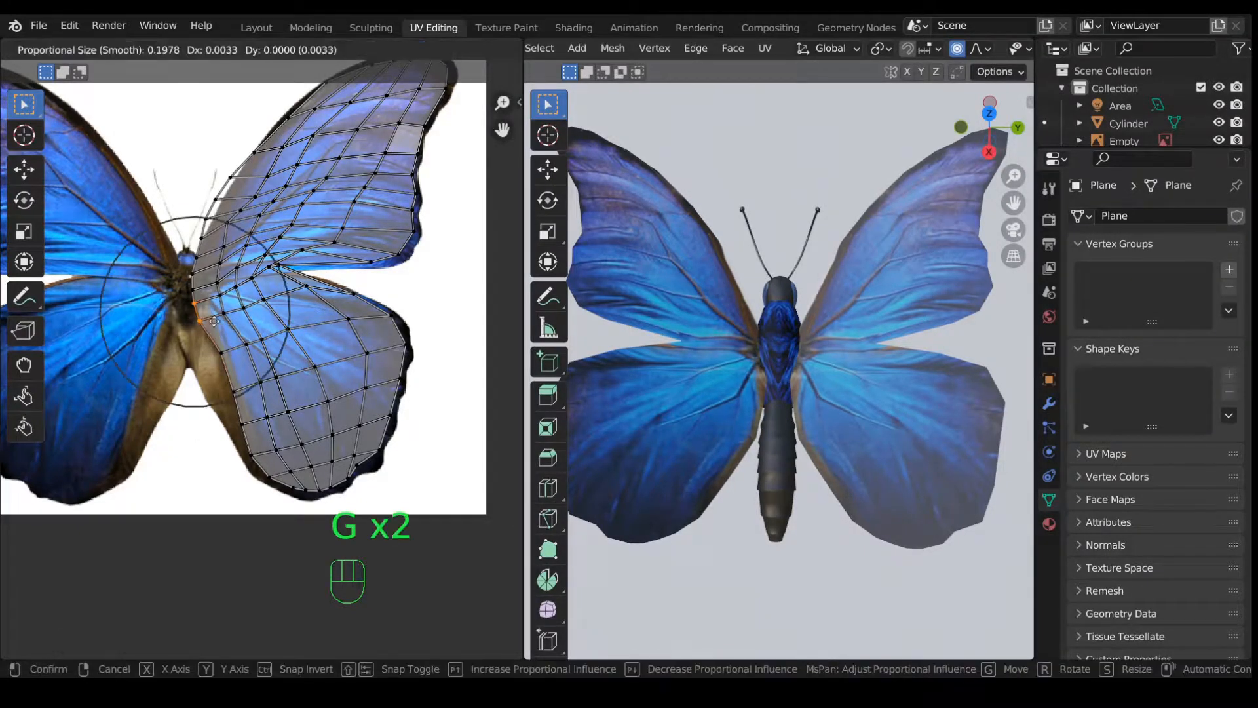
{"action": "scroll", "coordinate": [217, 323], "scroll_direction": "up", "scroll_amount": 6}
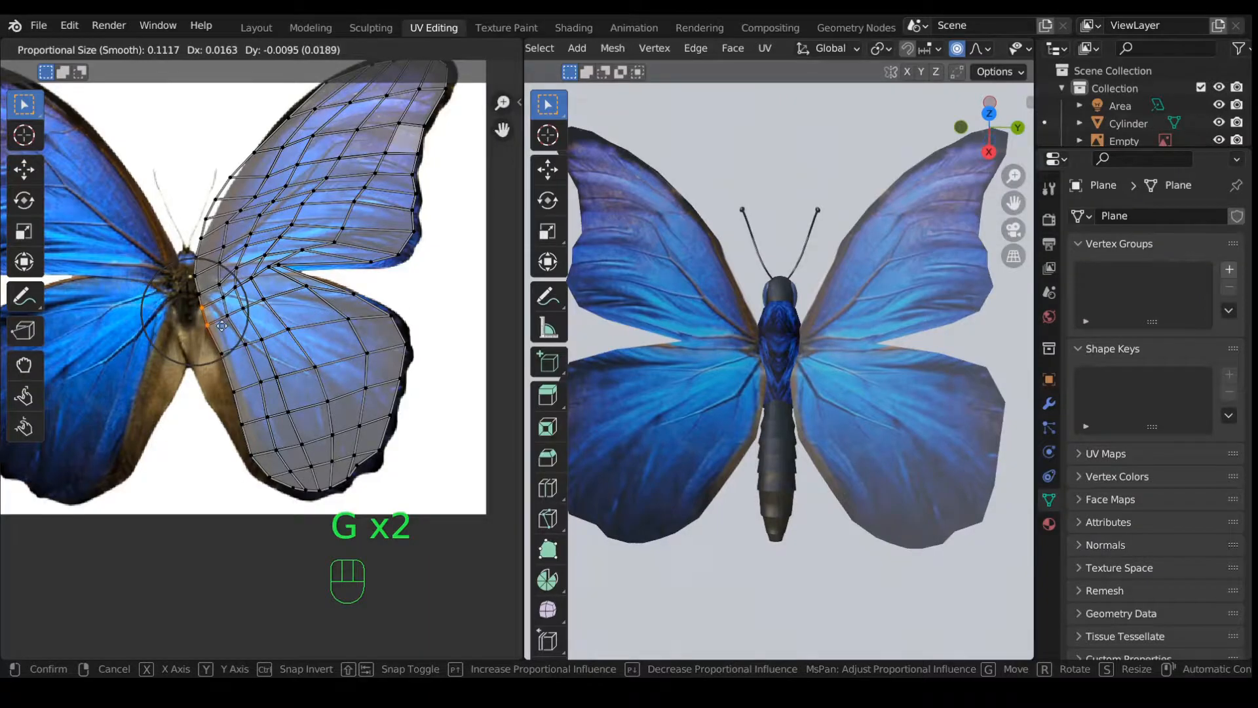
{"action": "left_click", "coordinate": [221, 326]}
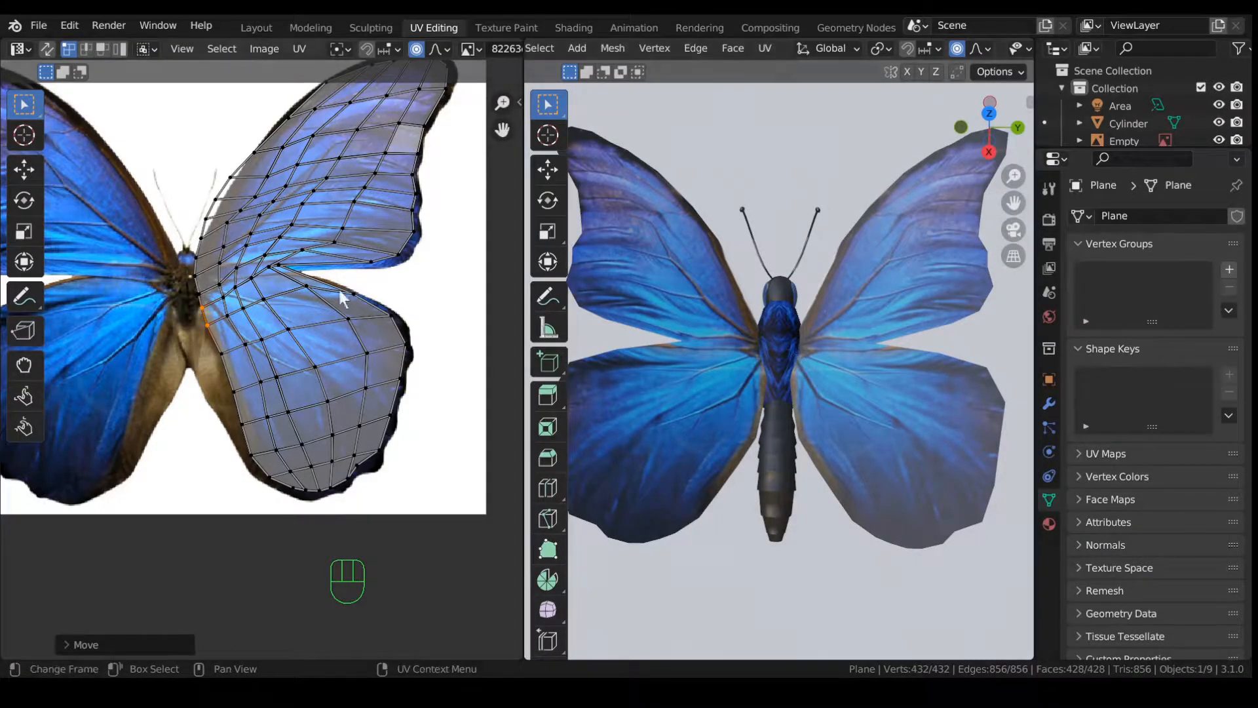
{"action": "key", "text": "g"}
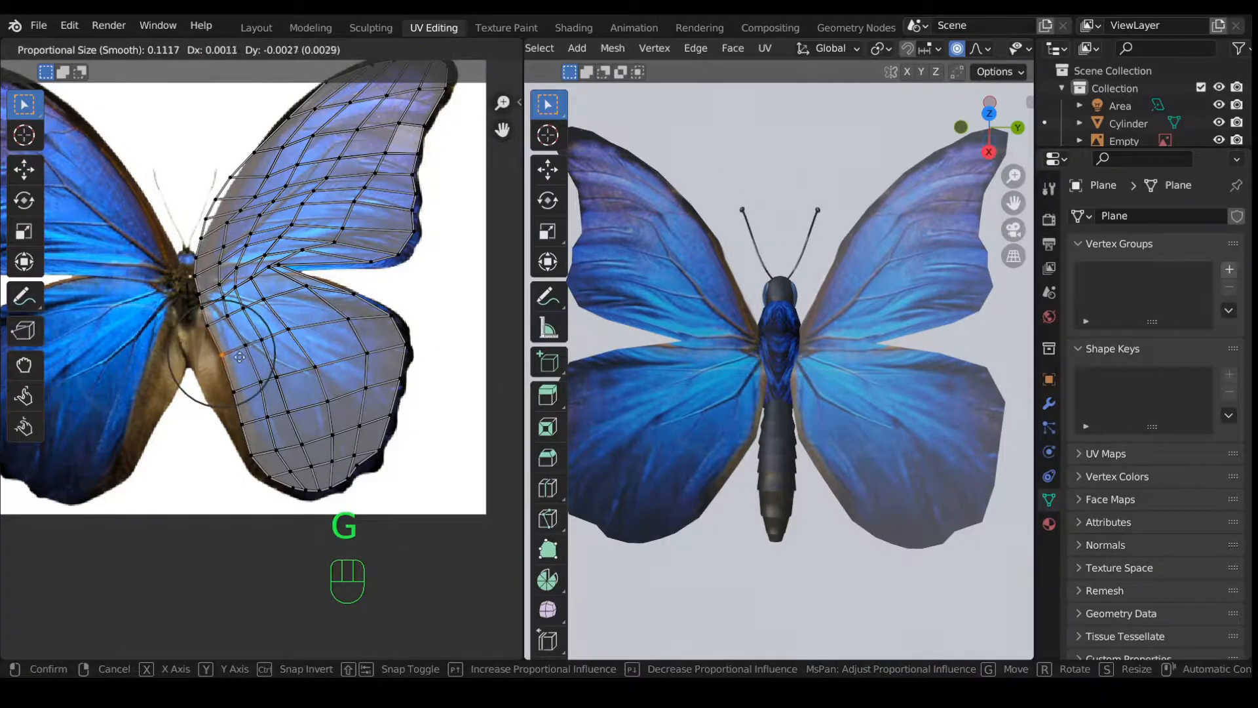
{"action": "left_click", "coordinate": [238, 356]}
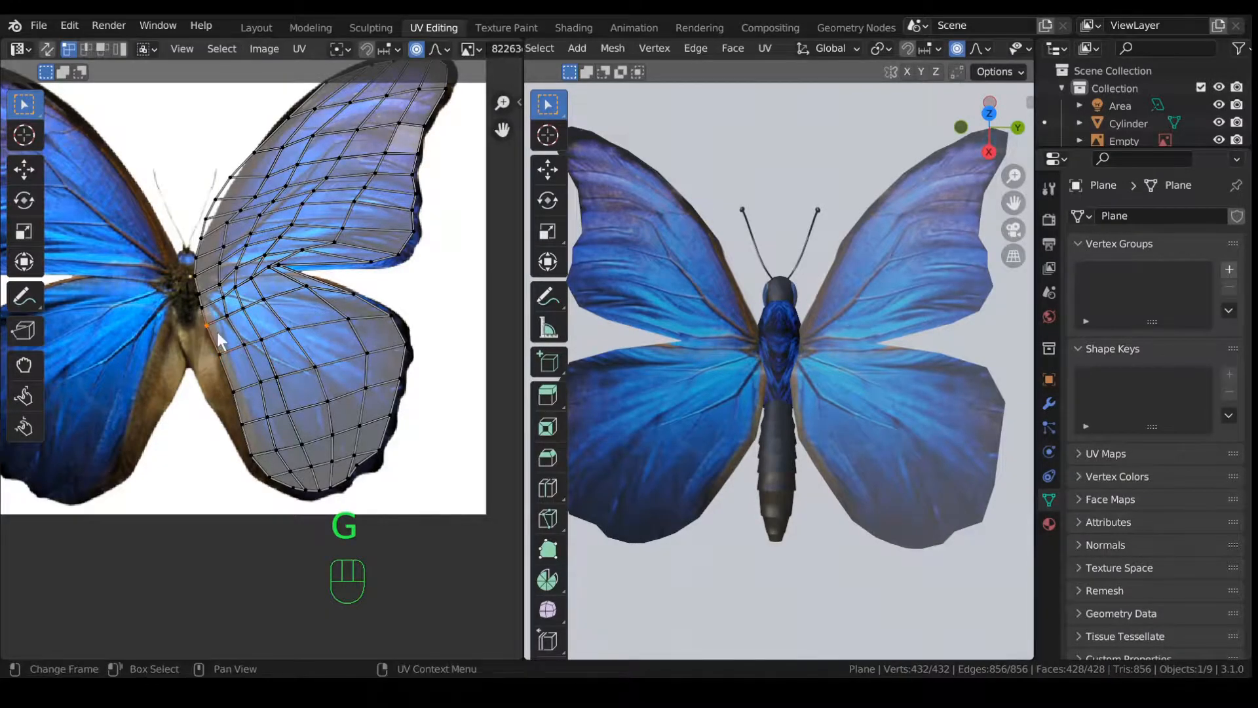
{"action": "scroll", "coordinate": [217, 332], "scroll_direction": "up", "scroll_amount": 4}
{"action": "scroll", "coordinate": [217, 331], "scroll_direction": "down", "scroll_amount": 3}
{"action": "key", "text": "g"}
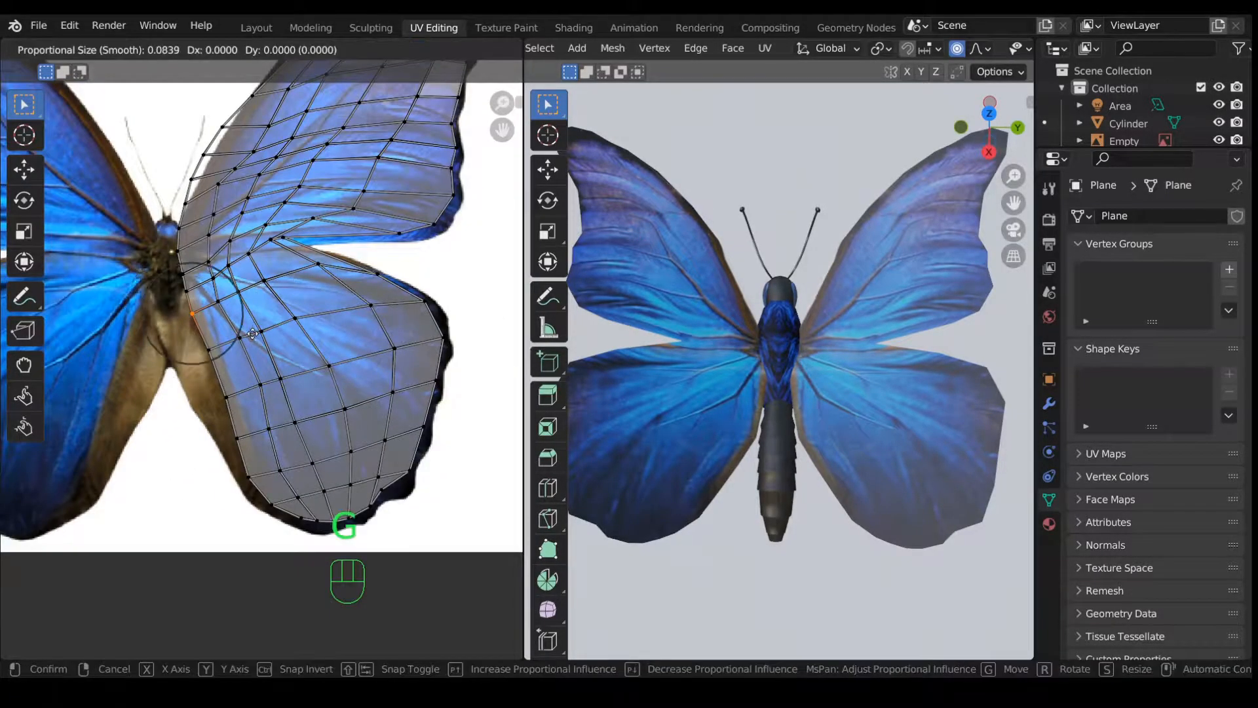
{"action": "left_click", "coordinate": [261, 338]}
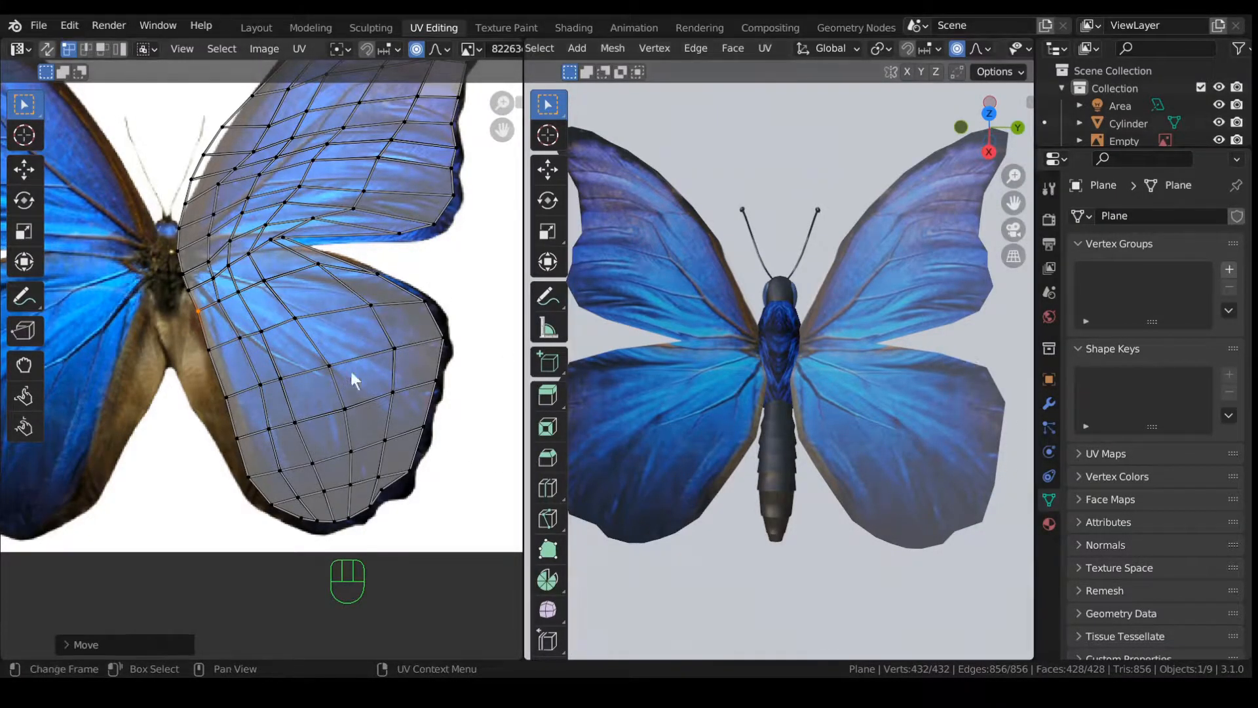
Step: Shift two UV vertices along the hindwing's upper edge inward and up to the pictured border, with a proportional radius of 0.063
{"action": "left_click", "coordinate": [378, 275]}
{"action": "key", "text": "g"}
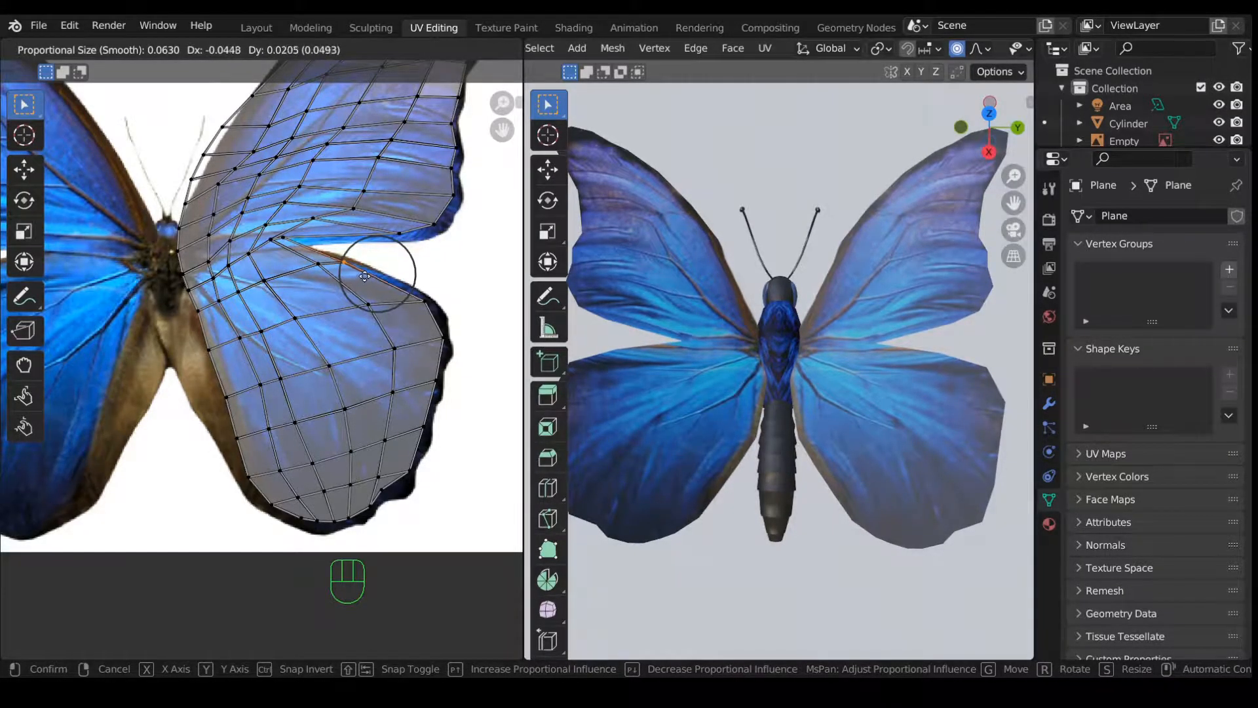
{"action": "left_click", "coordinate": [364, 276]}
{"action": "left_click", "coordinate": [435, 309]}
{"action": "key", "text": "g"}
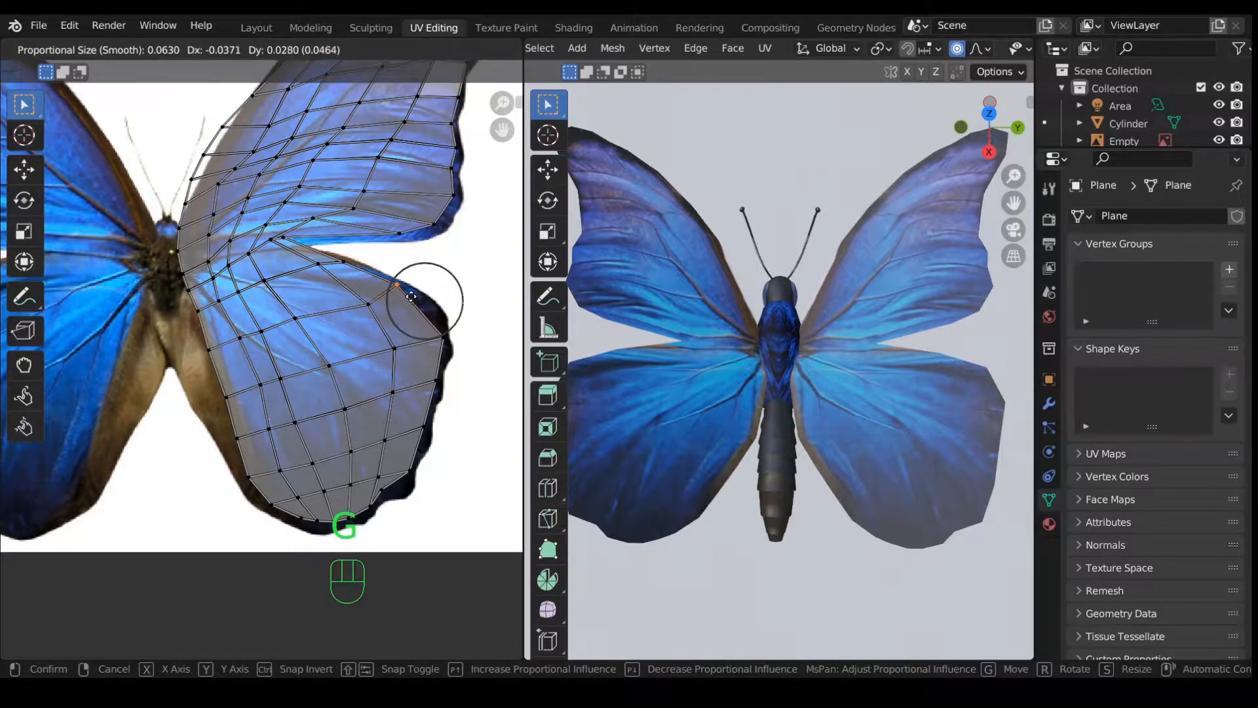
{"action": "left_click", "coordinate": [412, 296]}
Step: Move two UV vertices at the hindwing's outer corner and just below it upward along the pictured wing margin
{"action": "left_click", "coordinate": [434, 308]}
{"action": "key", "text": "g"}
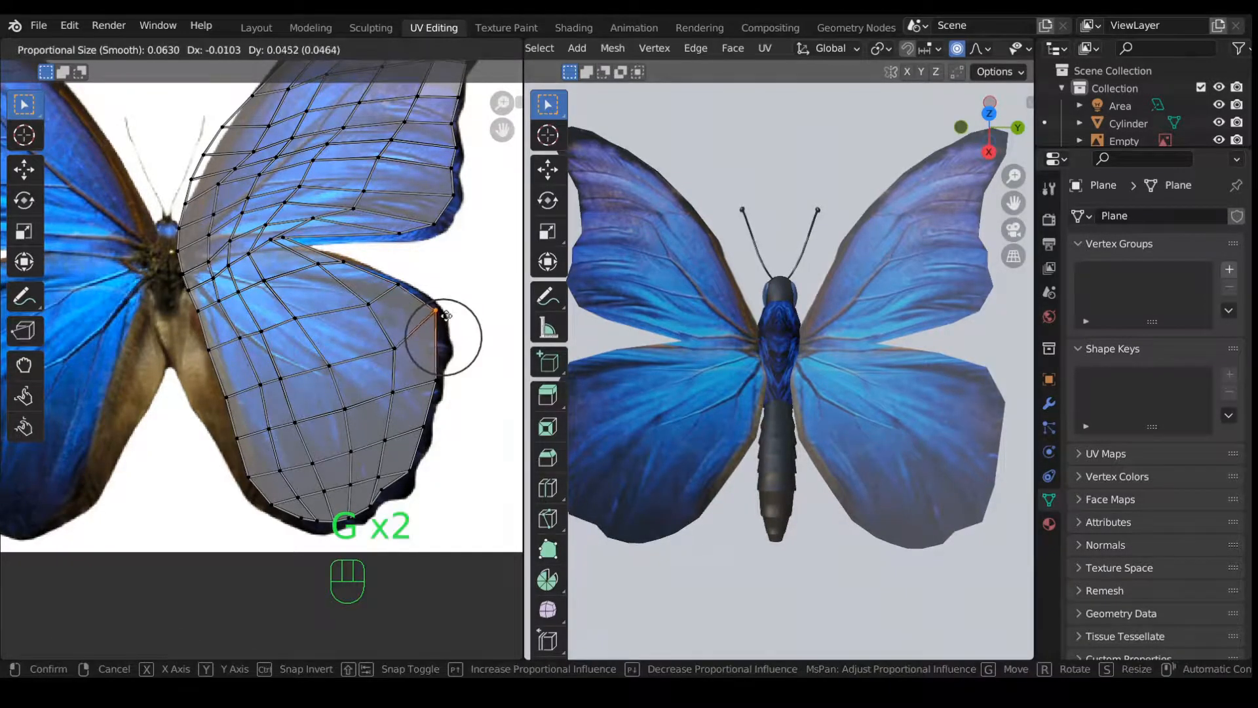
{"action": "left_click", "coordinate": [445, 318]}
{"action": "left_click", "coordinate": [439, 361]}
{"action": "key", "text": "g"}
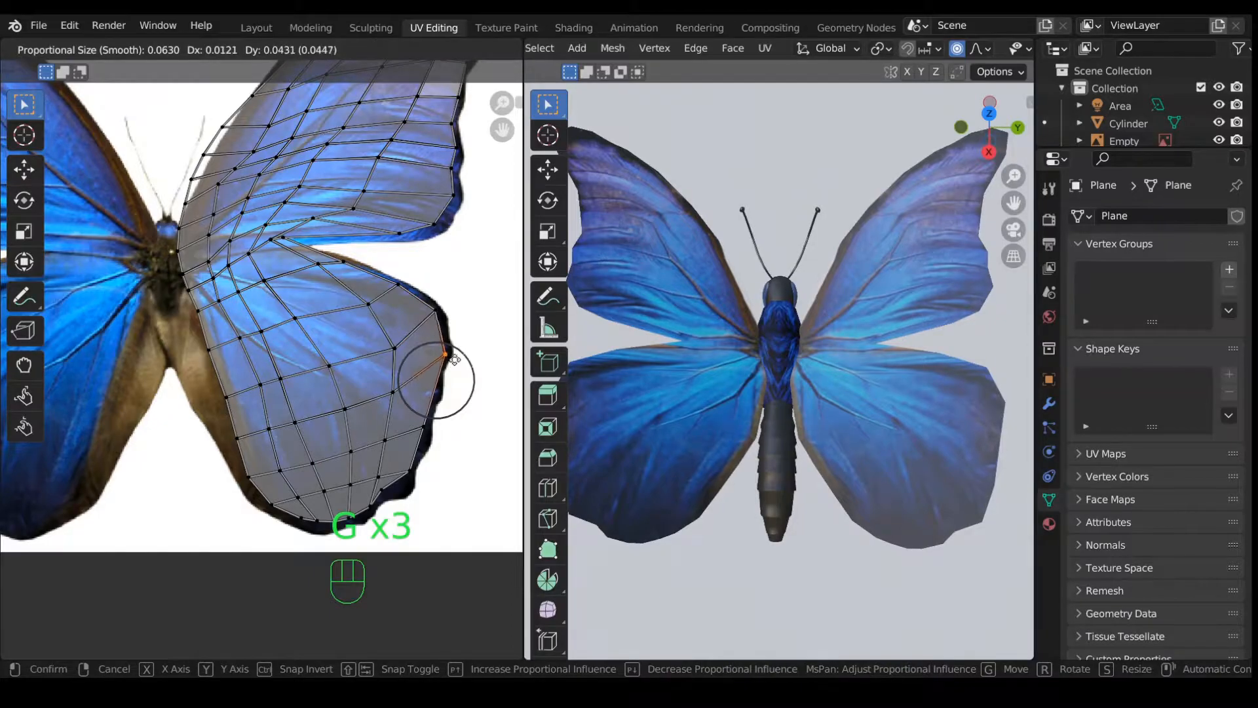
{"action": "left_click", "coordinate": [454, 360]}
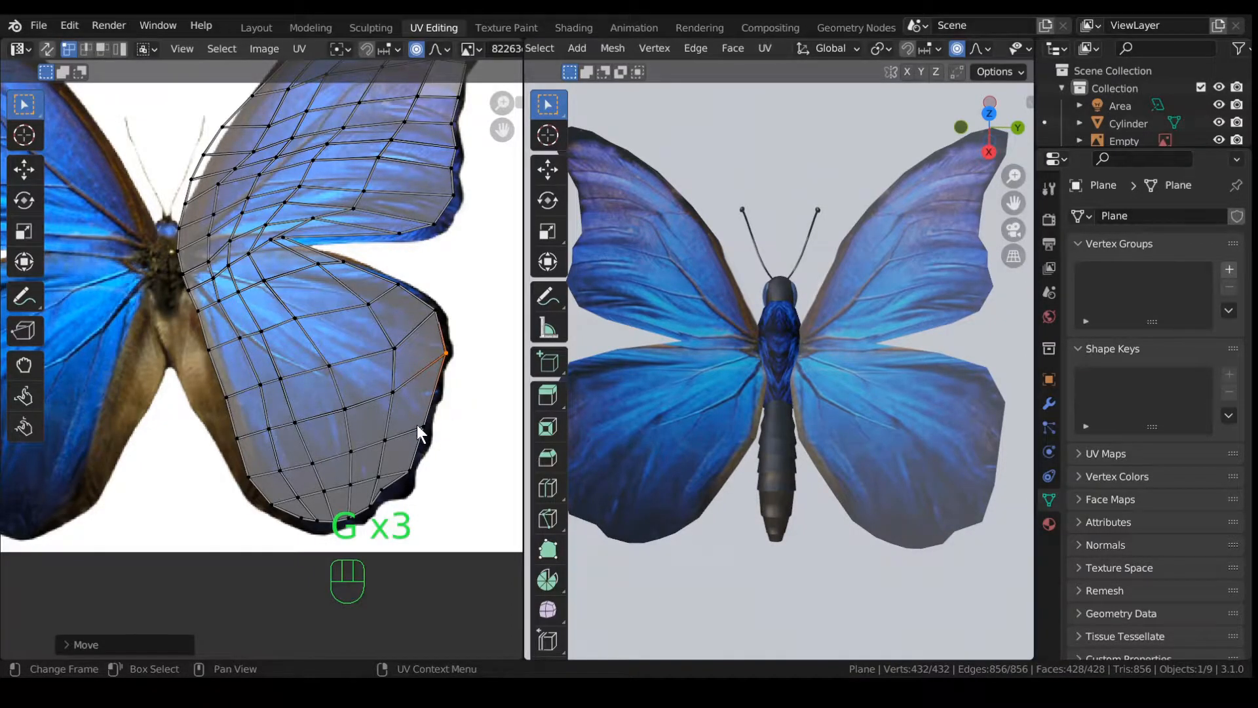
Step: Reposition an interior UV vertex of the upper hindwing to even out the grid, reducing the proportional radius to about 0.076
{"action": "left_click", "coordinate": [256, 325]}
{"action": "key", "text": "g"}
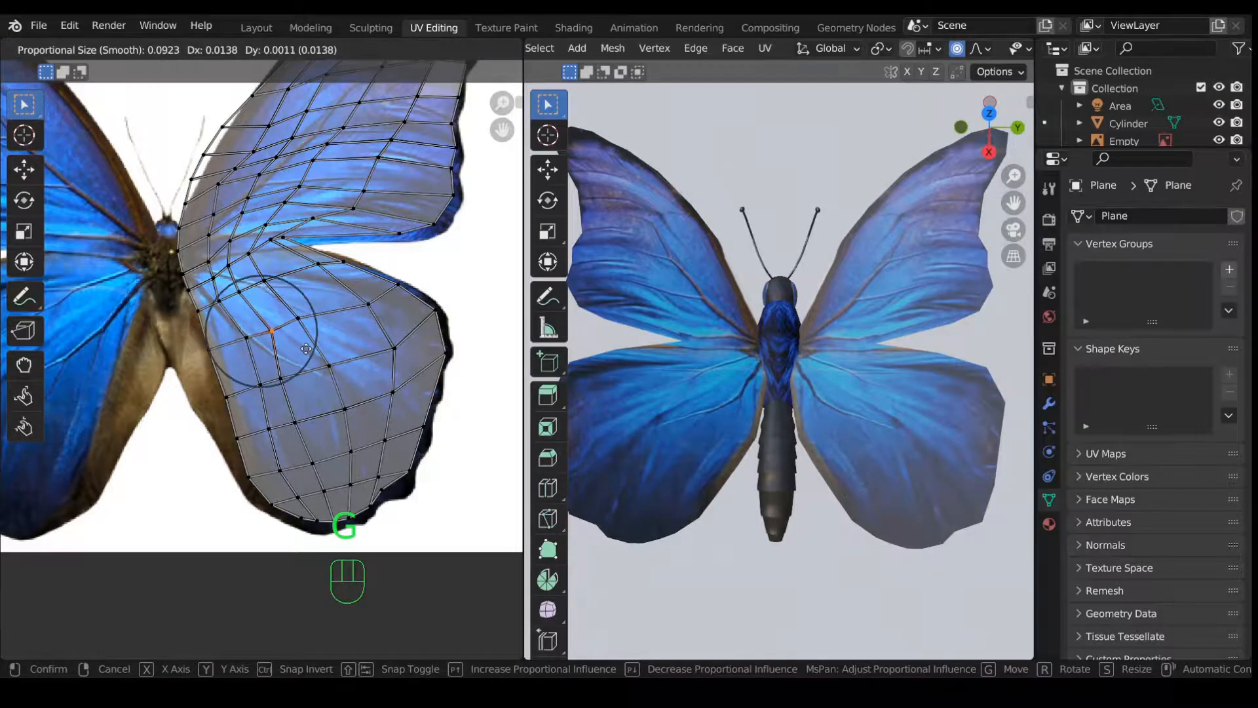
{"action": "left_click", "coordinate": [300, 348]}
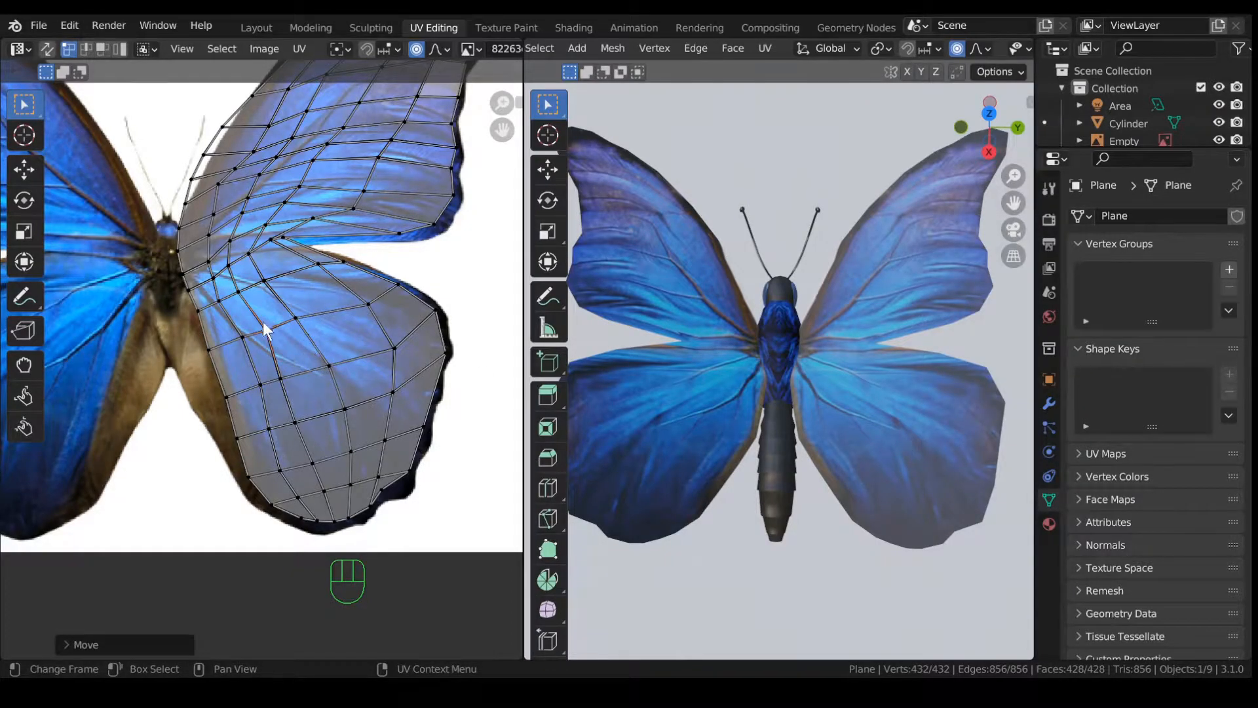
{"action": "key", "text": "g"}
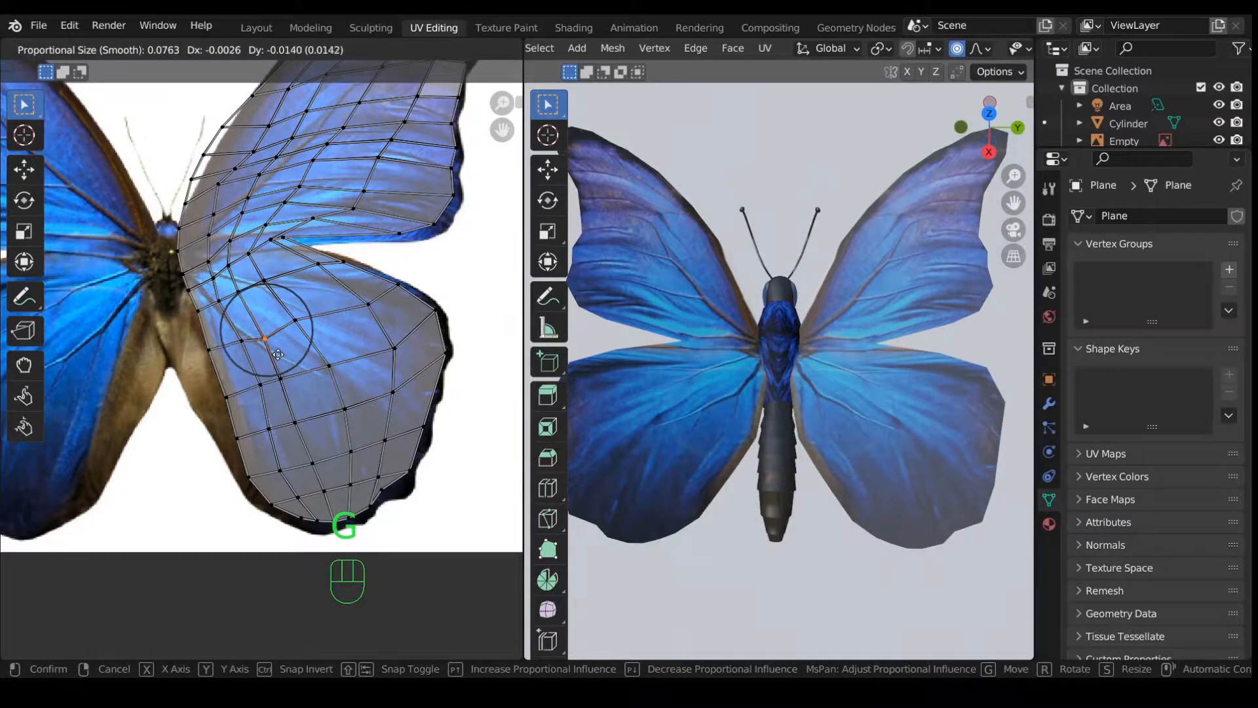
{"action": "left_click", "coordinate": [281, 359]}
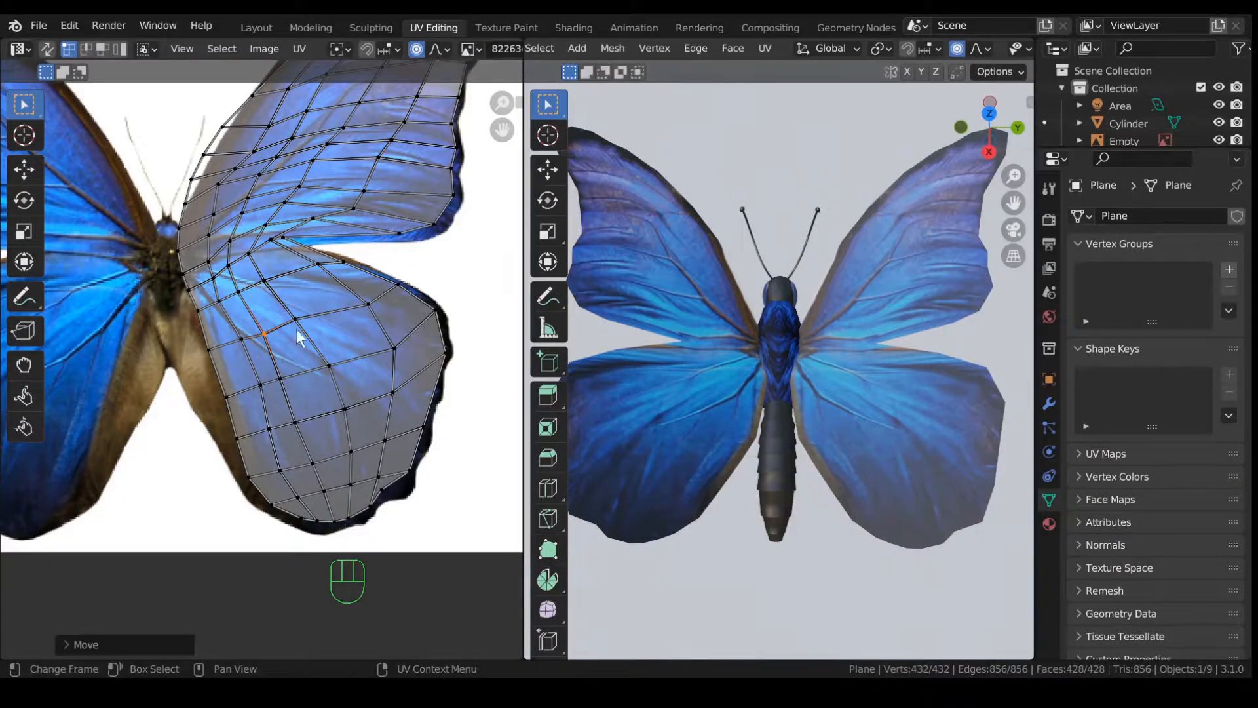
Step: Nudge the hindwing's UV vertex beside the wing root about 0.004 outward, with a proportional radius of about 0.029
{"action": "scroll", "coordinate": [216, 305], "scroll_direction": "down", "scroll_amount": 2}
{"action": "scroll", "coordinate": [241, 315], "scroll_direction": "up", "scroll_amount": 4}
{"action": "scroll", "coordinate": [241, 315], "scroll_direction": "down", "scroll_amount": 4}
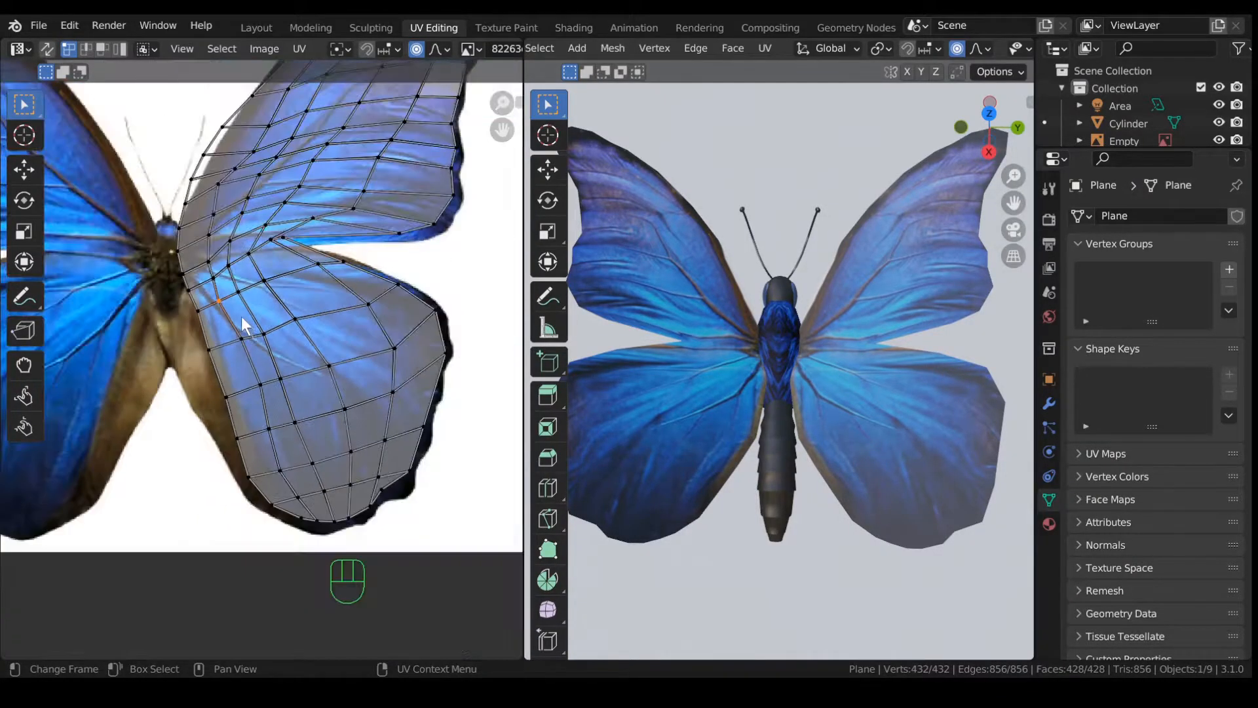
{"action": "key", "text": "g"}
{"action": "scroll", "coordinate": [315, 321], "scroll_direction": "up", "scroll_amount": 10}
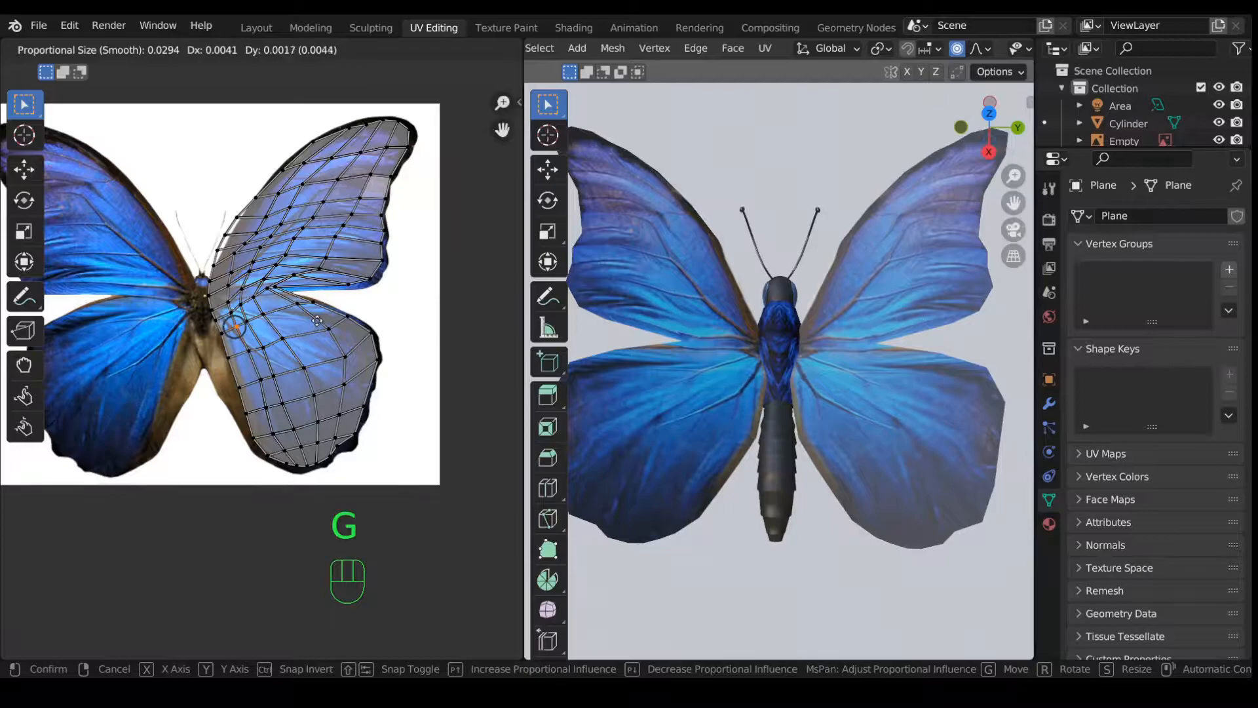
{"action": "left_click", "coordinate": [318, 321]}
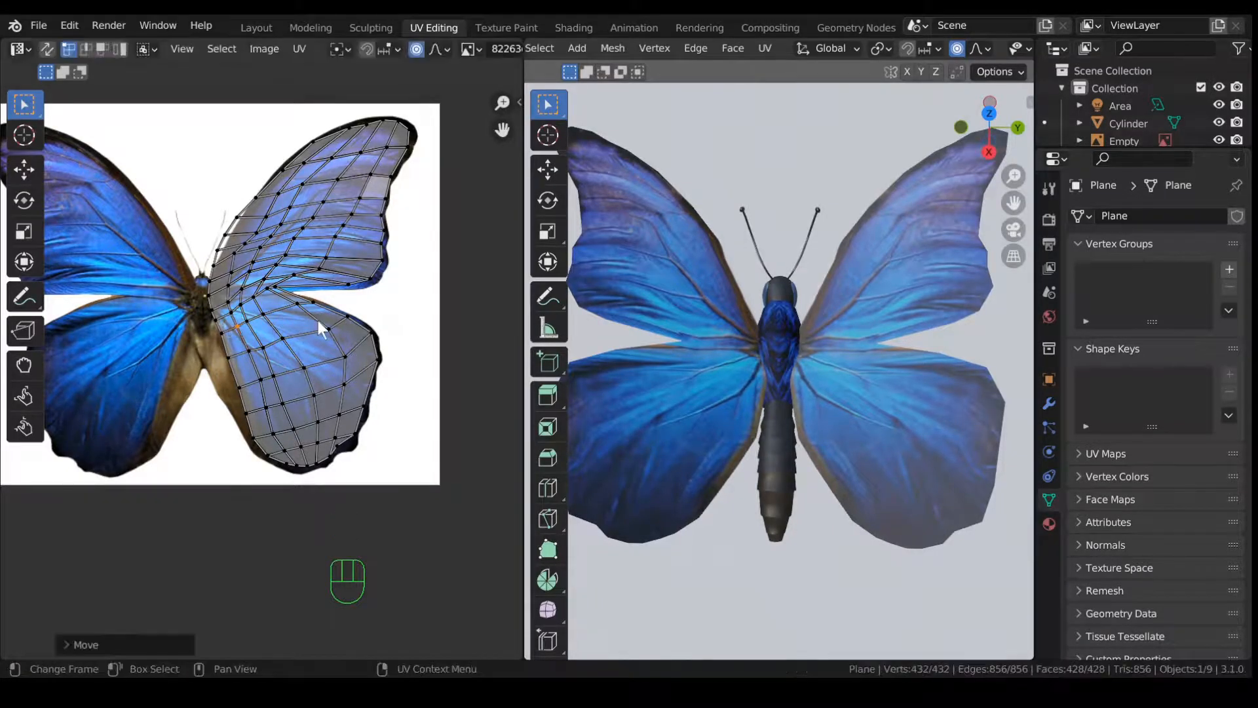
Step: Switch to the Shading workspace and hide the viewport overlays to inspect the textured wings from the front and above
{"action": "scroll", "coordinate": [922, 250], "scroll_direction": "down", "scroll_amount": 3}
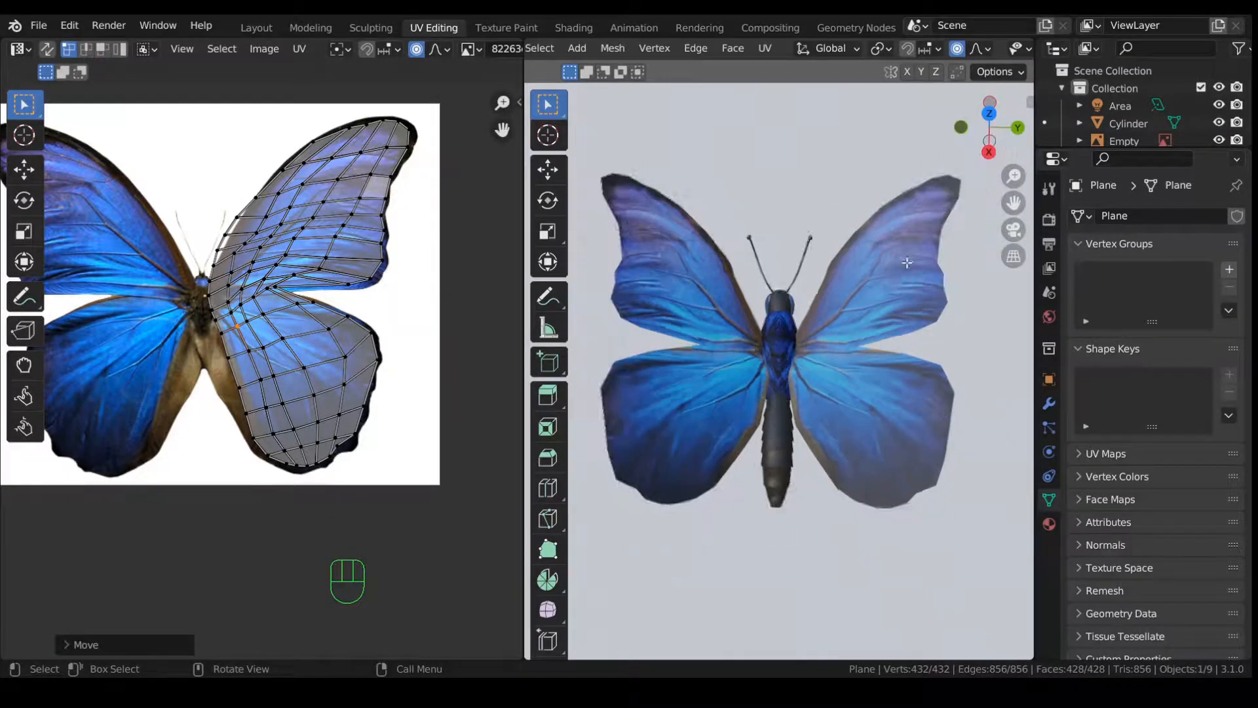
{"action": "mouse_move", "coordinate": [807, 365]}
{"action": "middle_mouse_down"}
{"action": "mouse_move", "coordinate": [887, 269]}
{"action": "mouse_move", "coordinate": [963, 267]}
{"action": "mouse_move", "coordinate": [864, 311]}
{"action": "mouse_move", "coordinate": [820, 282]}
{"action": "middle_mouse_up"}
{"action": "left_click", "coordinate": [561, 26]}
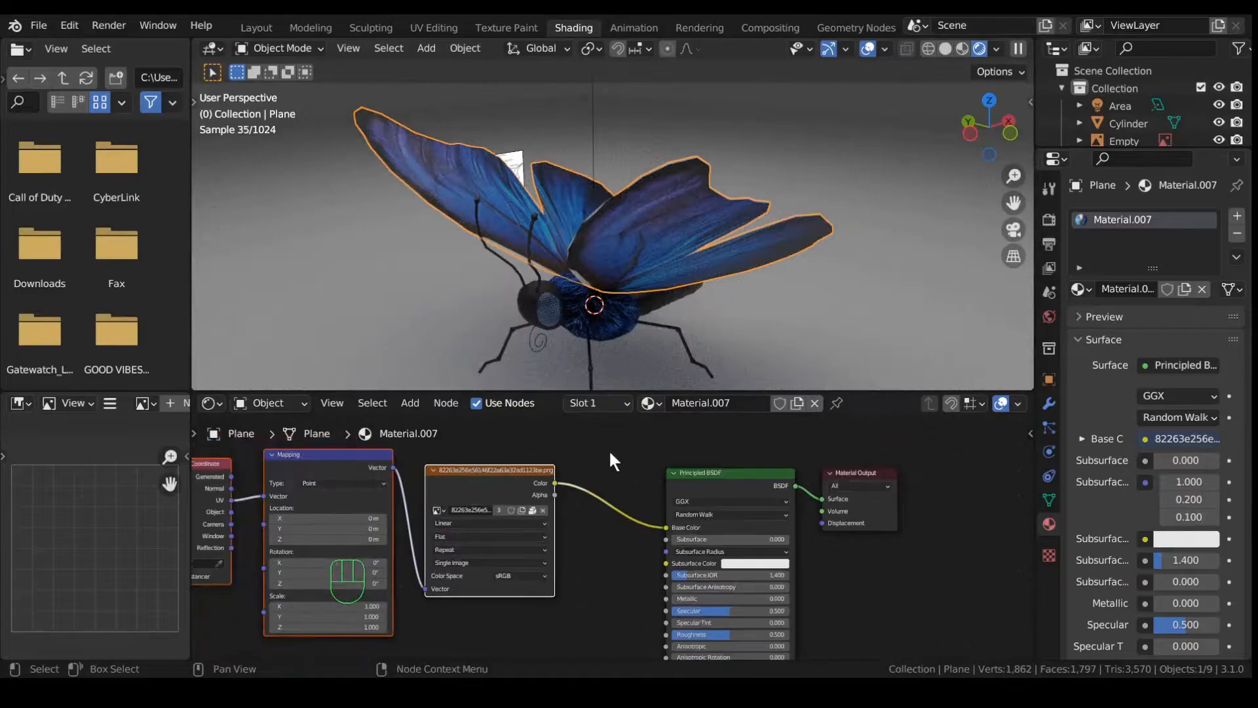
{"action": "middle_click_drag", "start_coordinate": [634, 499], "coordinate": [617, 456]}
{"action": "middle_click_drag", "start_coordinate": [608, 302], "coordinate": [652, 257]}
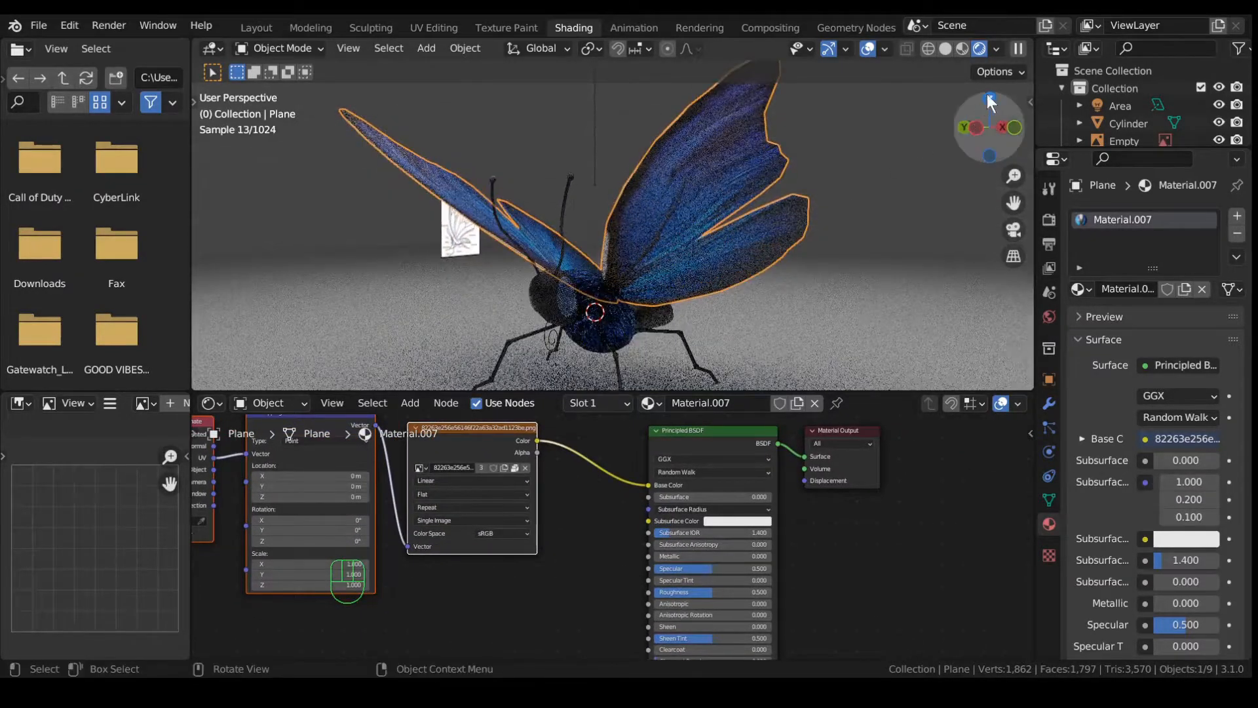
{"action": "scroll", "coordinate": [793, 229], "scroll_direction": "up", "scroll_amount": 3}
{"action": "scroll", "coordinate": [785, 234], "scroll_direction": "down", "scroll_amount": 1}
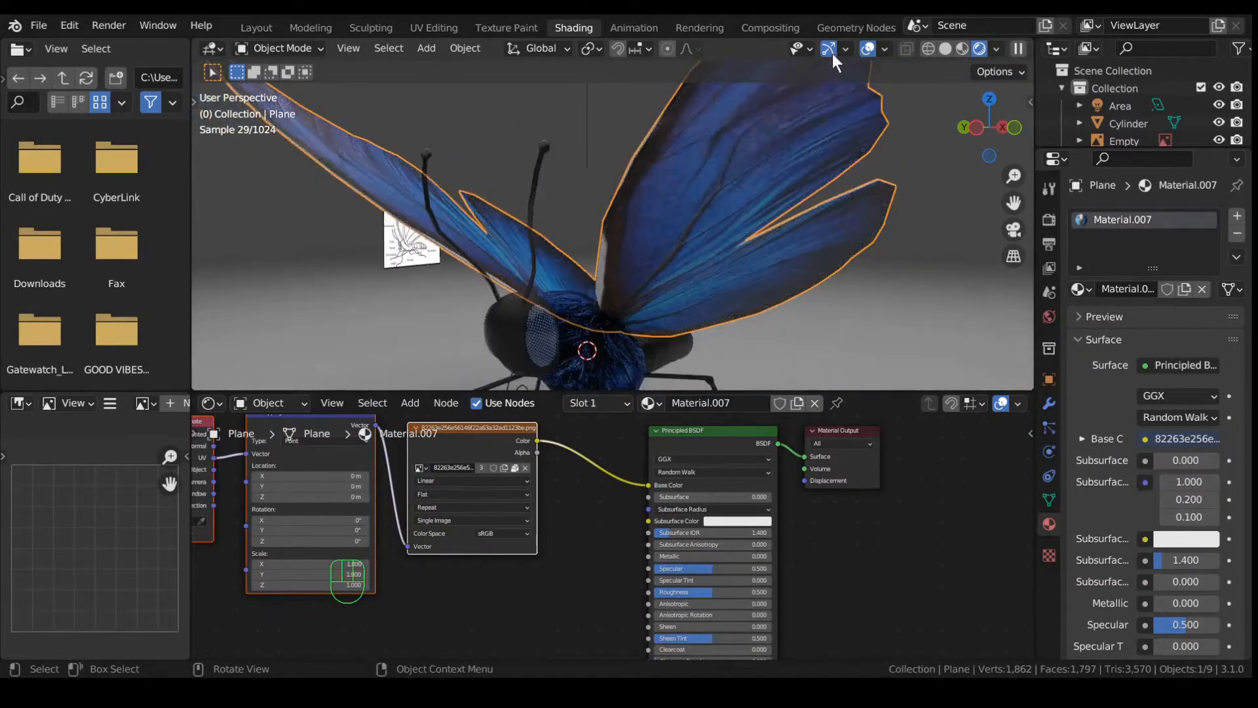
{"action": "left_click", "coordinate": [868, 48]}
{"action": "middle_click_drag", "start_coordinate": [713, 192], "coordinate": [805, 369]}
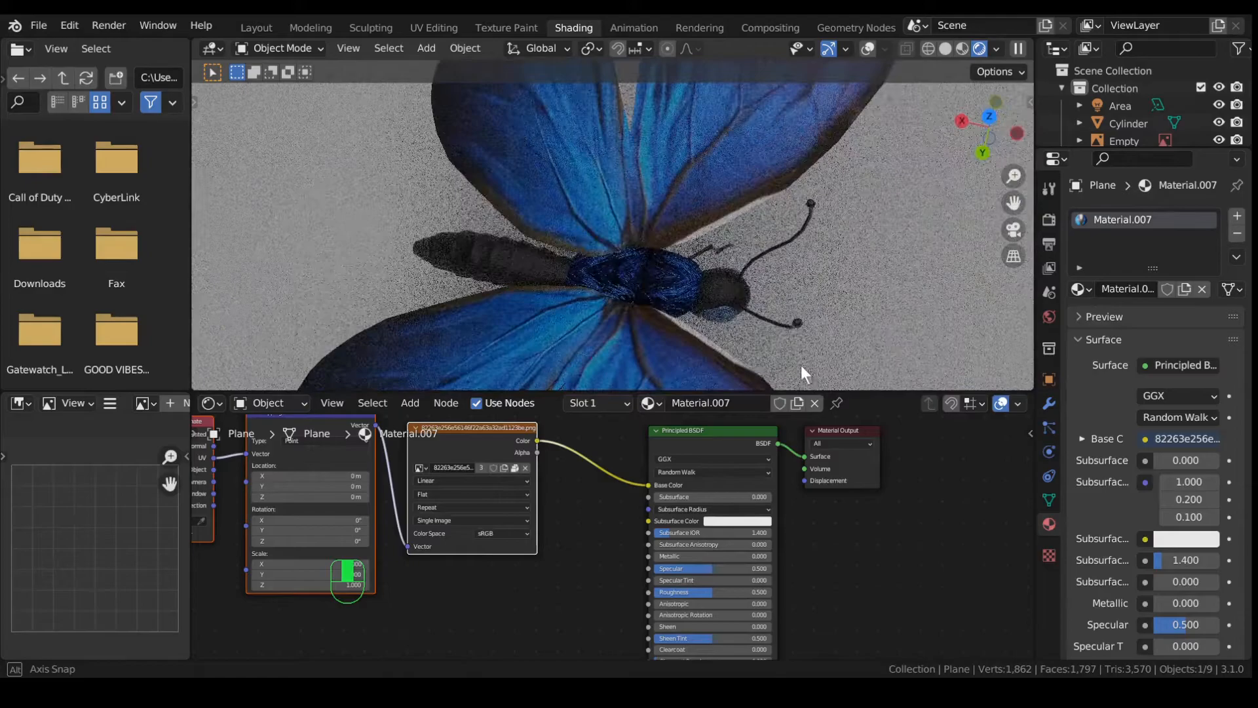
Step: Return to the UV Editing workspace and pull the UV vertices on the forewing's leading edge near the head in to the pictured wing border
{"action": "left_click", "coordinate": [434, 28]}
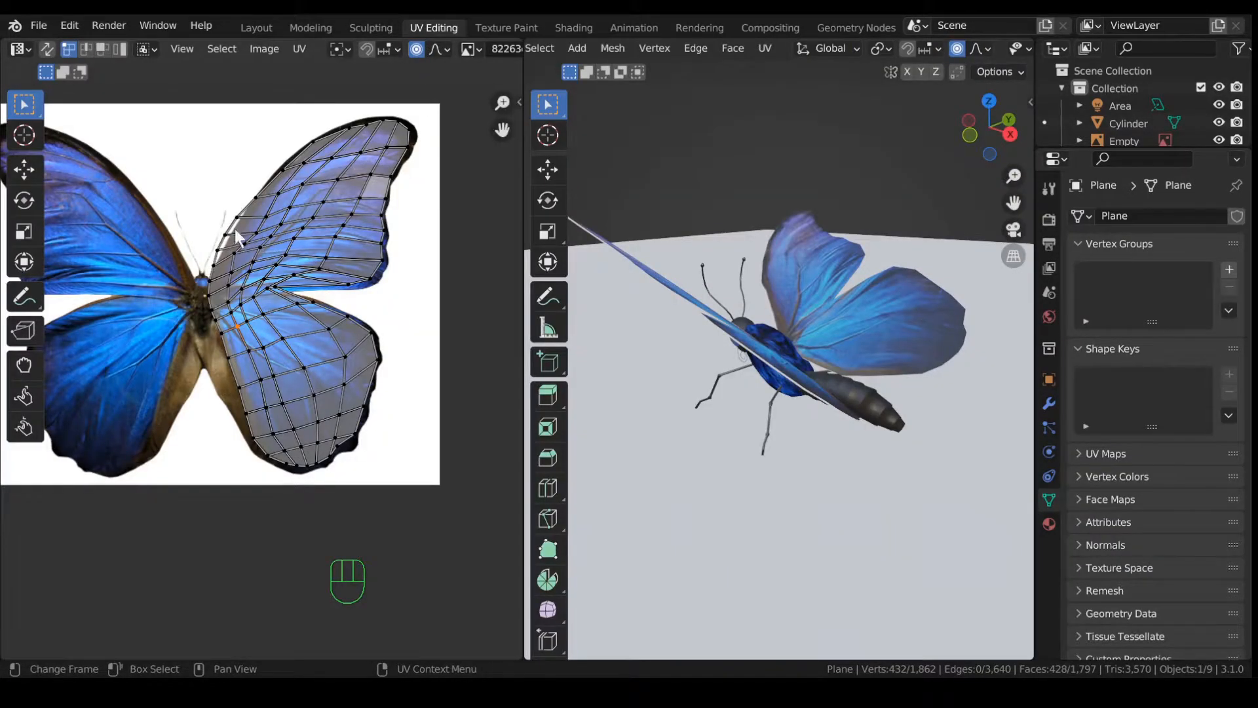
{"action": "middle_click_drag", "start_coordinate": [228, 236], "coordinate": [312, 305]}
{"action": "scroll", "coordinate": [313, 284], "scroll_direction": "up", "scroll_amount": 6}
{"action": "scroll", "coordinate": [341, 332], "scroll_direction": "down", "scroll_amount": 7}
{"action": "scroll", "coordinate": [328, 318], "scroll_direction": "up", "scroll_amount": 2}
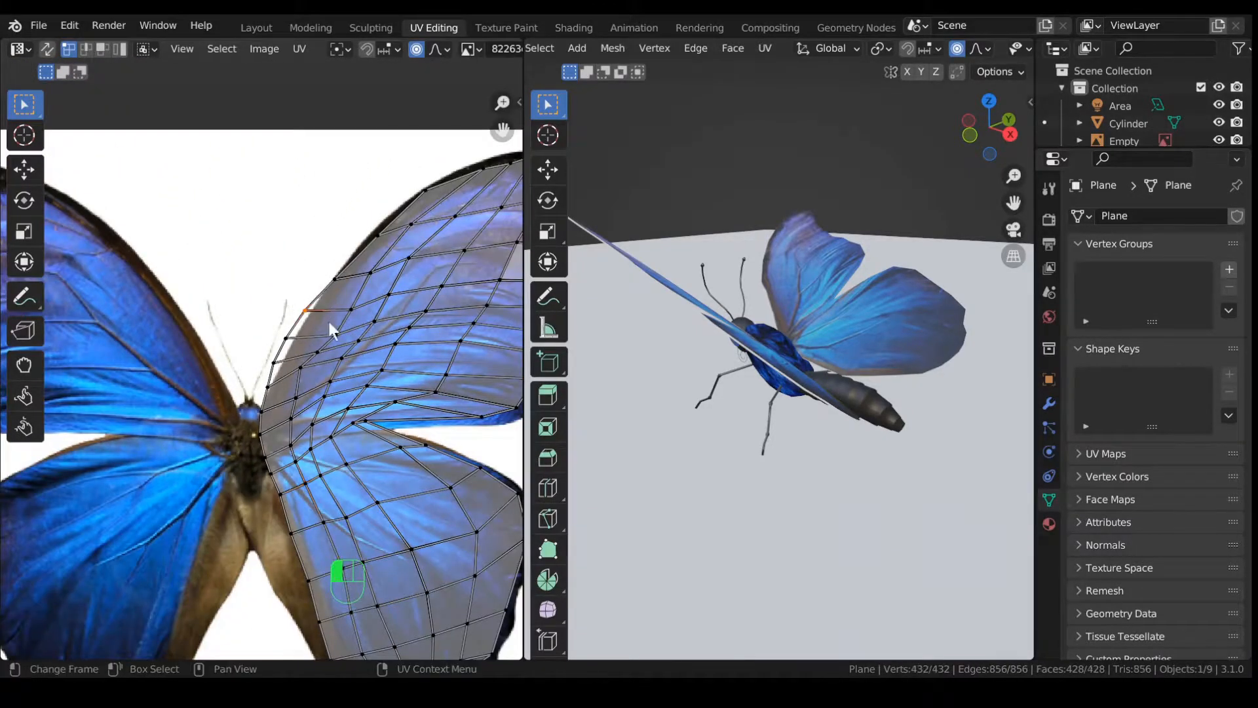
{"action": "key", "text": "g"}
{"action": "left_click", "coordinate": [281, 331]}
{"action": "key", "text": "g"}
{"action": "left_click", "coordinate": [289, 371]}
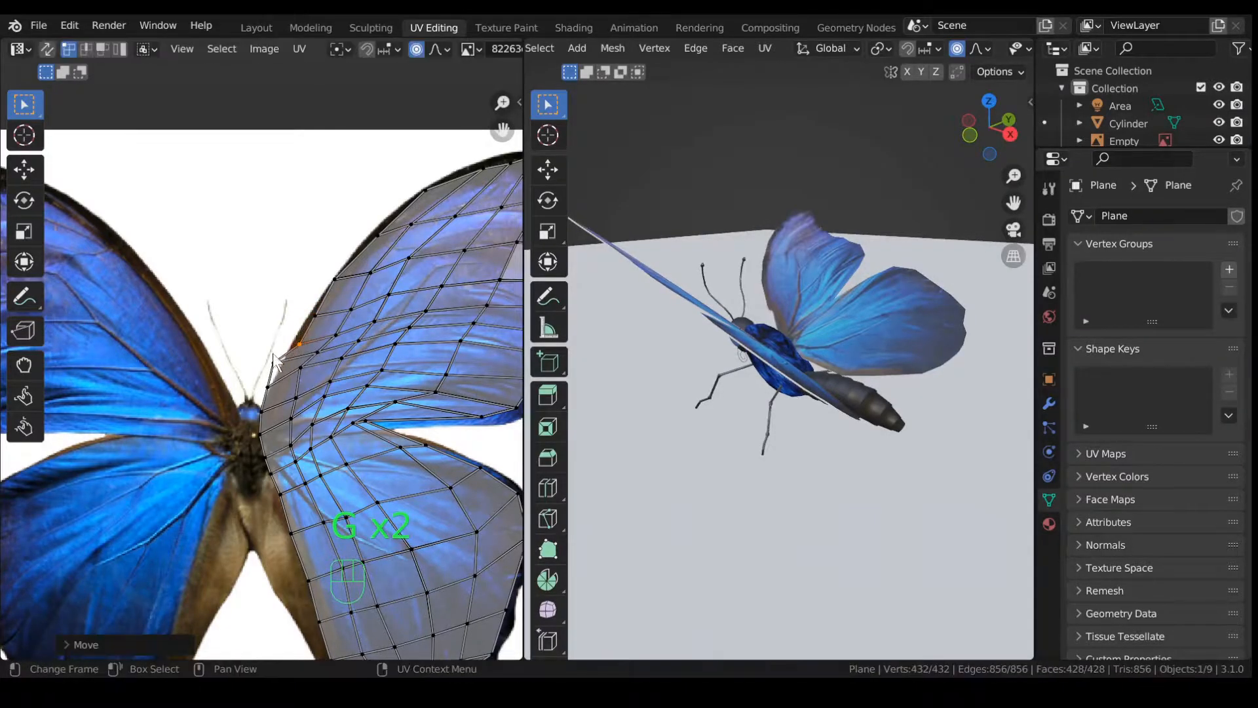
{"action": "key", "text": "g"}
{"action": "left_click", "coordinate": [269, 375]}
{"action": "key", "text": "g"}
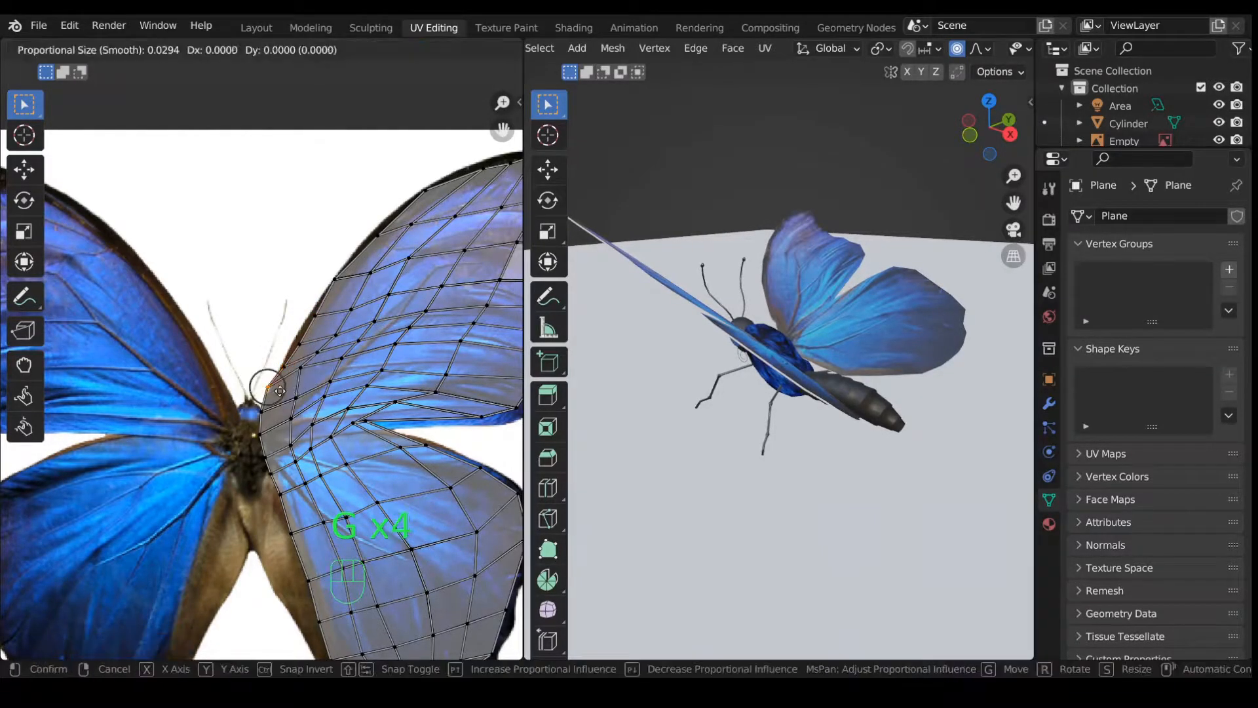
{"action": "left_click", "coordinate": [284, 393]}
Step: Review the wings in the Shading workspace and set their Principled BSDF specular to about 0.159 and roughness to about 0.731
{"action": "middle_click_drag", "start_coordinate": [662, 341], "coordinate": [706, 360]}
{"action": "middle_click_drag", "start_coordinate": [799, 268], "coordinate": [840, 279]}
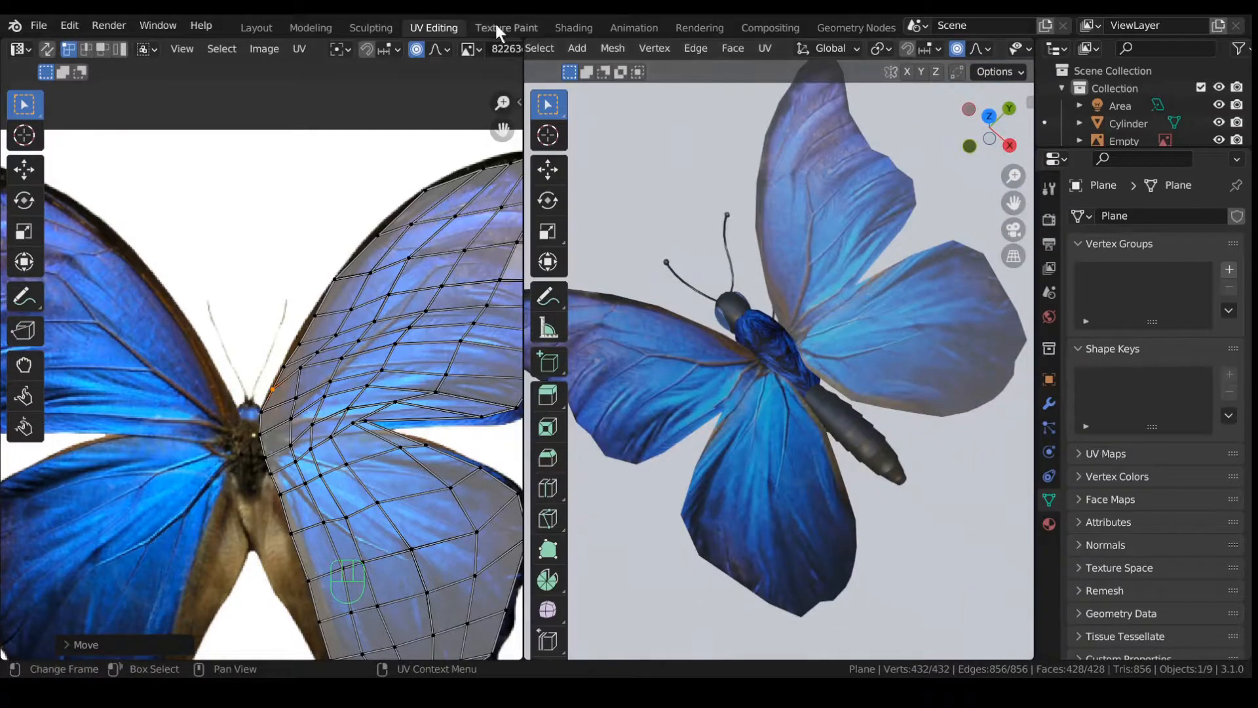
{"action": "left_click", "coordinate": [569, 26]}
{"action": "scroll", "coordinate": [615, 508], "scroll_direction": "up", "scroll_amount": 2}
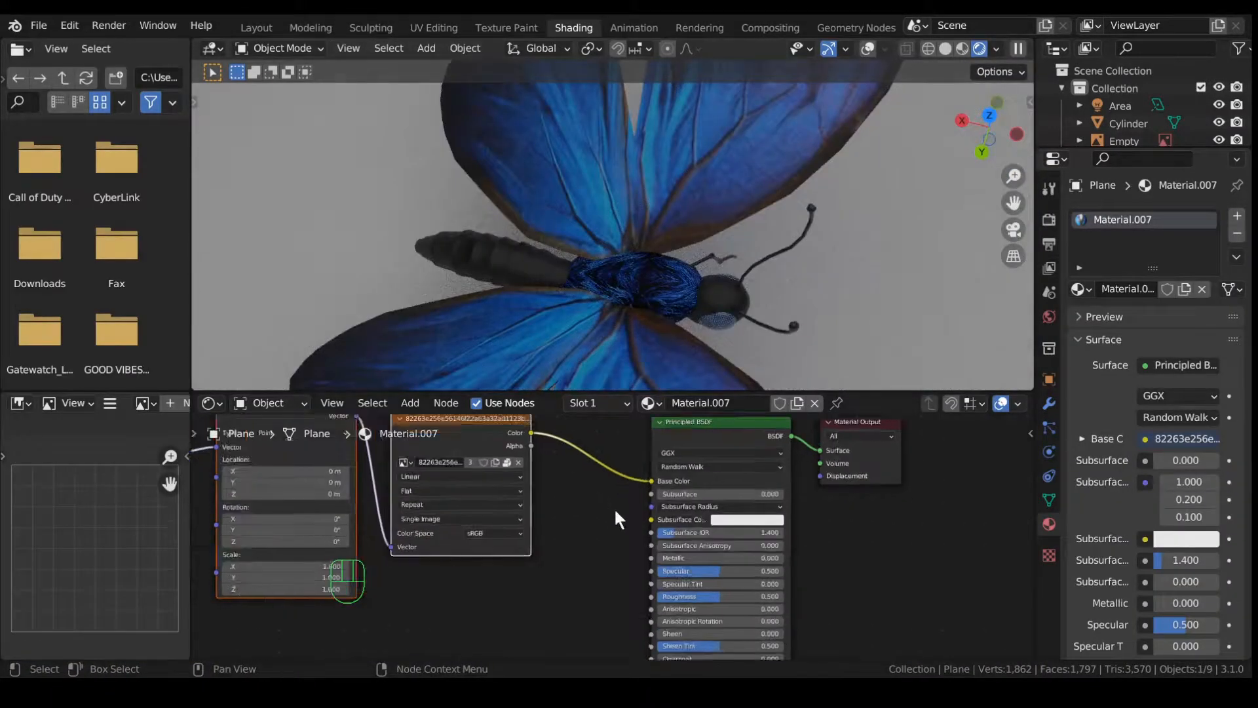
{"action": "middle_click_drag", "start_coordinate": [633, 223], "coordinate": [557, 149]}
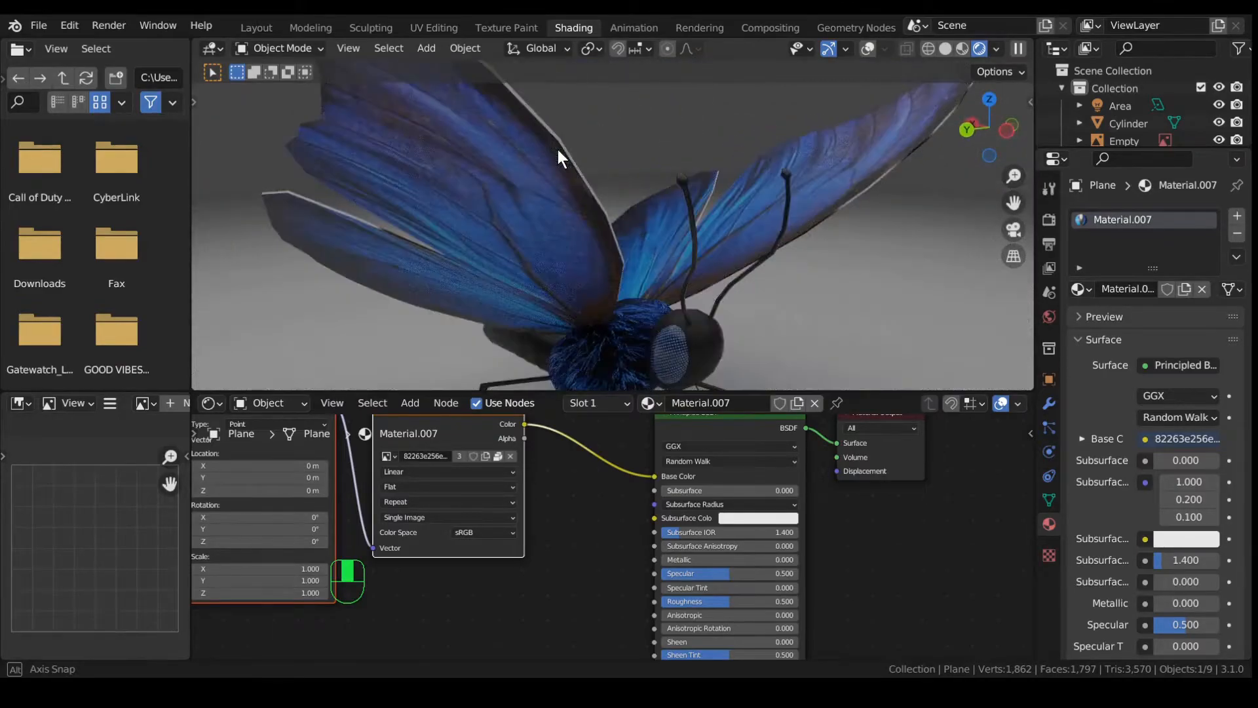
{"action": "left_click_drag", "start_coordinate": [726, 573], "coordinate": [758, 601]}
{"action": "middle_click_drag", "start_coordinate": [620, 299], "coordinate": [591, 341]}
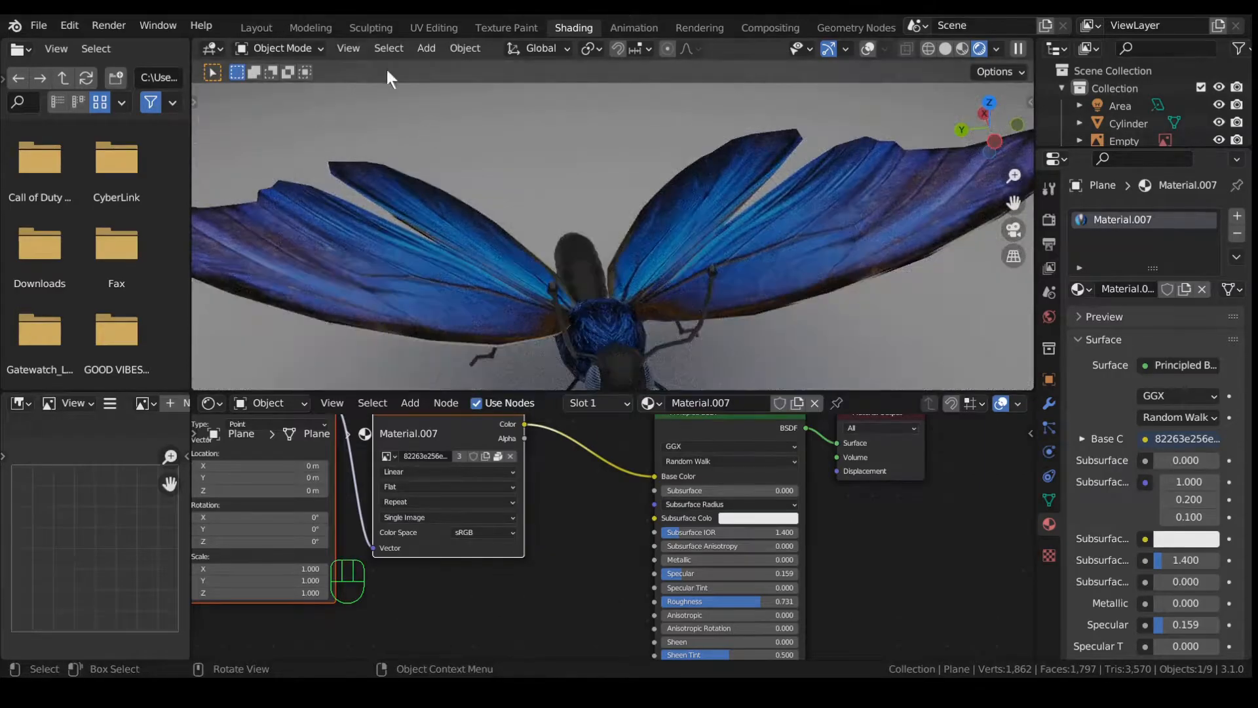
Step: In the UV Editing workspace, select the thin vertical UV strip beside the reference image, disable proportional editing, and scale the strip down
{"action": "left_click", "coordinate": [434, 27]}
{"action": "scroll", "coordinate": [351, 272], "scroll_direction": "down", "scroll_amount": 4}
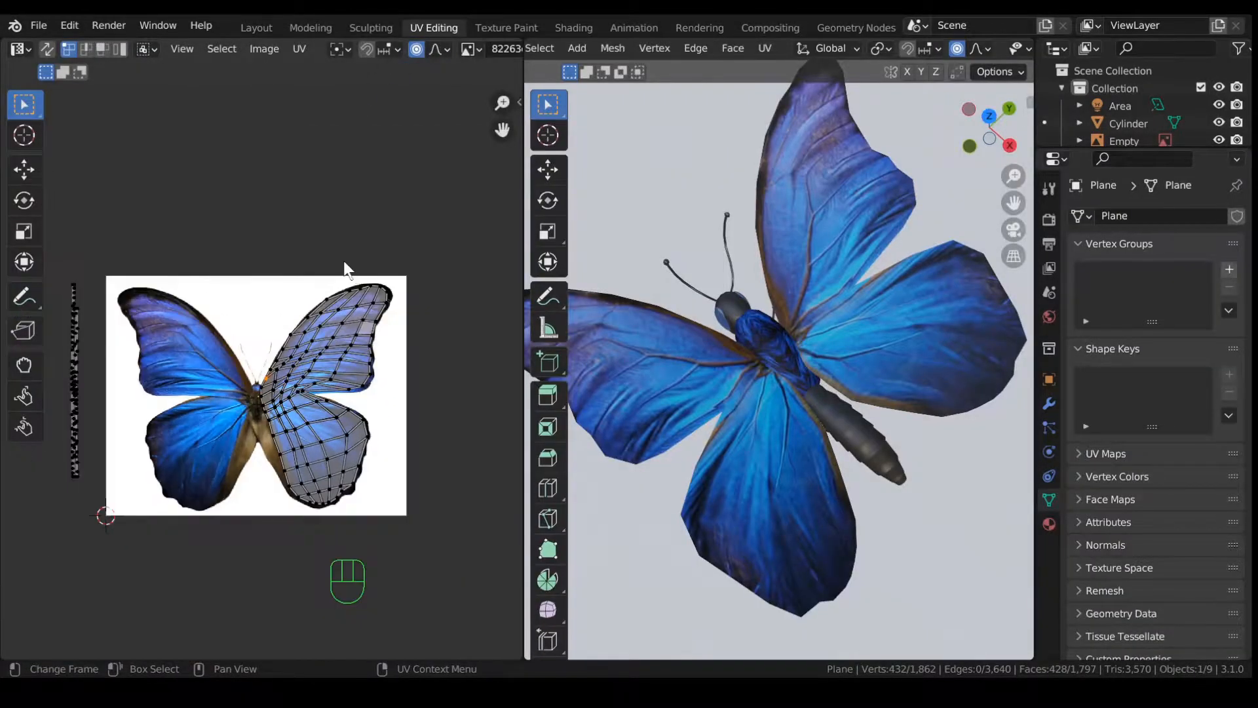
{"action": "left_click_drag", "start_coordinate": [130, 312], "coordinate": [183, 445]}
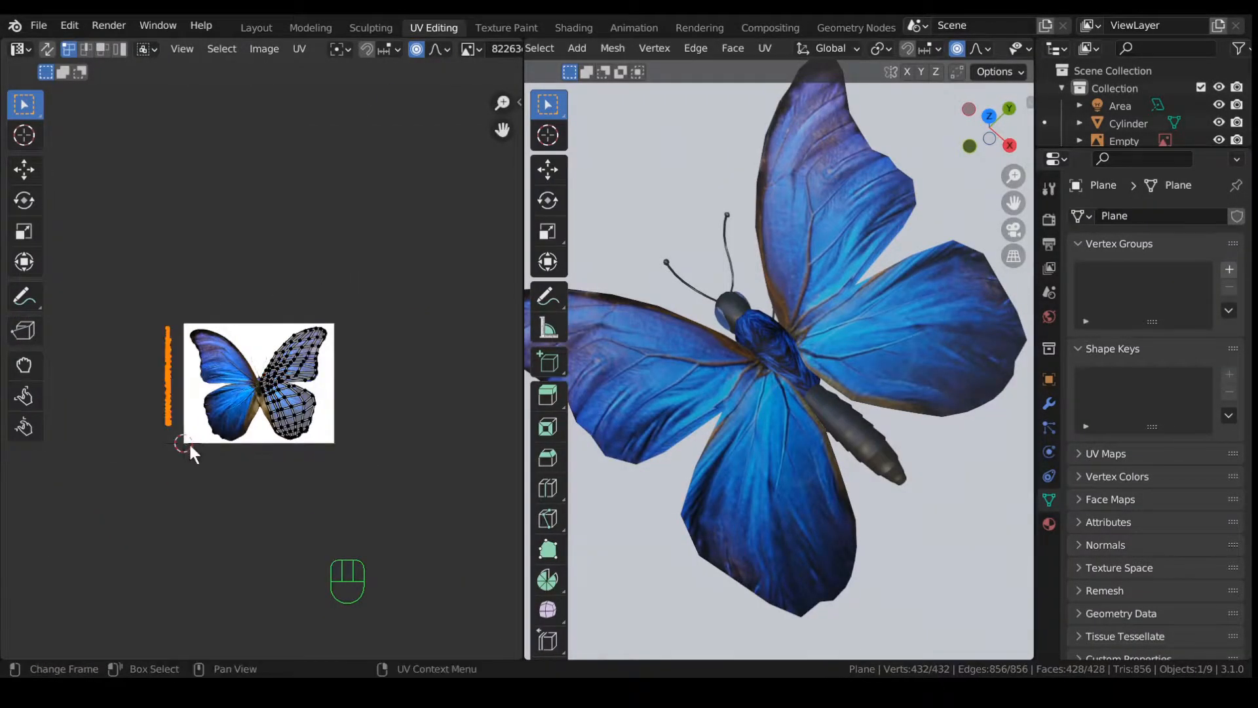
{"action": "scroll", "coordinate": [188, 442], "scroll_direction": "up", "scroll_amount": 3}
{"action": "middle_click_drag", "start_coordinate": [183, 339], "coordinate": [297, 311], "text": "shift"}
{"action": "left_click", "coordinate": [416, 50]}
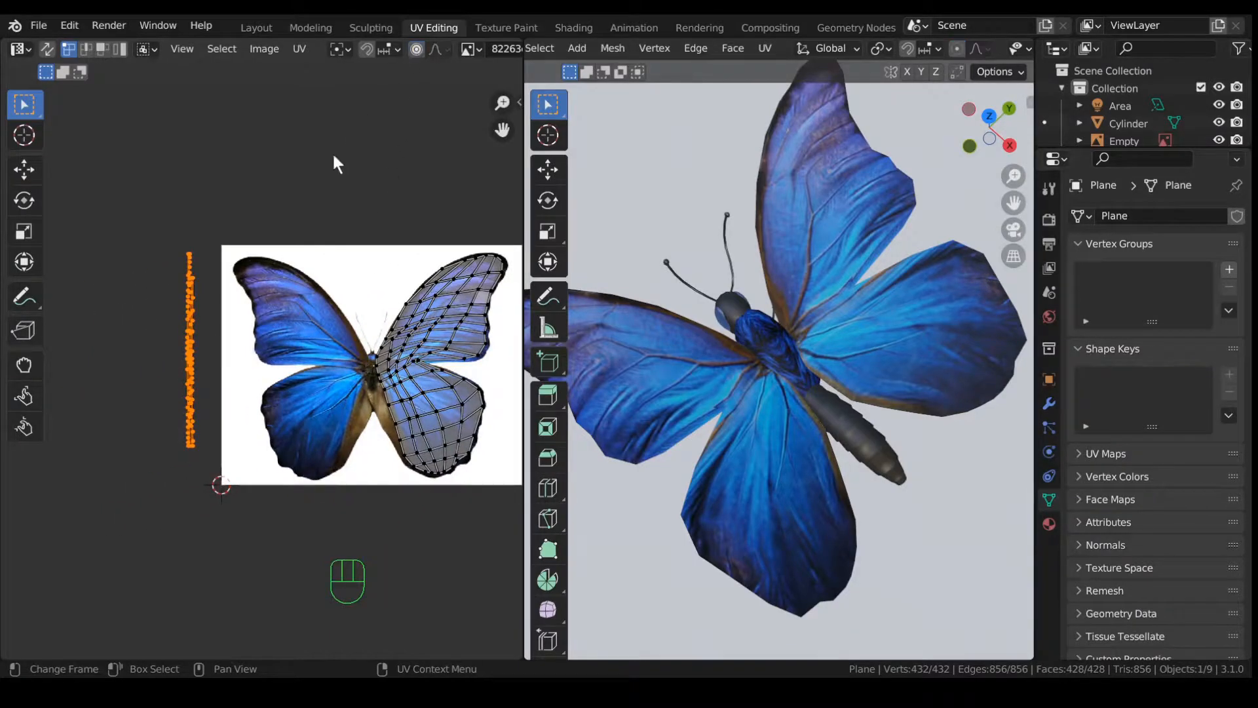
{"action": "key", "text": "s"}
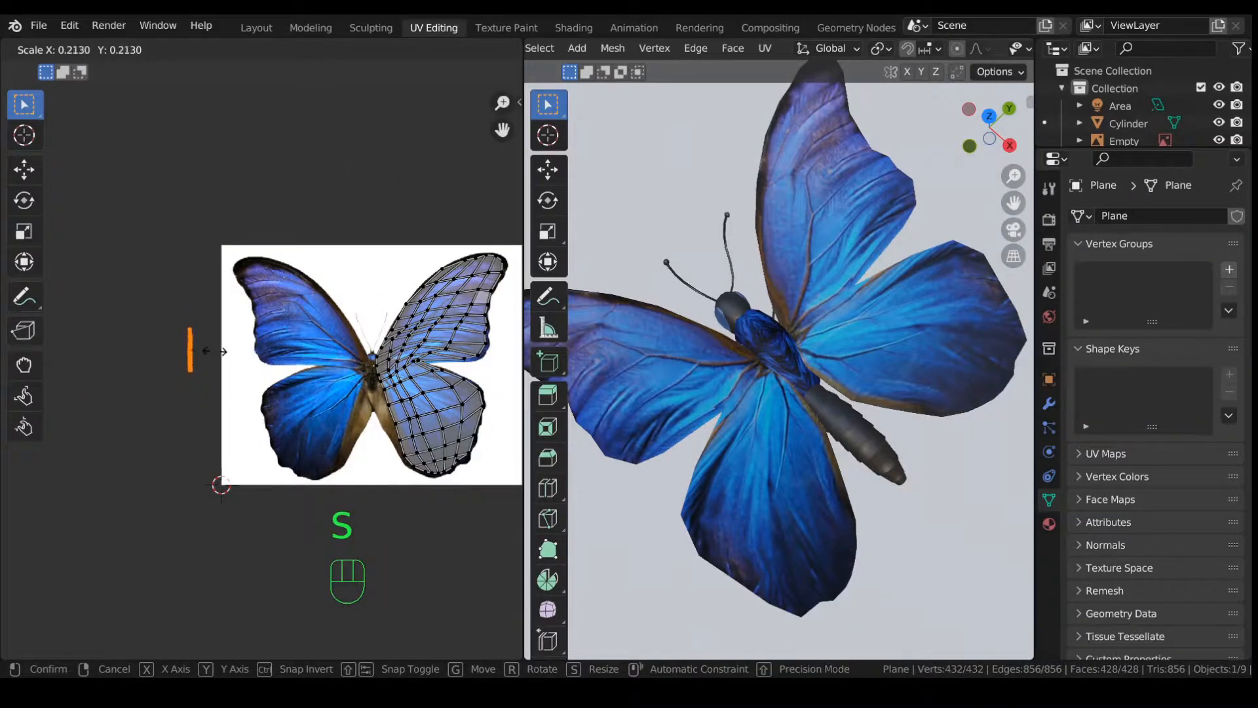
{"action": "left_click", "coordinate": [222, 361]}
Step: Move the scaled UV strip onto the dark blue inner area of the pictured left hindwing and tilt it parallel to the wing's inner edge
{"action": "scroll", "coordinate": [230, 388], "scroll_direction": "up", "scroll_amount": 4}
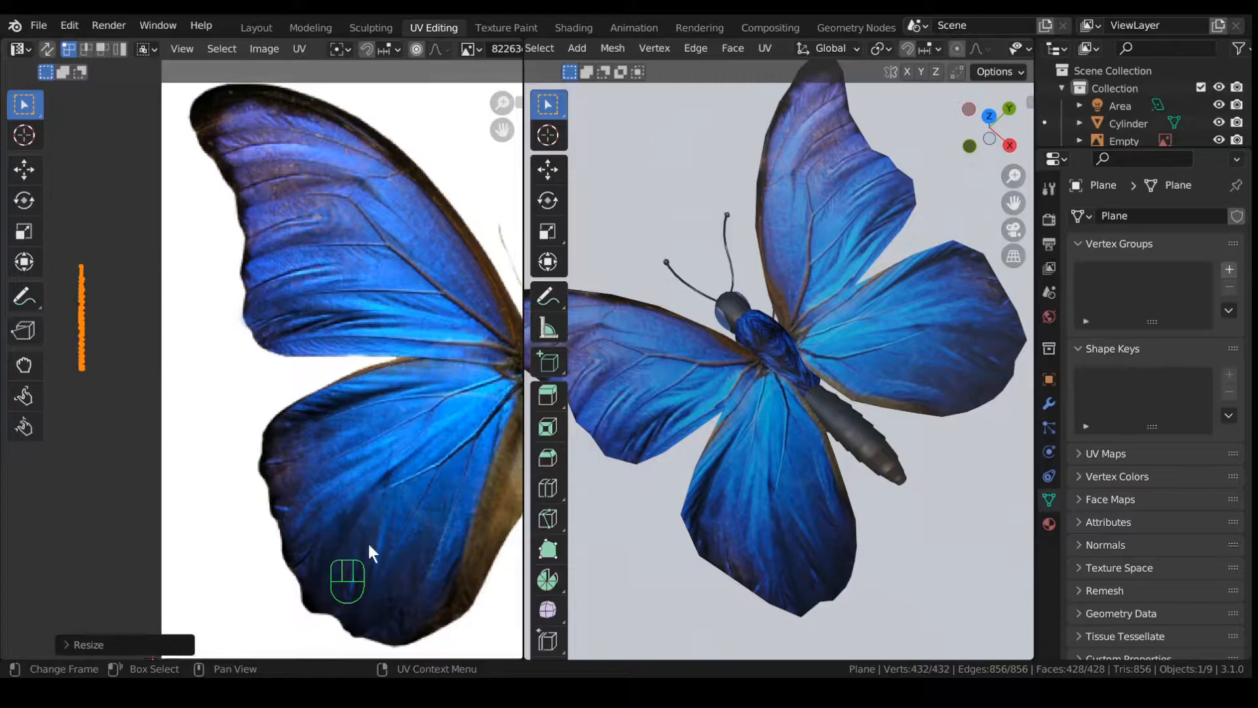
{"action": "key", "text": "g"}
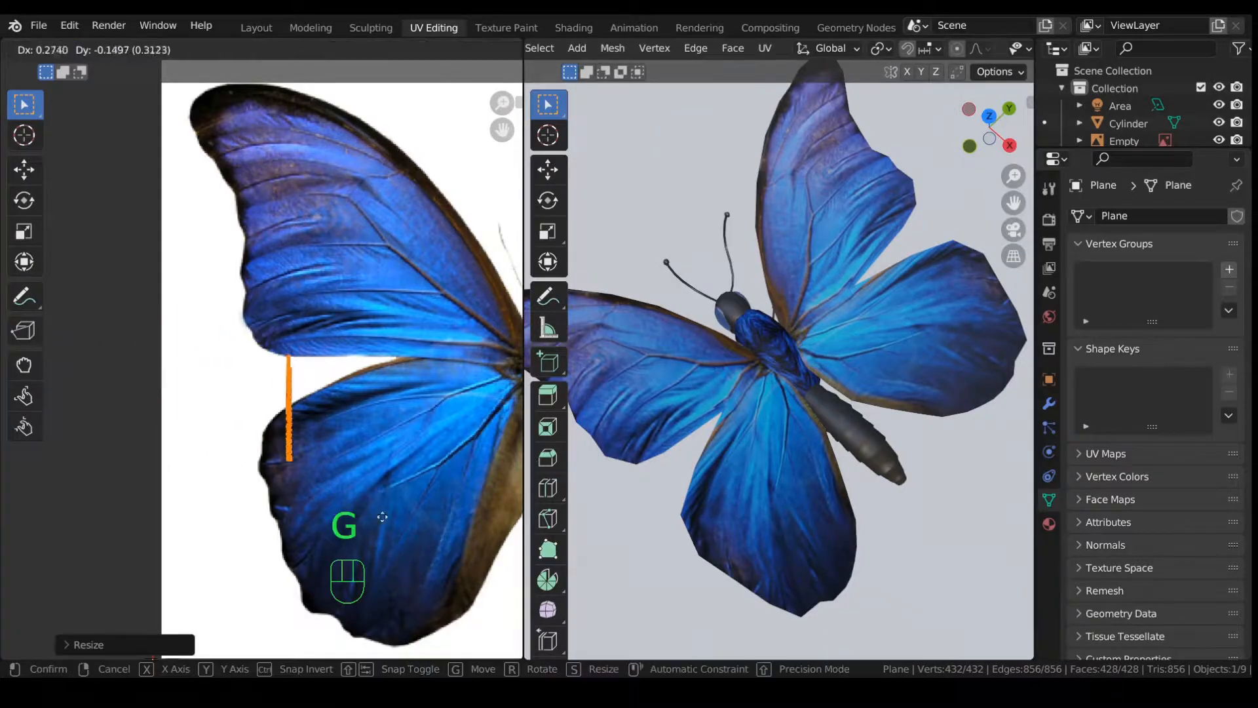
{"action": "left_click", "coordinate": [504, 659]}
{"action": "key", "text": "r"}
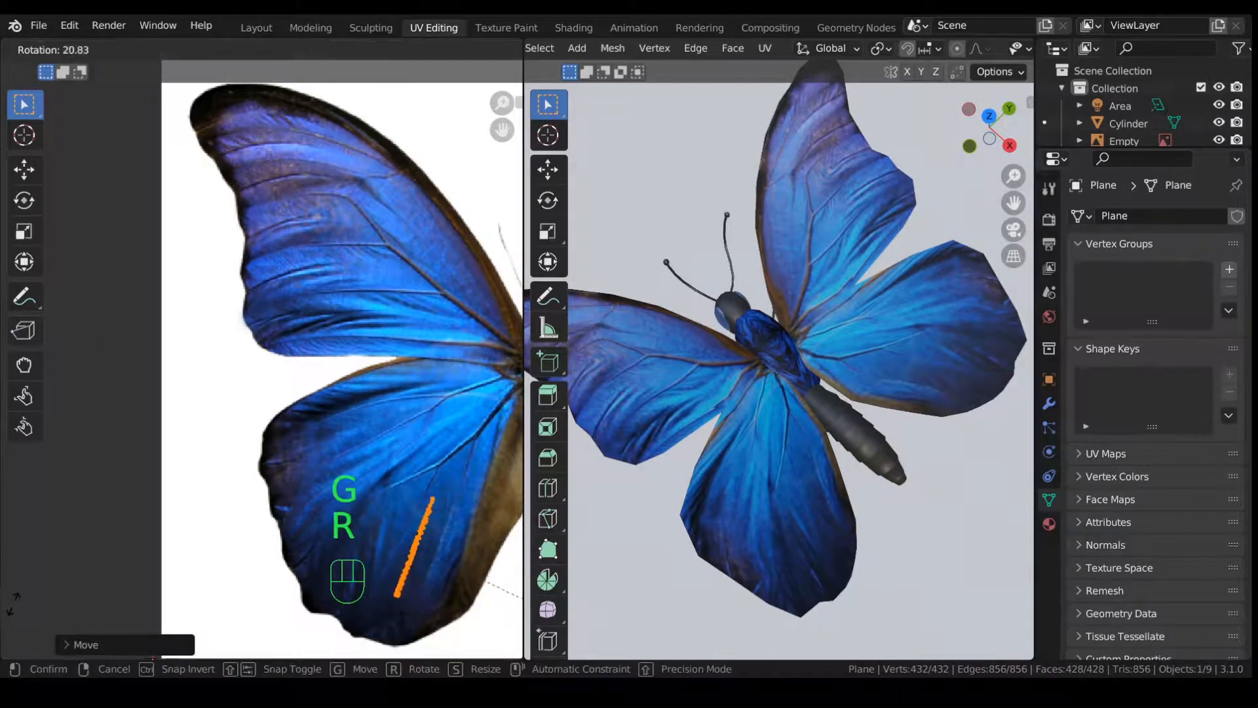
{"action": "left_click", "coordinate": [12, 627]}
Step: Inspect the textured butterfly's wing edges and body from several angles, continuing in the Layout workspace
{"action": "middle_click_drag", "start_coordinate": [774, 420], "coordinate": [813, 365]}
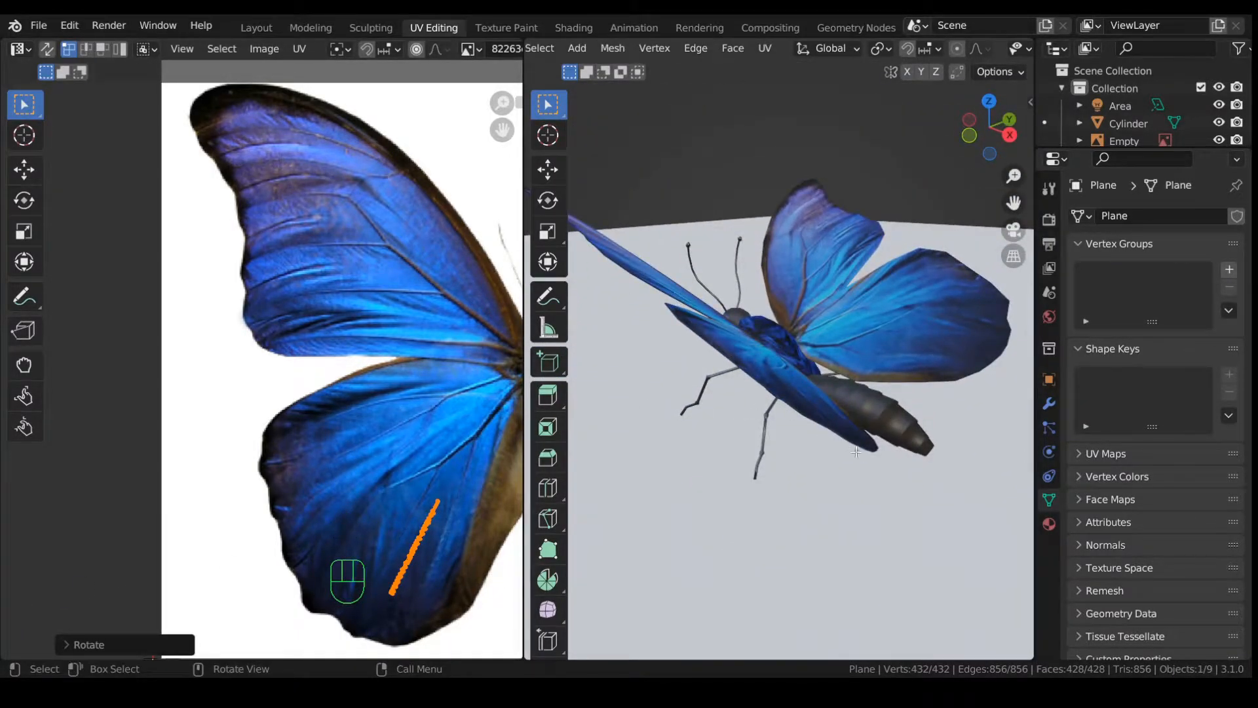
{"action": "middle_click_drag", "start_coordinate": [687, 301], "coordinate": [809, 283]}
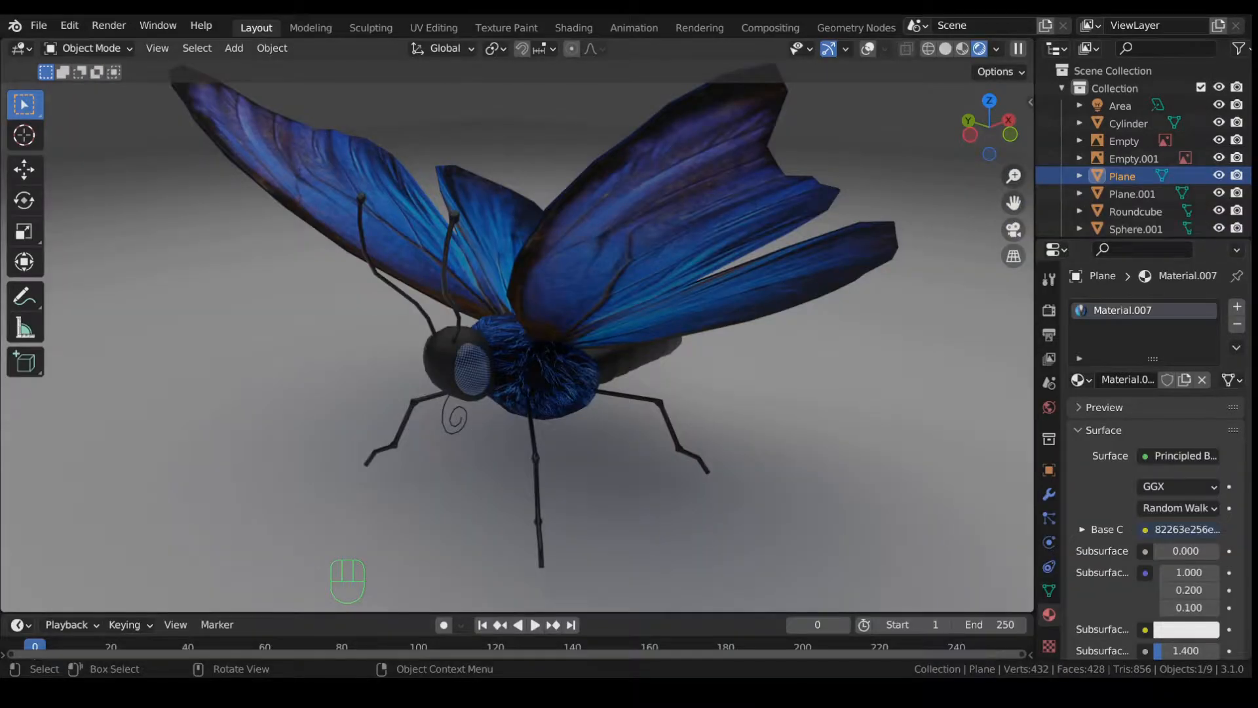
{"action": "middle_click_drag", "start_coordinate": [393, 286], "coordinate": [366, 323]}
{"action": "scroll", "coordinate": [400, 345], "scroll_direction": "up", "scroll_amount": 3}
{"action": "middle_click_drag", "start_coordinate": [435, 367], "coordinate": [479, 384]}
{"action": "scroll", "coordinate": [479, 340], "scroll_direction": "up", "scroll_amount": 2}
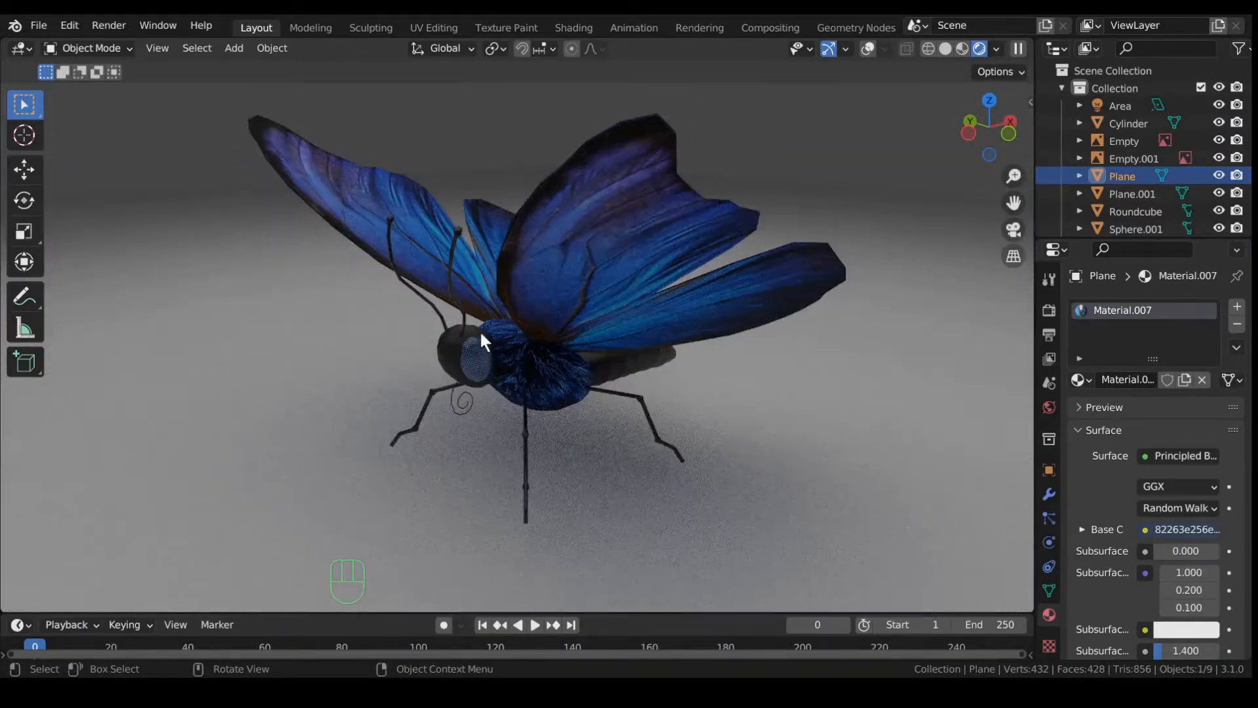
{"action": "middle_click_drag", "start_coordinate": [492, 304], "coordinate": [530, 352]}
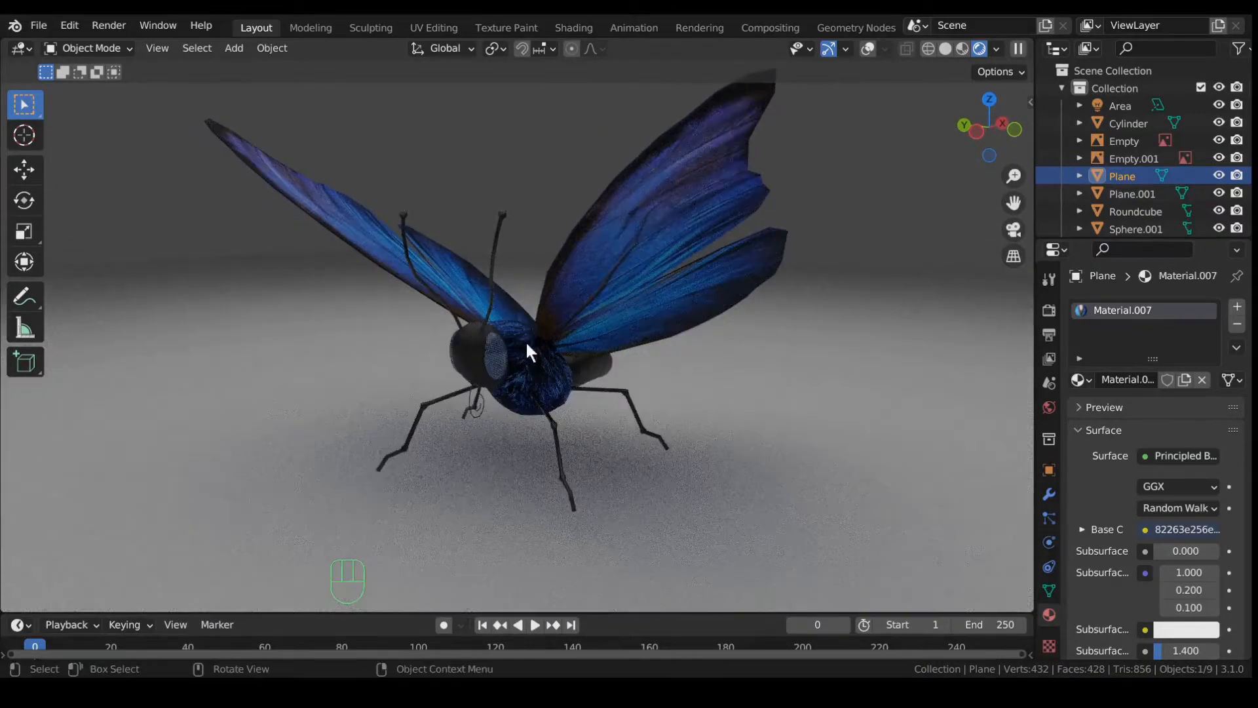
Step: Show the viewport overlays and join the wings, thorax, legs with antennae, abdomen, and head with eyes into one object
{"action": "left_click", "coordinate": [868, 49]}
{"action": "left_click", "coordinate": [557, 377], "text": "shift"}
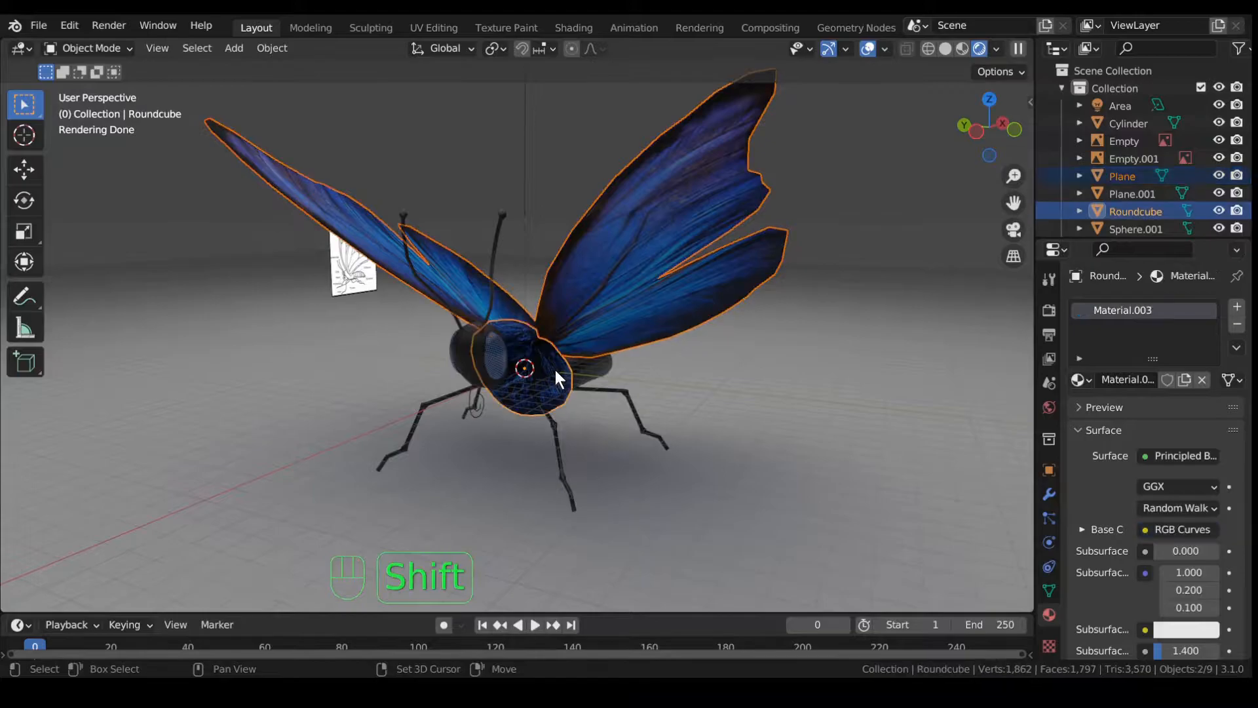
{"action": "left_click", "coordinate": [555, 427], "text": "shift"}
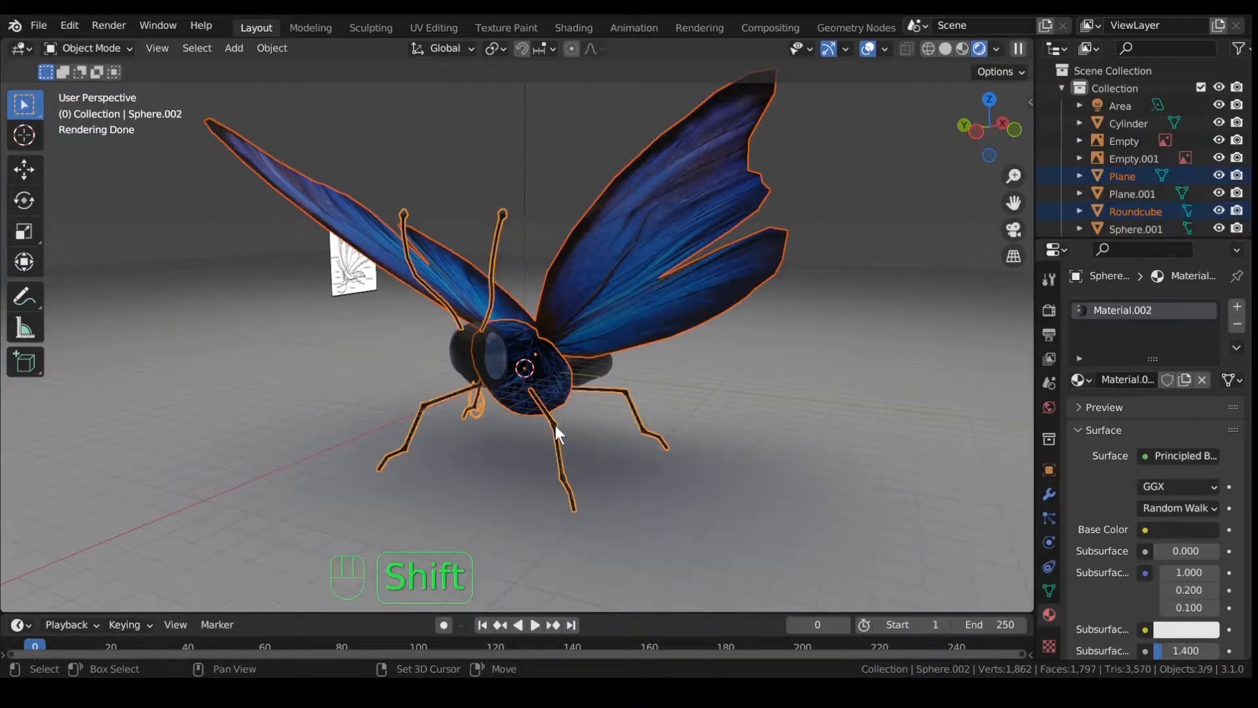
{"action": "left_click", "coordinate": [593, 375], "text": "shift"}
{"action": "left_click", "coordinate": [557, 357], "text": "shift"}
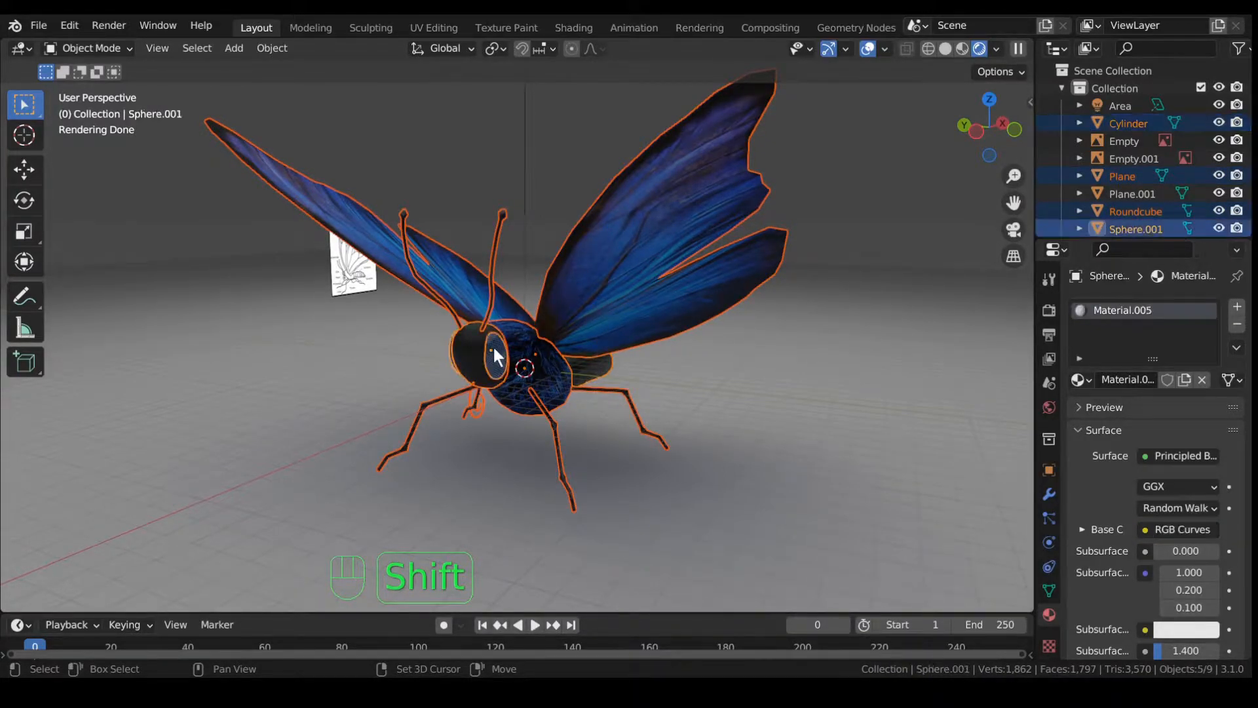
{"action": "key", "text": "ctrl+j"}
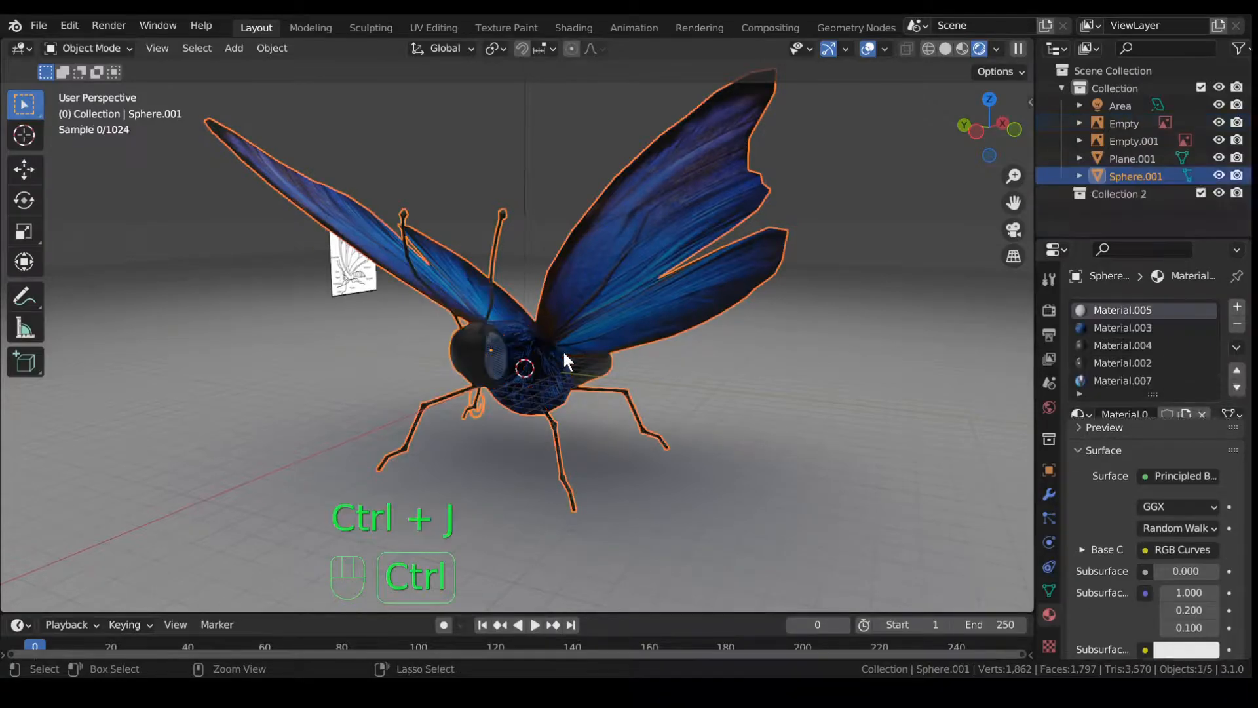
Step: Switch to the Shading workspace and add an unconnected Image Texture node beside the Material Output of Material.005
{"action": "mouse_move", "coordinate": [477, 320]}
{"action": "middle_mouse_down"}
{"action": "mouse_move", "coordinate": [354, 336]}
{"action": "mouse_move", "coordinate": [311, 262]}
{"action": "mouse_move", "coordinate": [454, 326]}
{"action": "middle_mouse_up"}
{"action": "scroll", "coordinate": [462, 328], "scroll_direction": "down", "scroll_amount": 1}
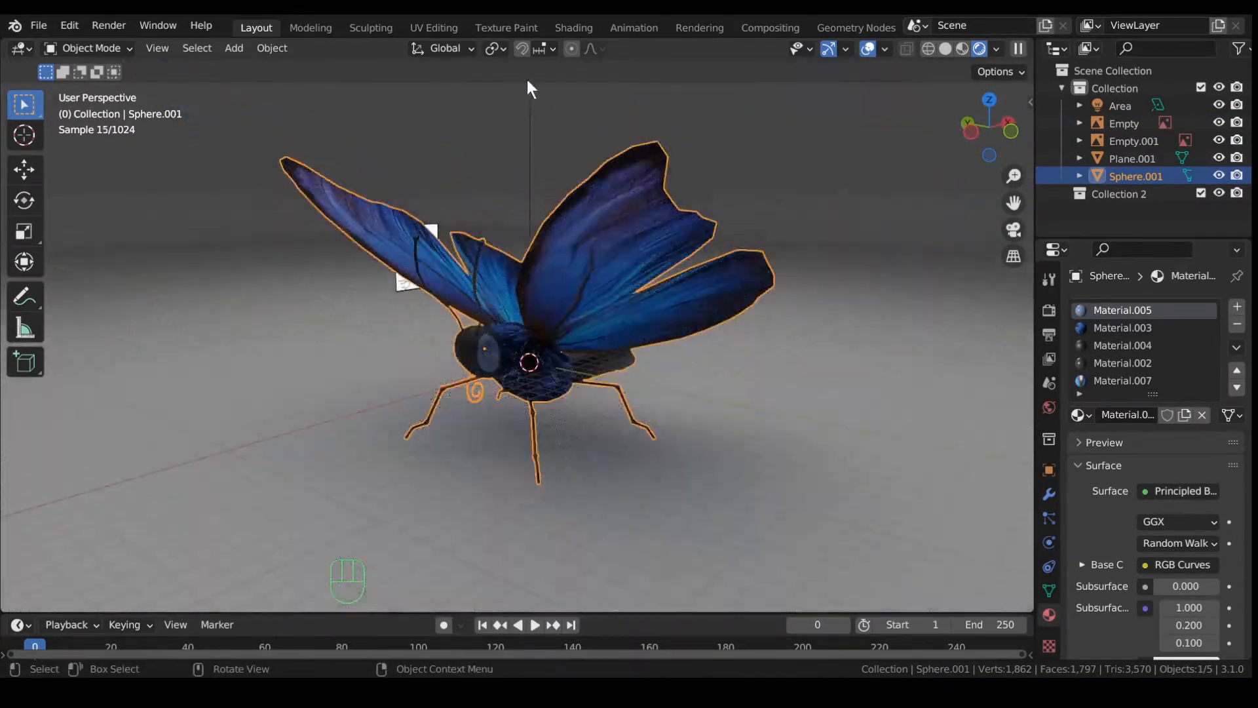
{"action": "left_click", "coordinate": [572, 26]}
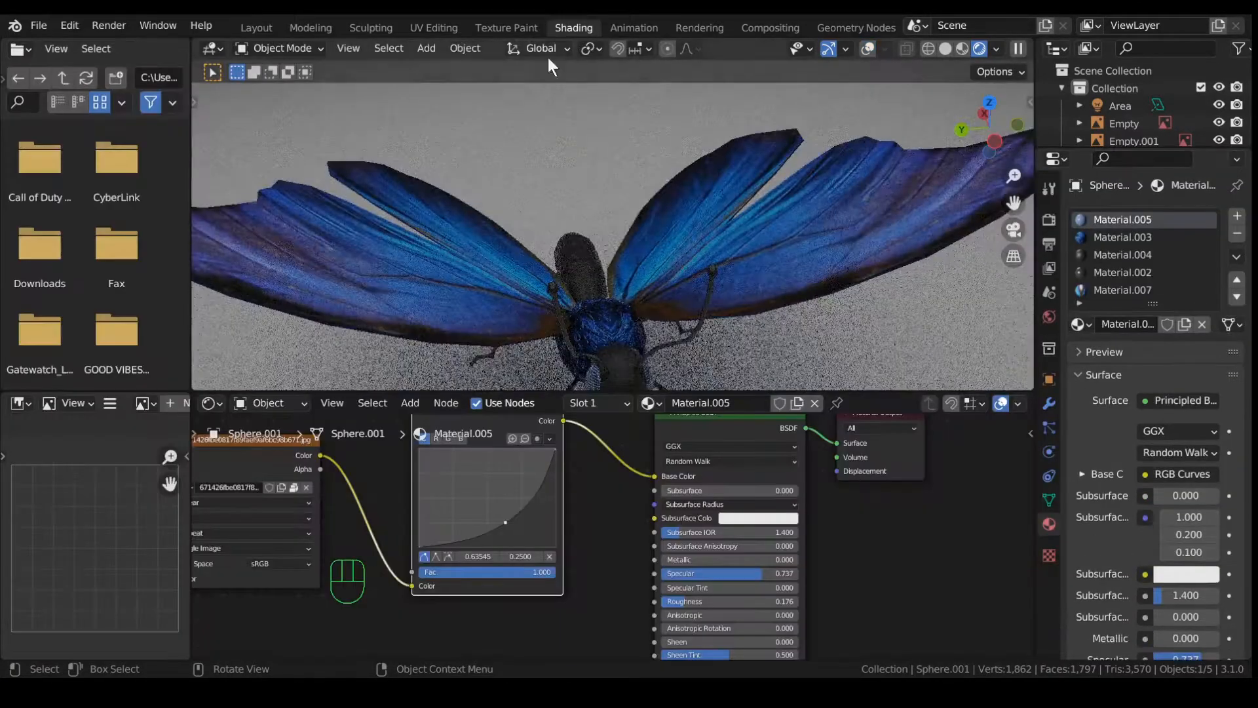
{"action": "scroll", "coordinate": [936, 478], "scroll_direction": "down", "scroll_amount": 5}
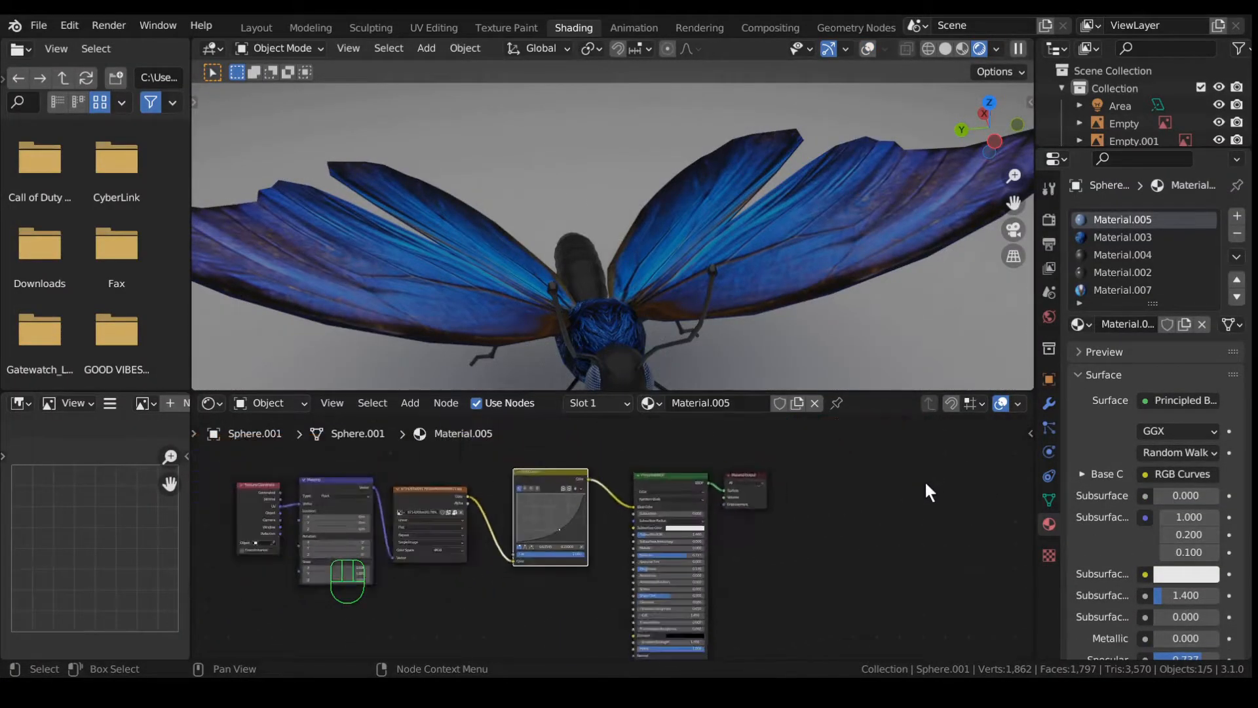
{"action": "scroll", "coordinate": [877, 505], "scroll_direction": "down", "scroll_amount": 1}
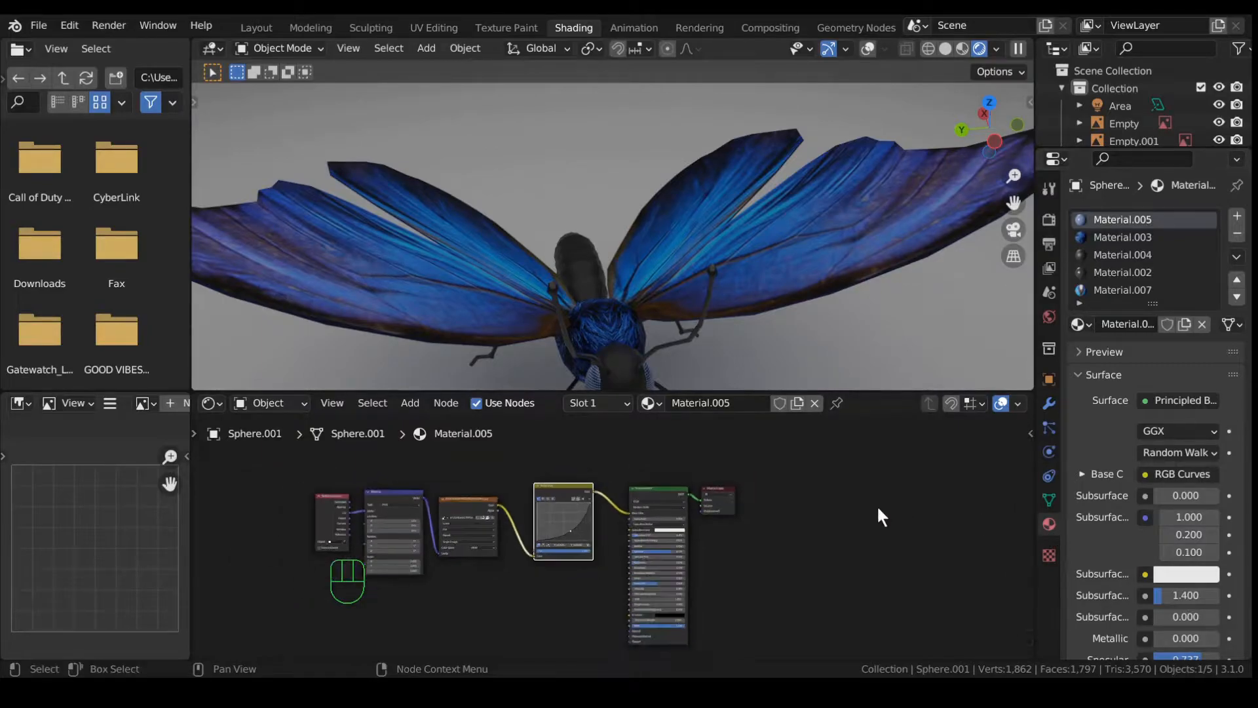
{"action": "middle_click_drag", "start_coordinate": [860, 510], "coordinate": [639, 488]}
{"action": "scroll", "coordinate": [639, 490], "scroll_direction": "up", "scroll_amount": 2}
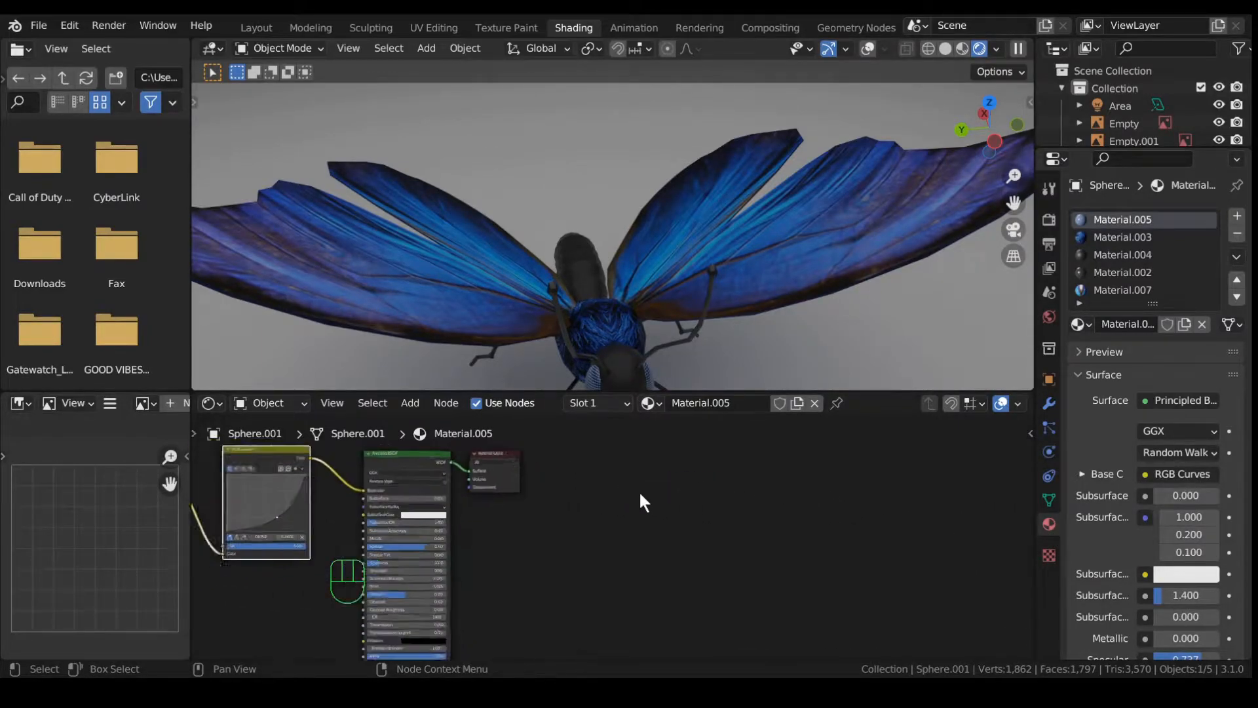
{"action": "middle_click_drag", "start_coordinate": [638, 349], "coordinate": [527, 257]}
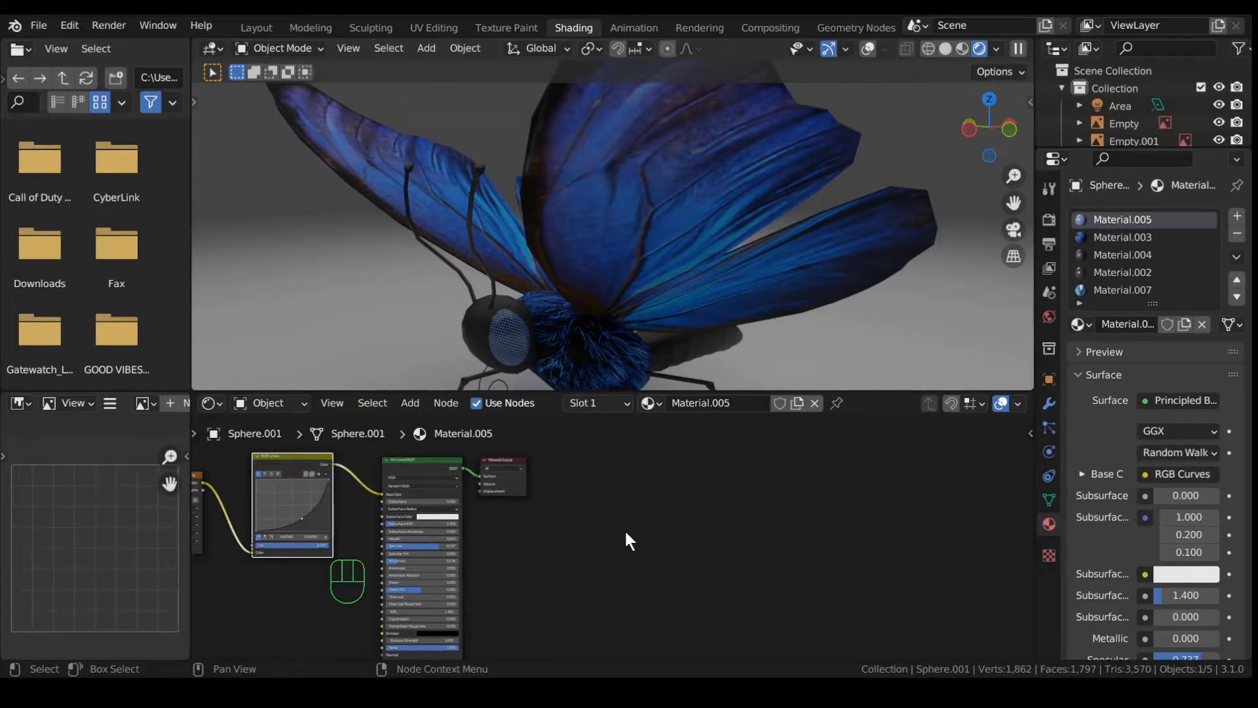
{"action": "key", "text": "shift+a"}
{"action": "mouse_move", "coordinate": [625, 534]}
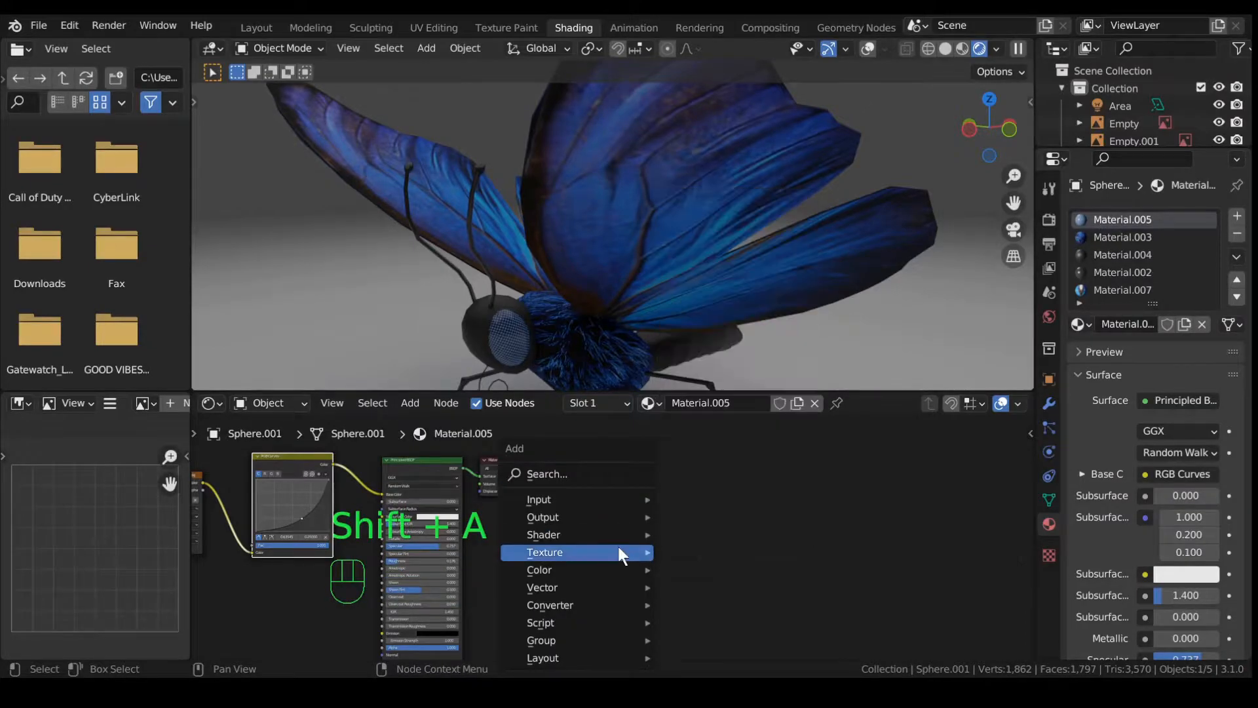
{"action": "left_click", "coordinate": [725, 414]}
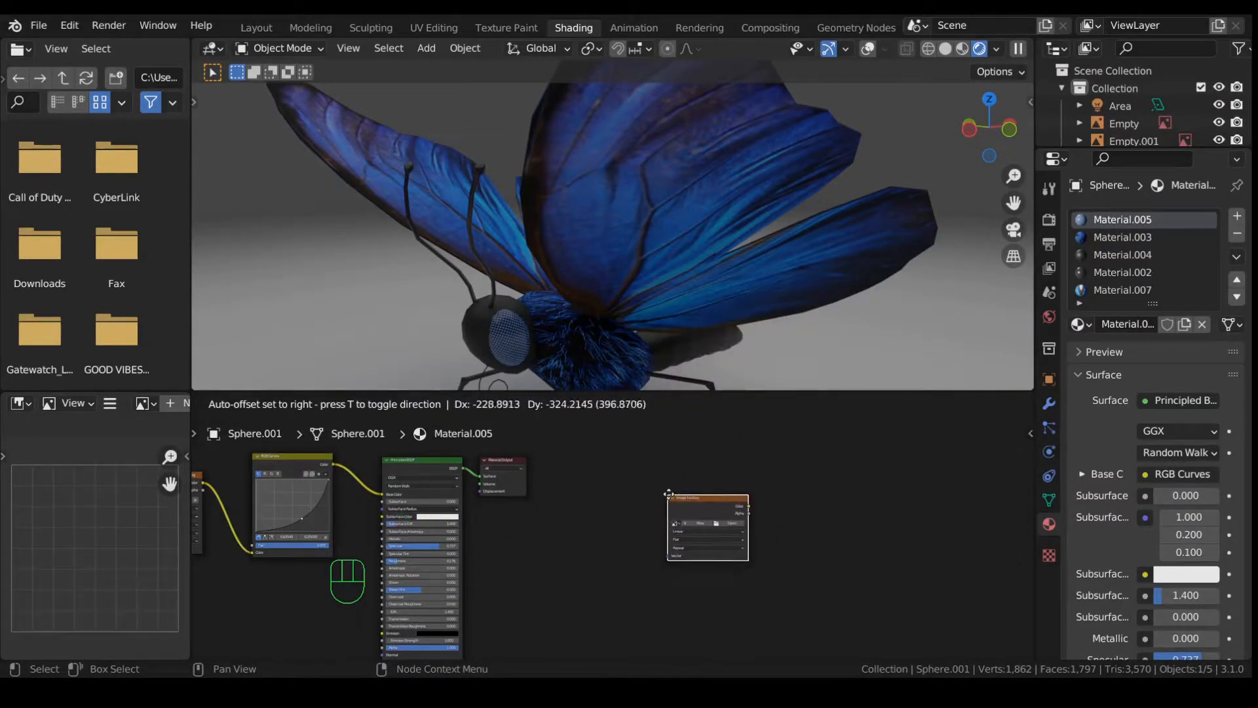
{"action": "left_click", "coordinate": [702, 492]}
Step: Create a new 2048 × 2048 px image named "butterfly texture" in the new Image Texture node
{"action": "scroll", "coordinate": [744, 529], "scroll_direction": "up", "scroll_amount": 1}
{"action": "scroll", "coordinate": [744, 530], "scroll_direction": "down", "scroll_amount": 2}
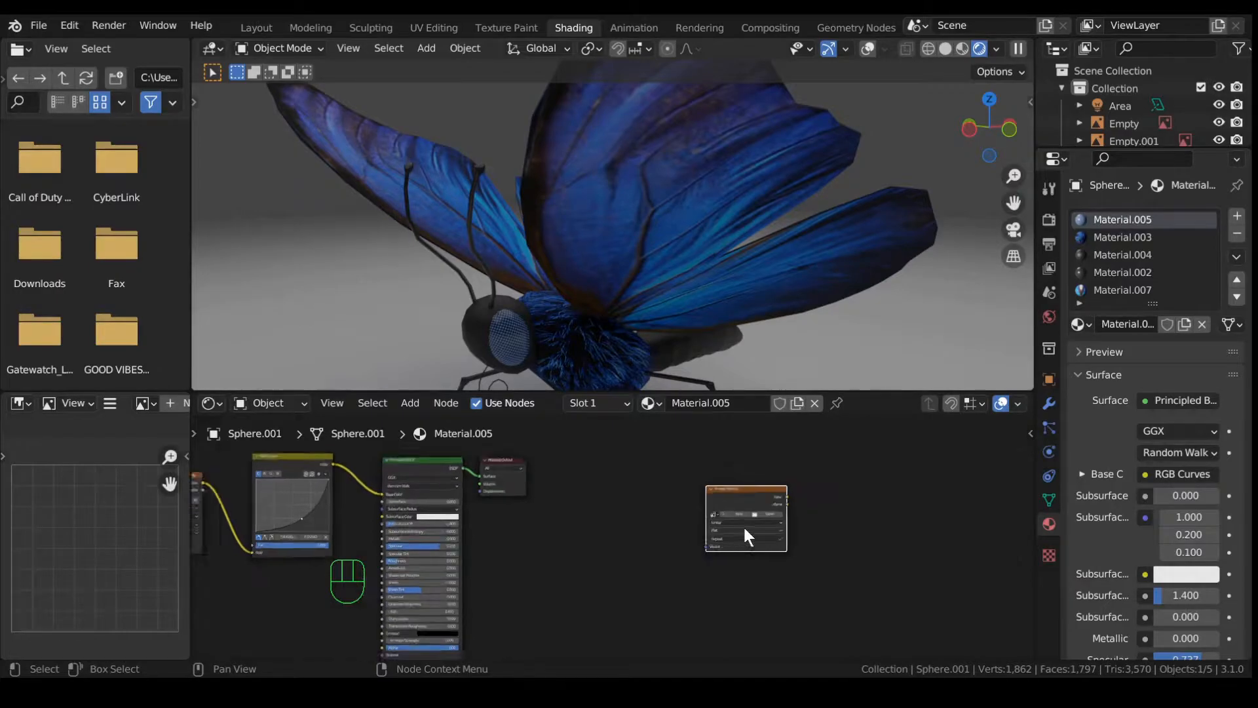
{"action": "middle_click_drag", "start_coordinate": [850, 529], "coordinate": [761, 526]}
{"action": "scroll", "coordinate": [698, 523], "scroll_direction": "up", "scroll_amount": 5}
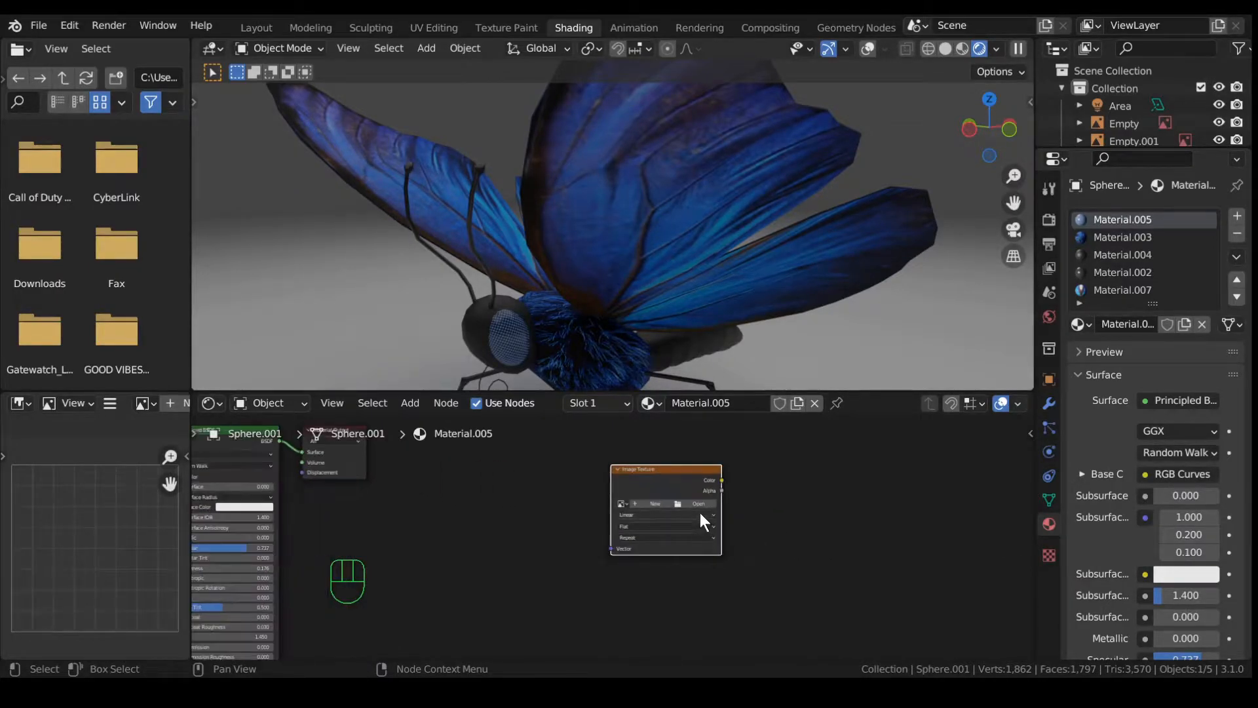
{"action": "scroll", "coordinate": [698, 519], "scroll_direction": "up", "scroll_amount": 1}
{"action": "left_click", "coordinate": [662, 498]}
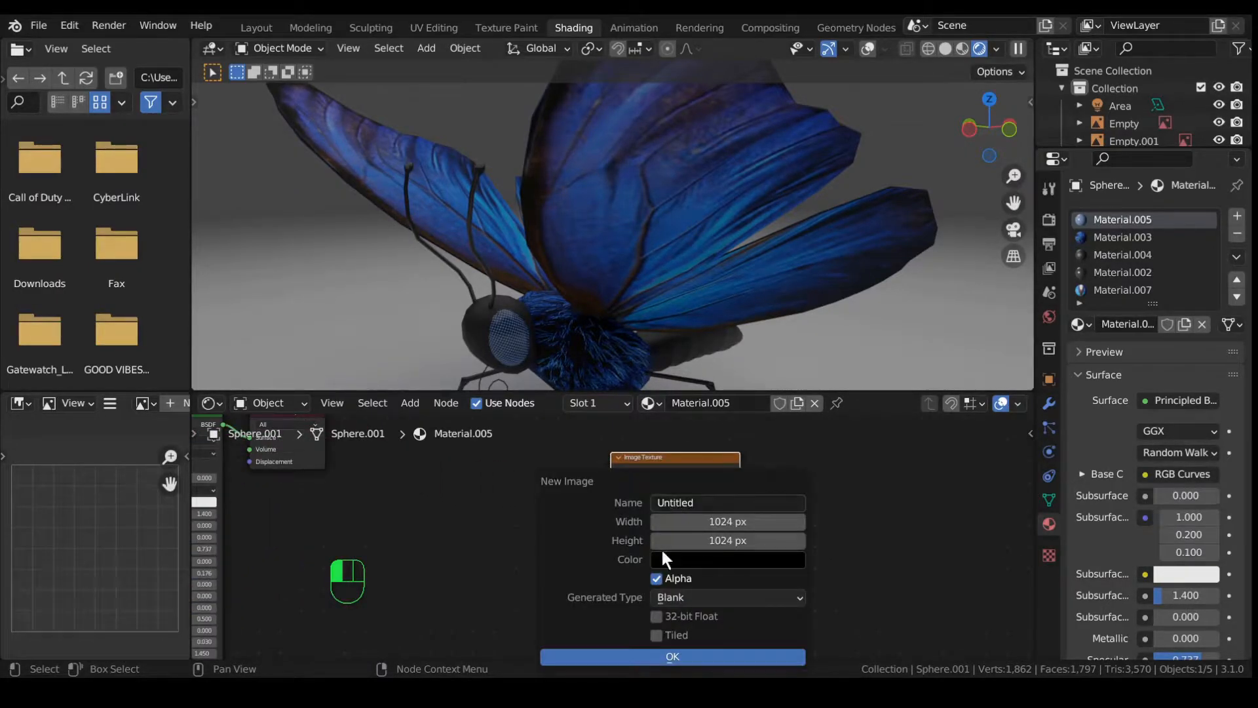
{"action": "left_click", "coordinate": [728, 522]}
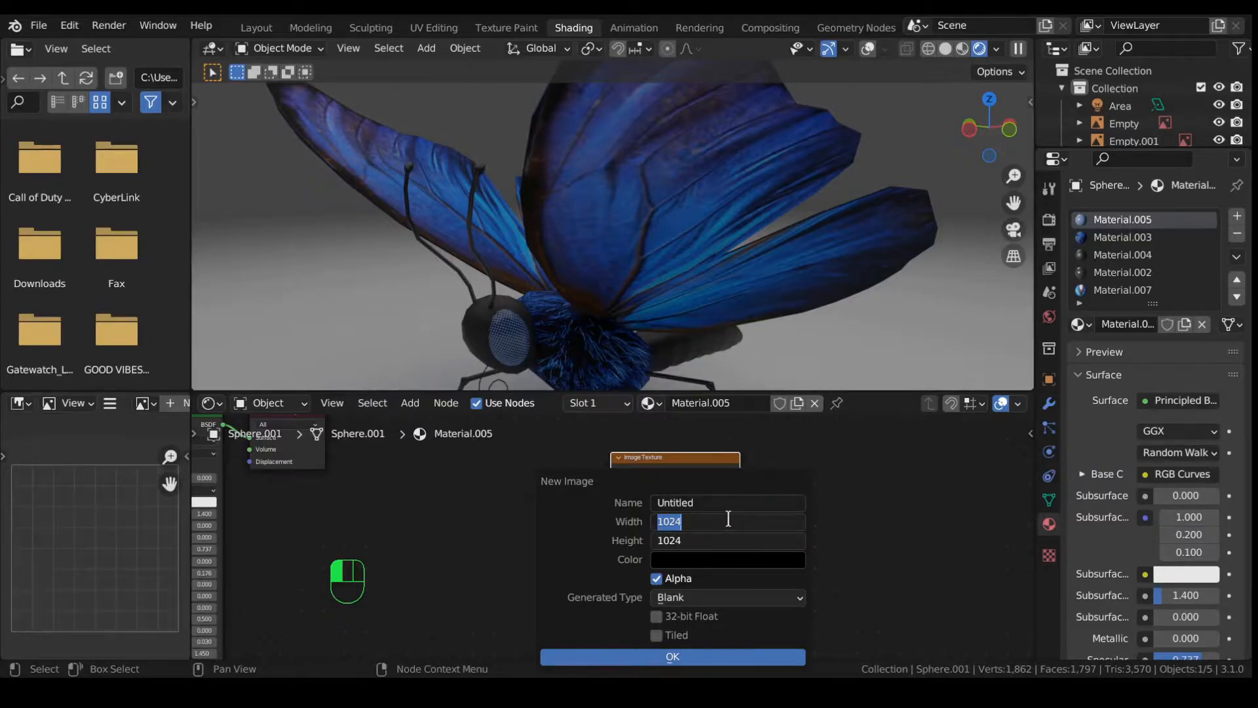
{"action": "type", "text": "2048"}
{"action": "key", "text": "Return"}
{"action": "left_click", "coordinate": [730, 503]}
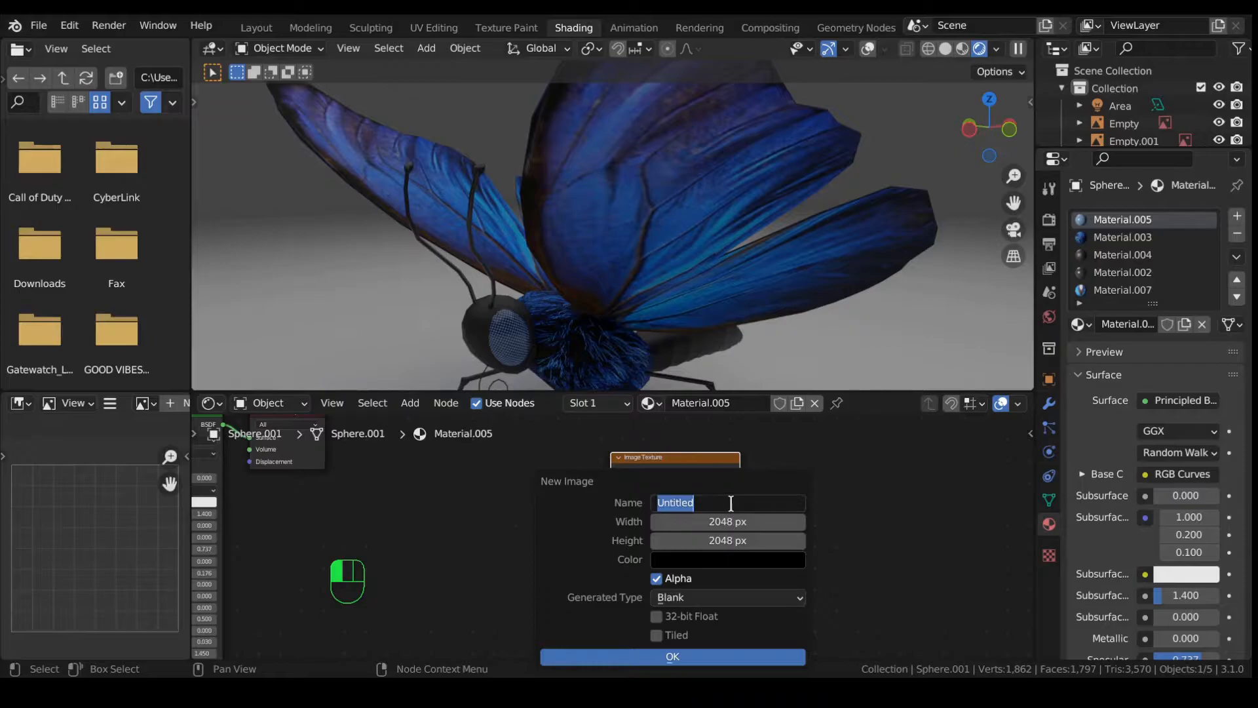
{"action": "type", "text": "butterfly texture"}
{"action": "left_click", "coordinate": [680, 655]}
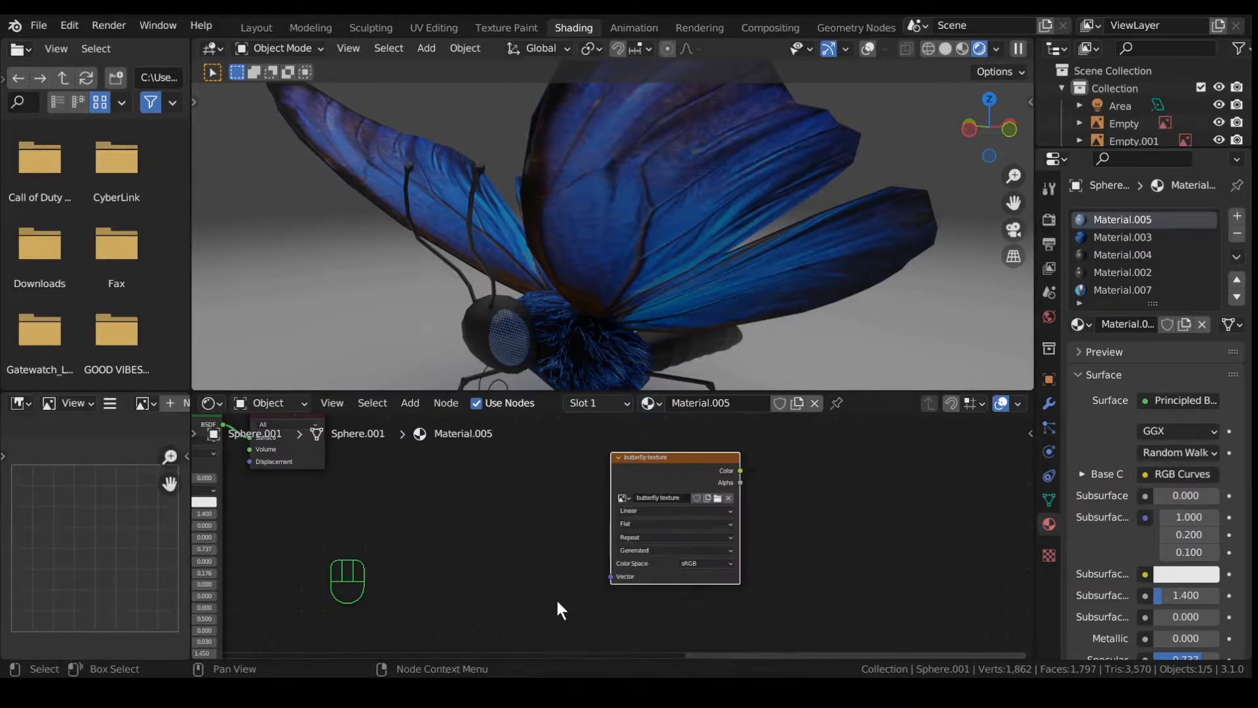
Step: Look through the joined butterfly's material slots from Material.003 to Material.007 and return to Material.005
{"action": "left_click", "coordinate": [683, 476]}
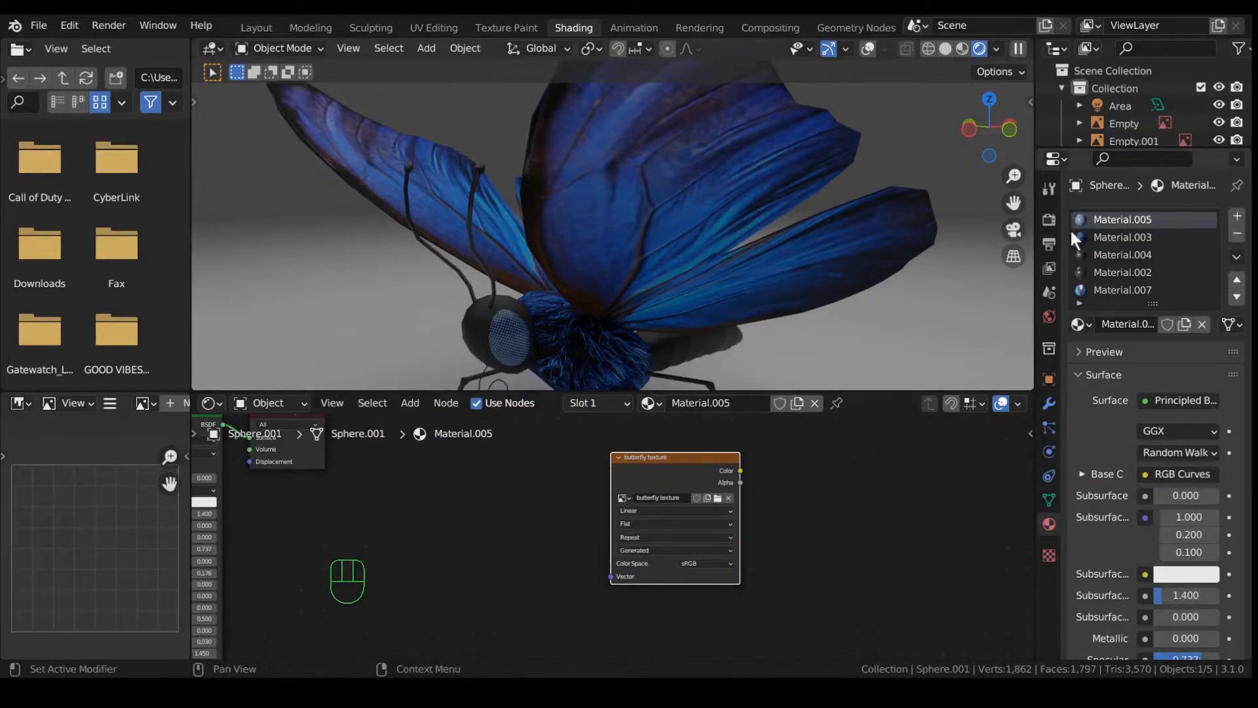
{"action": "left_click", "coordinate": [1122, 237]}
{"action": "left_click", "coordinate": [1125, 256]}
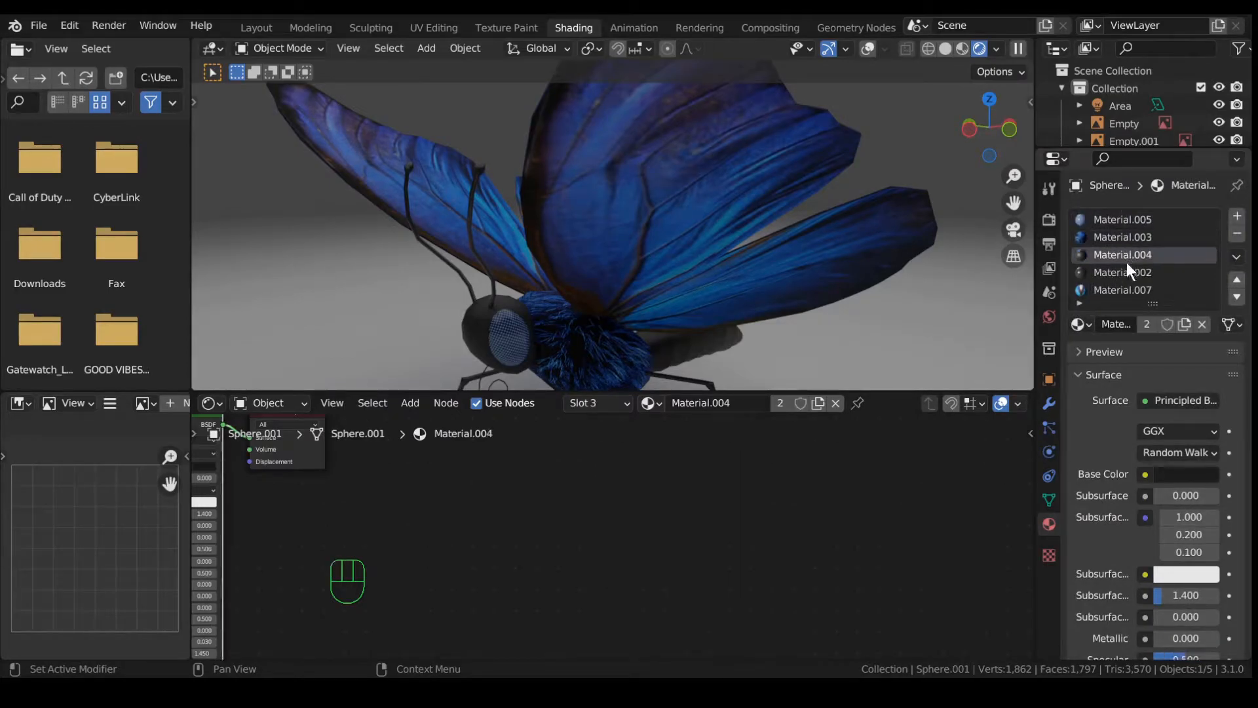
{"action": "left_click", "coordinate": [1126, 272]}
{"action": "left_click", "coordinate": [1126, 288]}
{"action": "left_click", "coordinate": [1127, 219]}
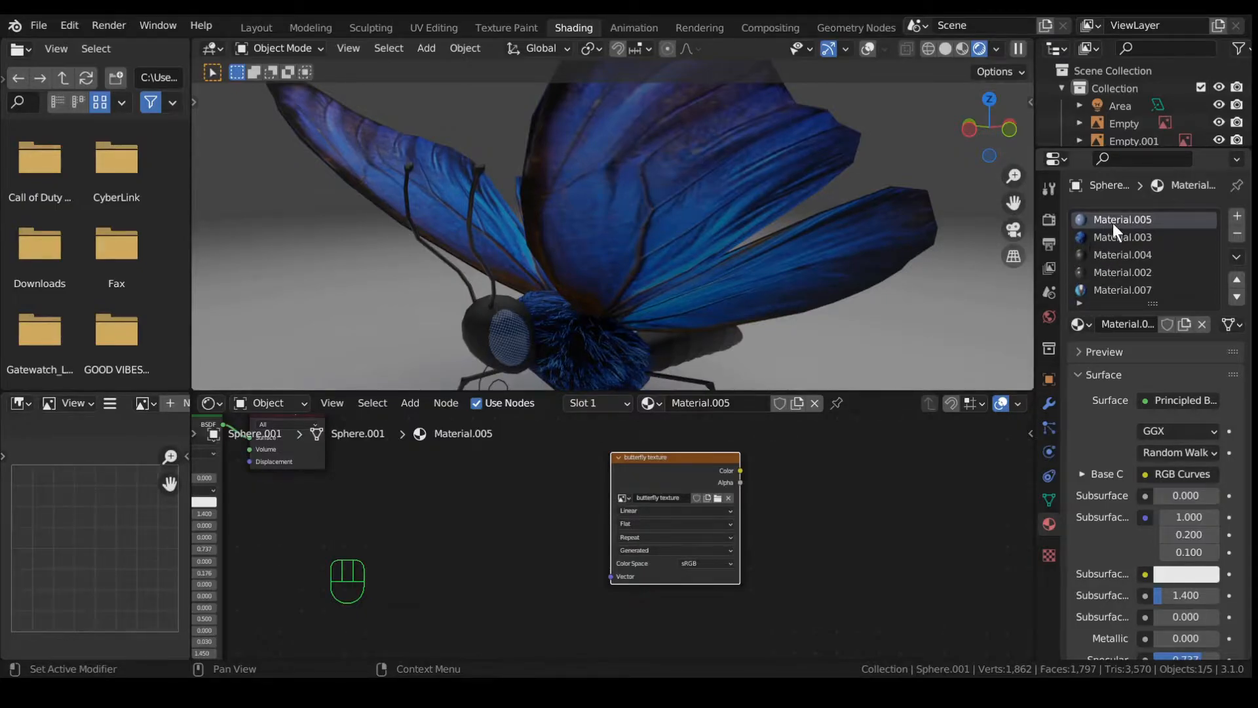
Step: Copy the "butterfly texture" node from Material.005 and paste it into Material.003
{"action": "left_click", "coordinate": [681, 461]}
{"action": "right_click", "coordinate": [682, 462]}
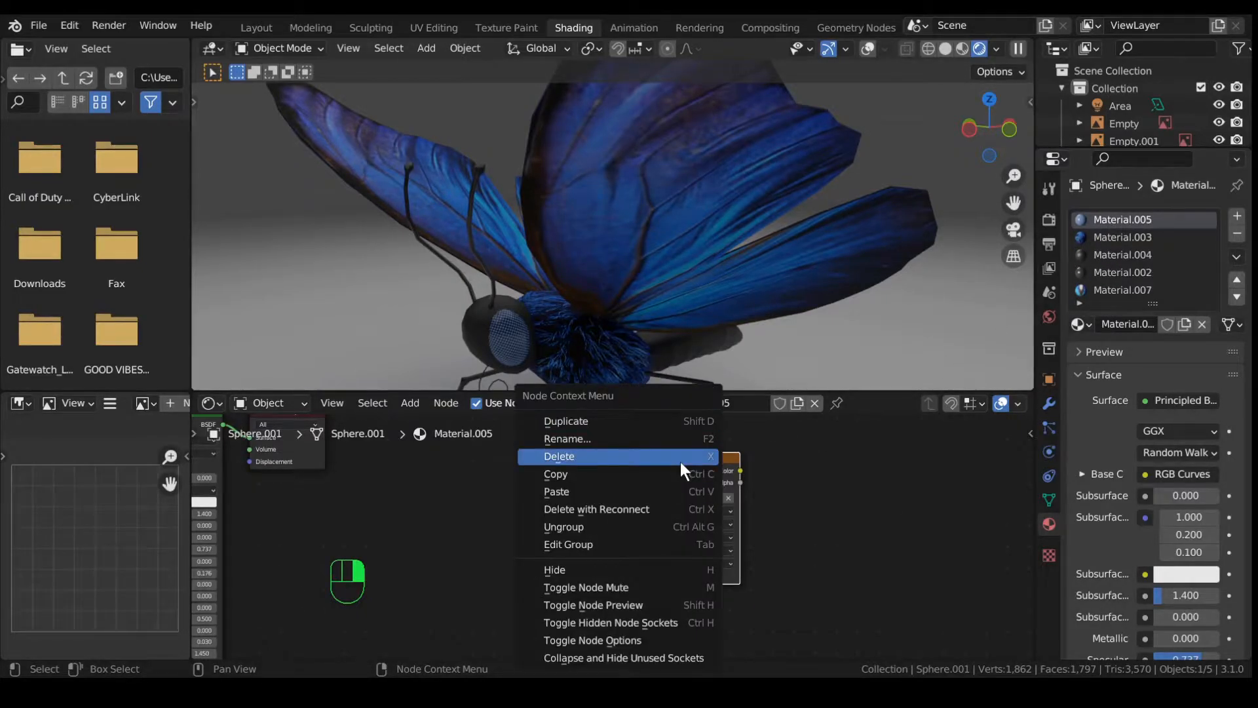
{"action": "left_click", "coordinate": [646, 474]}
{"action": "left_click", "coordinate": [1114, 236]}
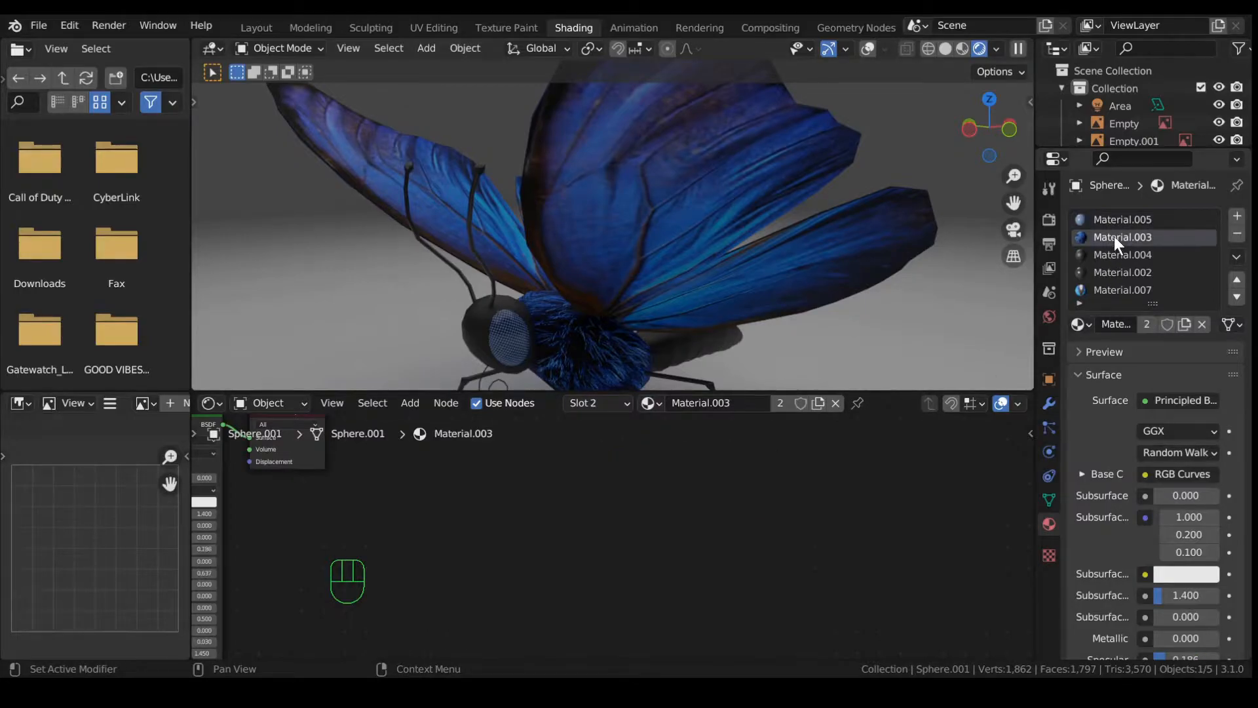
{"action": "key", "text": "ctrl+v"}
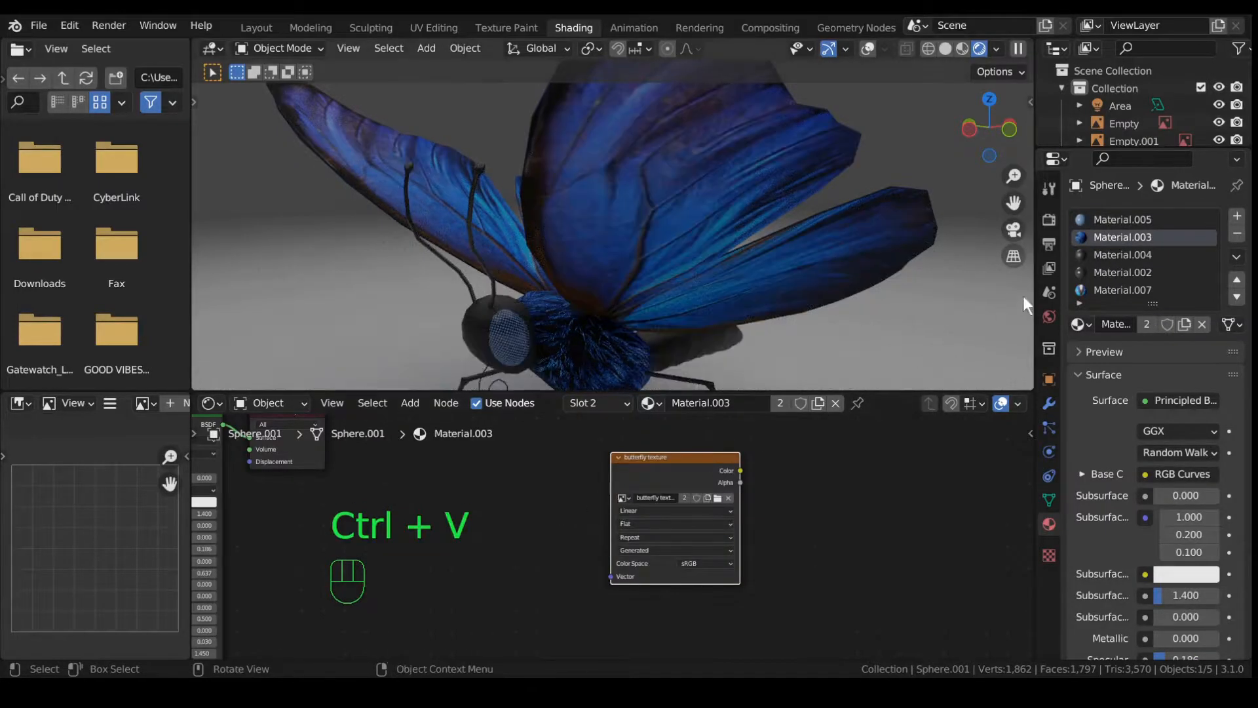
Step: Paste the copied "butterfly texture" node into Material.004, Material.002 and Material.007
{"action": "left_click", "coordinate": [1101, 256]}
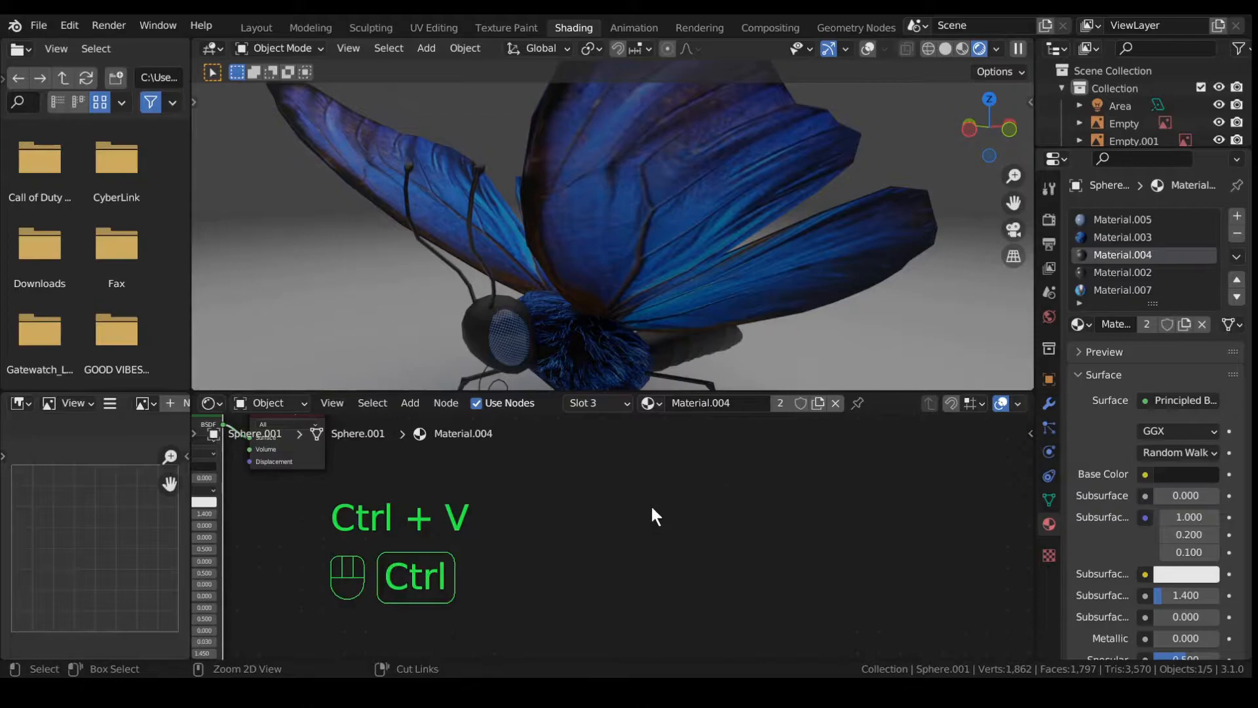
{"action": "key", "text": "ctrl+v"}
{"action": "left_click", "coordinate": [1122, 272]}
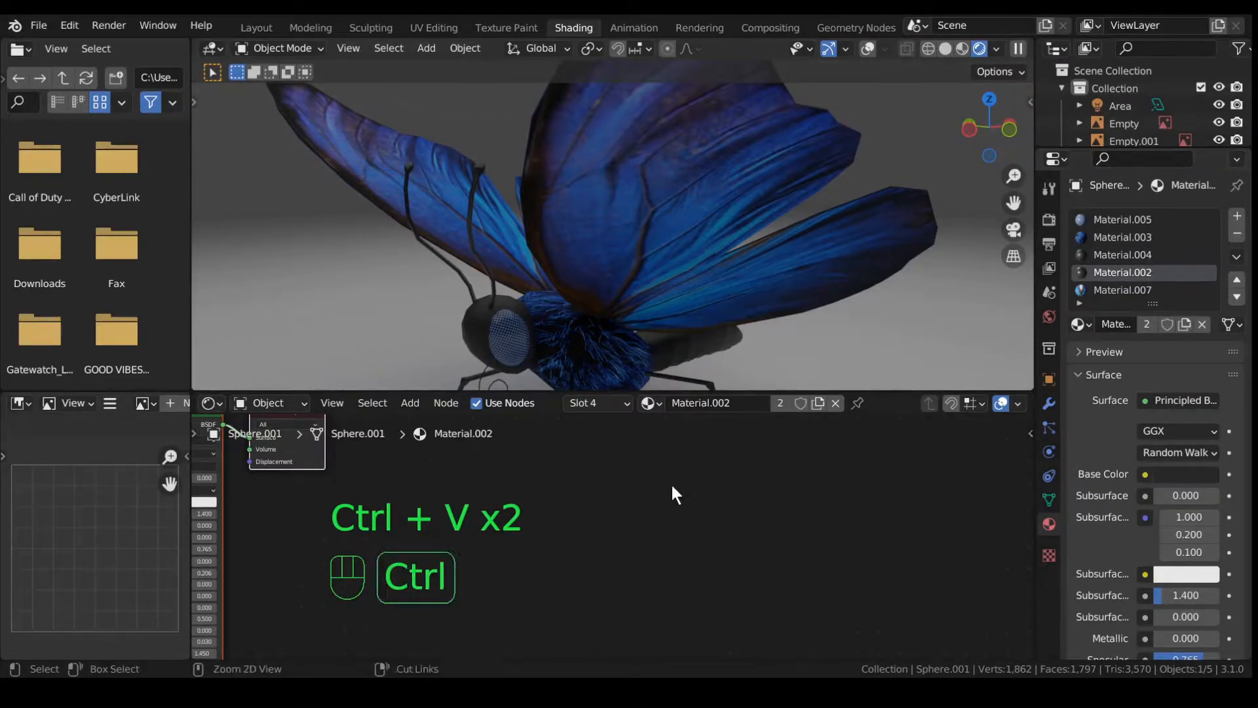
{"action": "key", "text": "ctrl+v"}
{"action": "left_click", "coordinate": [1126, 293]}
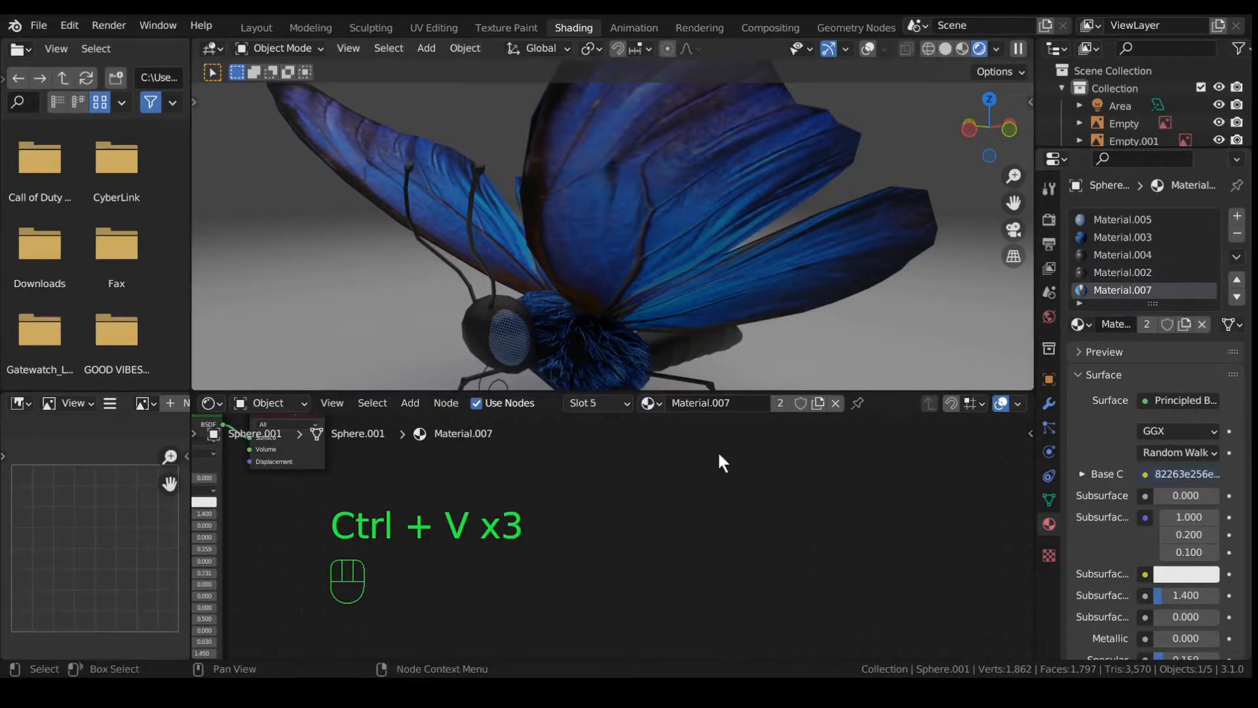
{"action": "key", "text": "ctrl+v"}
Step: In Material.005, switch the Texture Coordinate node to a UV Map node and assign it the UVMap layer
{"action": "scroll", "coordinate": [488, 484], "scroll_direction": "down", "scroll_amount": 4}
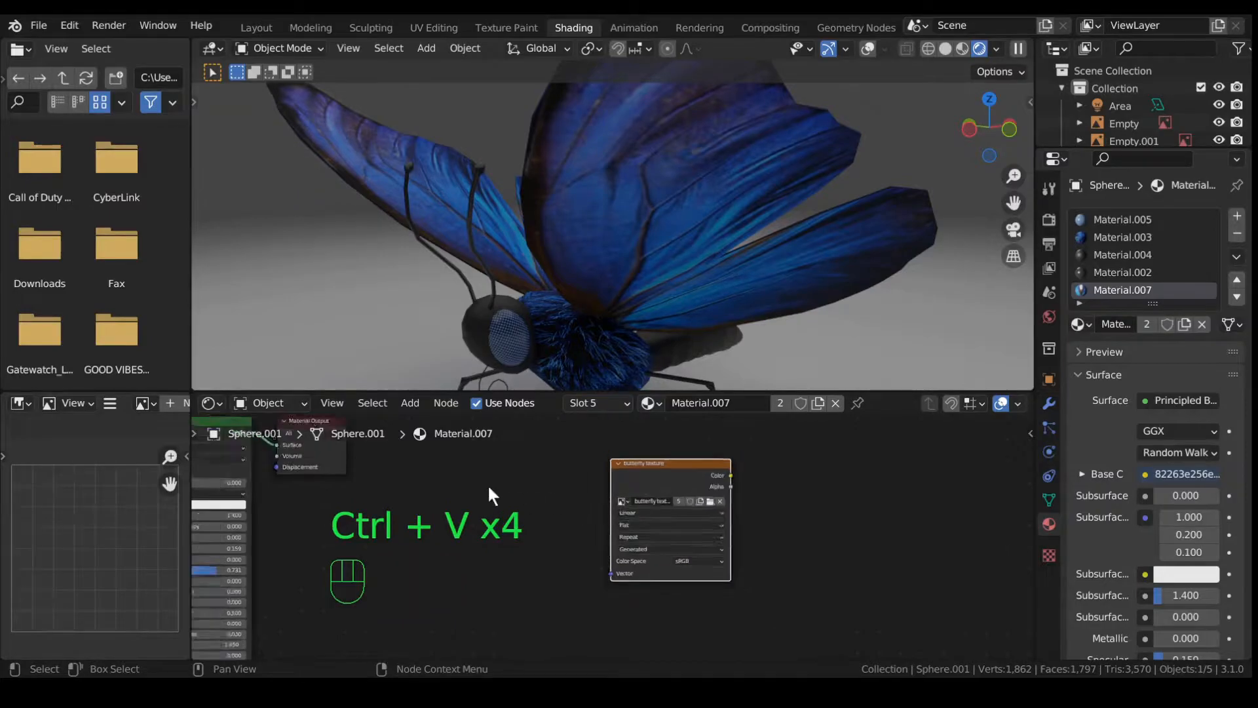
{"action": "middle_click_drag", "start_coordinate": [261, 486], "coordinate": [709, 483]}
{"action": "scroll", "coordinate": [701, 485], "scroll_direction": "up", "scroll_amount": 2}
{"action": "left_click", "coordinate": [1107, 219]}
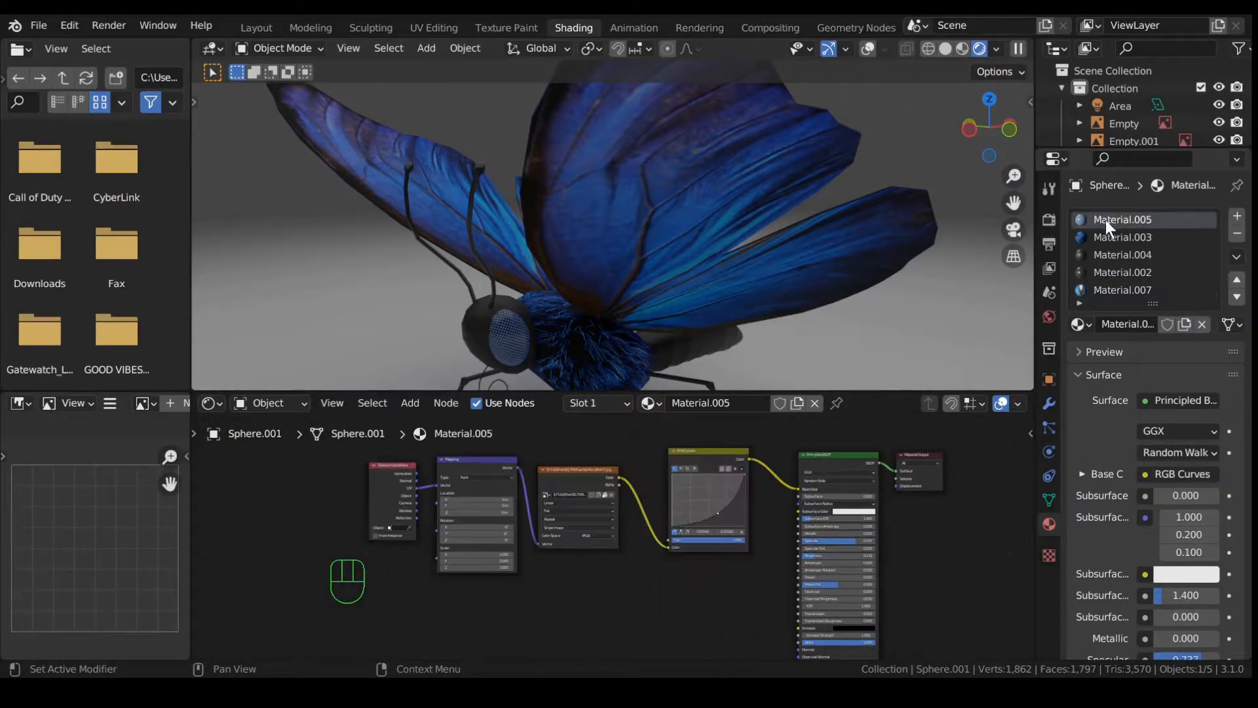
{"action": "scroll", "coordinate": [552, 531], "scroll_direction": "up", "scroll_amount": 4}
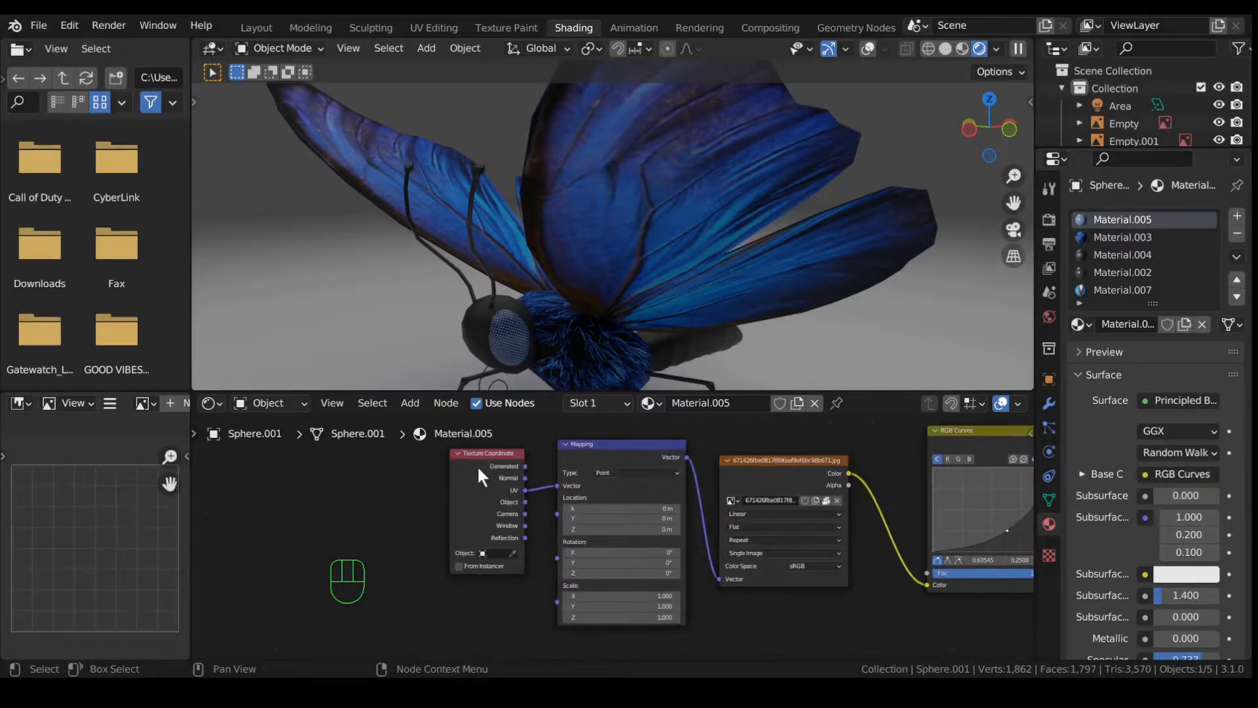
{"action": "scroll", "coordinate": [492, 463], "scroll_direction": "up", "scroll_amount": 2}
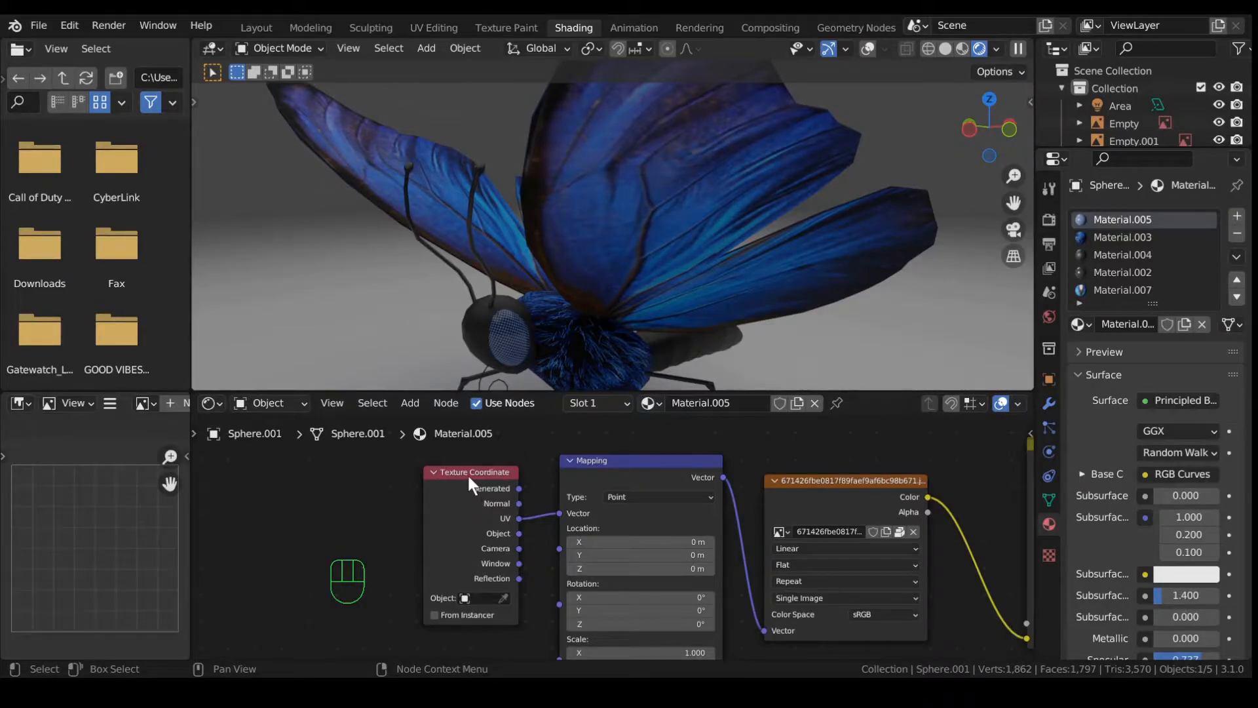
{"action": "left_click", "coordinate": [468, 473]}
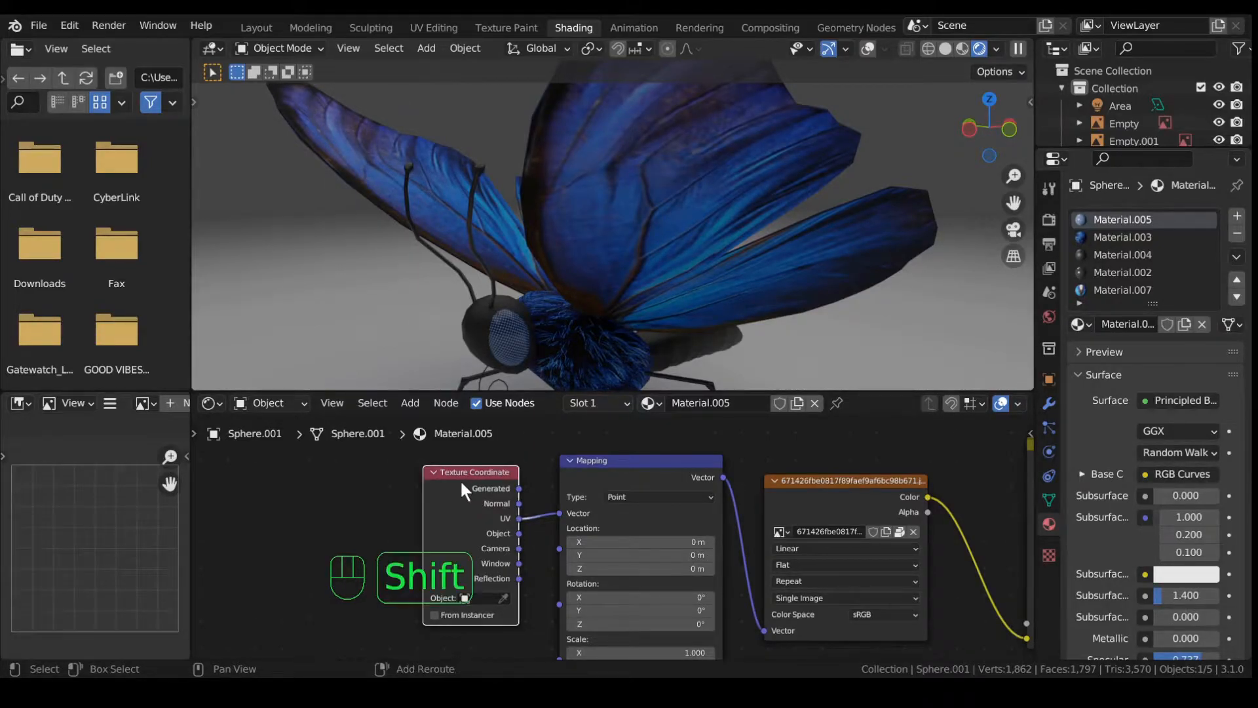
{"action": "key", "text": "shift+s"}
{"action": "mouse_move", "coordinate": [461, 483]}
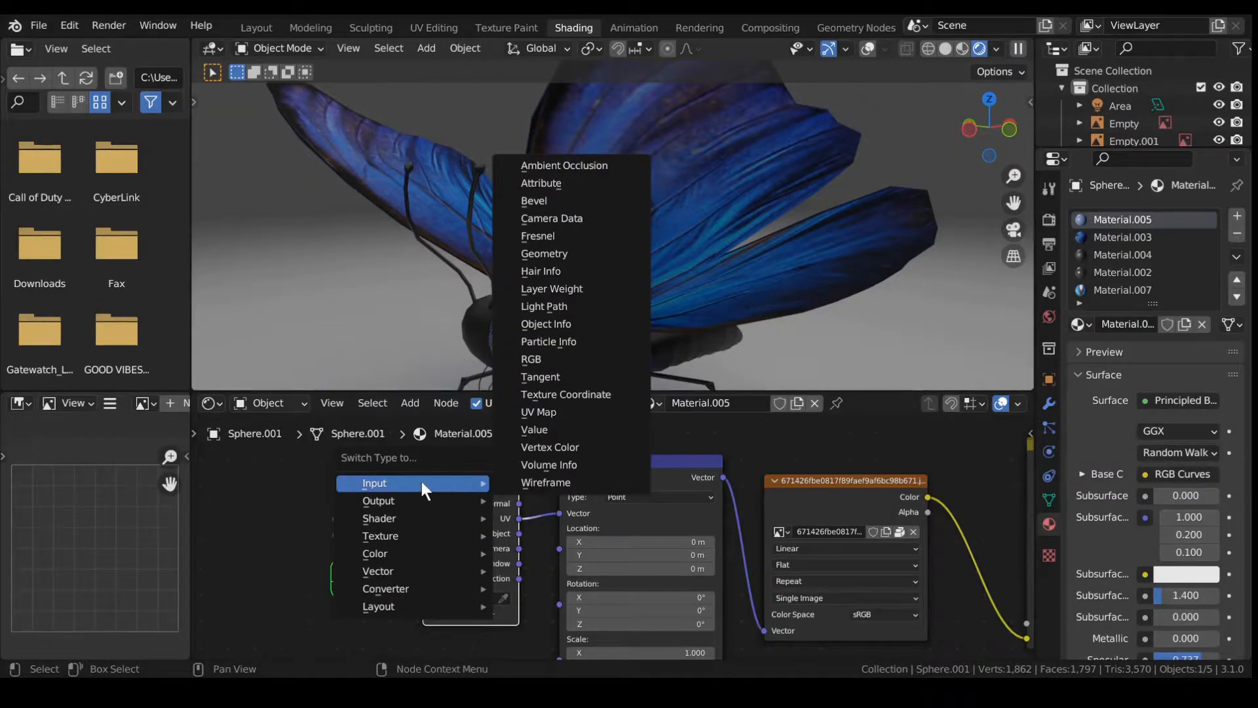
{"action": "left_click", "coordinate": [545, 413]}
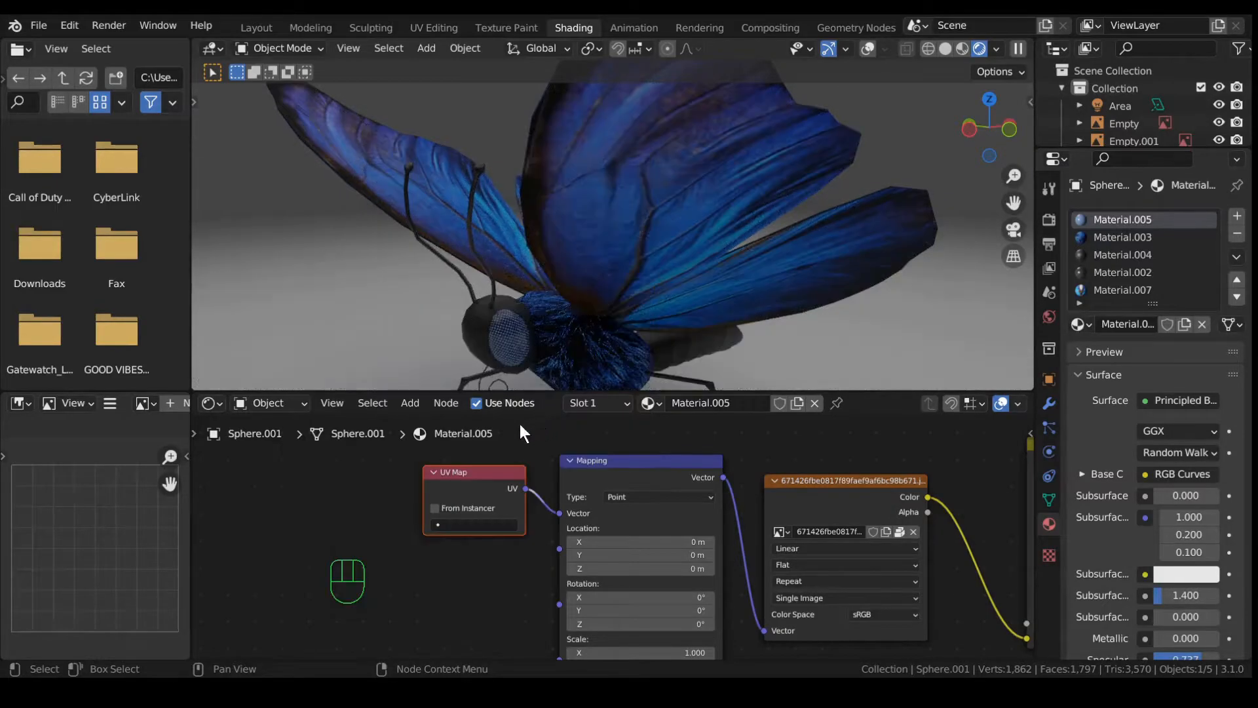
{"action": "left_click", "coordinate": [474, 525]}
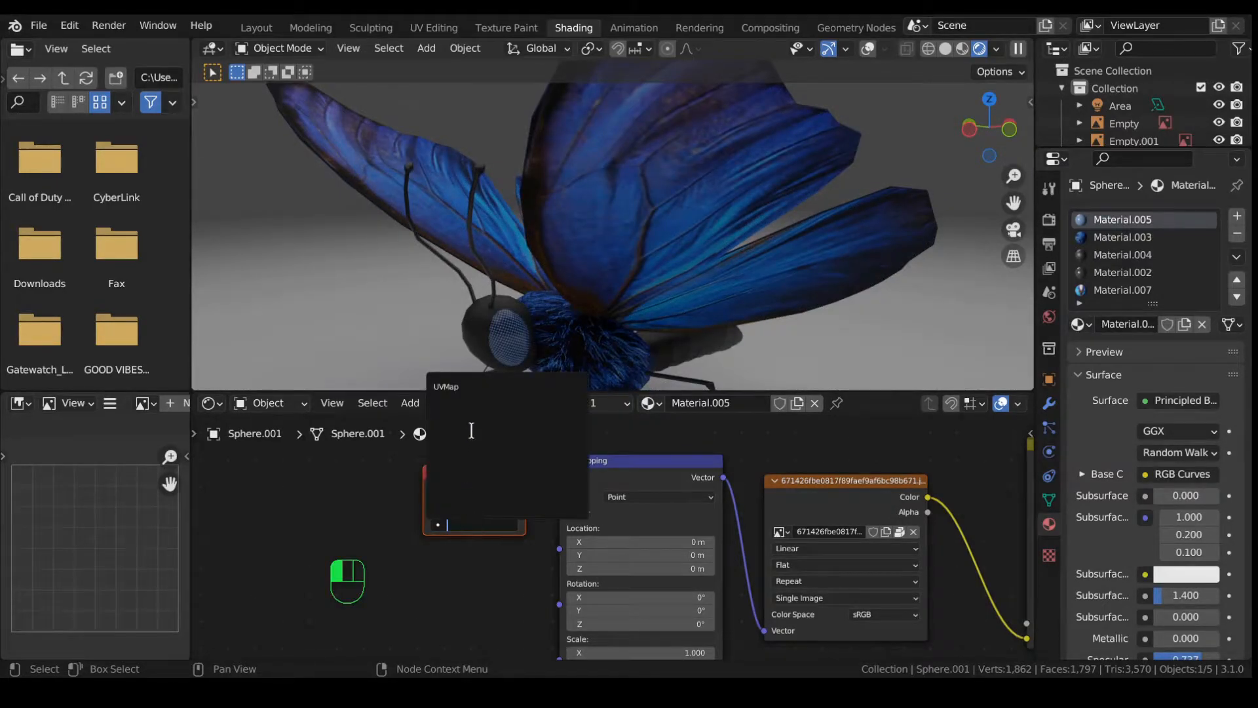
{"action": "left_click", "coordinate": [469, 387]}
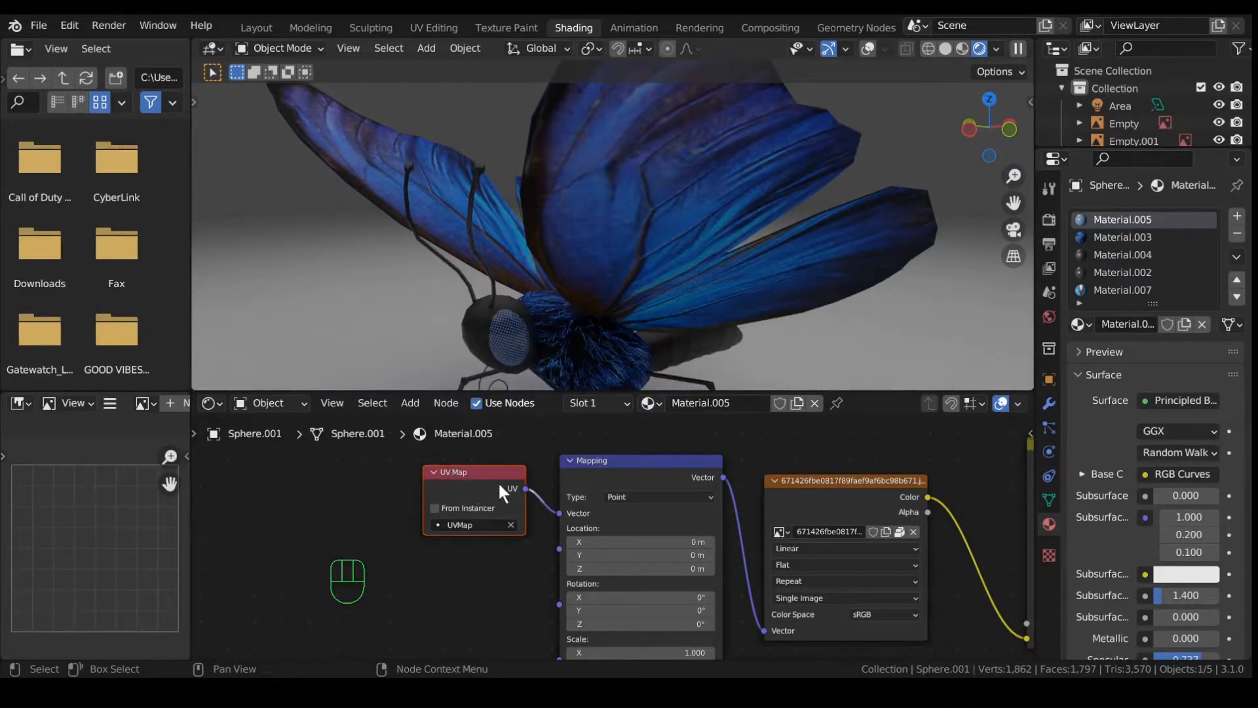
Step: In Material.003, replace the Texture Coordinate node with a UV Map node that uses the UVMap layer
{"action": "left_click", "coordinate": [1105, 237]}
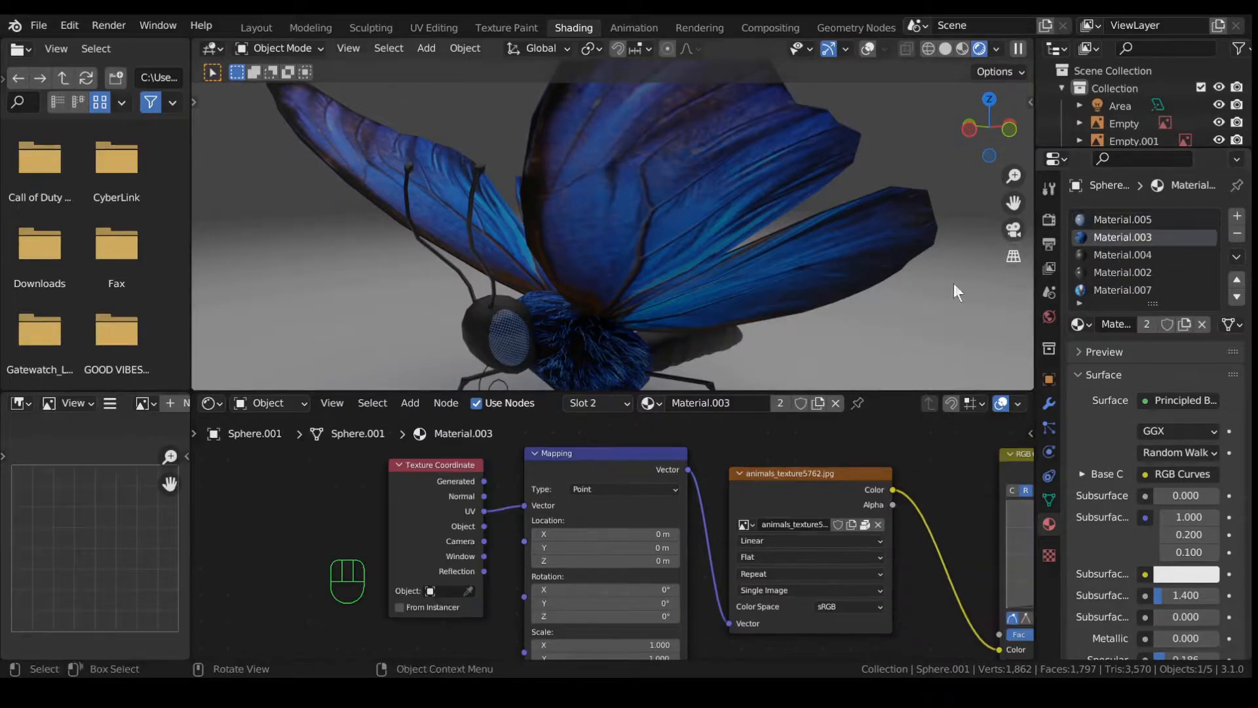
{"action": "left_click", "coordinate": [402, 486]}
{"action": "key", "text": "shift+s"}
{"action": "mouse_move", "coordinate": [402, 487]}
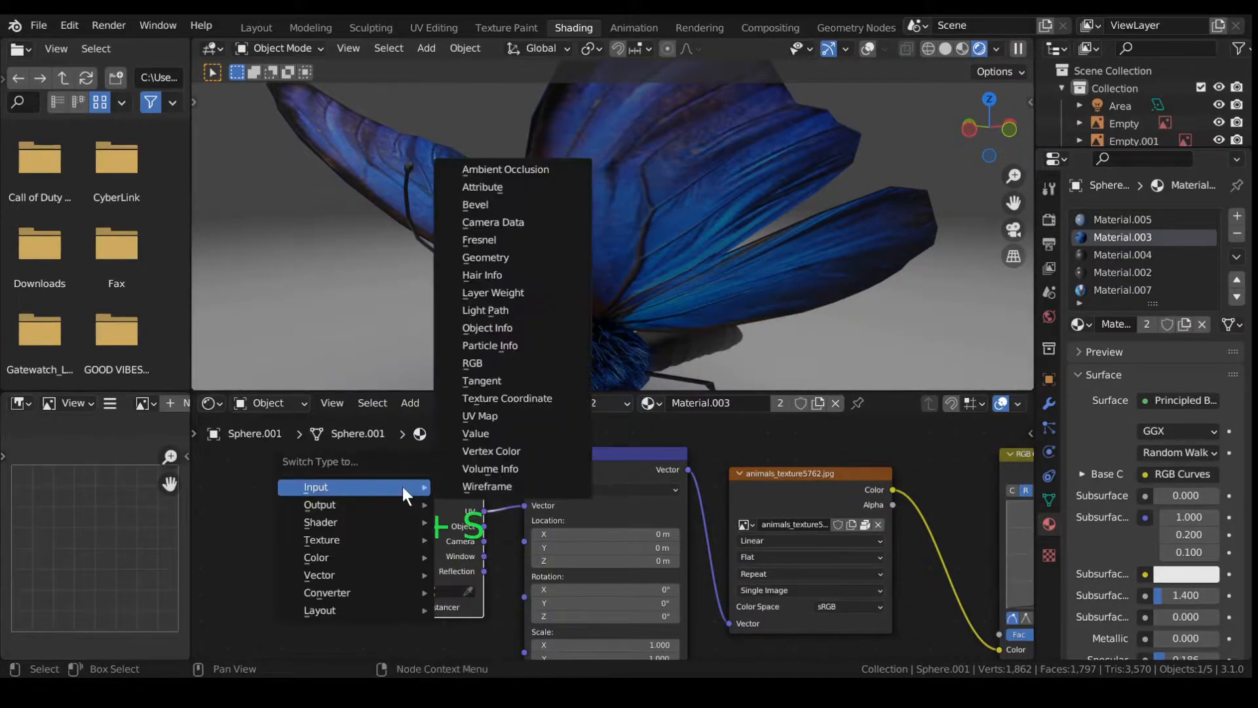
{"action": "left_click", "coordinate": [496, 415]}
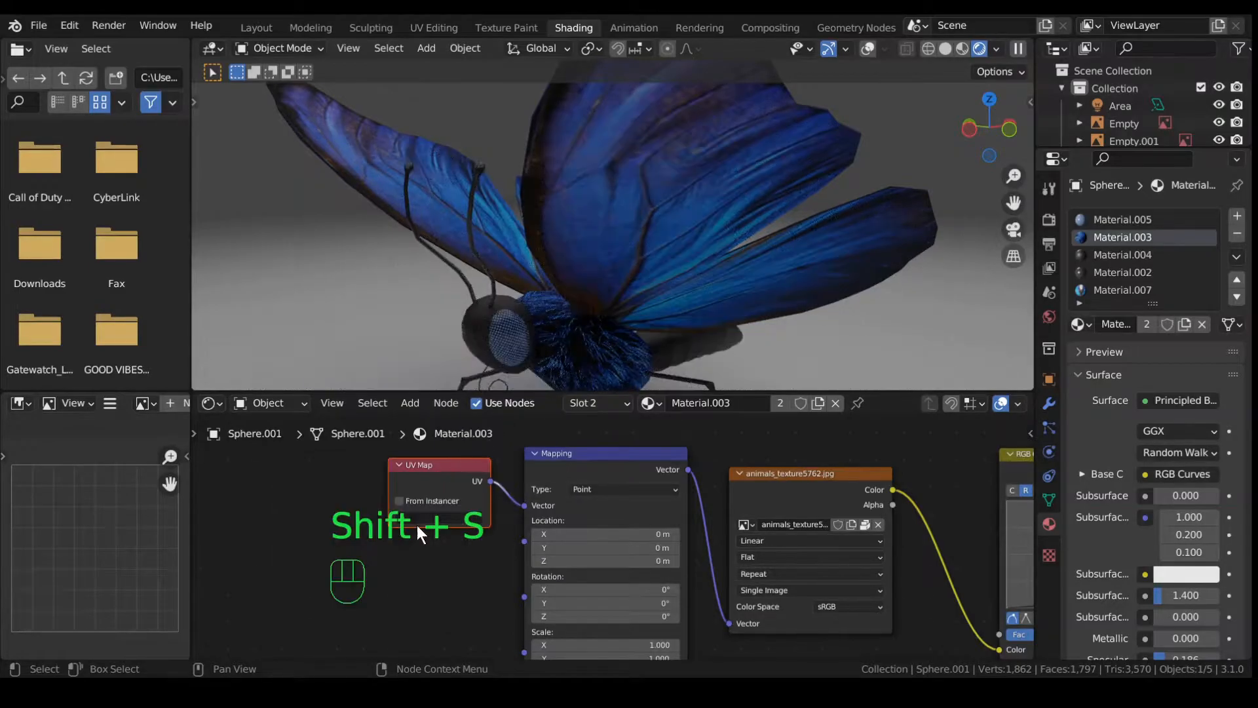
{"action": "left_click", "coordinate": [422, 513]}
{"action": "left_click", "coordinate": [419, 538]}
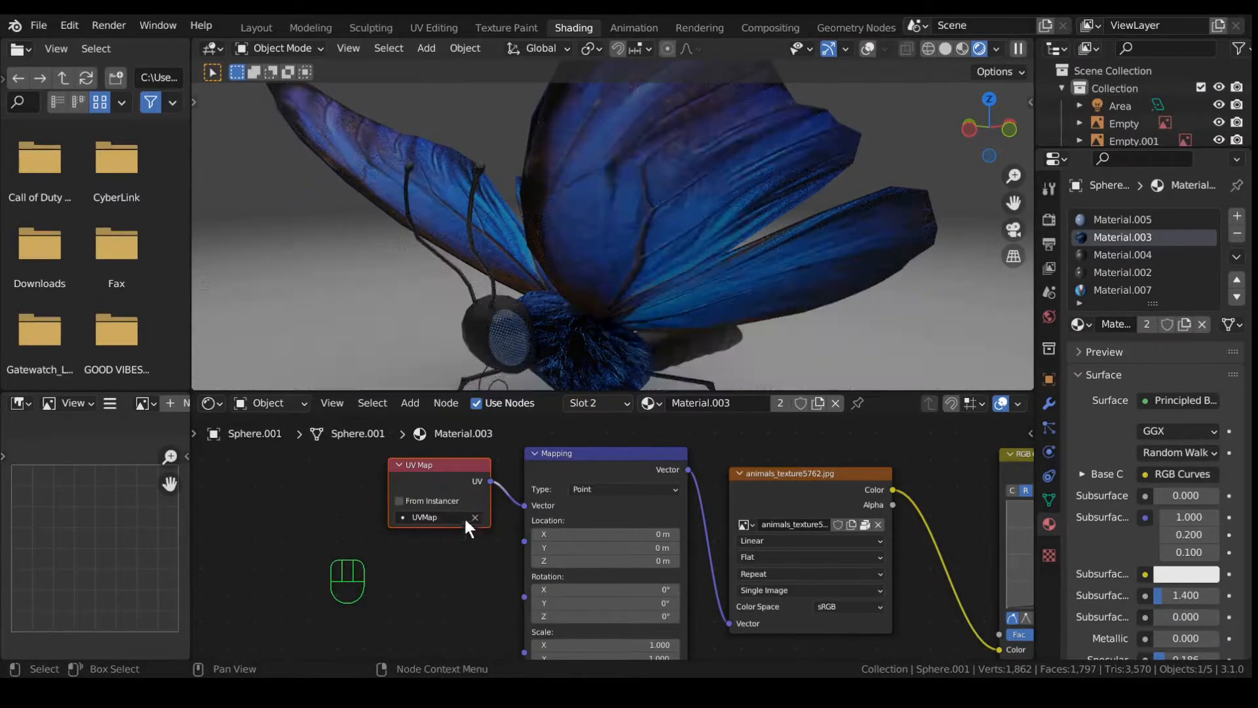
Step: Add a Gradient Texture node to Material.004 and connect its Color to the Principled BSDF's Base Color
{"action": "left_click", "coordinate": [1131, 255]}
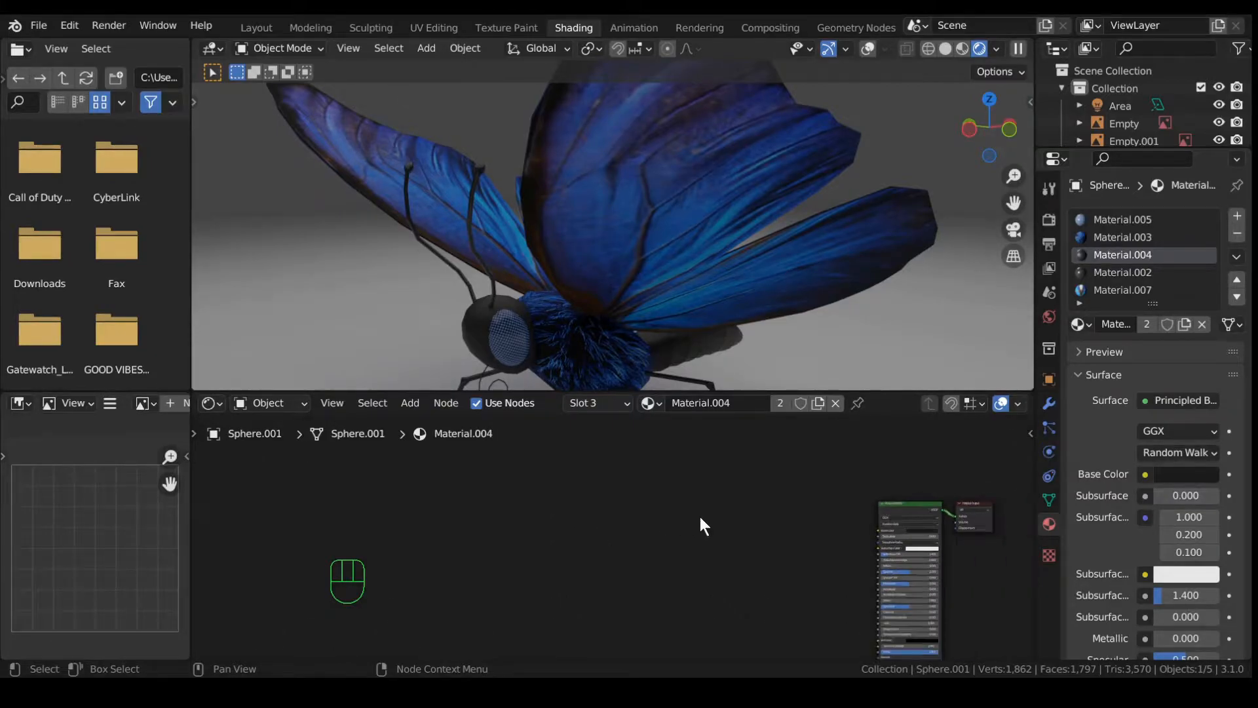
{"action": "middle_click_drag", "start_coordinate": [700, 517], "coordinate": [457, 488]}
{"action": "scroll", "coordinate": [509, 522], "scroll_direction": "up", "scroll_amount": 2}
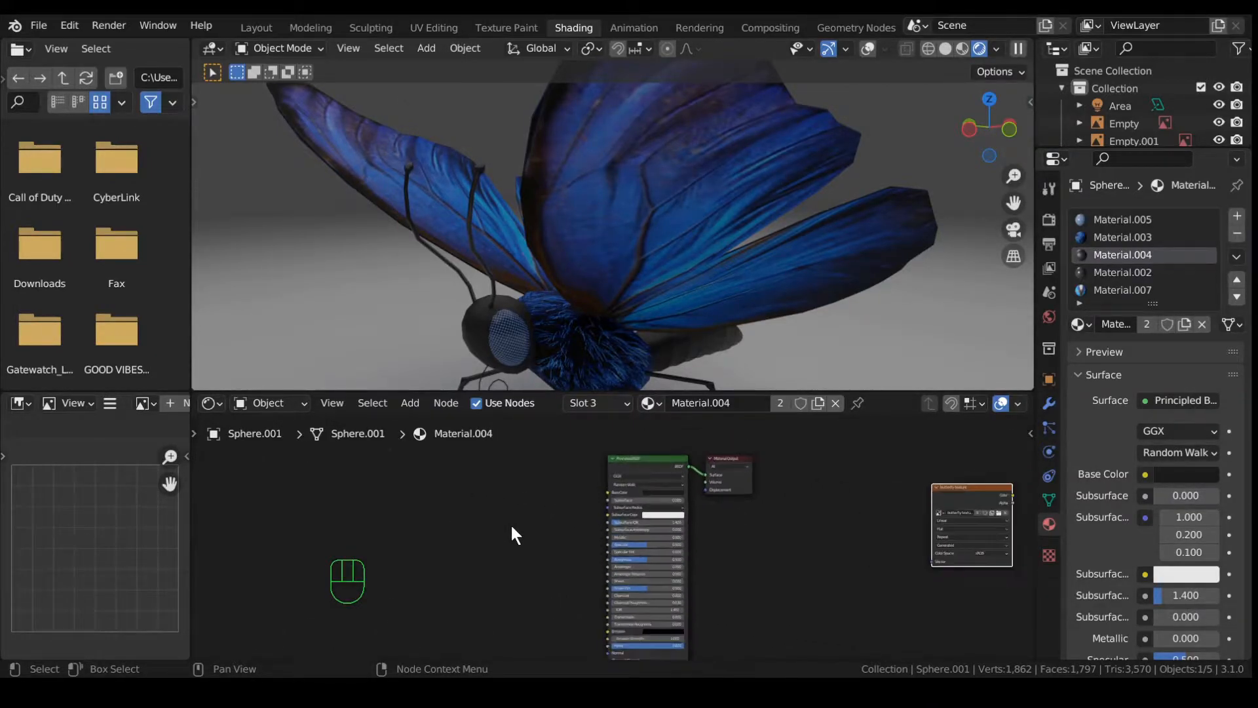
{"action": "scroll", "coordinate": [529, 536], "scroll_direction": "up", "scroll_amount": 1}
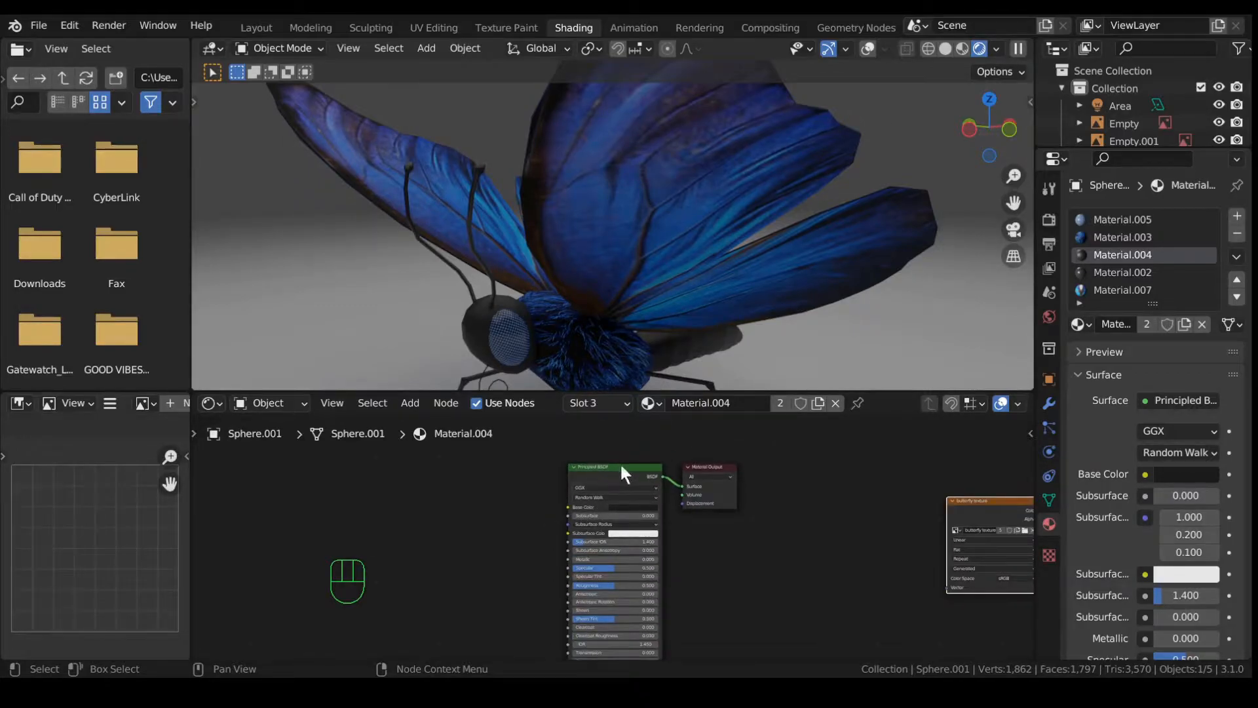
{"action": "scroll", "coordinate": [483, 507], "scroll_direction": "up", "scroll_amount": 1}
{"action": "scroll", "coordinate": [520, 521], "scroll_direction": "up", "scroll_amount": 2}
{"action": "scroll", "coordinate": [530, 530], "scroll_direction": "down", "scroll_amount": 2}
{"action": "key", "text": "shift+a"}
{"action": "mouse_move", "coordinate": [487, 516]}
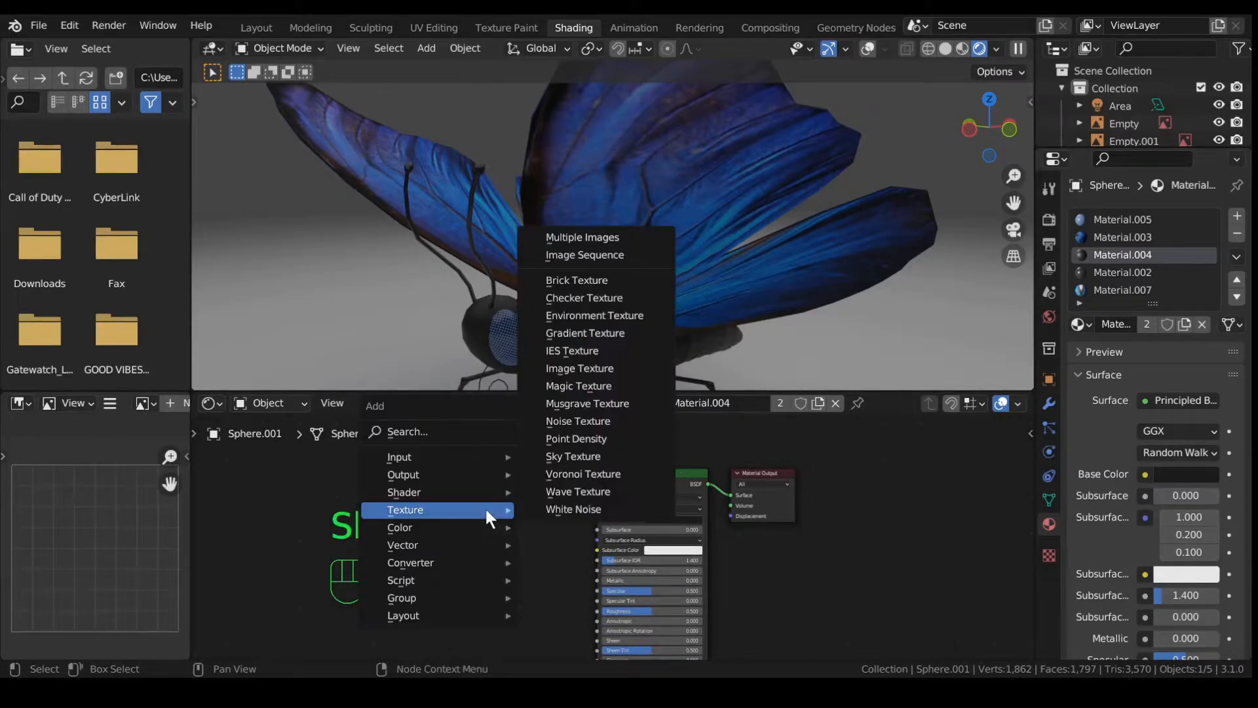
{"action": "mouse_move", "coordinate": [458, 492]}
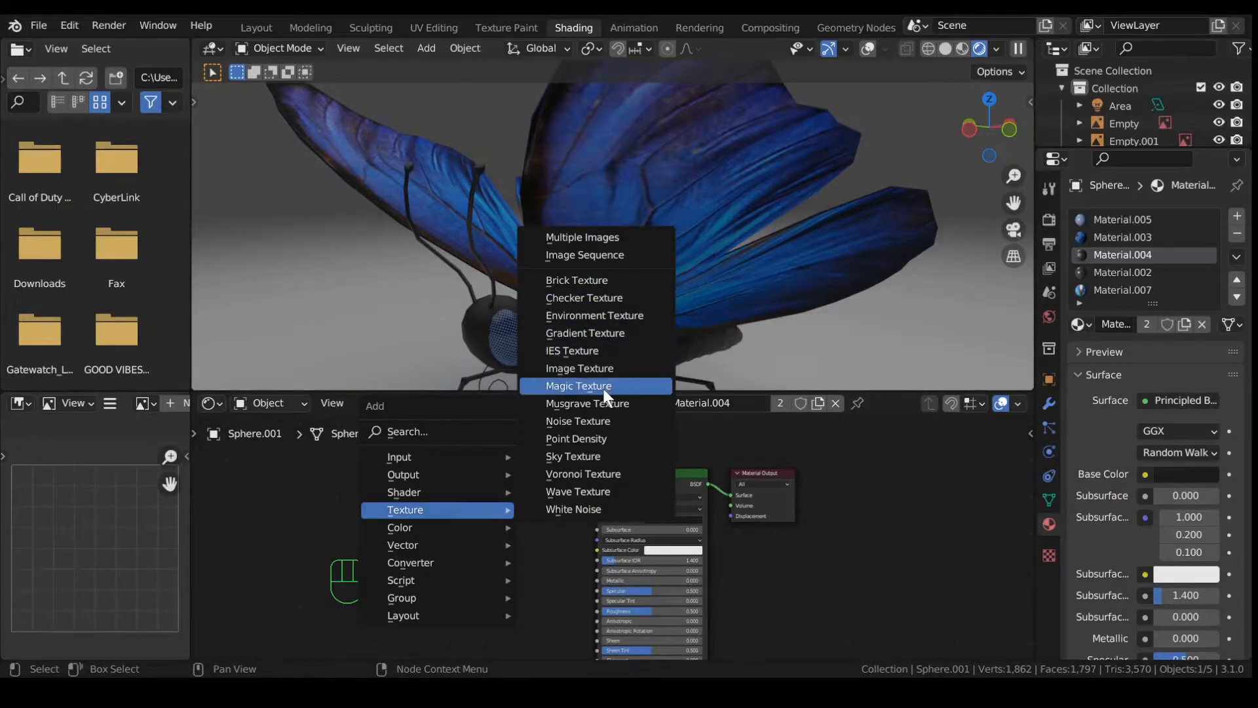
{"action": "left_click", "coordinate": [604, 333]}
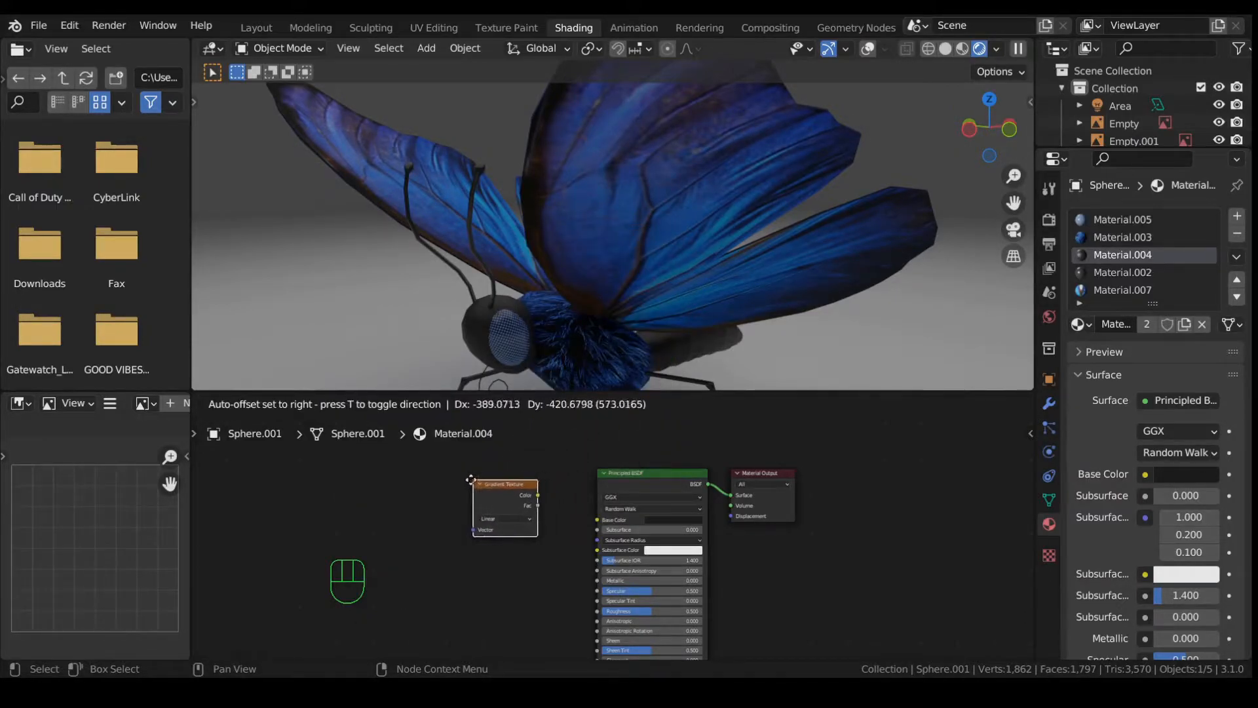
{"action": "left_click", "coordinate": [463, 483]}
{"action": "left_click_drag", "start_coordinate": [587, 518], "coordinate": [597, 520]}
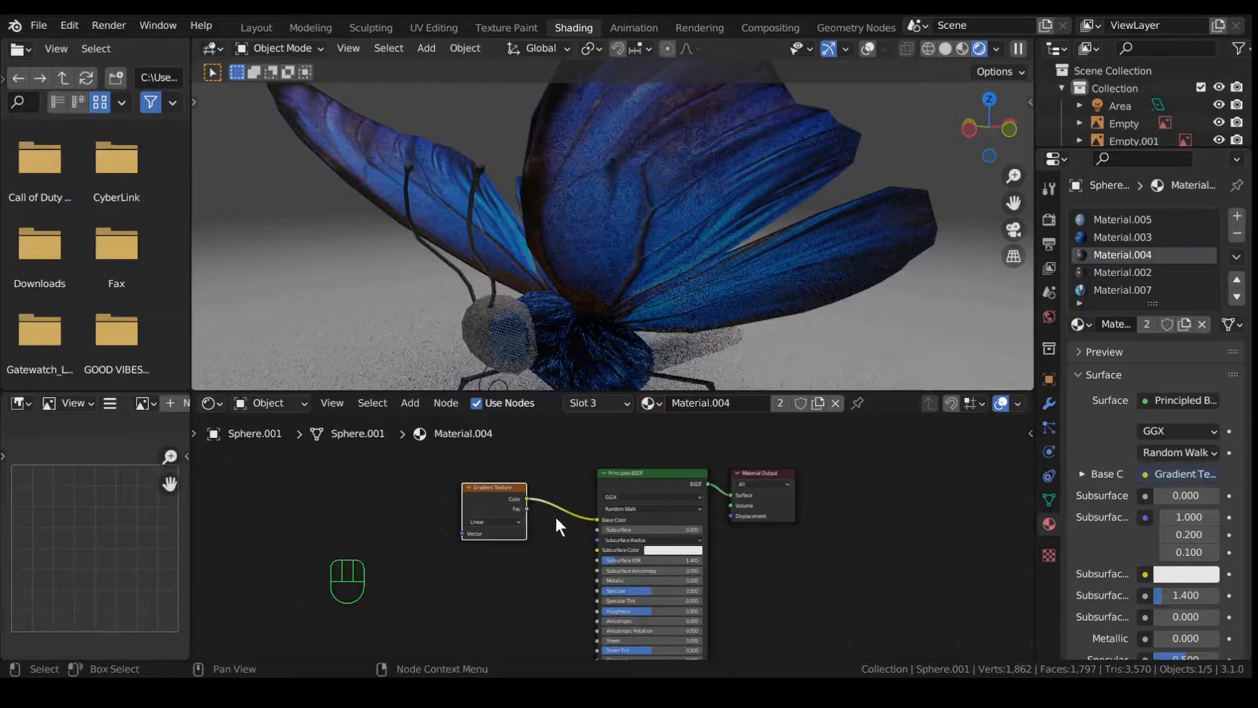
Step: Add Mapping and Texture Coordinate nodes to the Gradient Texture and move this node group farther from the Principled BSDF
{"action": "key", "text": "ctrl+t"}
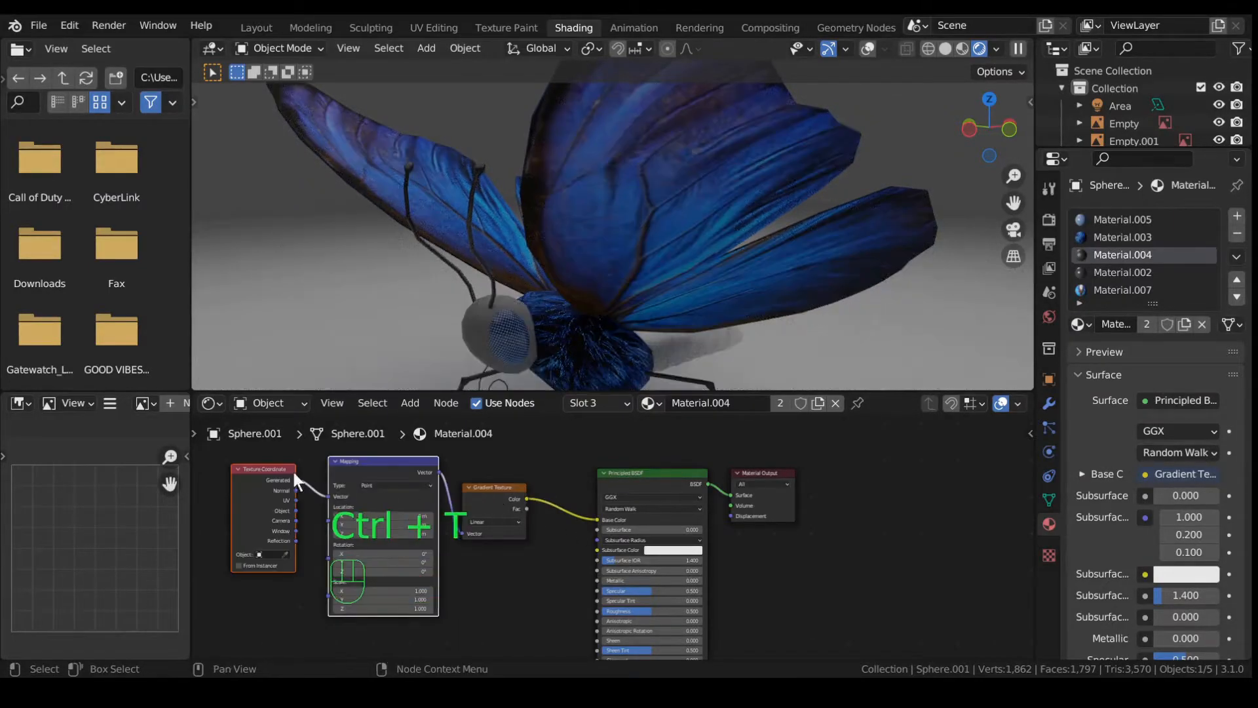
{"action": "middle_click_drag", "start_coordinate": [636, 333], "coordinate": [595, 367]}
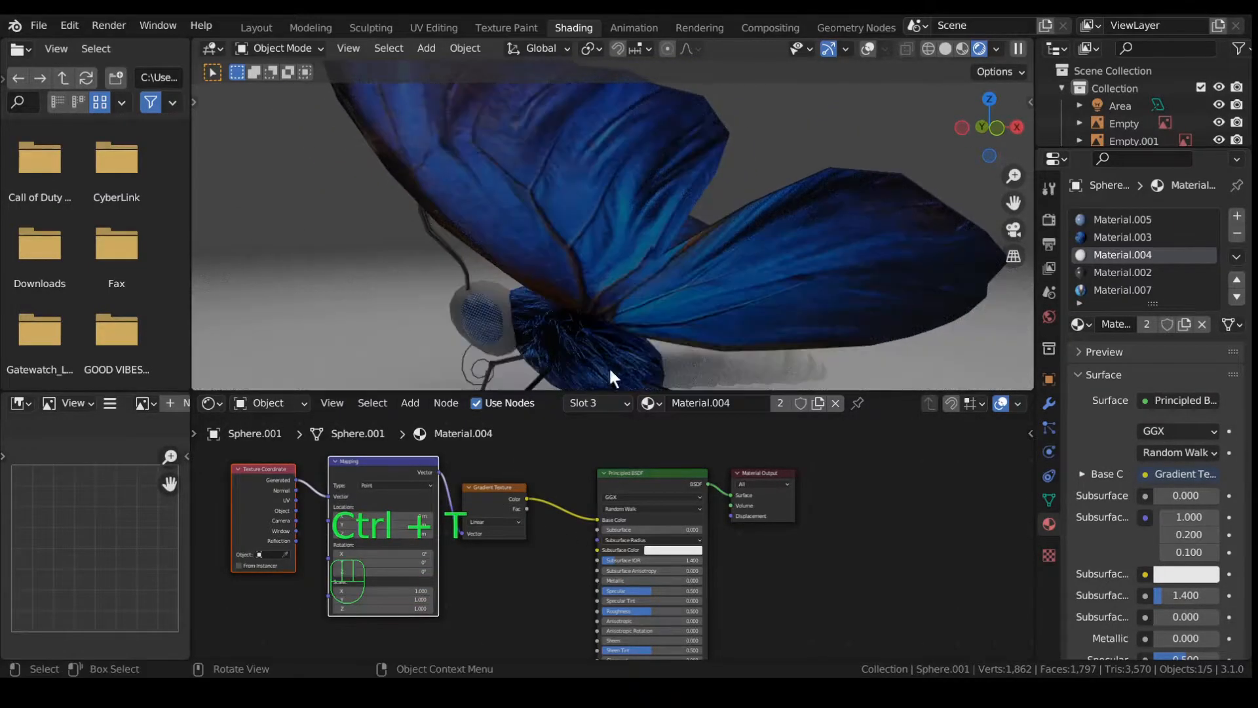
{"action": "scroll", "coordinate": [533, 481], "scroll_direction": "up", "scroll_amount": 3}
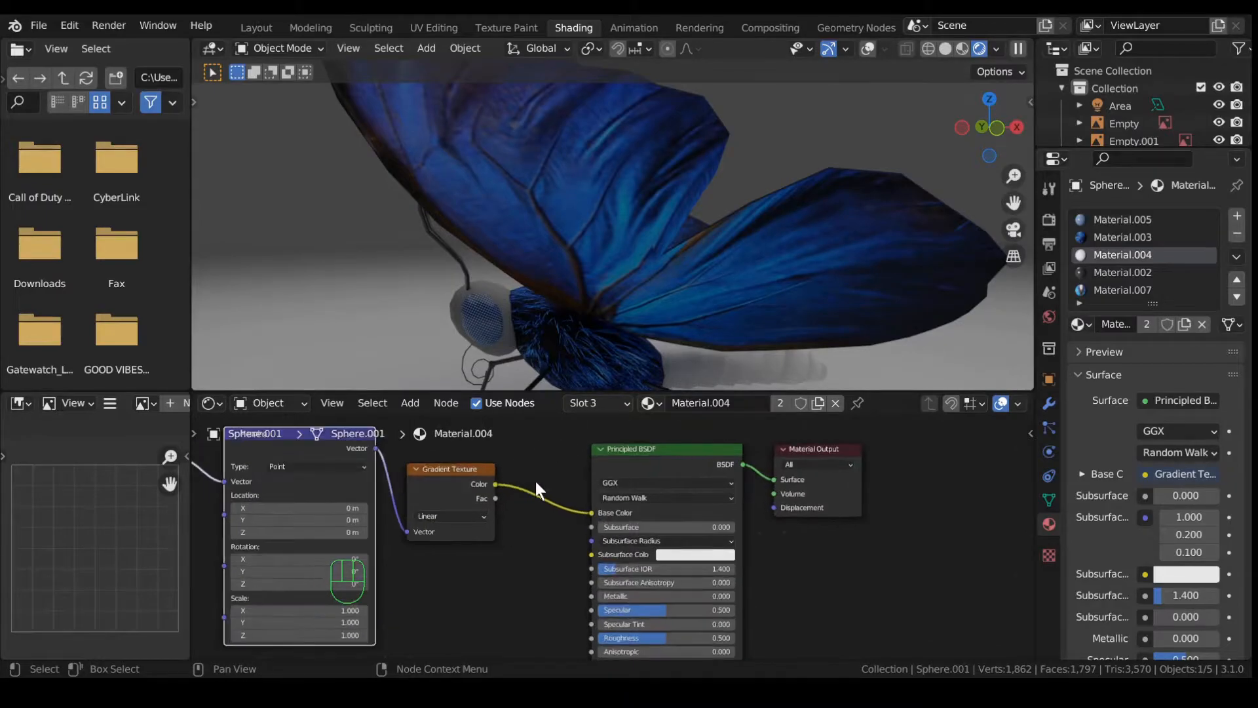
{"action": "scroll", "coordinate": [533, 483], "scroll_direction": "down", "scroll_amount": 6}
{"action": "left_click_drag", "start_coordinate": [285, 464], "coordinate": [544, 544]}
{"action": "left_click_drag", "start_coordinate": [426, 481], "coordinate": [323, 478]}
{"action": "scroll", "coordinate": [472, 521], "scroll_direction": "up", "scroll_amount": 1}
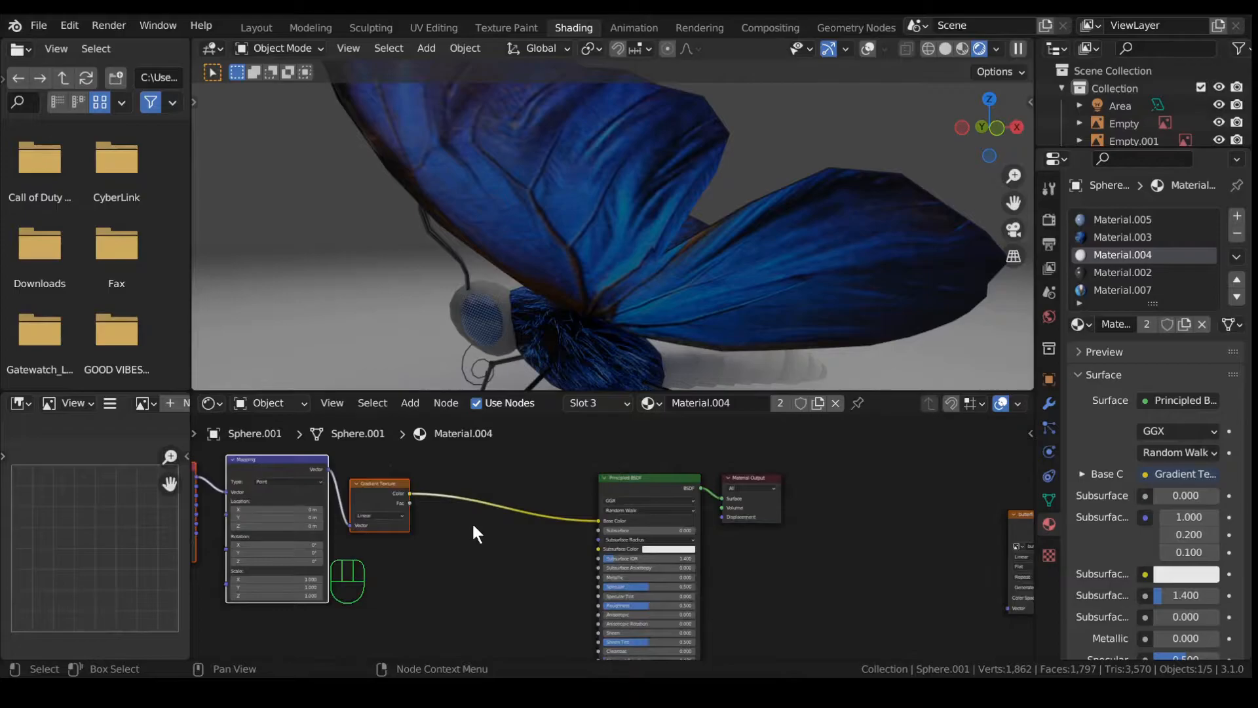
Step: Insert a ColorRamp node between the Gradient Texture and the Principled BSDF's Base Color
{"action": "key", "text": "shift+a"}
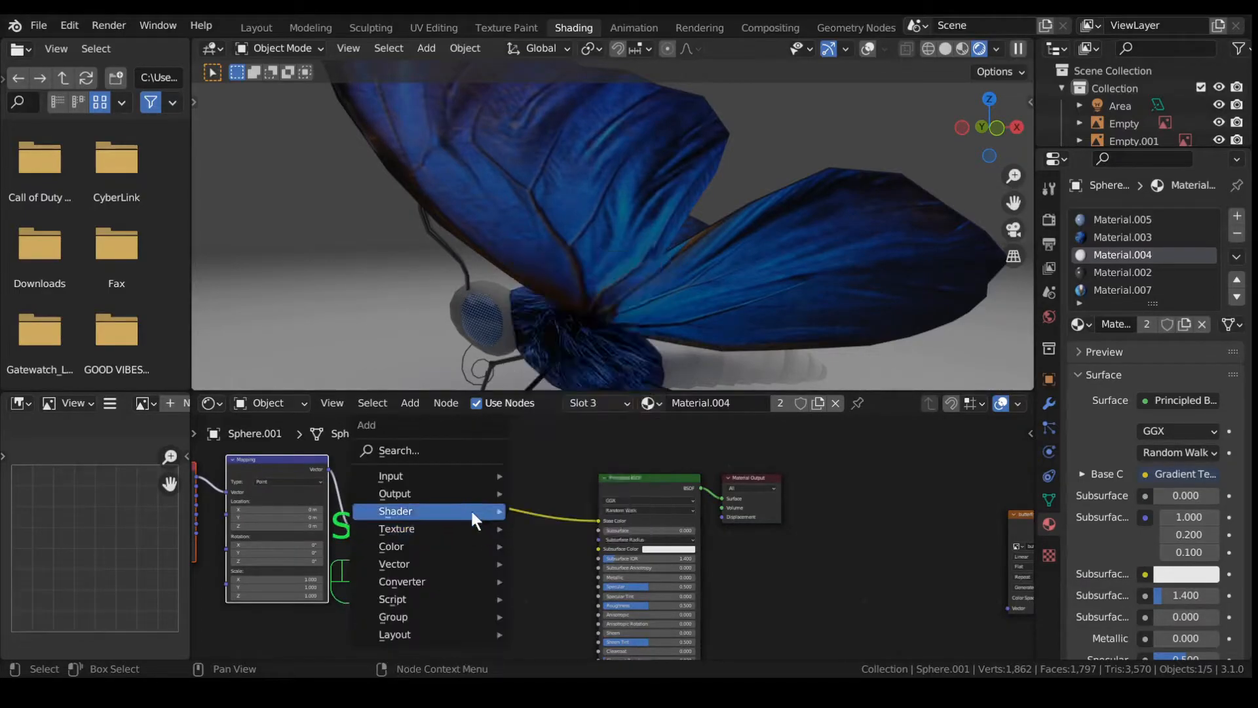
{"action": "mouse_move", "coordinate": [454, 474]}
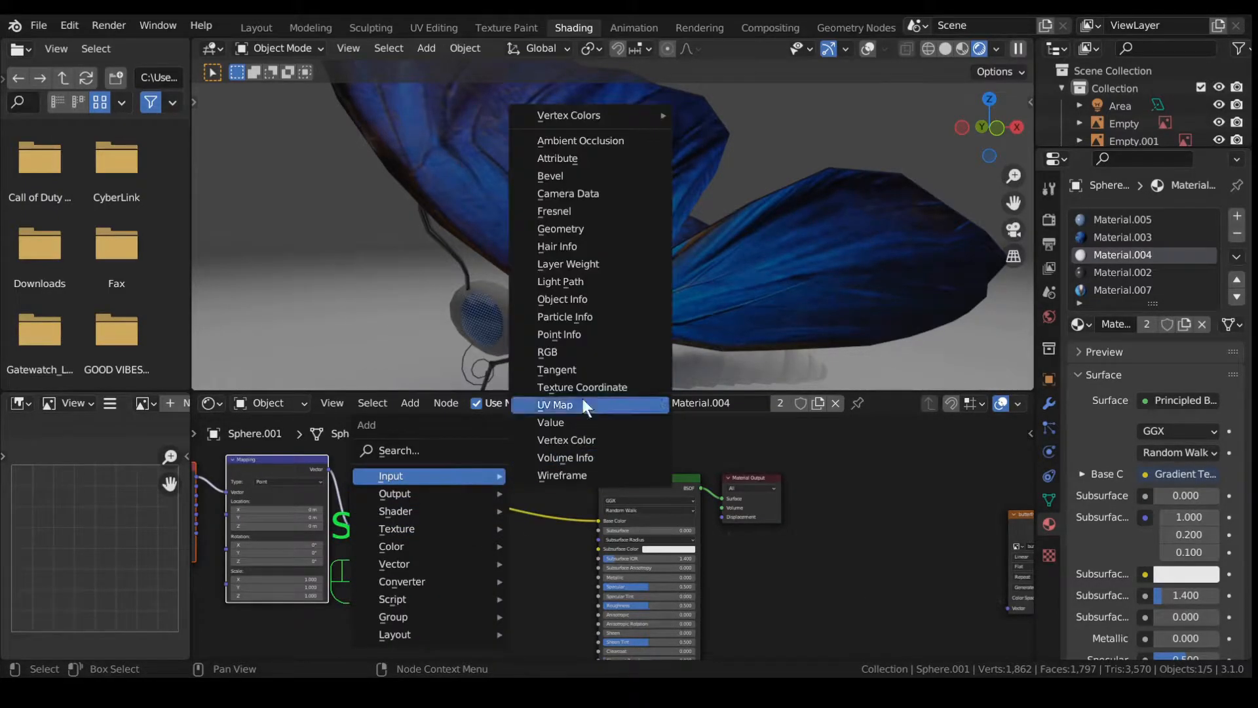
{"action": "left_click", "coordinate": [443, 448]}
{"action": "type", "text": "color"}
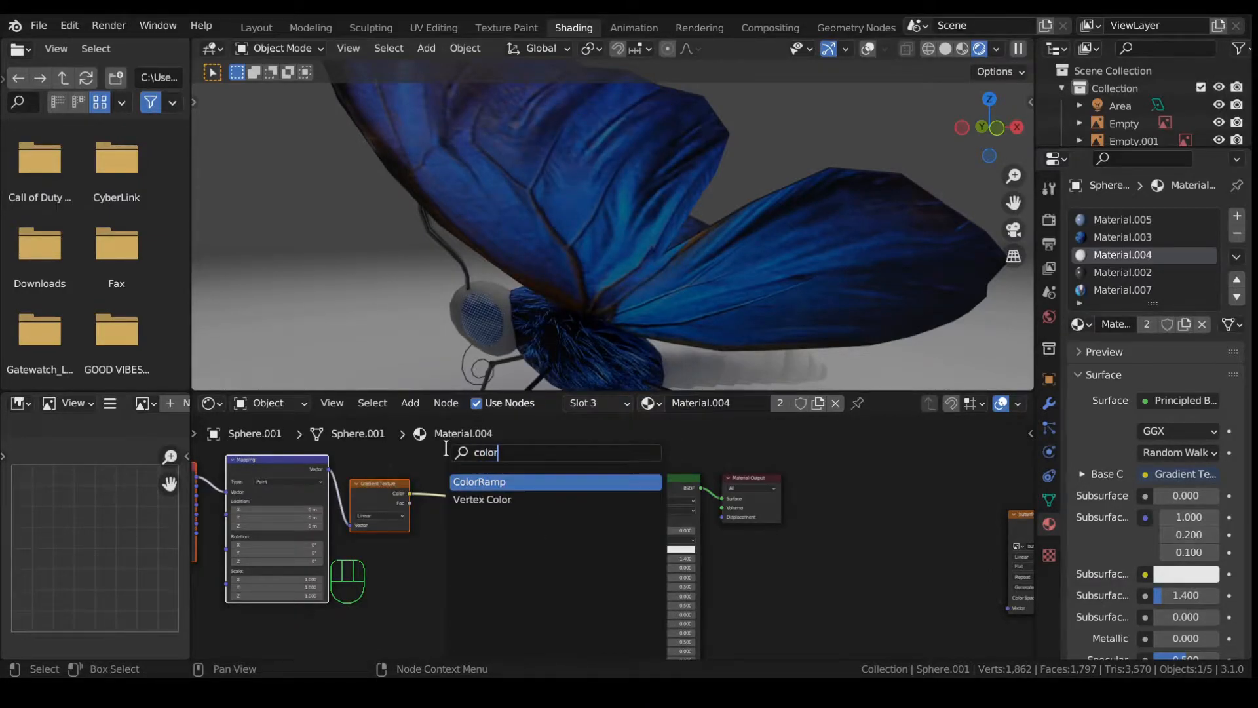
{"action": "left_click", "coordinate": [488, 480]}
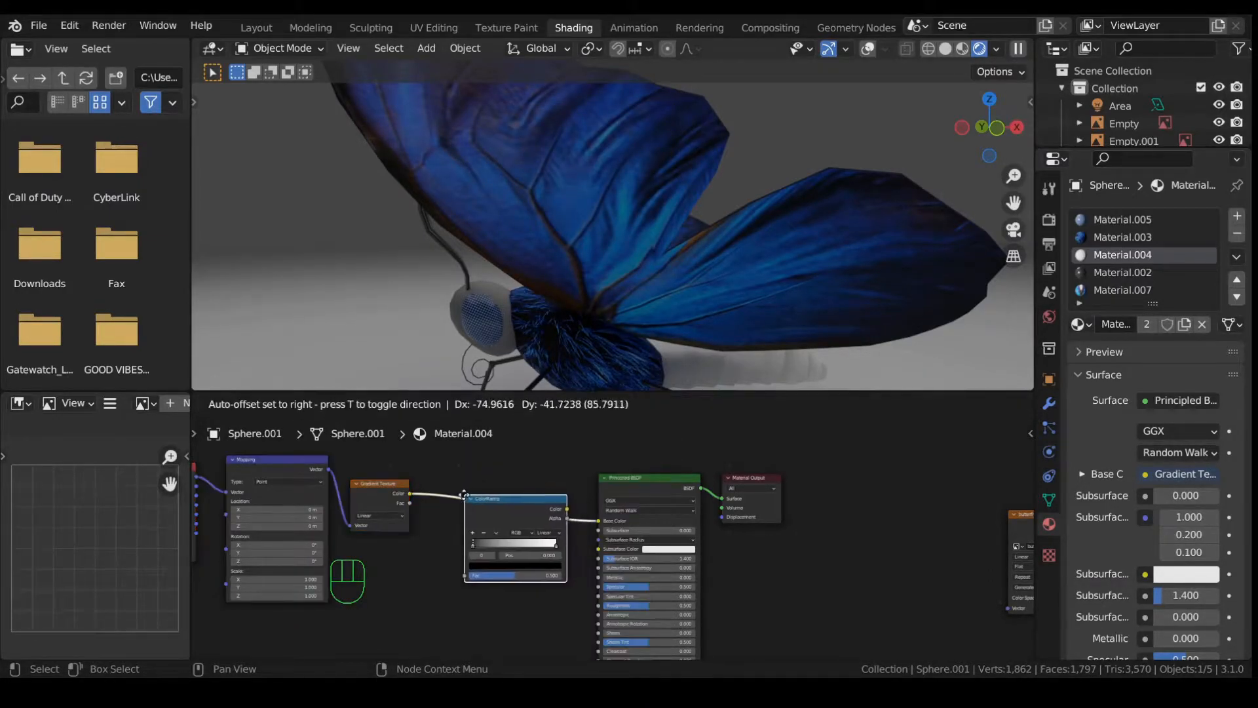
{"action": "left_click", "coordinate": [459, 496]}
Step: Darken the ColorRamp's white stop to a near-black grey with value 0.027 and check the butterfly's head and body
{"action": "scroll", "coordinate": [490, 601], "scroll_direction": "up", "scroll_amount": 2}
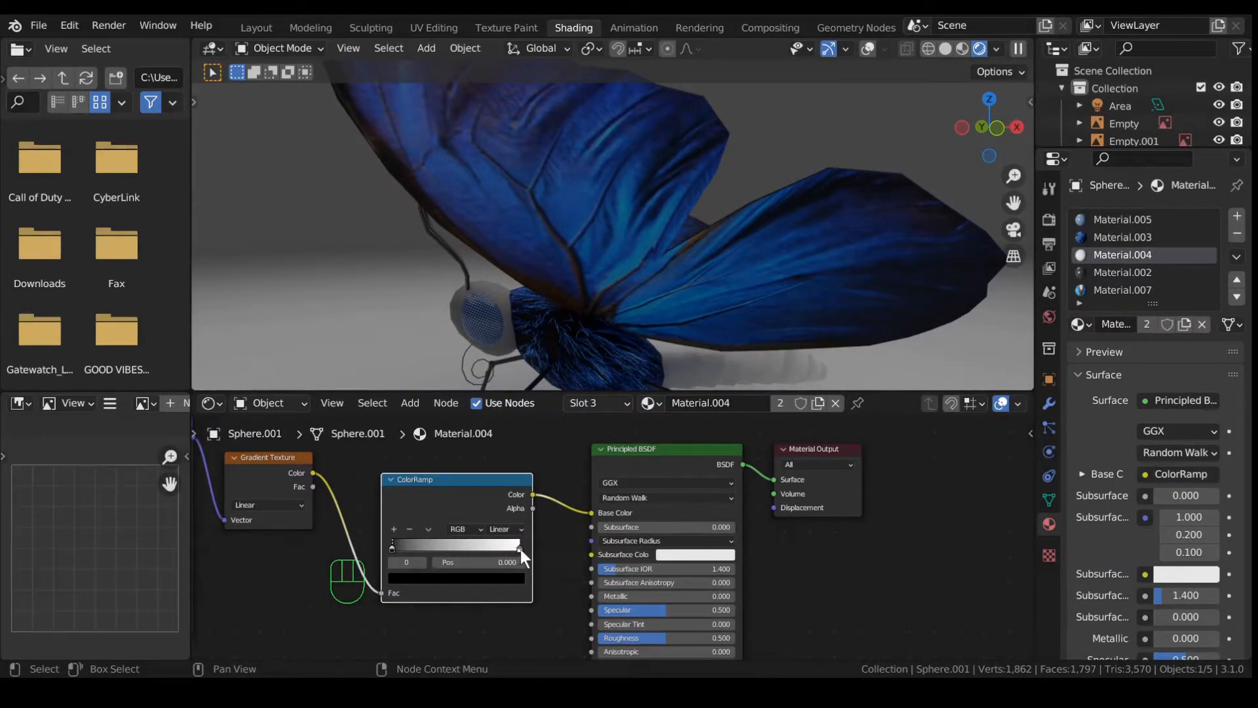
{"action": "left_click", "coordinate": [520, 550]}
{"action": "left_click", "coordinate": [494, 578]}
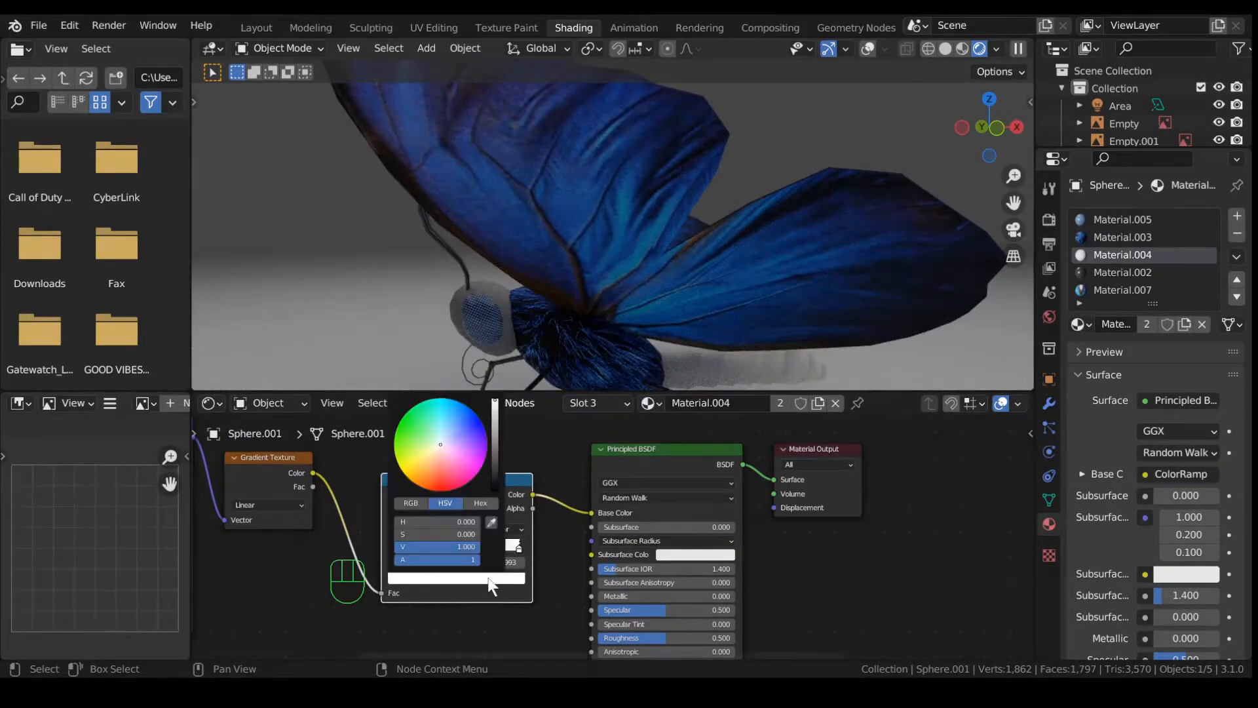
{"action": "left_click", "coordinate": [494, 467]}
{"action": "left_click", "coordinate": [497, 471]}
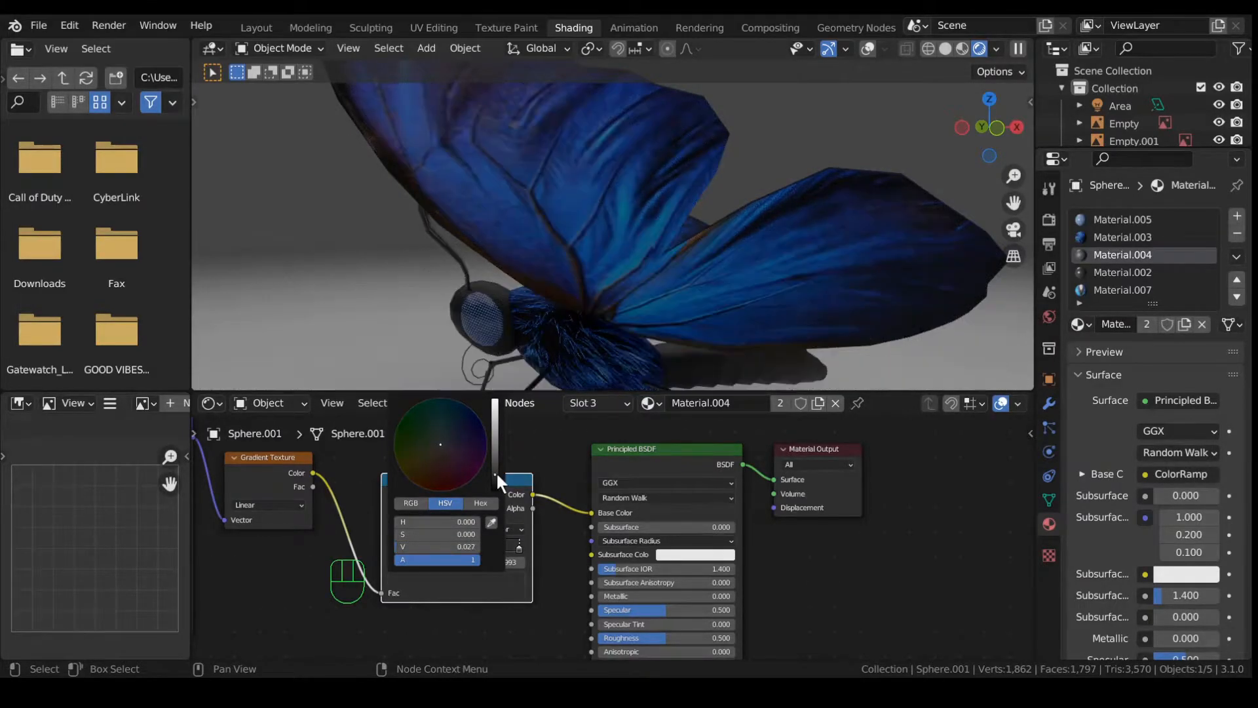
{"action": "middle_click_drag", "start_coordinate": [373, 303], "coordinate": [583, 238]}
{"action": "scroll", "coordinate": [620, 292], "scroll_direction": "up", "scroll_amount": 4}
{"action": "scroll", "coordinate": [620, 292], "scroll_direction": "down", "scroll_amount": 1}
{"action": "scroll", "coordinate": [584, 238], "scroll_direction": "down", "scroll_amount": 2}
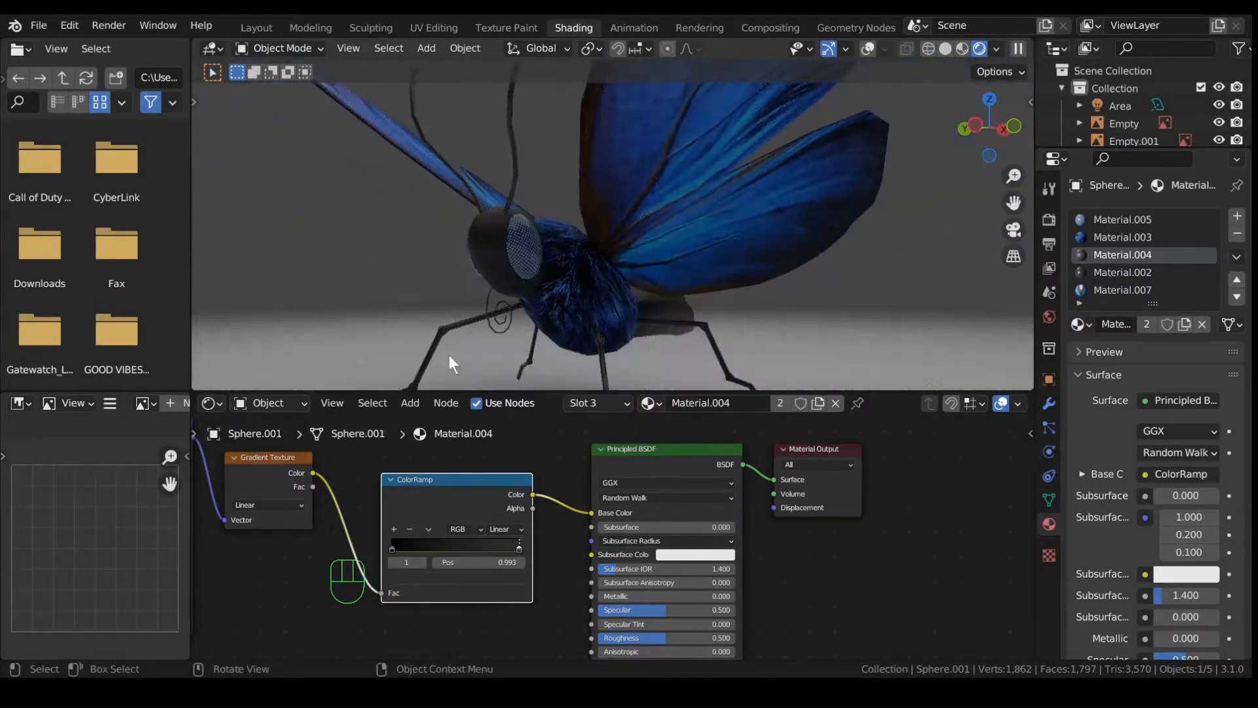
Step: Replace Material.004's Texture Coordinate node with a UV Map node set to UVMap
{"action": "scroll", "coordinate": [405, 468], "scroll_direction": "down", "scroll_amount": 1}
{"action": "middle_click_drag", "start_coordinate": [305, 460], "coordinate": [538, 492]}
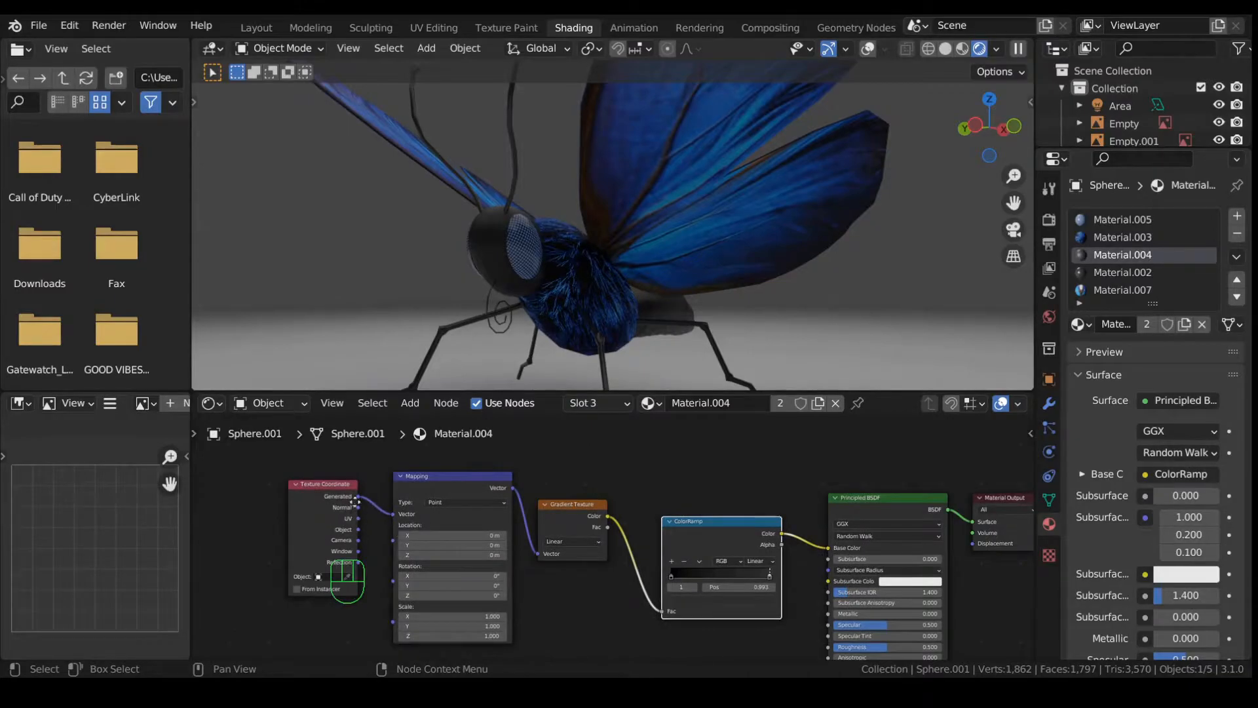
{"action": "middle_click_drag", "start_coordinate": [354, 503], "coordinate": [416, 497]}
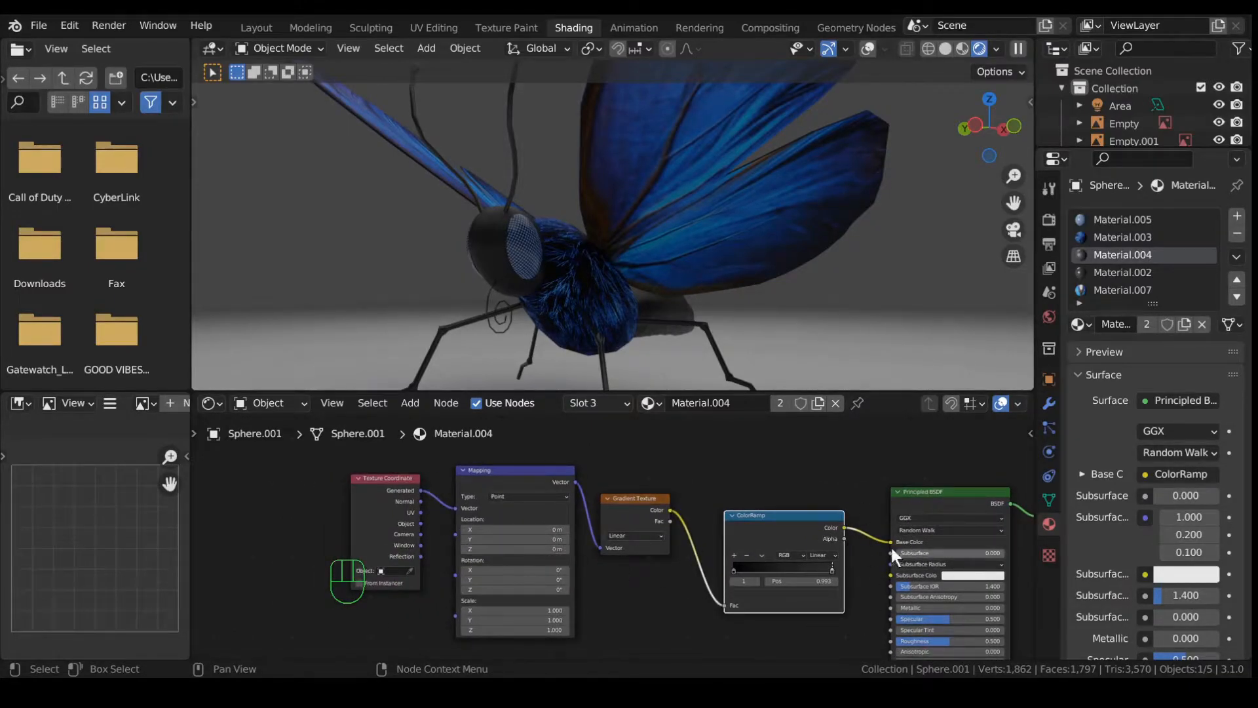
{"action": "left_click", "coordinate": [381, 485]}
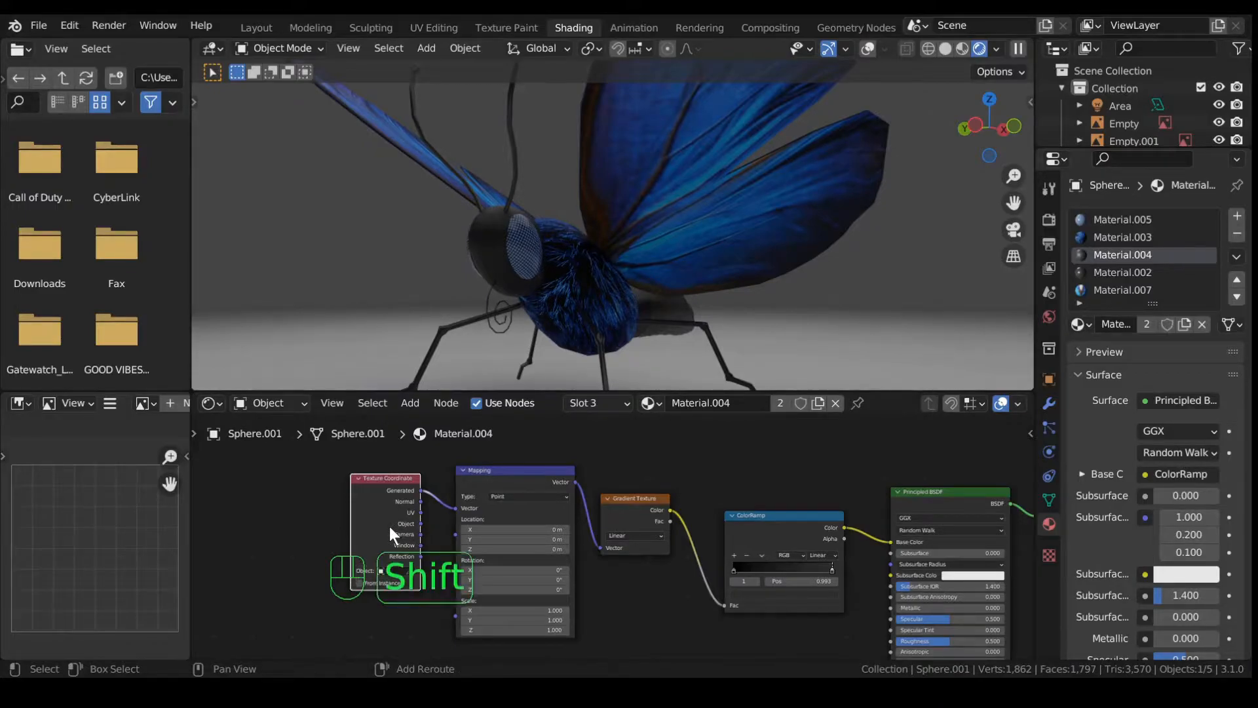
{"action": "key", "text": "shift+s"}
{"action": "mouse_move", "coordinate": [389, 526]}
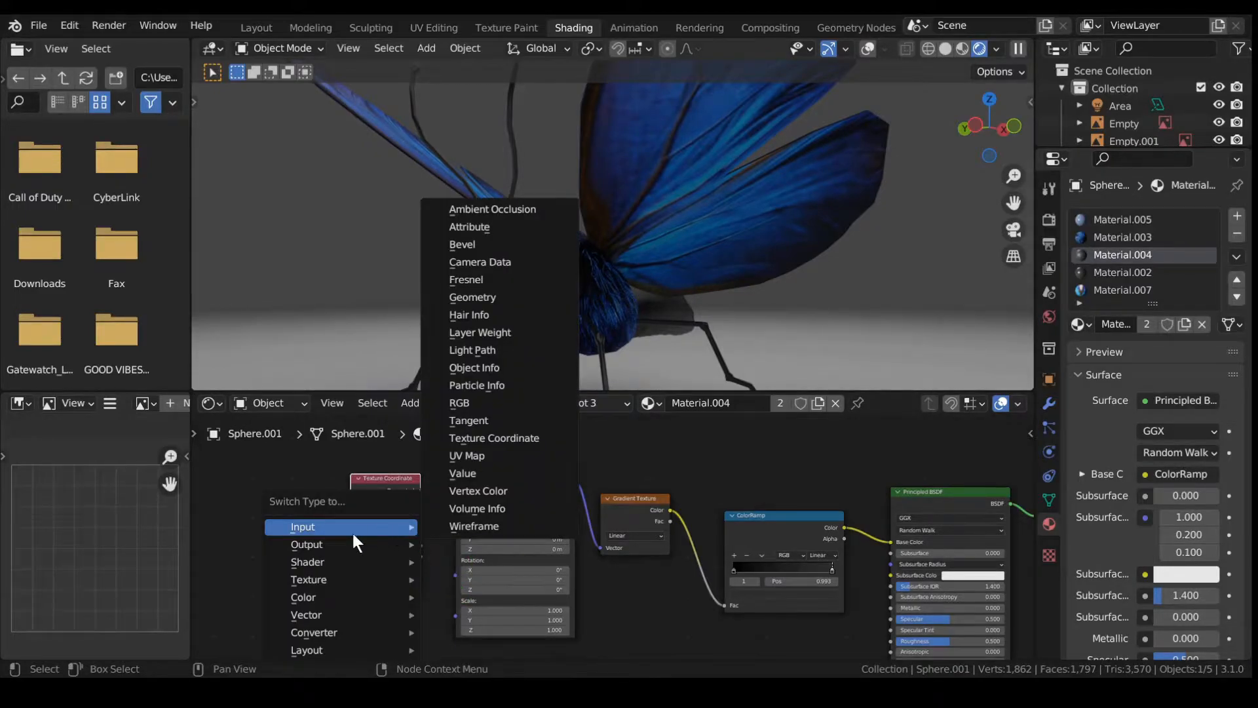
{"action": "left_click", "coordinate": [469, 457]}
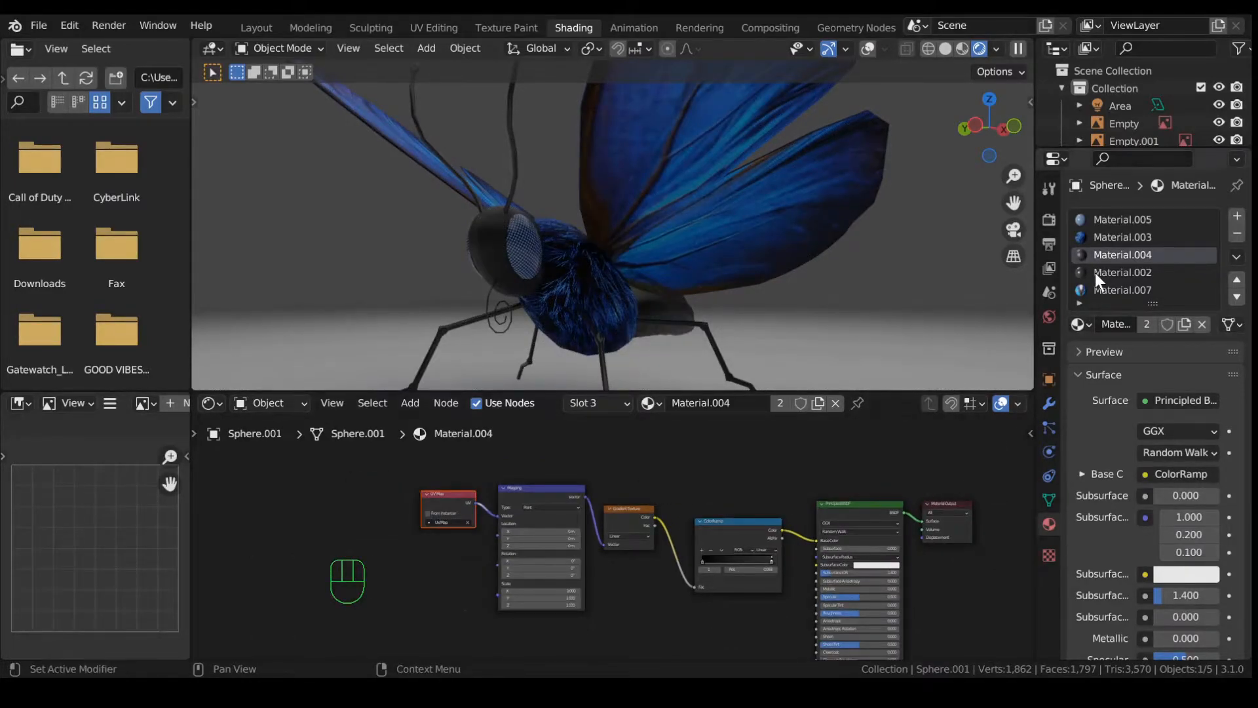
Step: Copy Material.004's UV Map, Mapping, Gradient Texture and ColorRamp nodes into Material.002 and connect the ColorRamp's Color to Base Color
{"action": "left_click", "coordinate": [1114, 272]}
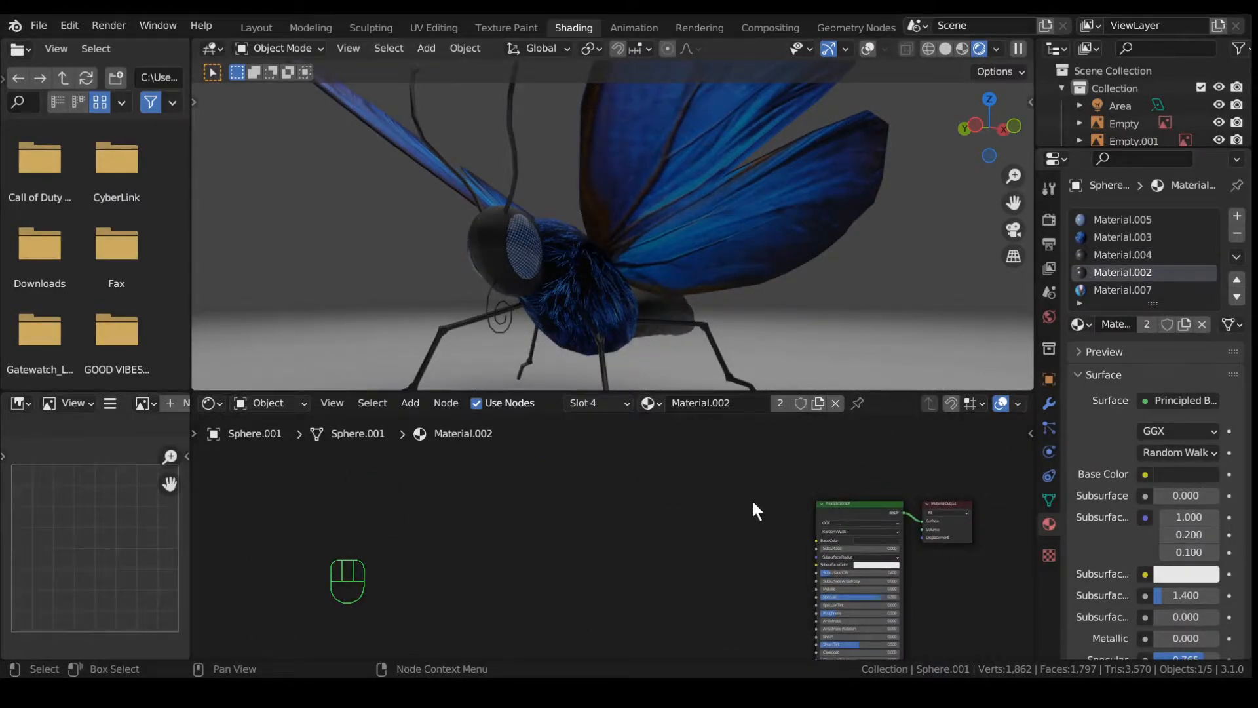
{"action": "left_click", "coordinate": [1114, 255]}
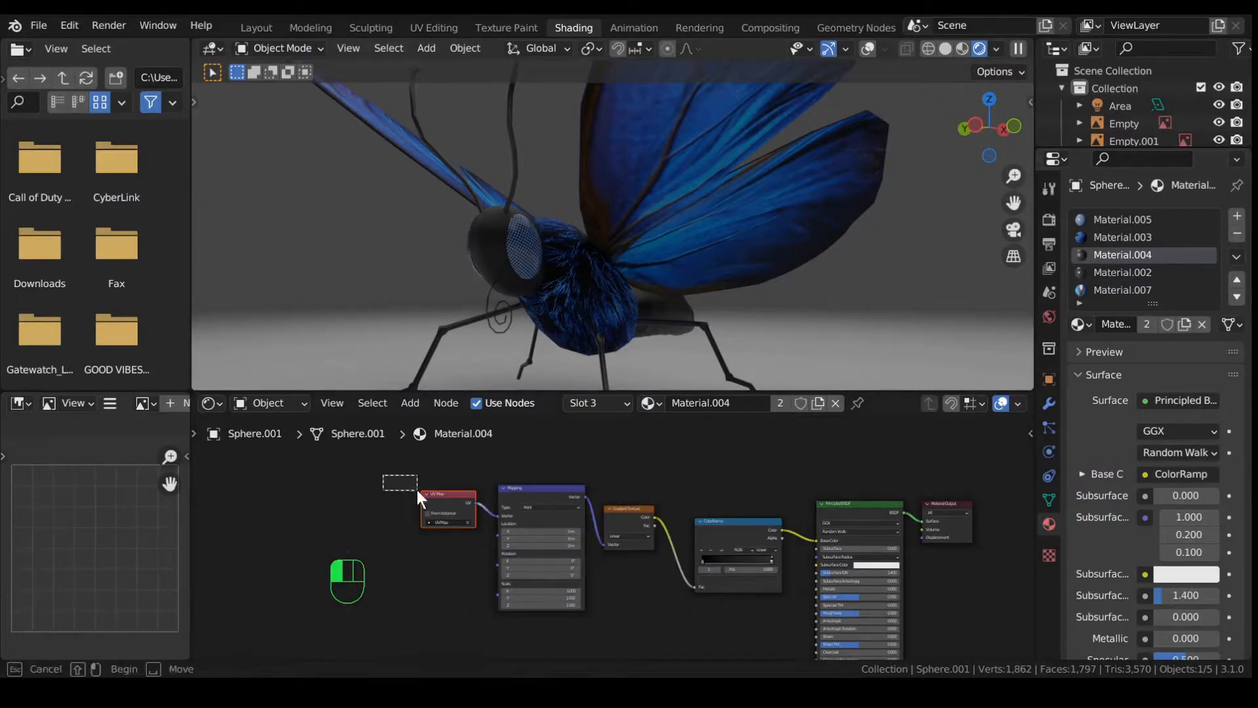
{"action": "right_click", "coordinate": [545, 522]}
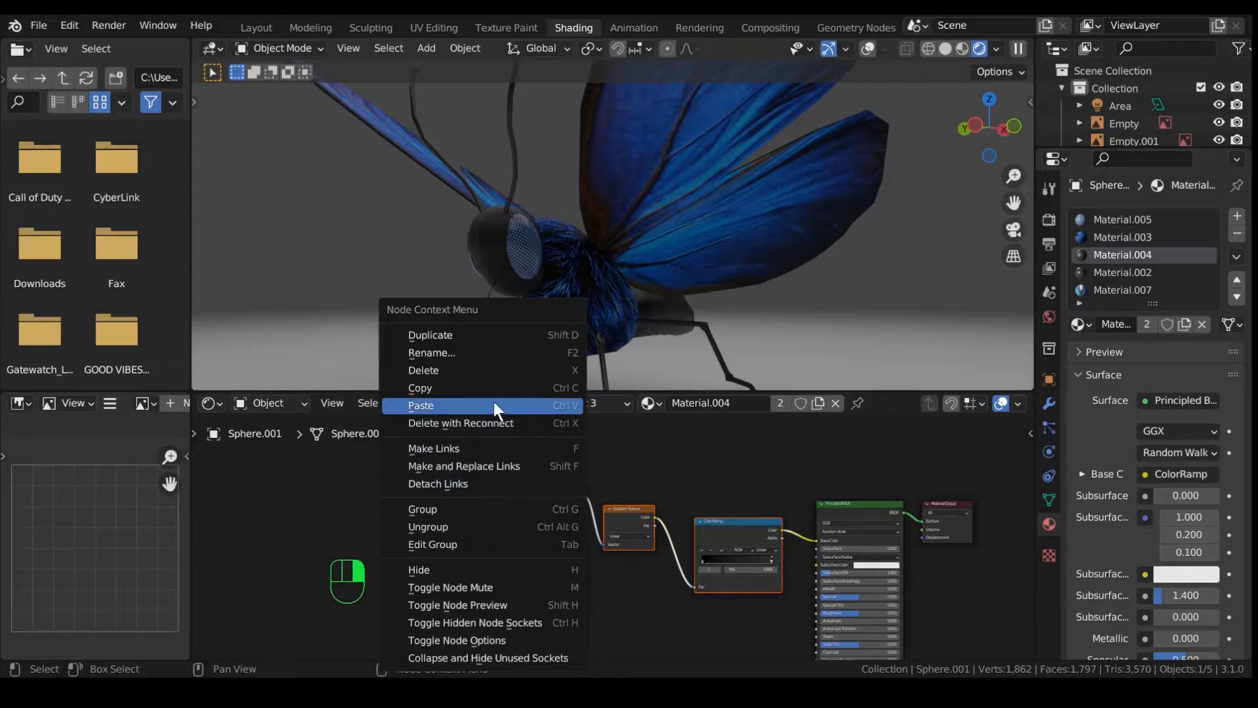
{"action": "left_click", "coordinate": [1106, 273]}
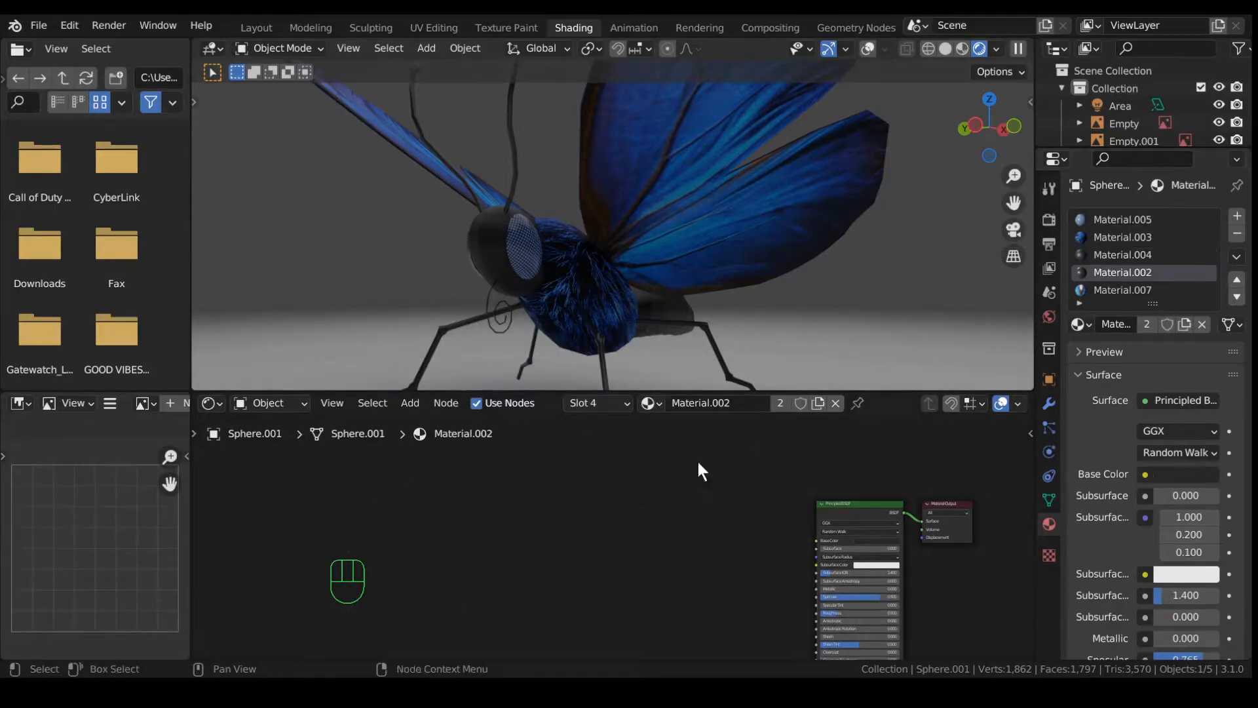
{"action": "key", "text": "ctrl+v"}
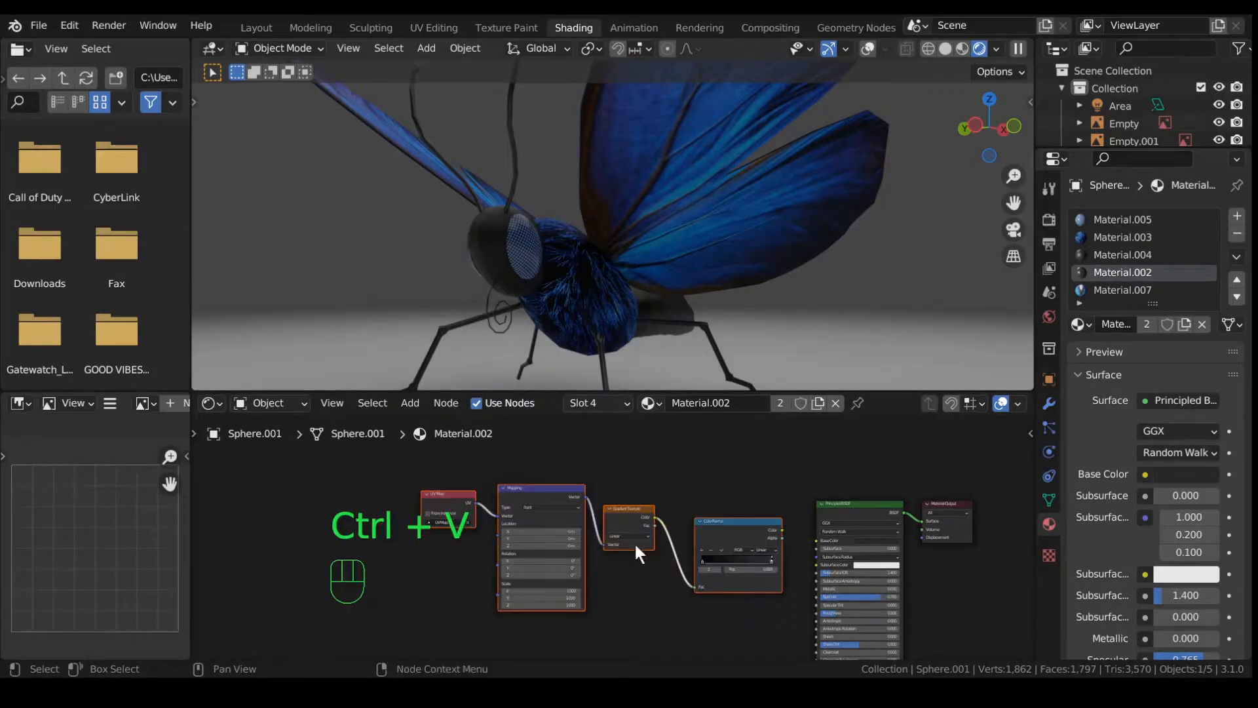
{"action": "left_click_drag", "start_coordinate": [780, 527], "coordinate": [817, 540]}
{"action": "left_click_drag", "start_coordinate": [696, 584], "coordinate": [696, 586]}
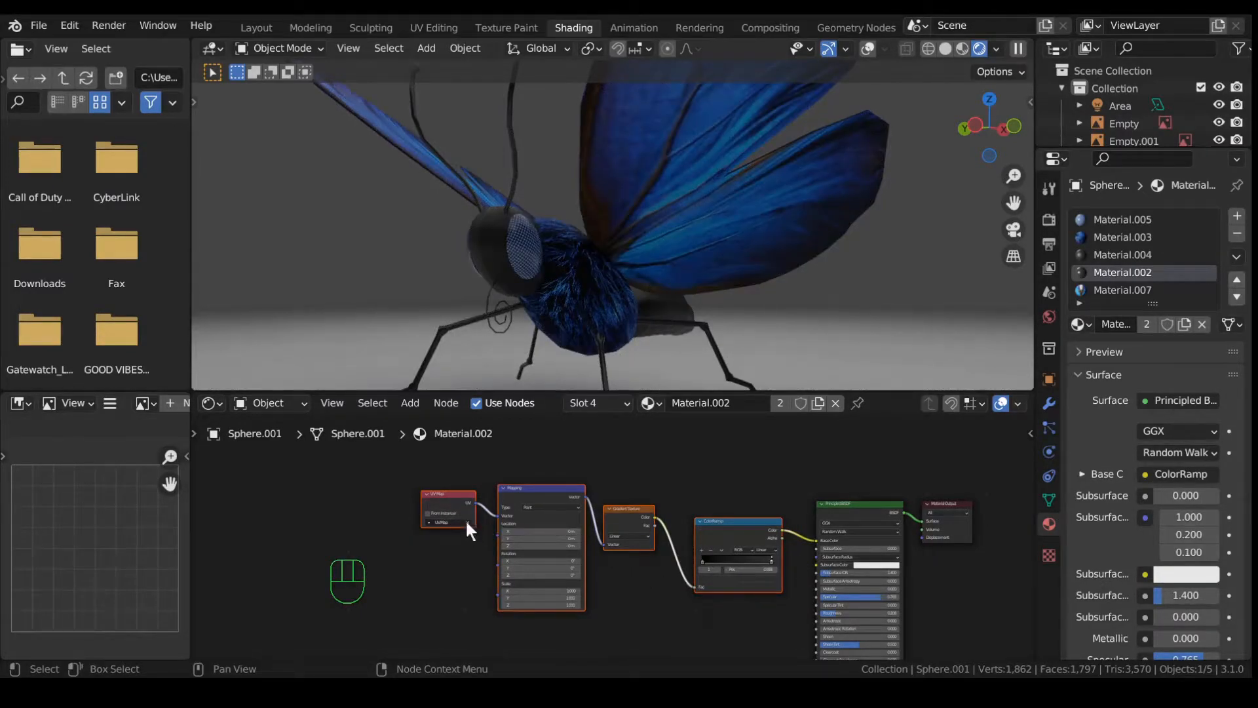
Step: Replace Material.007's Texture Coordinate node with a UV Map node set to UVMap
{"action": "left_click", "coordinate": [1122, 290]}
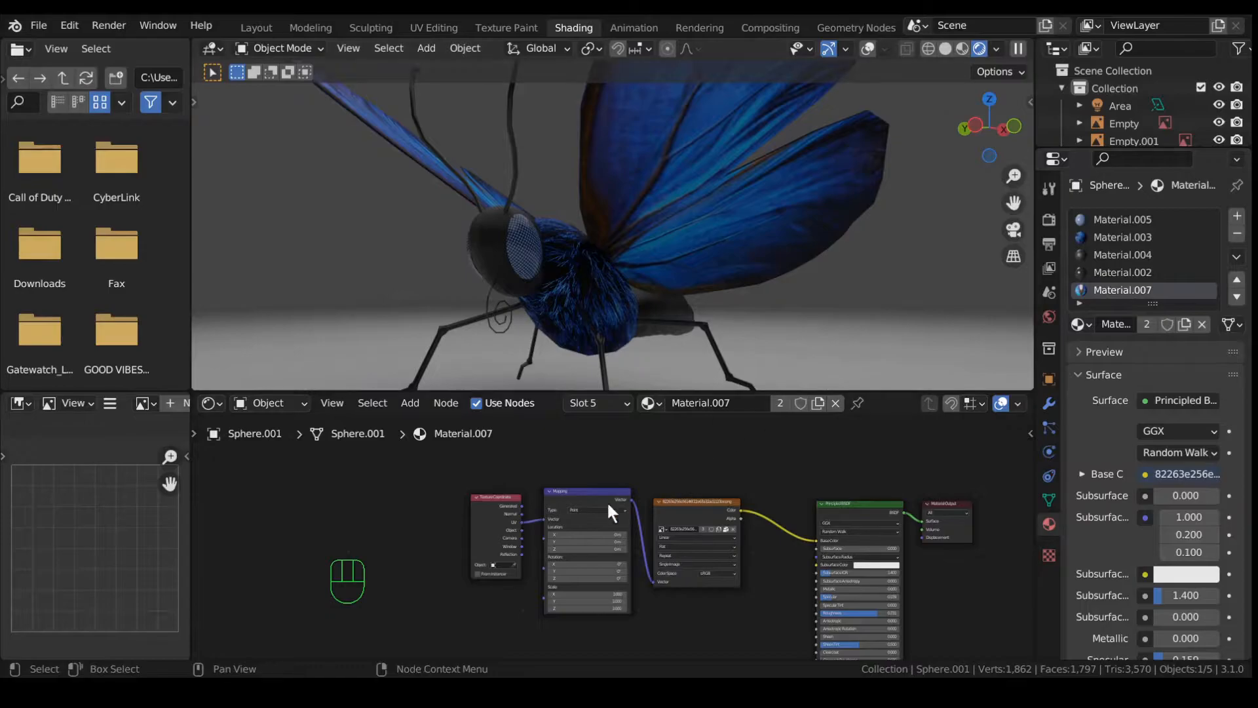
{"action": "left_click", "coordinate": [496, 535]}
{"action": "key", "text": "shift+s"}
{"action": "mouse_move", "coordinate": [494, 534]}
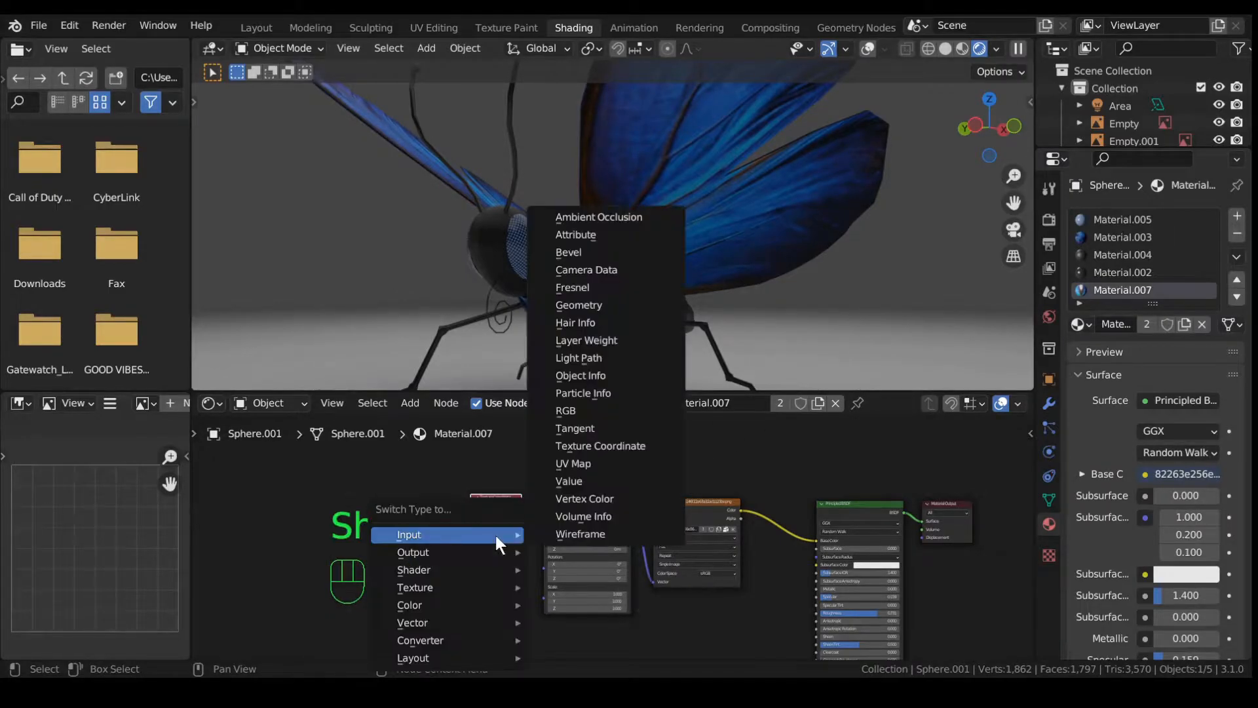
{"action": "left_click", "coordinate": [607, 464]}
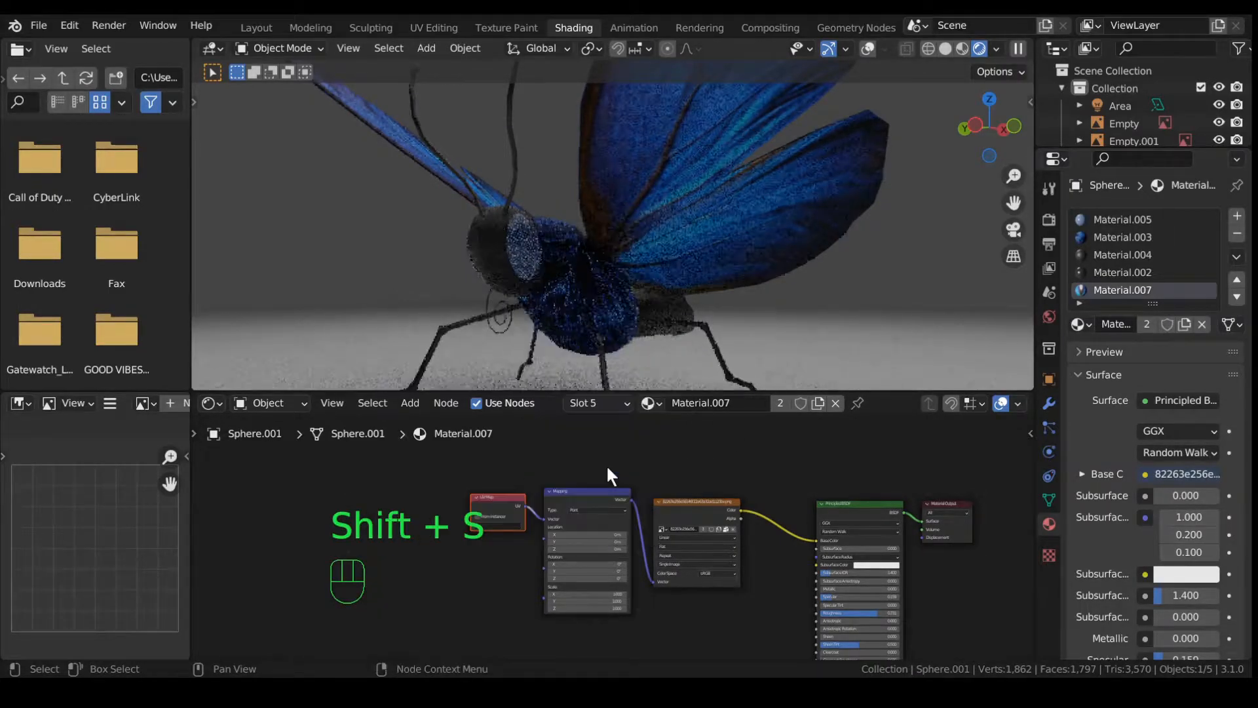
{"action": "left_click", "coordinate": [493, 525]}
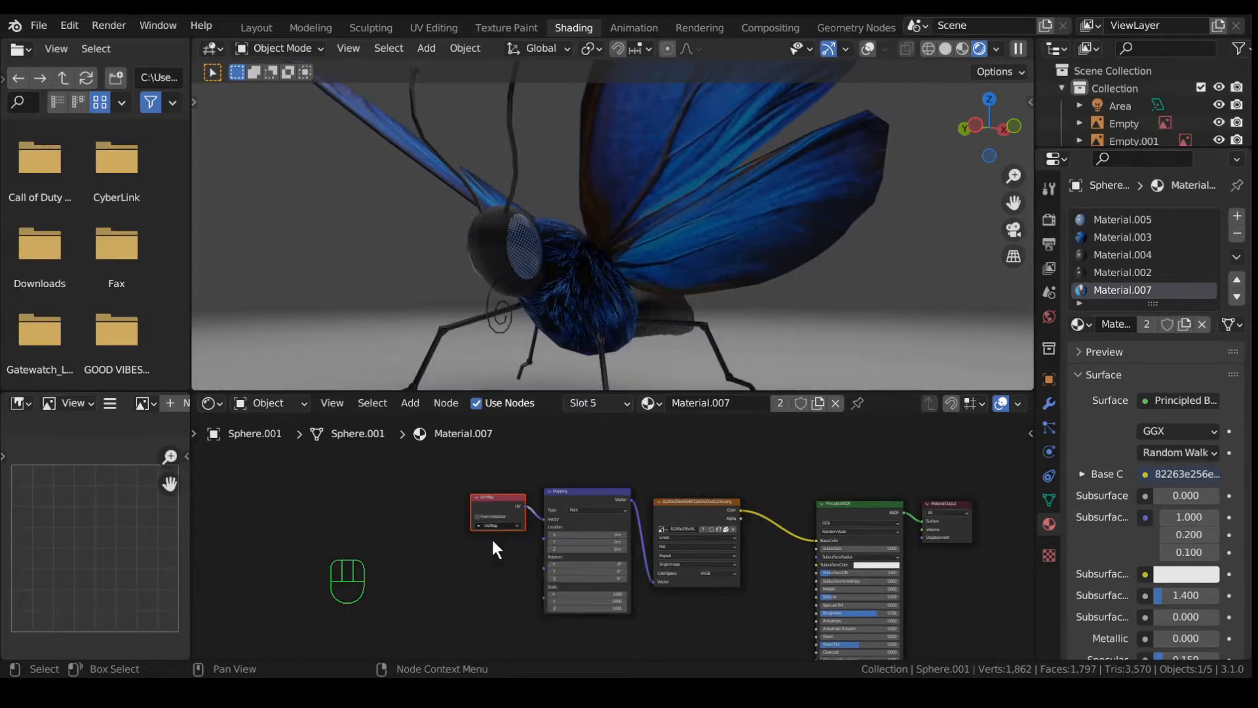
{"action": "scroll", "coordinate": [485, 556], "scroll_direction": "up", "scroll_amount": 4}
{"action": "left_click", "coordinate": [399, 516]}
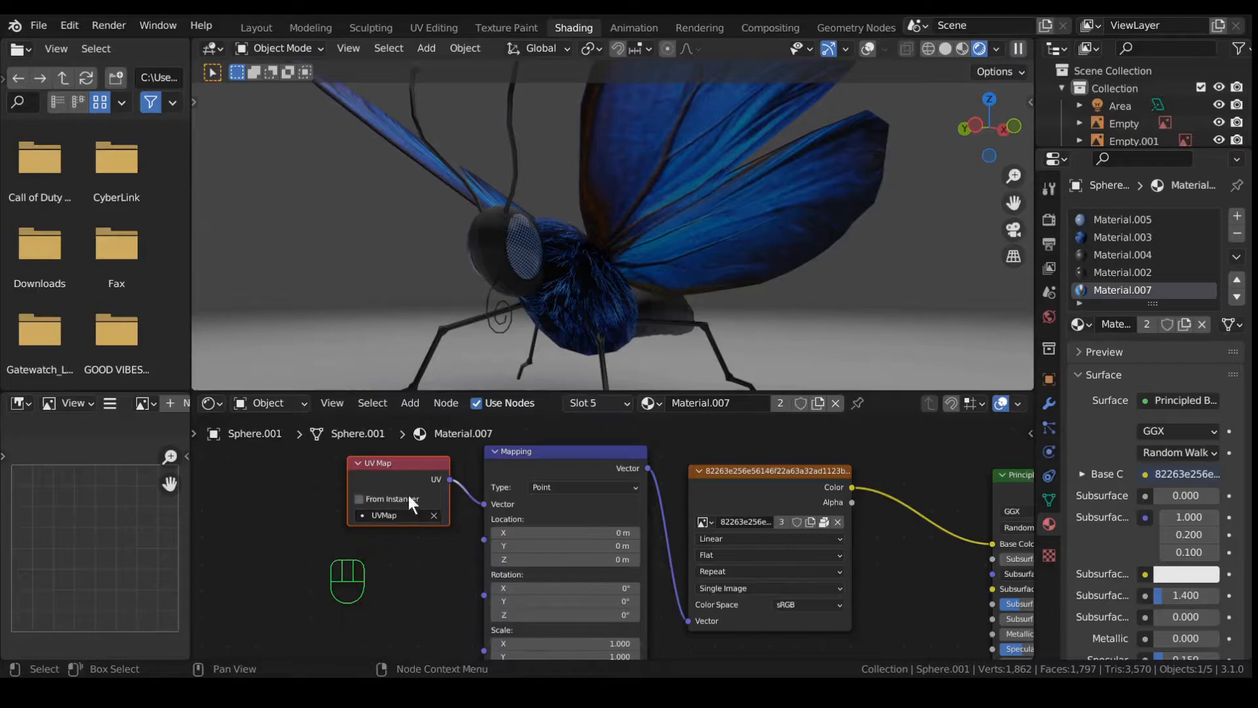
Step: Duplicate Material.007's UV Map node beside the unconnected butterfly texture image node and link its UV output to that node's Vector
{"action": "scroll", "coordinate": [424, 512], "scroll_direction": "down", "scroll_amount": 4}
{"action": "scroll", "coordinate": [746, 494], "scroll_direction": "right", "scroll_amount": 5, "text": "ctrl"}
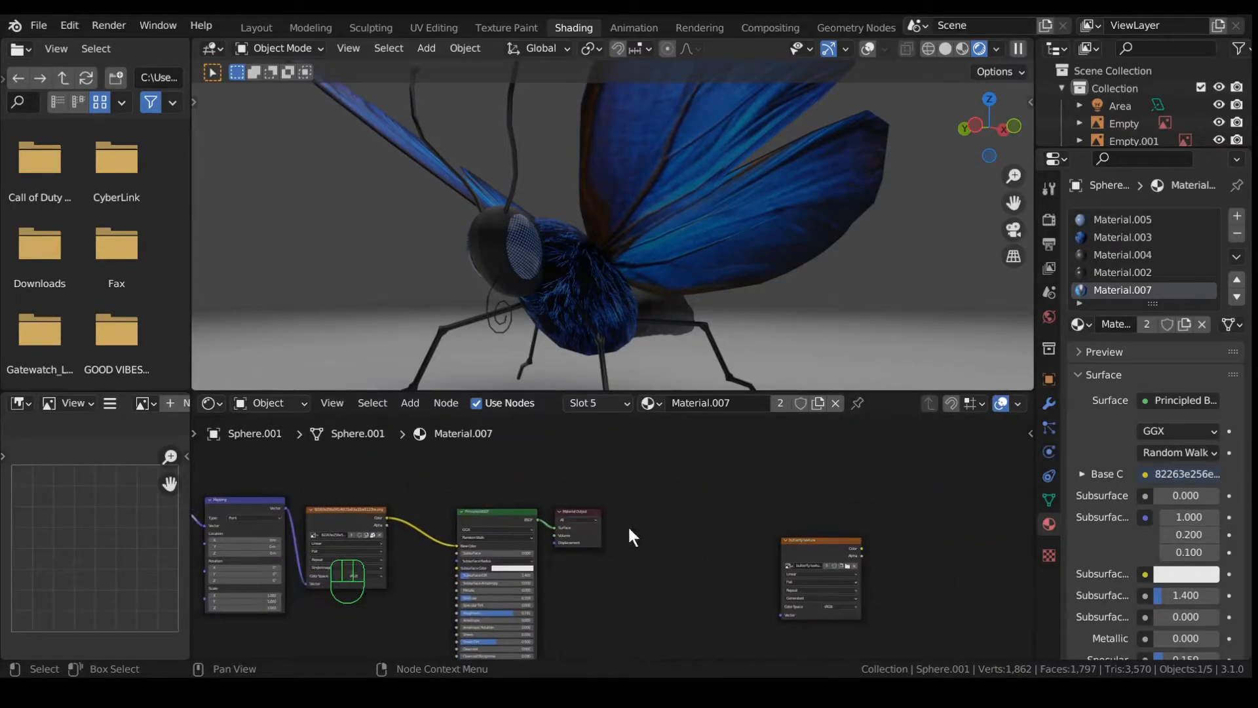
{"action": "scroll", "coordinate": [629, 535], "scroll_direction": "left", "scroll_amount": 5, "text": "ctrl"}
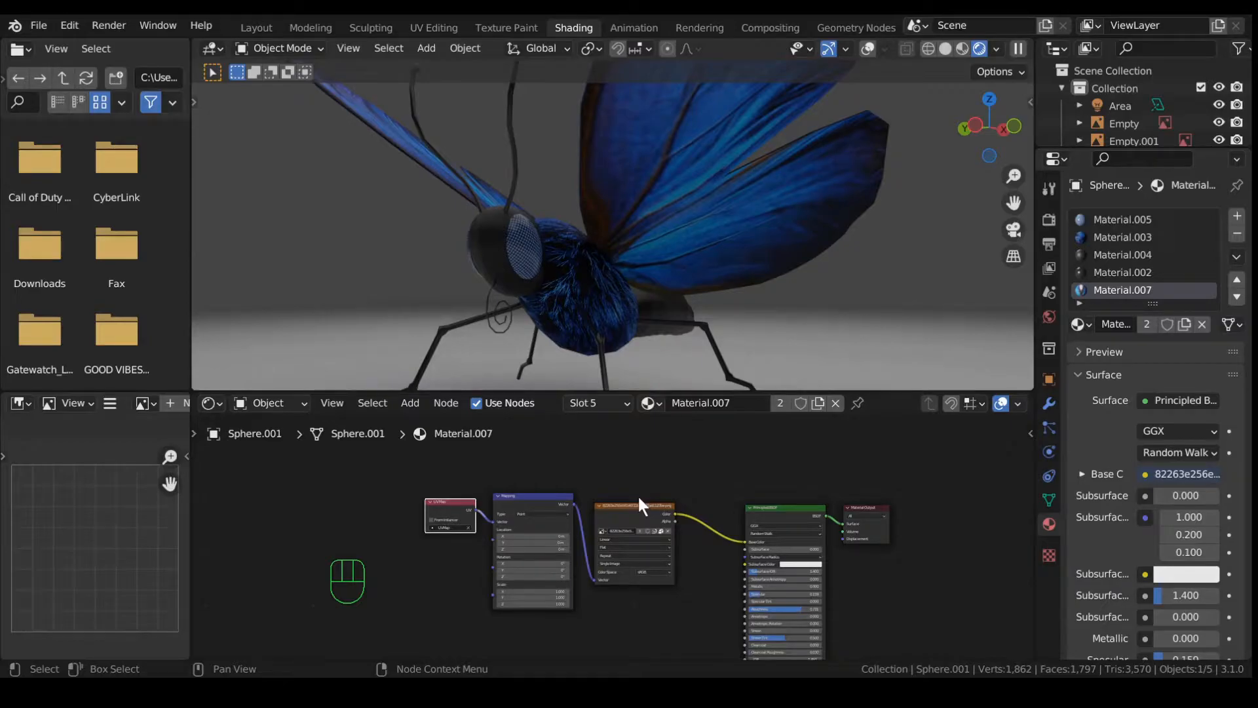
{"action": "key", "text": "shift+d"}
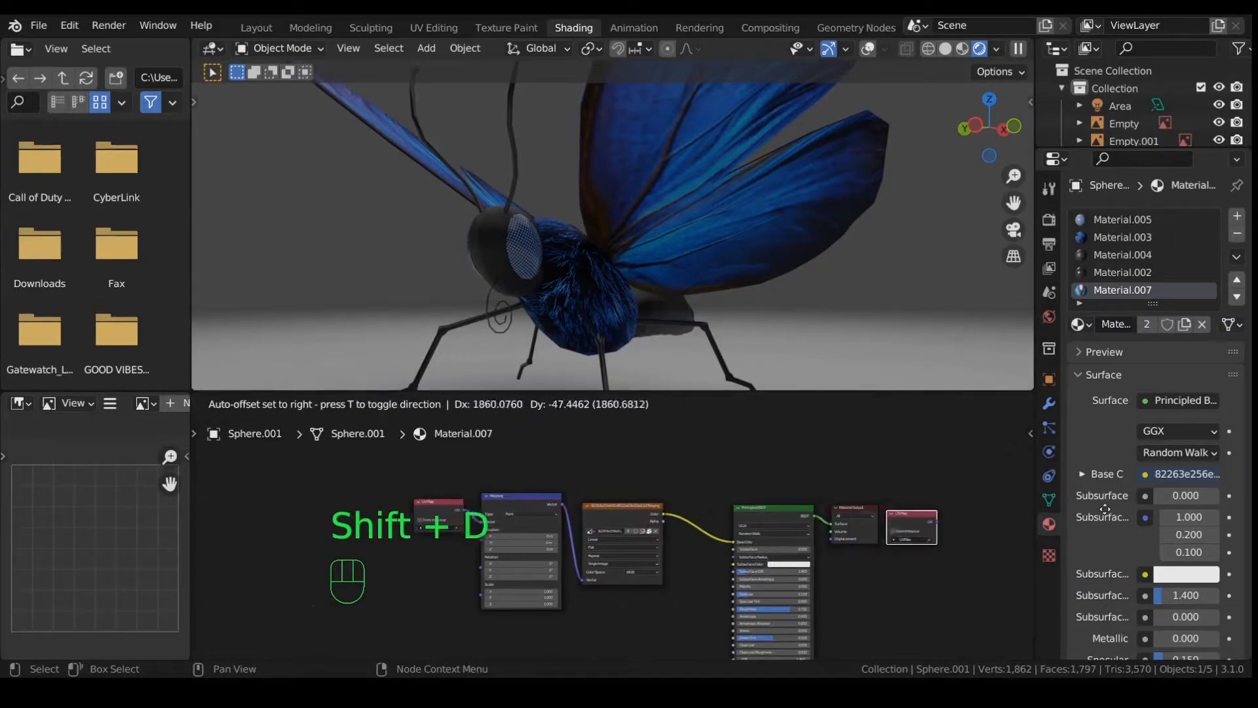
{"action": "left_click", "coordinate": [876, 562]}
{"action": "scroll", "coordinate": [795, 584], "scroll_direction": "up", "scroll_amount": 5}
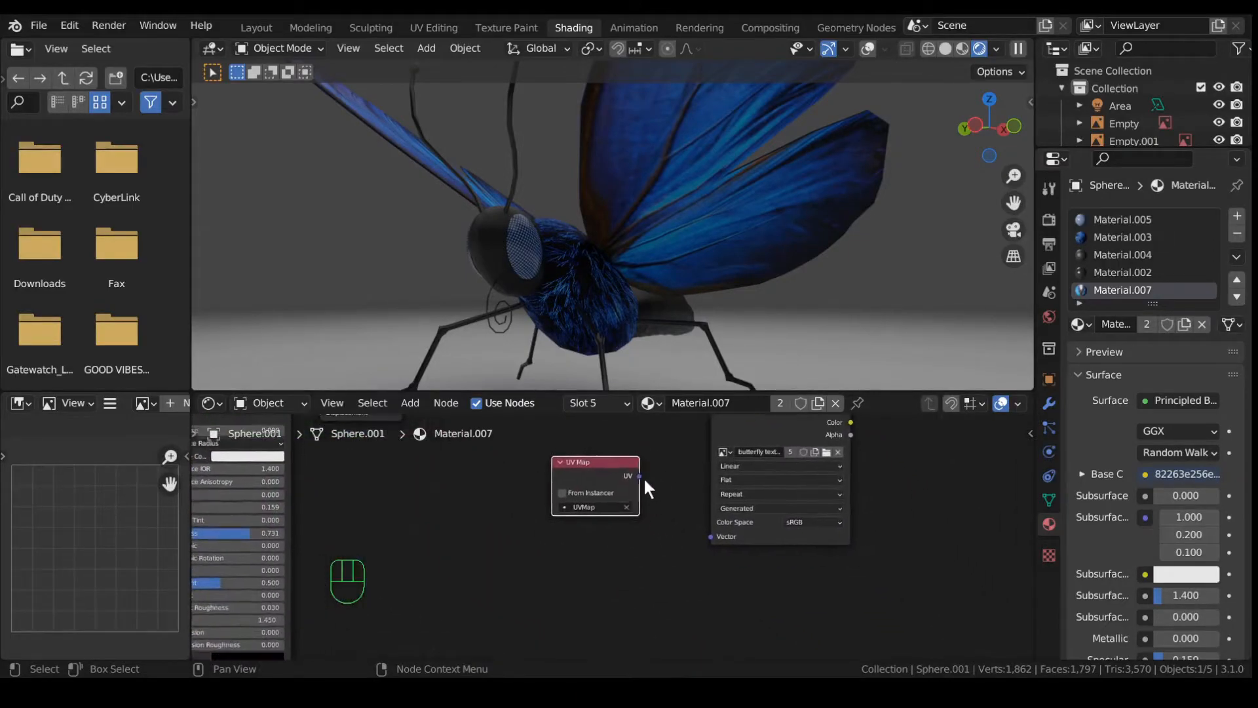
{"action": "left_click_drag", "start_coordinate": [641, 477], "coordinate": [657, 504]}
{"action": "left_click_drag", "start_coordinate": [717, 538], "coordinate": [714, 537]}
{"action": "left_click_drag", "start_coordinate": [608, 465], "coordinate": [590, 505]}
{"action": "left_click", "coordinate": [570, 545]}
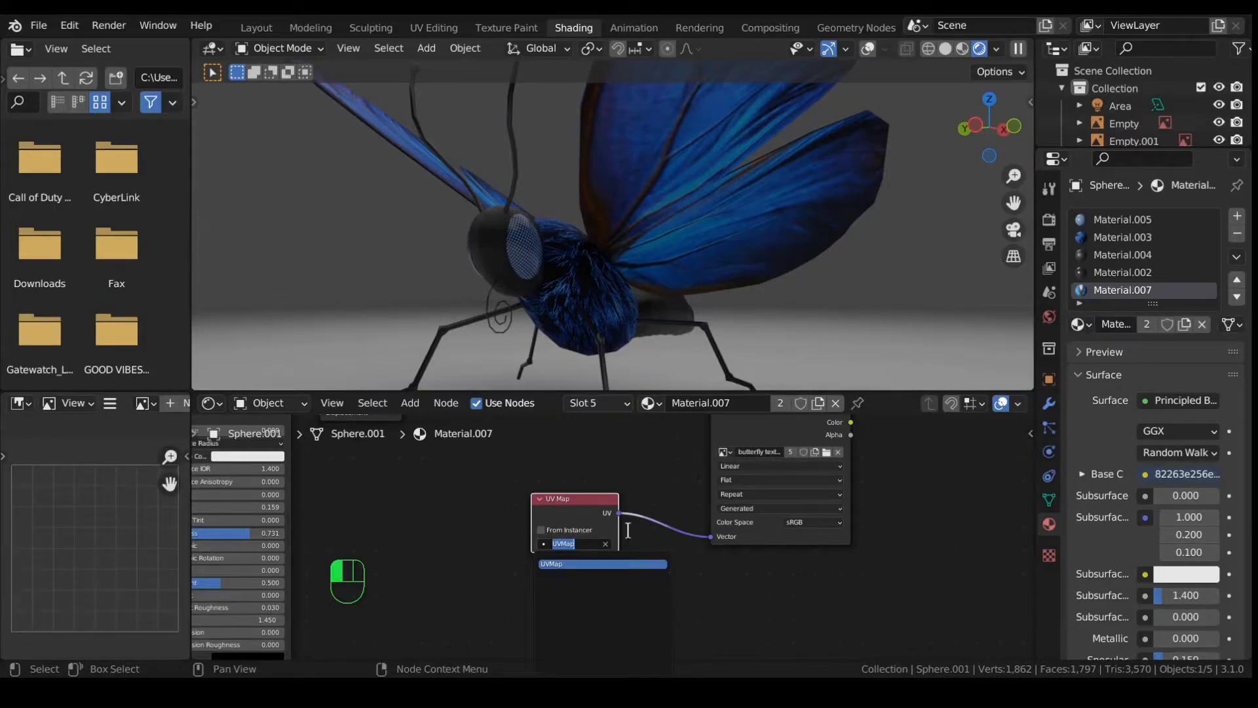
{"action": "left_click", "coordinate": [582, 505]}
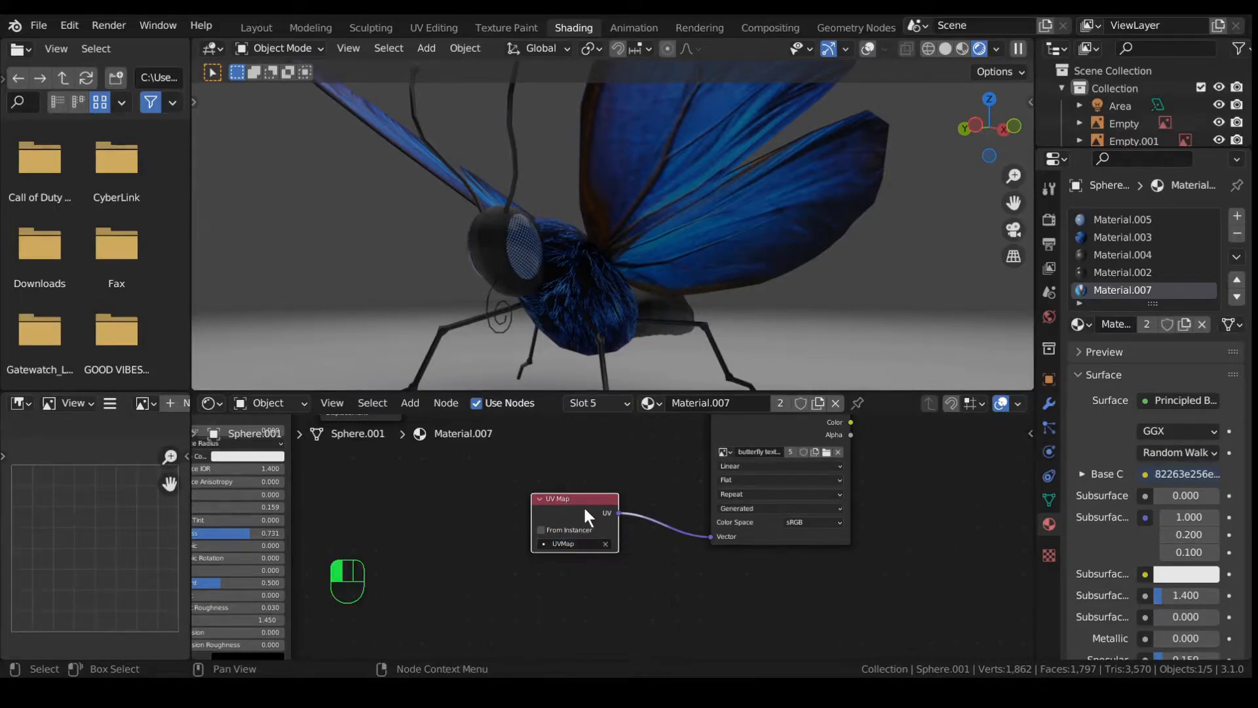
Step: Turn on the viewport overlays, add a second UV map named "butterfly texture" to the mesh and make it active for rendering
{"action": "left_click", "coordinate": [1049, 500]}
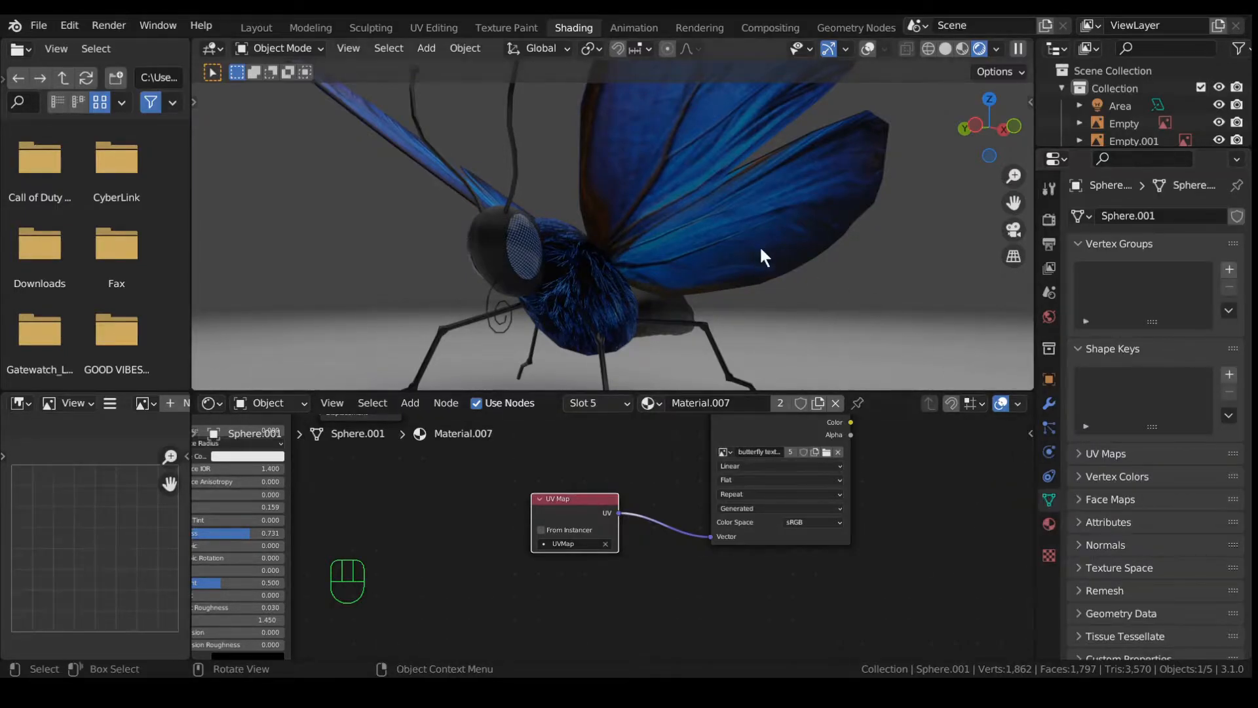
{"action": "left_click", "coordinate": [869, 49]}
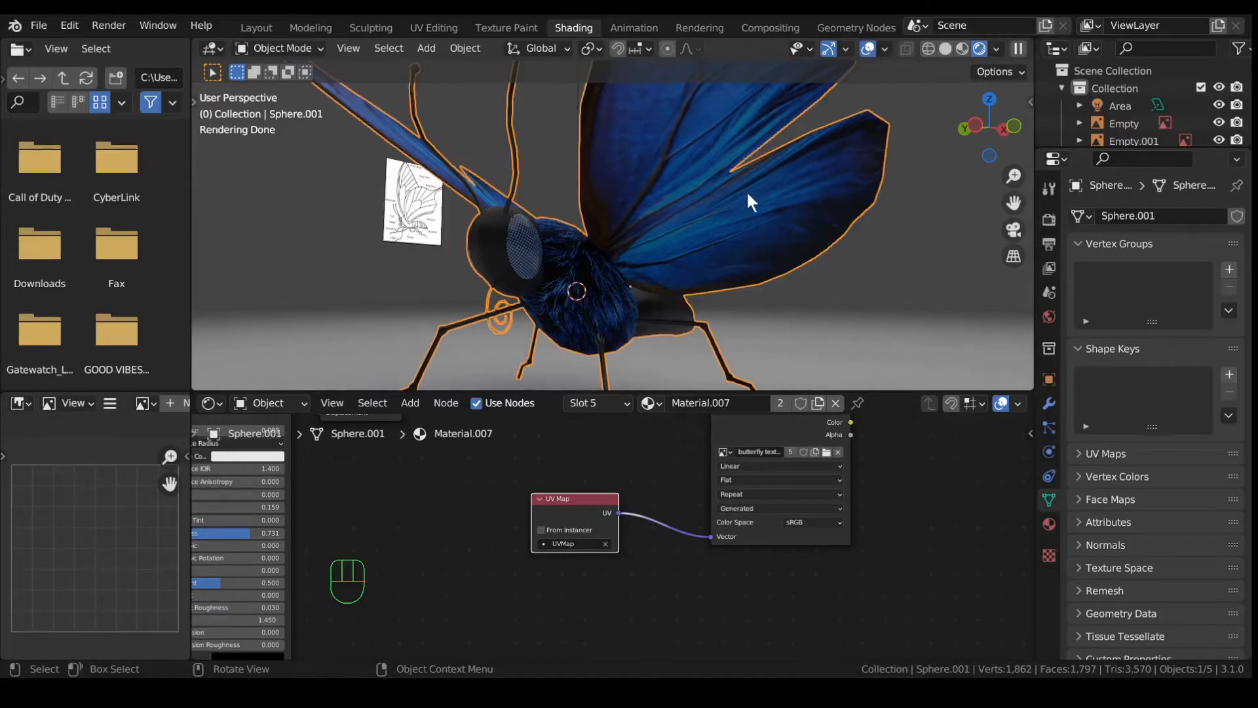
{"action": "left_click", "coordinate": [1089, 453]}
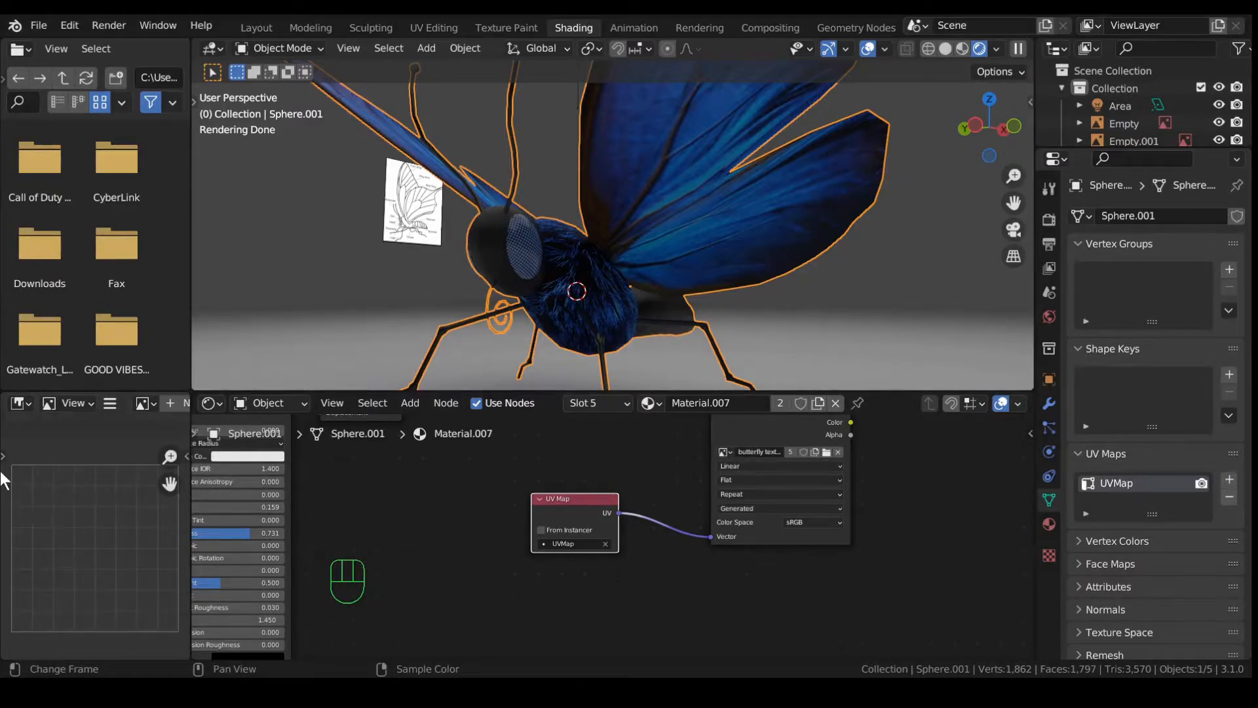
{"action": "left_click", "coordinate": [1230, 481]}
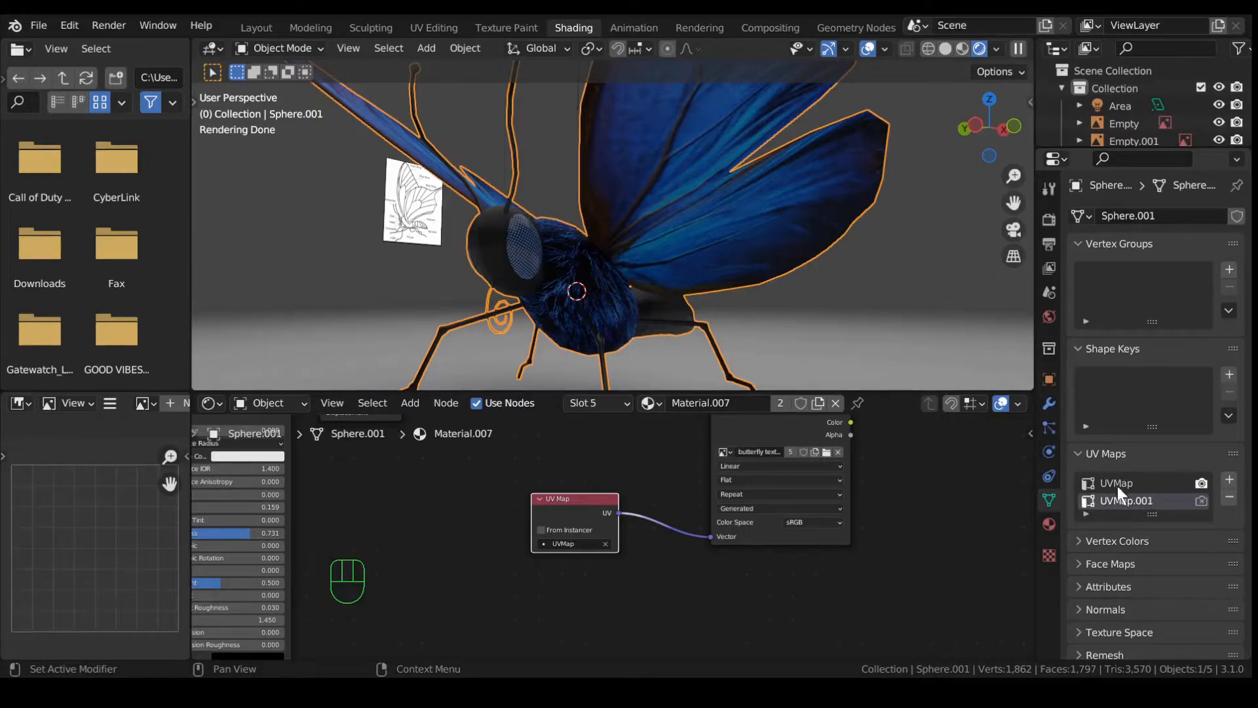
{"action": "double_click", "coordinate": [1127, 500]}
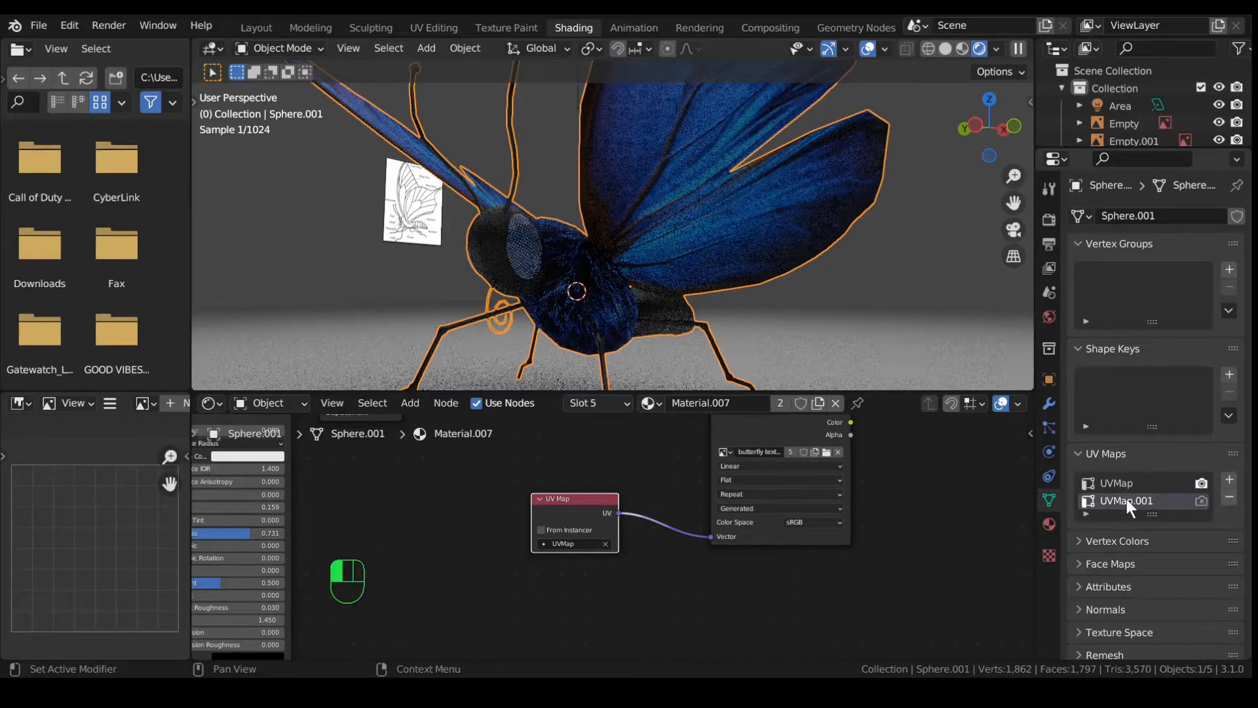
{"action": "type", "text": "butt"}
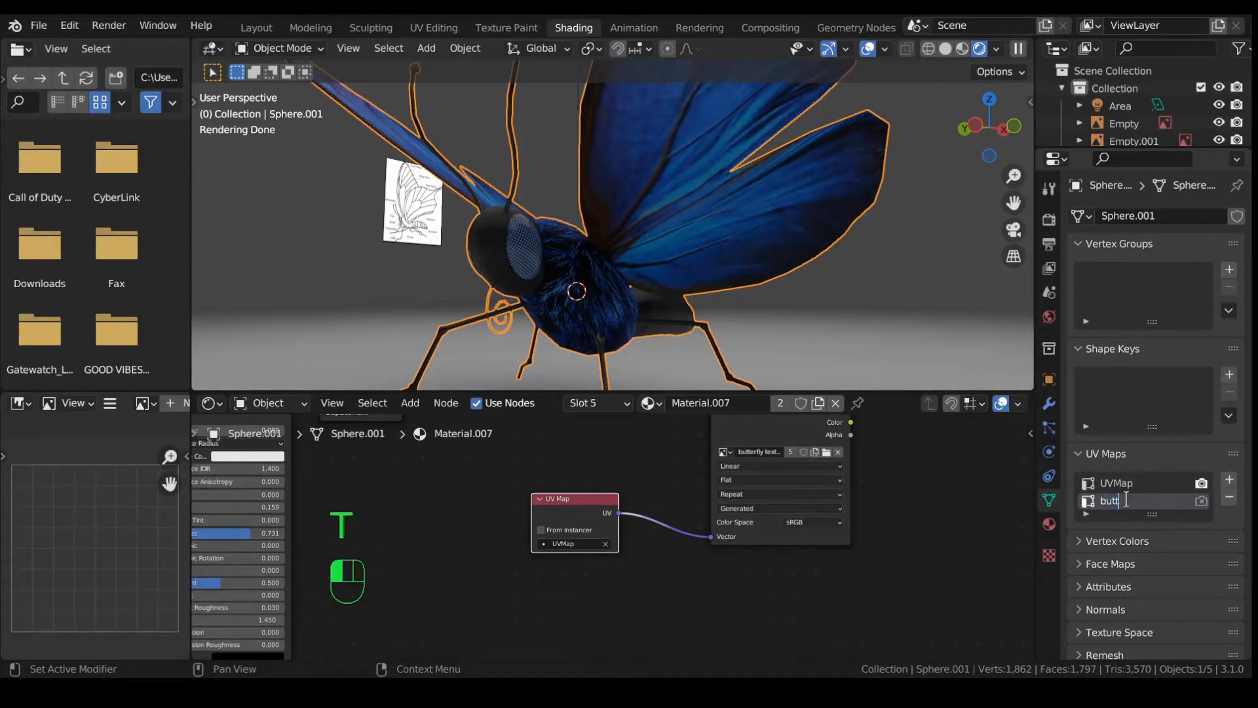
{"action": "type", "text": "erfly texture"}
{"action": "key", "text": "Return"}
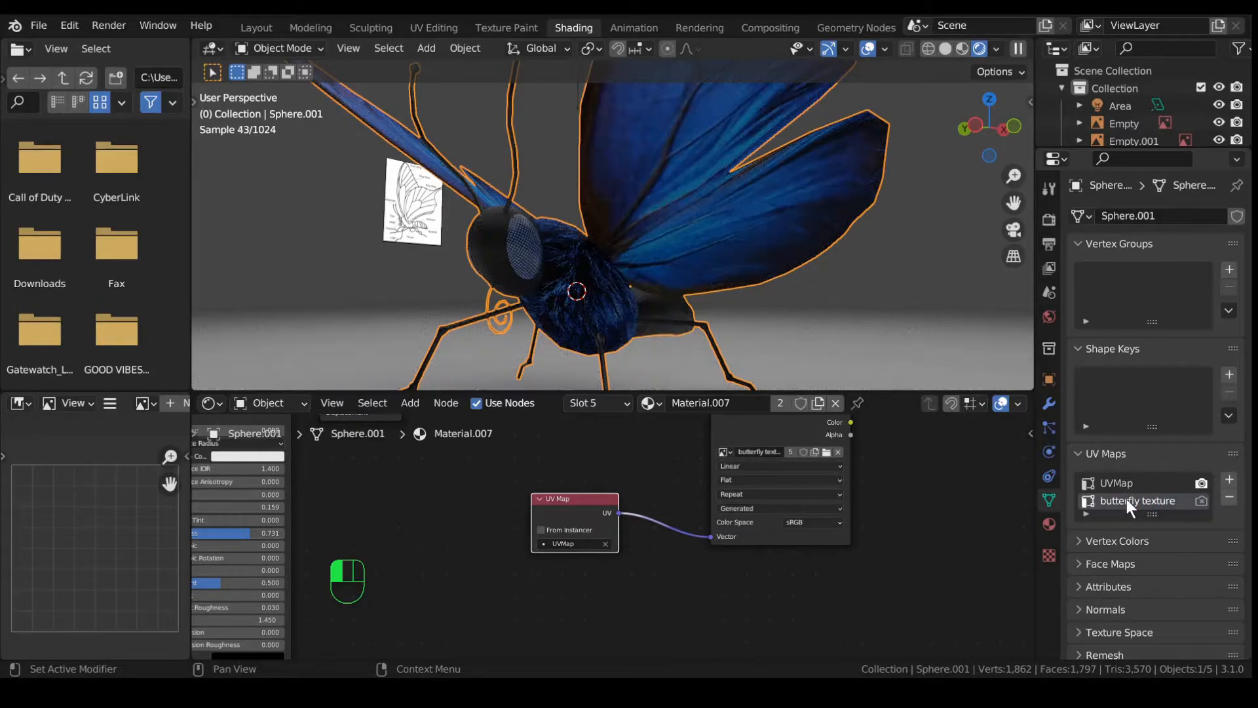
{"action": "left_click", "coordinate": [1200, 502]}
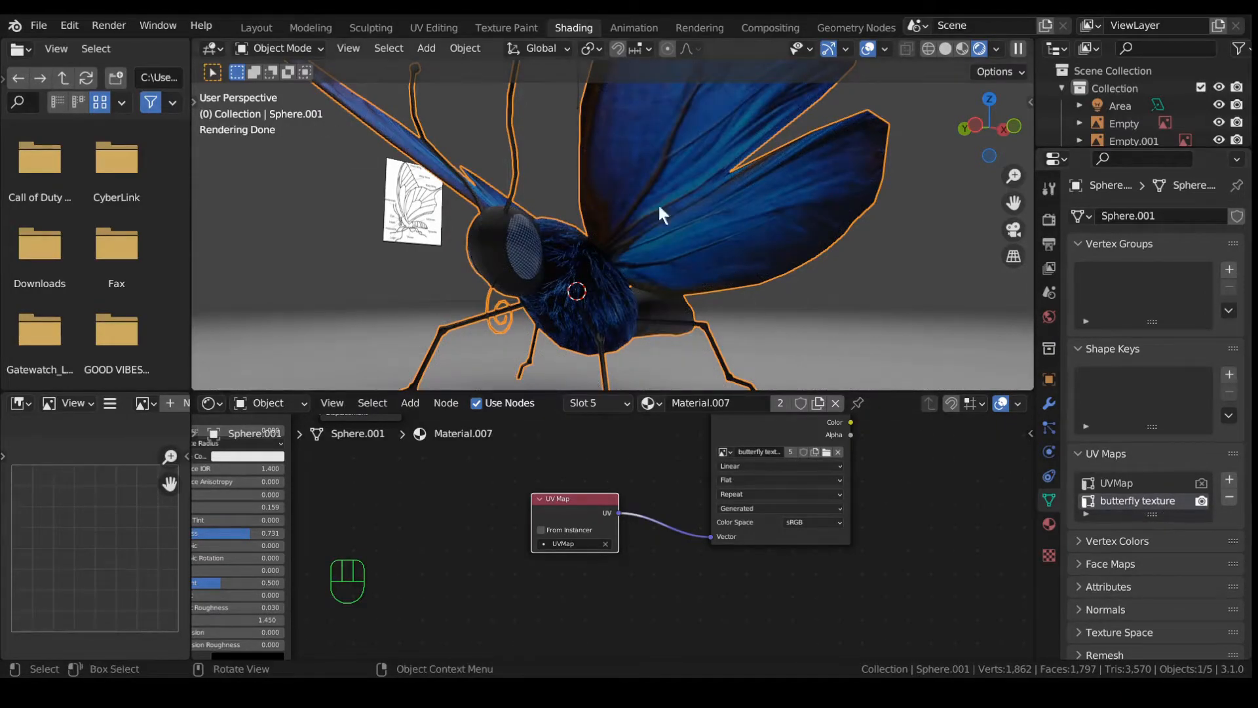
Step: In the UV Editing workspace, show the mesh overlays, select the entire butterfly mesh and apply Unwrap
{"action": "left_click", "coordinate": [439, 25]}
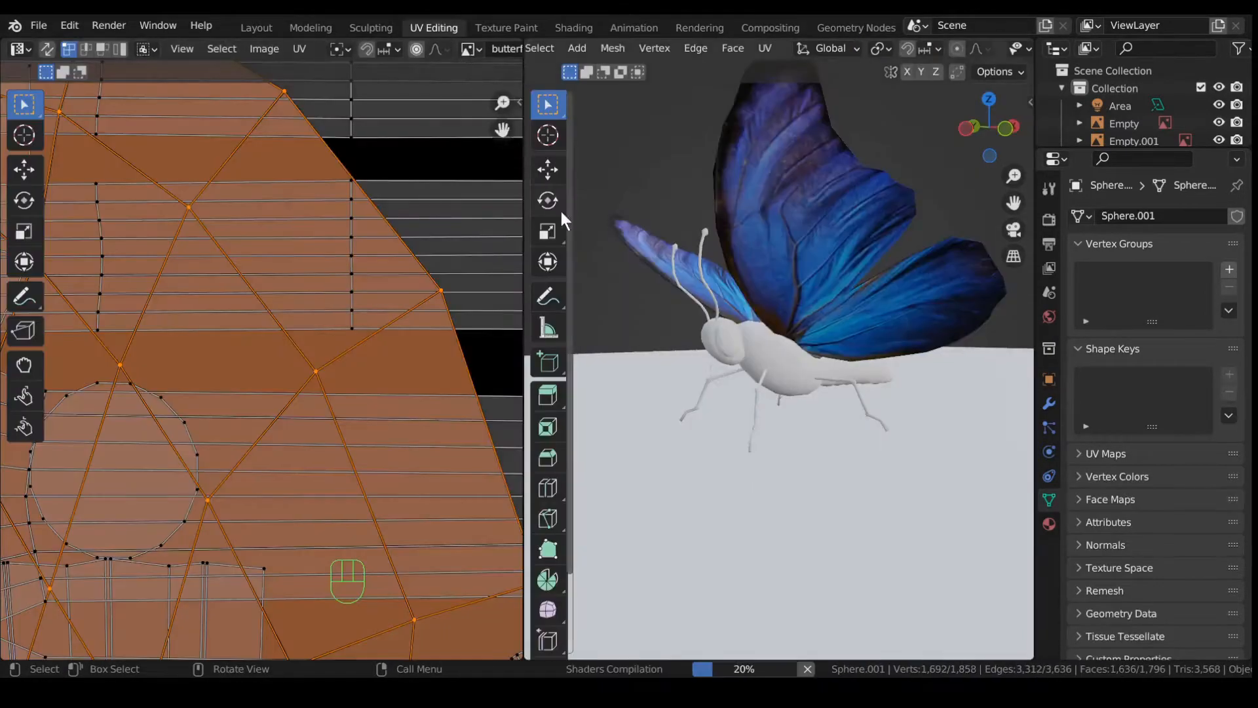
{"action": "scroll", "coordinate": [662, 328], "scroll_direction": "down", "scroll_amount": 5}
{"action": "scroll", "coordinate": [430, 343], "scroll_direction": "down", "scroll_amount": 6}
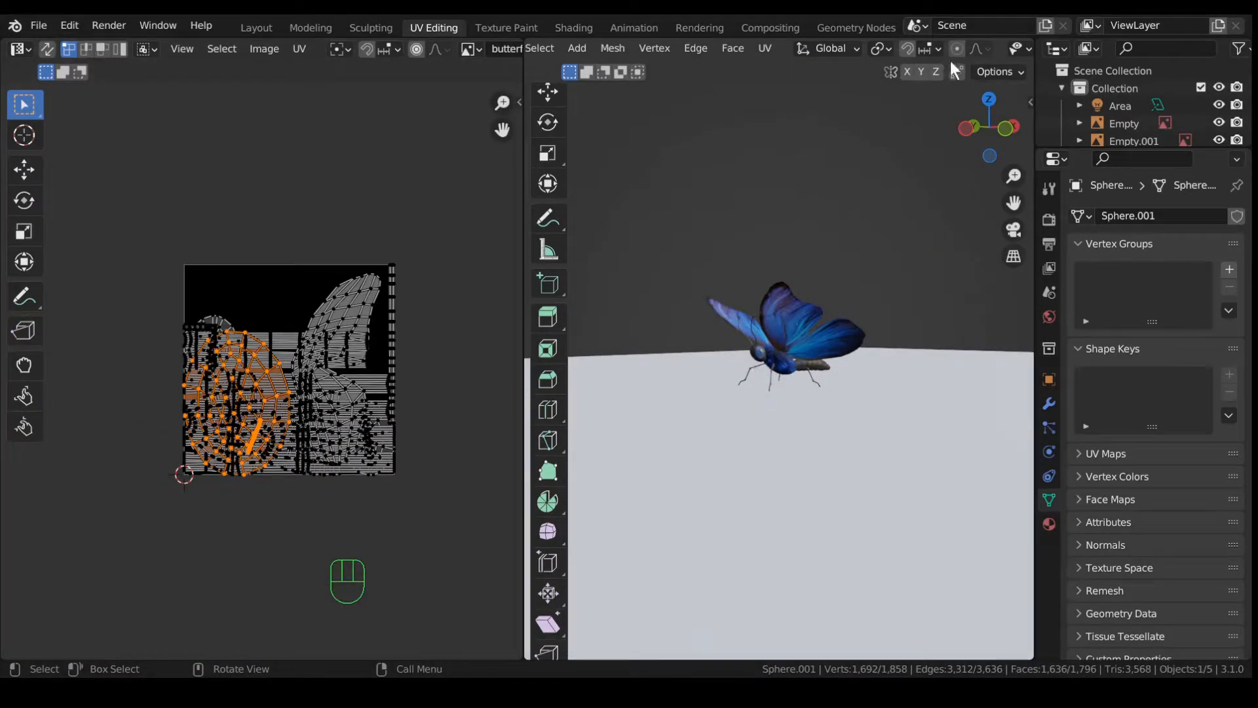
{"action": "scroll", "coordinate": [946, 52], "scroll_direction": "down", "scroll_amount": 3}
{"action": "left_click", "coordinate": [984, 49]}
{"action": "key", "text": "a"}
{"action": "key", "text": "a"}
{"action": "key", "text": "a"}
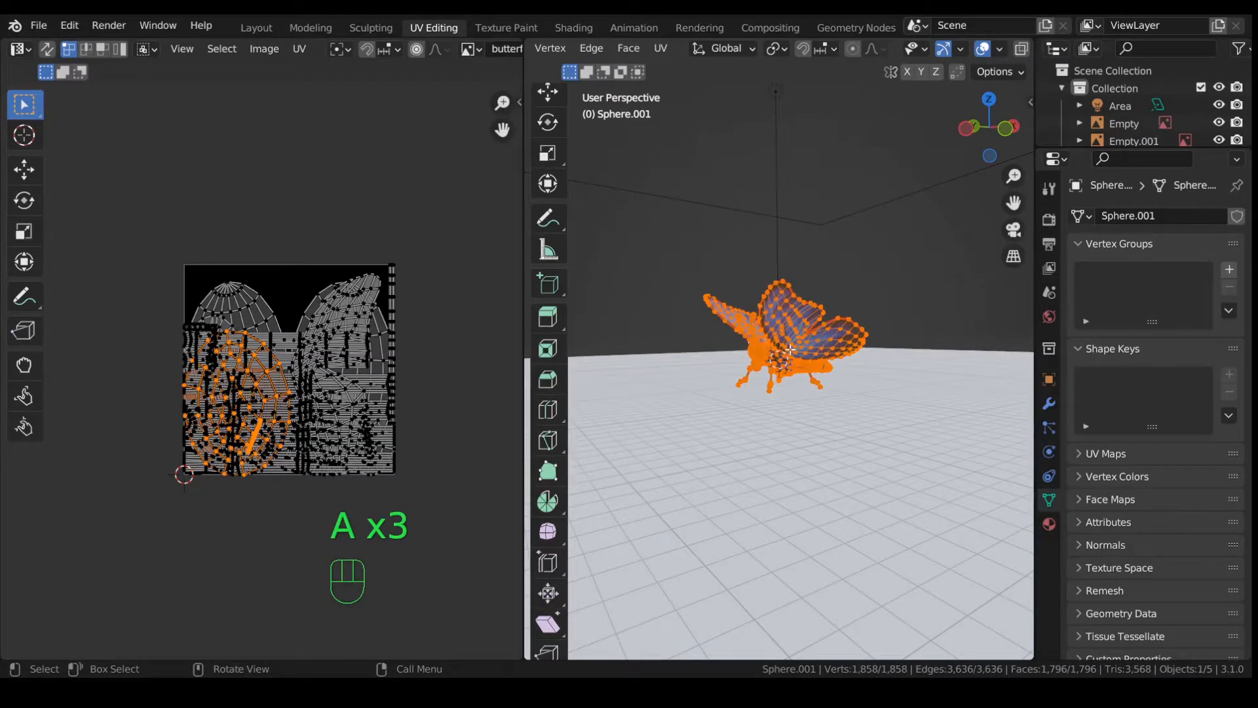
{"action": "key", "text": "u"}
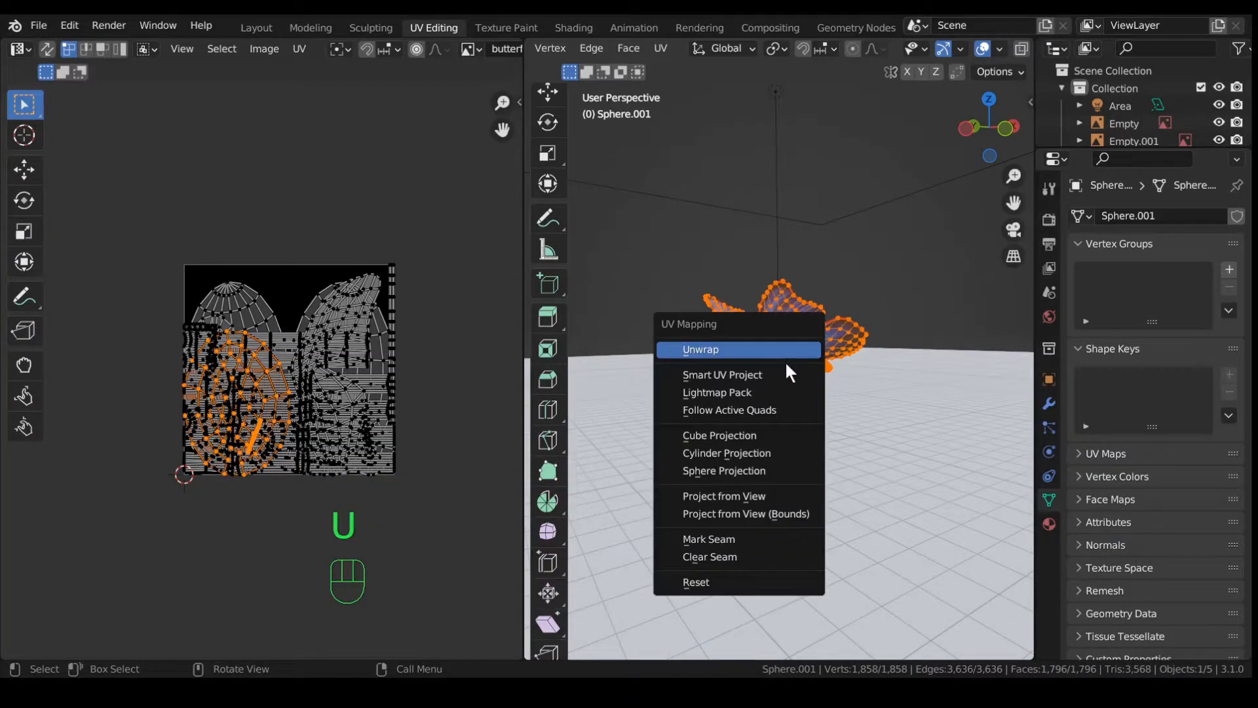
{"action": "left_click", "coordinate": [777, 348]}
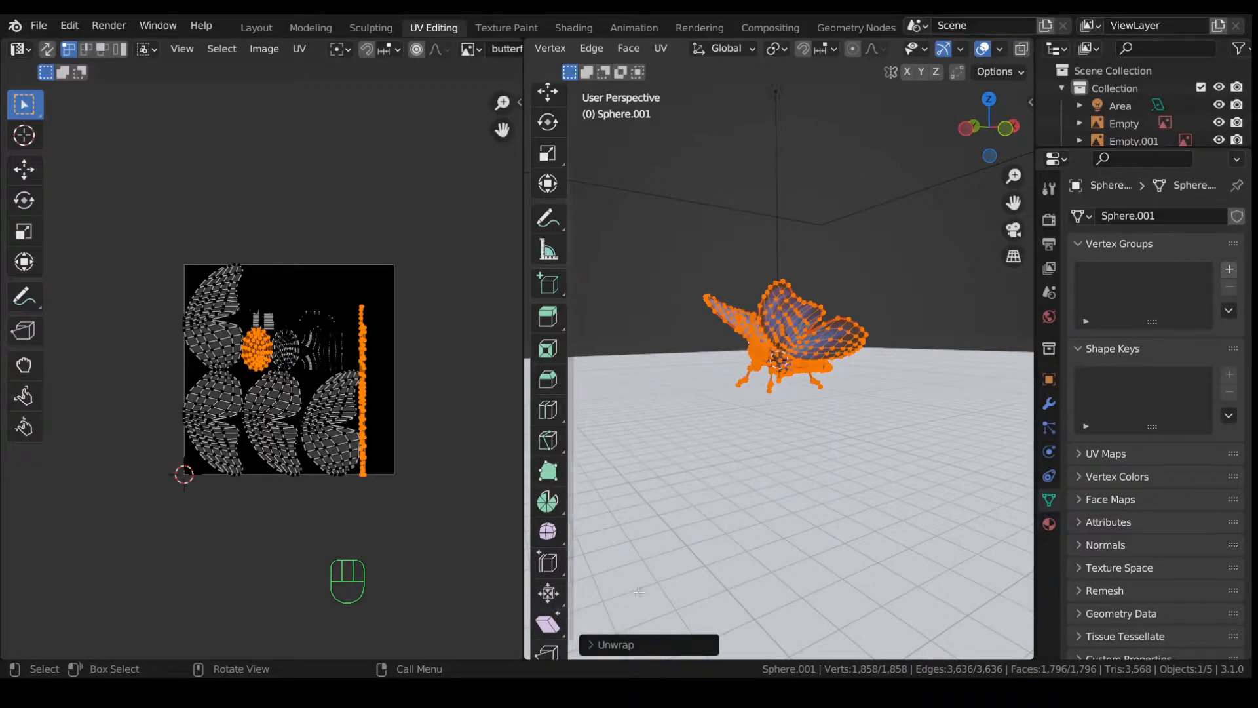
Step: Set the butterfly mesh's Unwrap margin to 0.010
{"action": "left_click", "coordinate": [672, 645]}
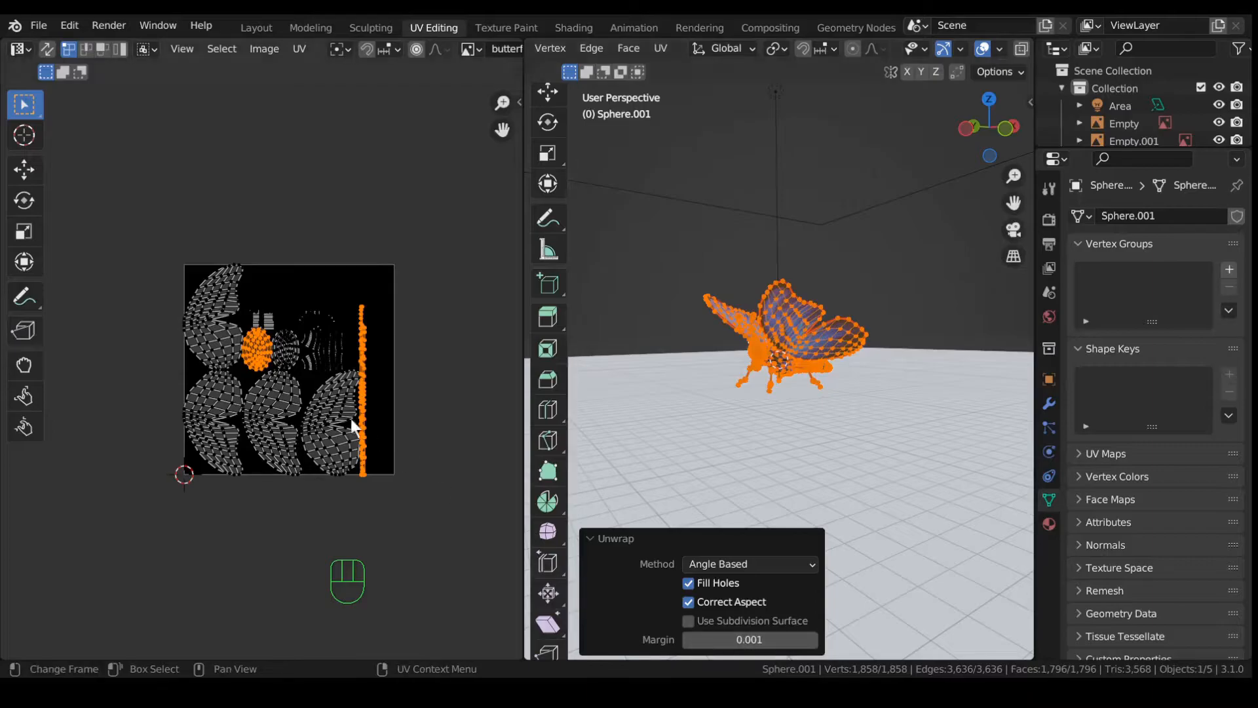
{"action": "scroll", "coordinate": [341, 407], "scroll_direction": "up", "scroll_amount": 4}
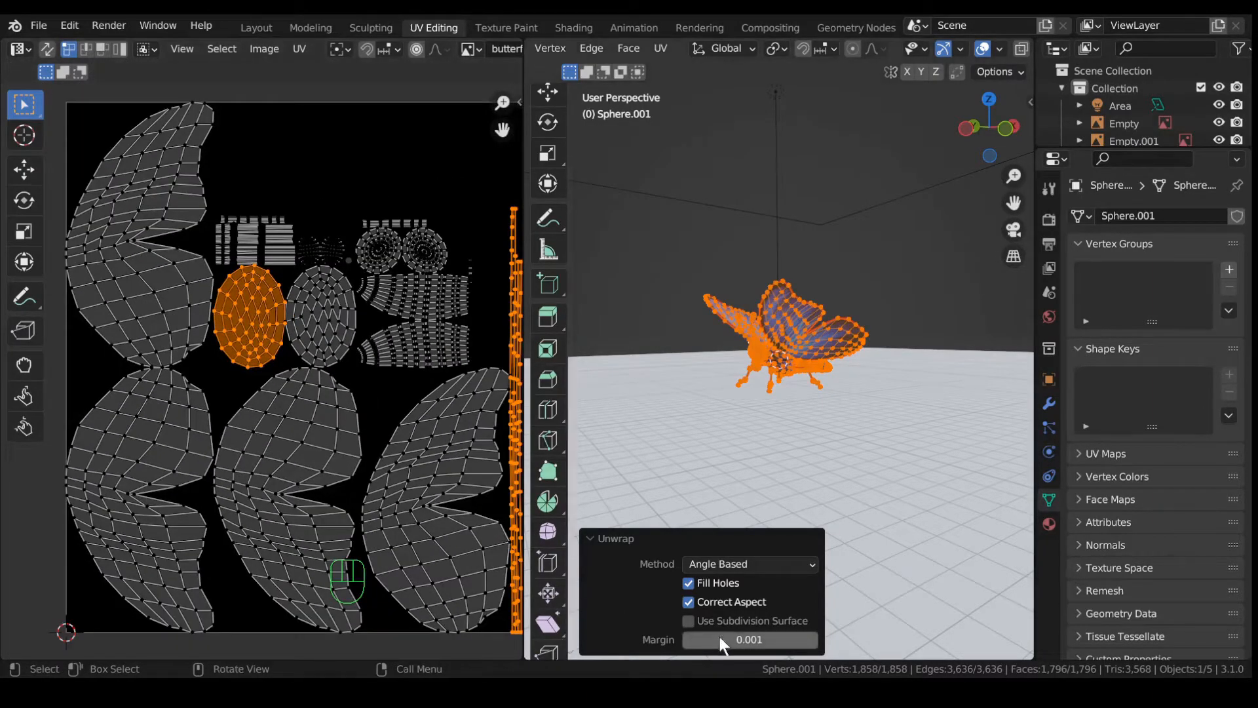
{"action": "left_click_drag", "start_coordinate": [716, 639], "coordinate": [683, 639], "text": "shift"}
Step: Examine the spacing between the butterfly's unwrapped UV islands and their fit within the image bounds
{"action": "scroll", "coordinate": [367, 287], "scroll_direction": "down", "scroll_amount": 3}
{"action": "scroll", "coordinate": [368, 286], "scroll_direction": "up", "scroll_amount": 3}
{"action": "scroll", "coordinate": [367, 274], "scroll_direction": "down", "scroll_amount": 2}
{"action": "middle_click_drag", "start_coordinate": [416, 314], "coordinate": [356, 331]}
{"action": "scroll", "coordinate": [352, 351], "scroll_direction": "up", "scroll_amount": 3}
{"action": "scroll", "coordinate": [352, 352], "scroll_direction": "down", "scroll_amount": 2}
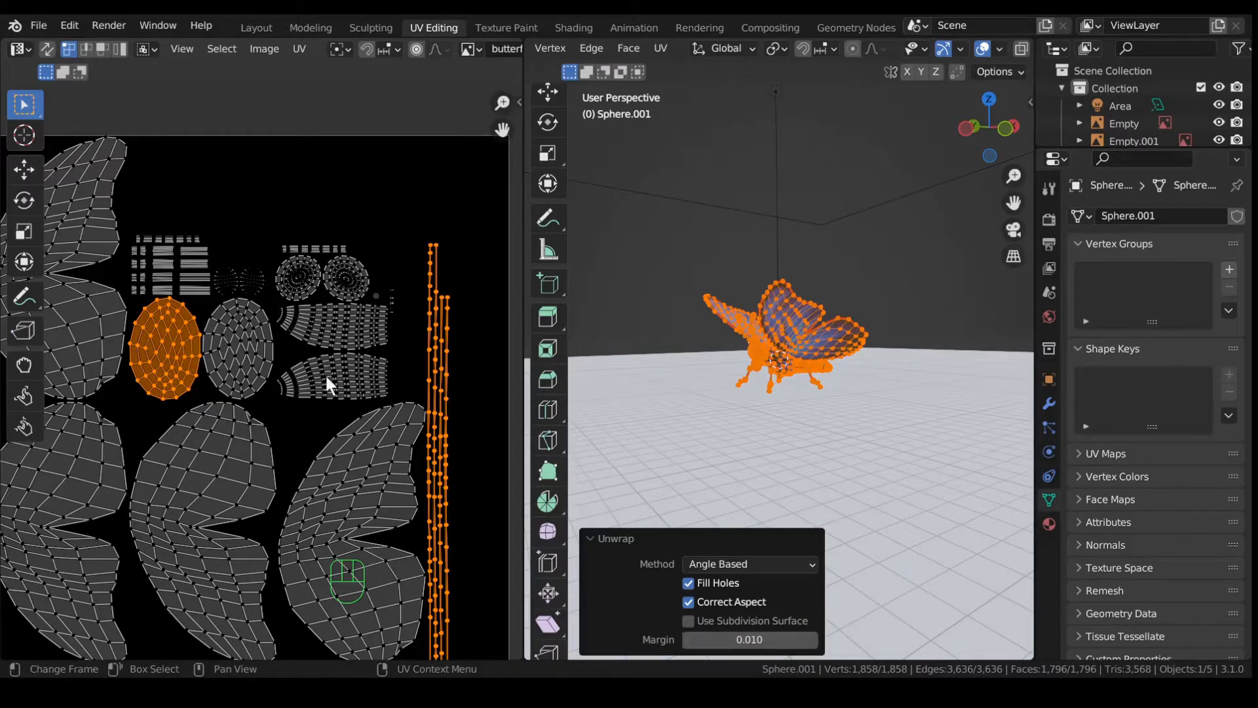
{"action": "scroll", "coordinate": [325, 374], "scroll_direction": "down", "scroll_amount": 1}
{"action": "scroll", "coordinate": [336, 367], "scroll_direction": "up", "scroll_amount": 6}
{"action": "scroll", "coordinate": [375, 321], "scroll_direction": "down", "scroll_amount": 5}
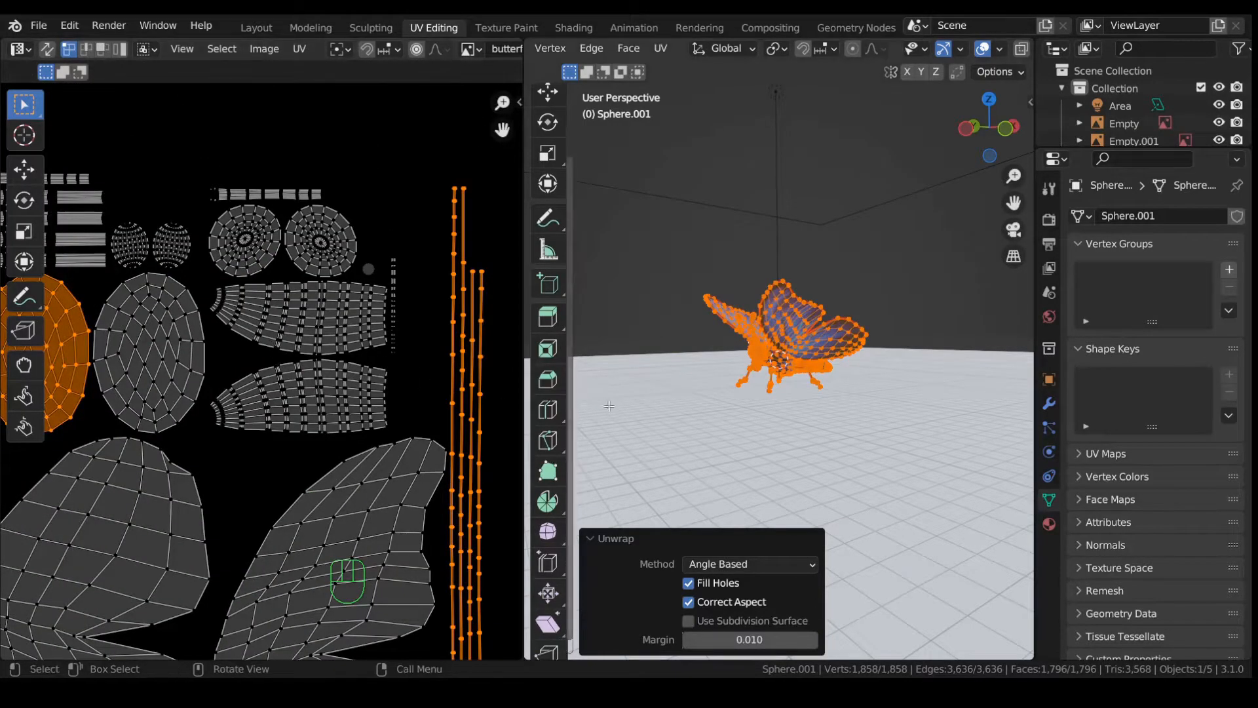
{"action": "scroll", "coordinate": [268, 394], "scroll_direction": "down", "scroll_amount": 3}
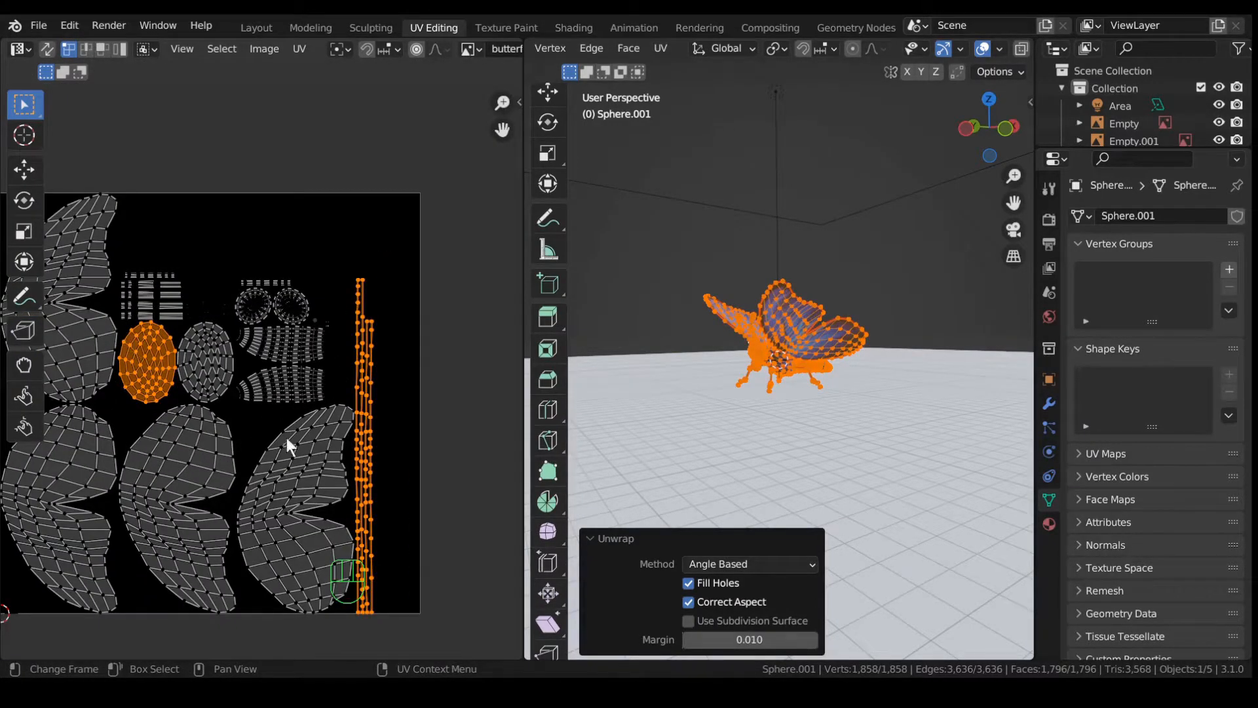
{"action": "middle_click_drag", "start_coordinate": [325, 389], "coordinate": [373, 383]}
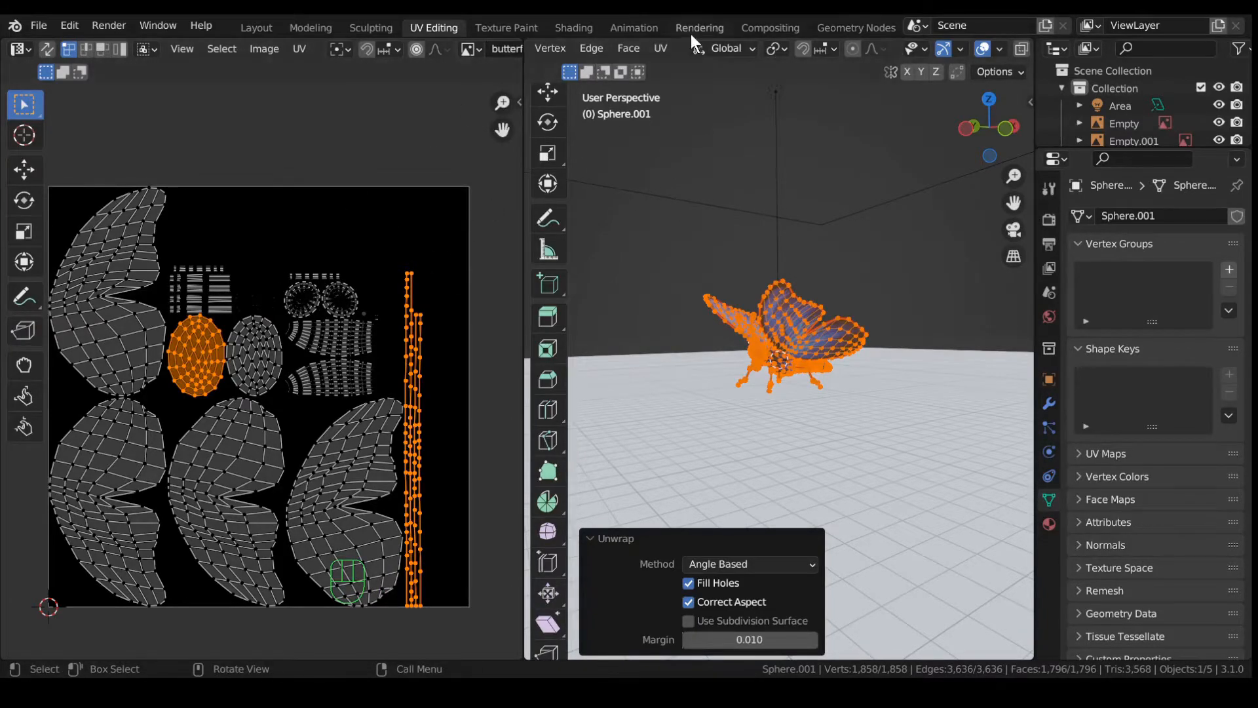
Step: In the Shading workspace, set the UV Map node feeding Material.007's butterfly texture image to the "butterfly texture" UV map
{"action": "left_click", "coordinate": [563, 25]}
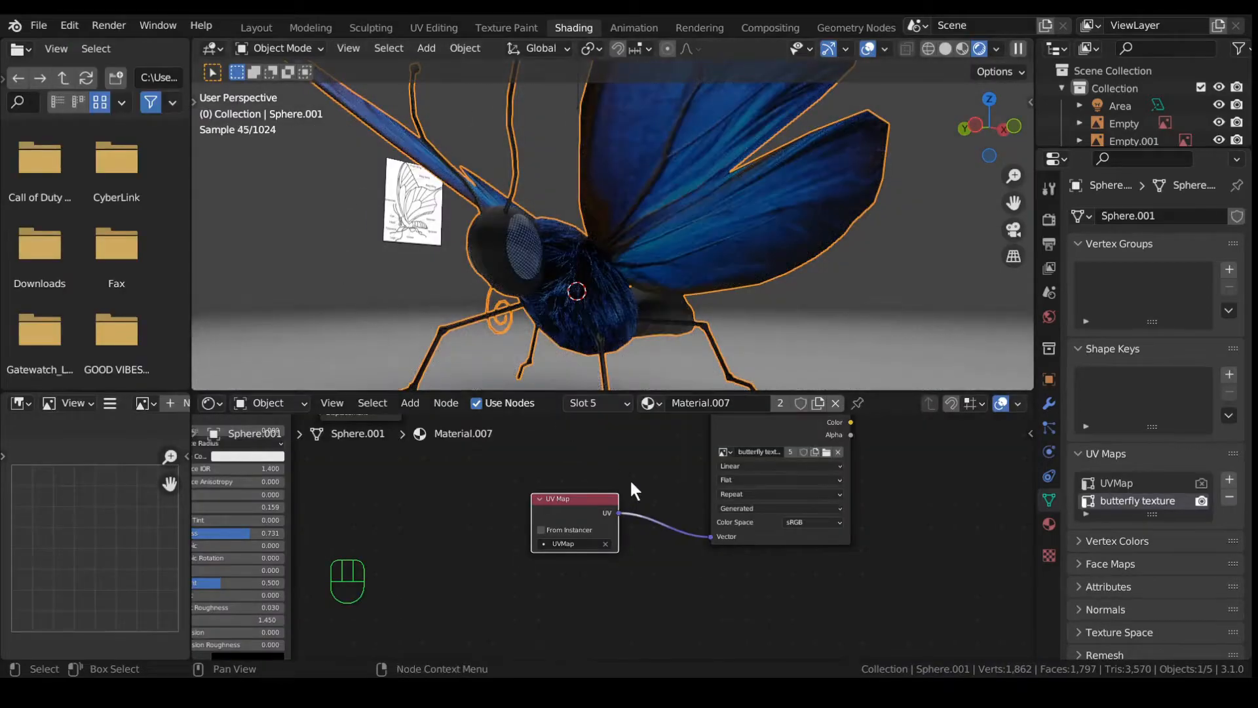
{"action": "scroll", "coordinate": [636, 469], "scroll_direction": "up", "scroll_amount": 1}
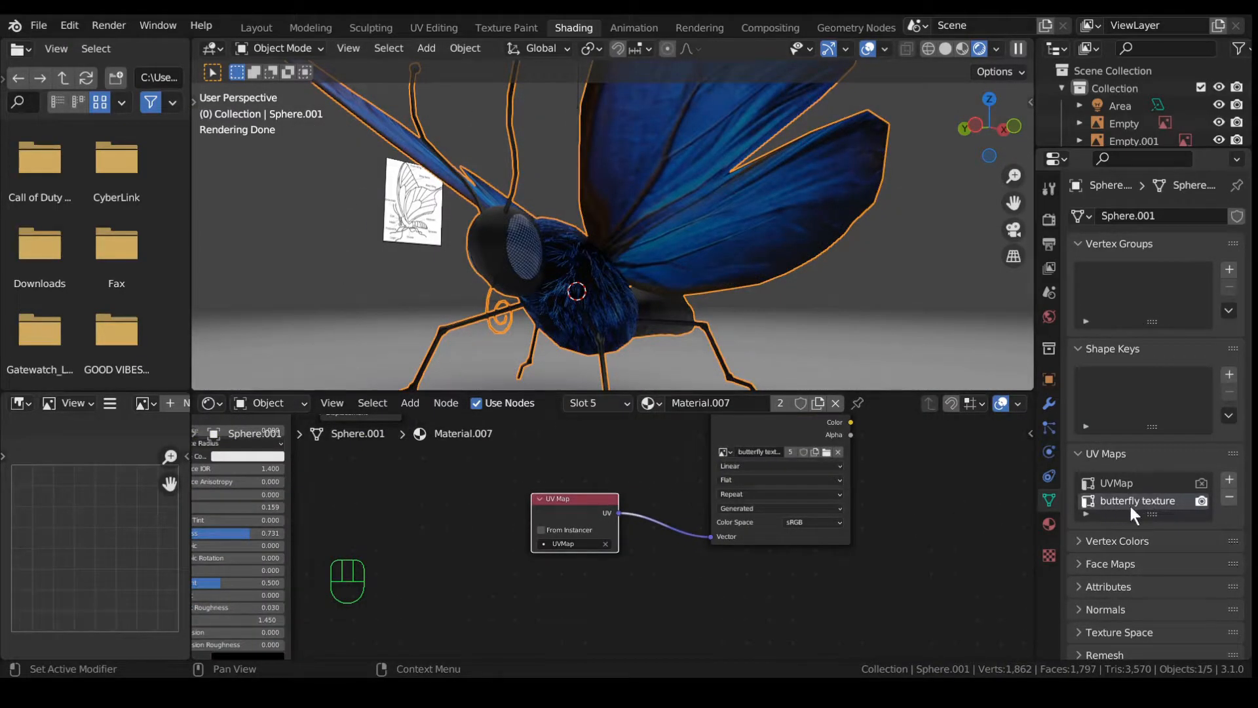
{"action": "scroll", "coordinate": [563, 544], "scroll_direction": "up", "scroll_amount": 2}
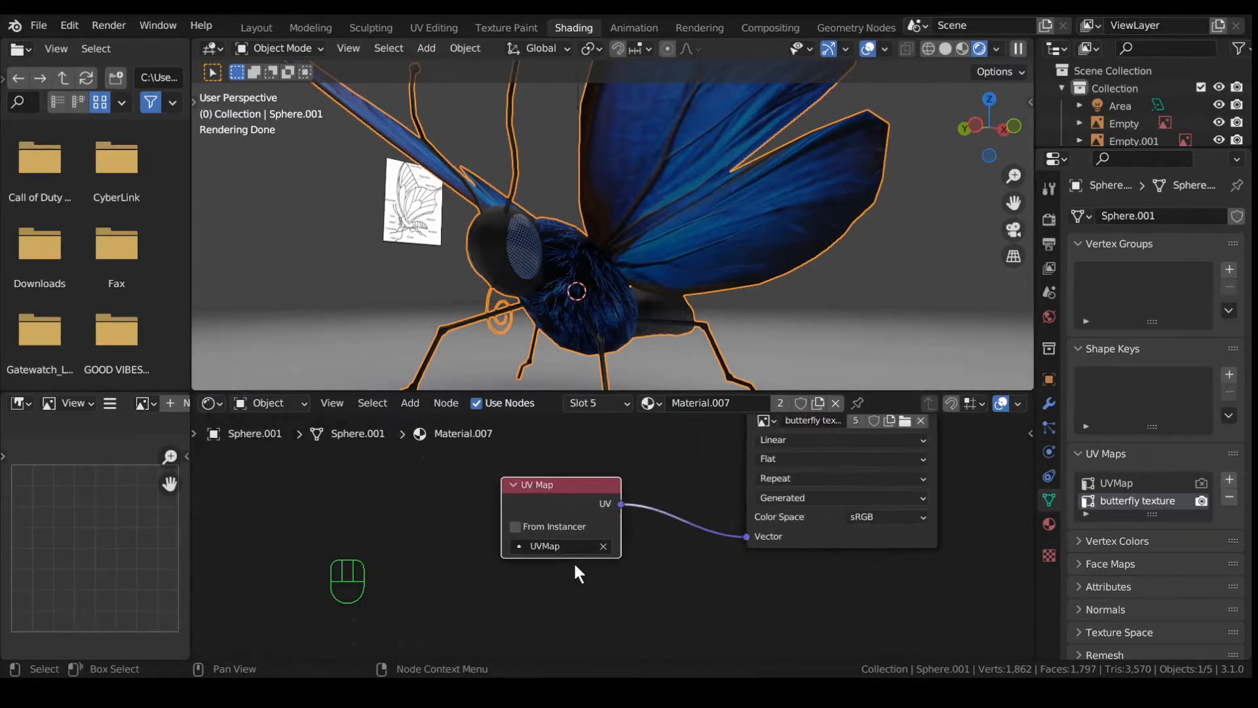
{"action": "left_click", "coordinate": [552, 548]}
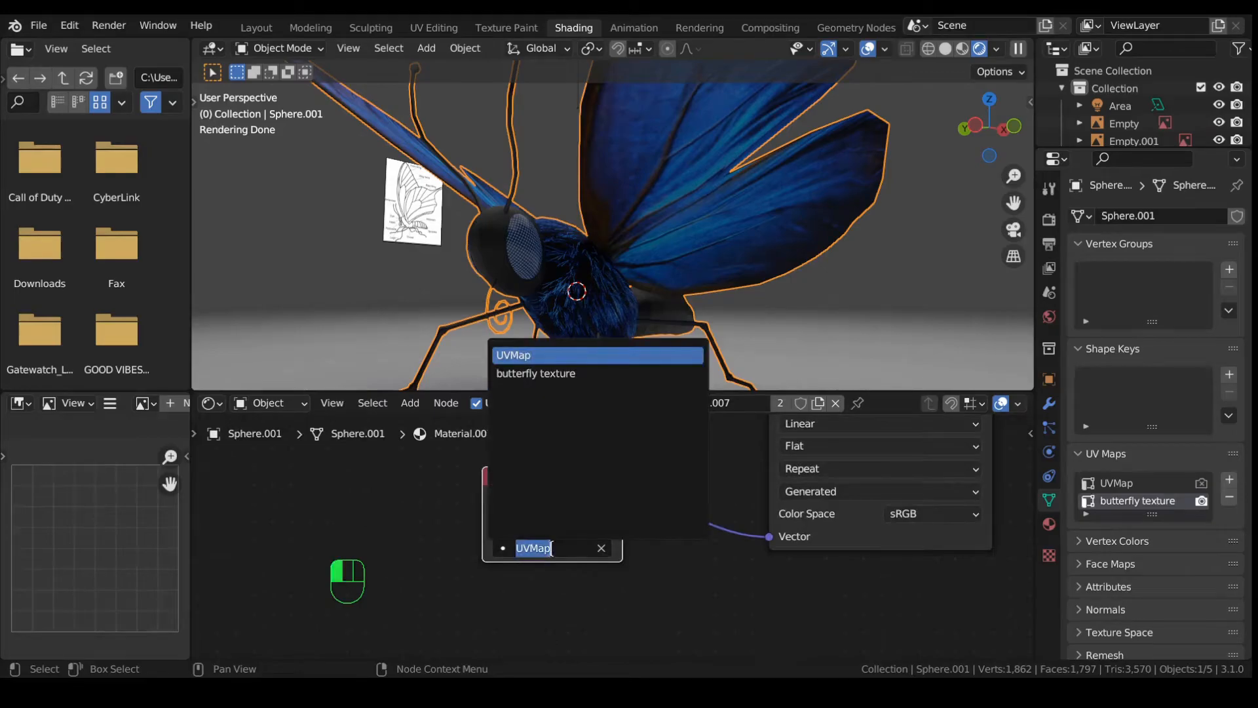
{"action": "left_click", "coordinate": [557, 374]}
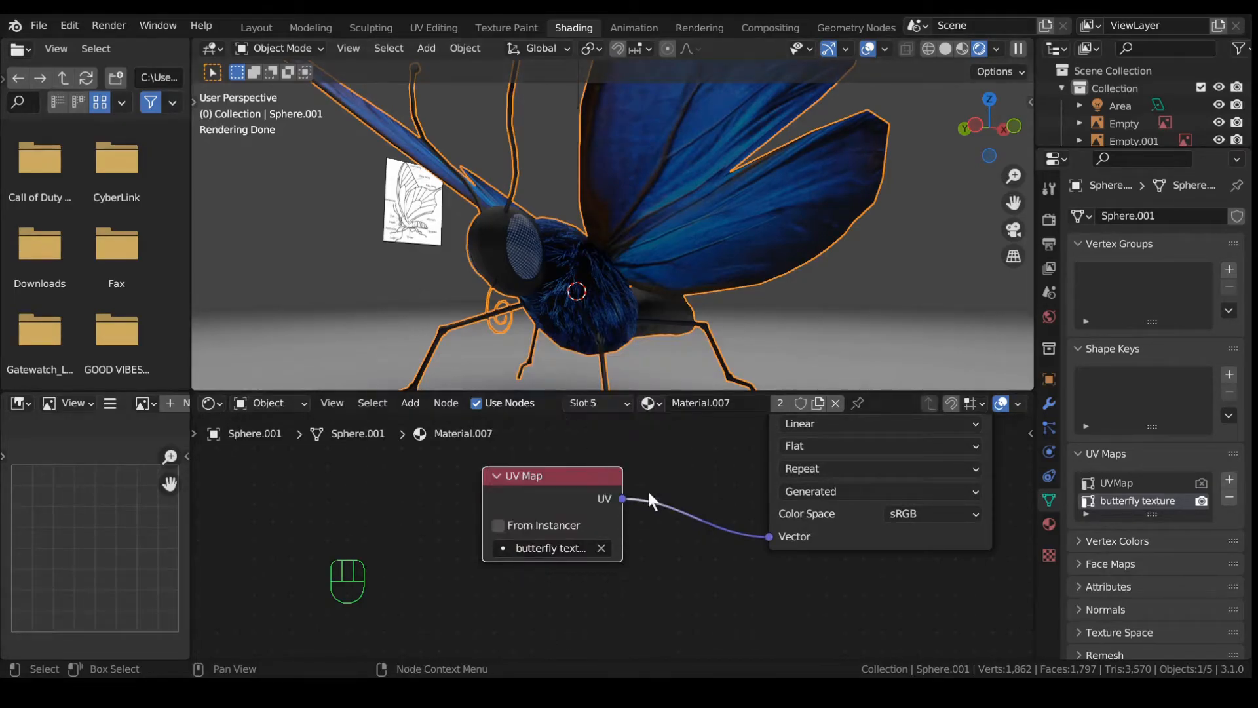
{"action": "scroll", "coordinate": [639, 489], "scroll_direction": "down", "scroll_amount": 3}
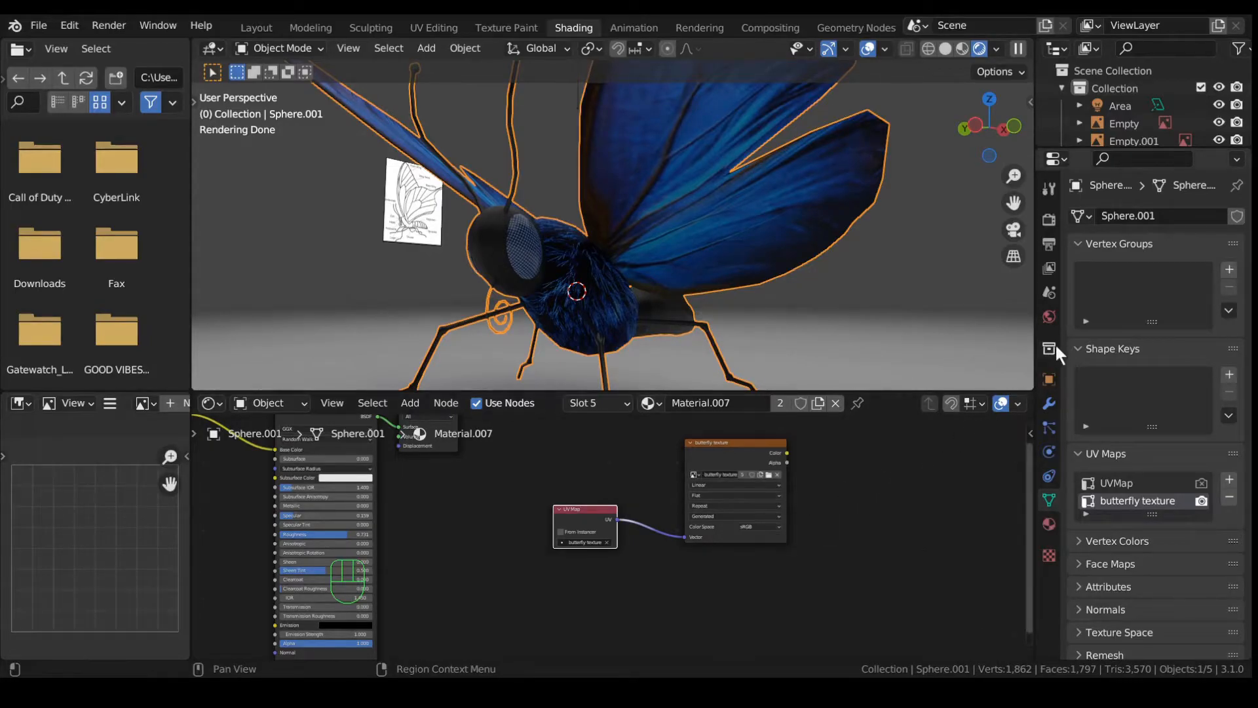
Step: Copy Material.007's "butterfly texture" UV Map node into Material.002 and link its UV output to the butterfly texture image node's Vector
{"action": "left_click", "coordinate": [1050, 524]}
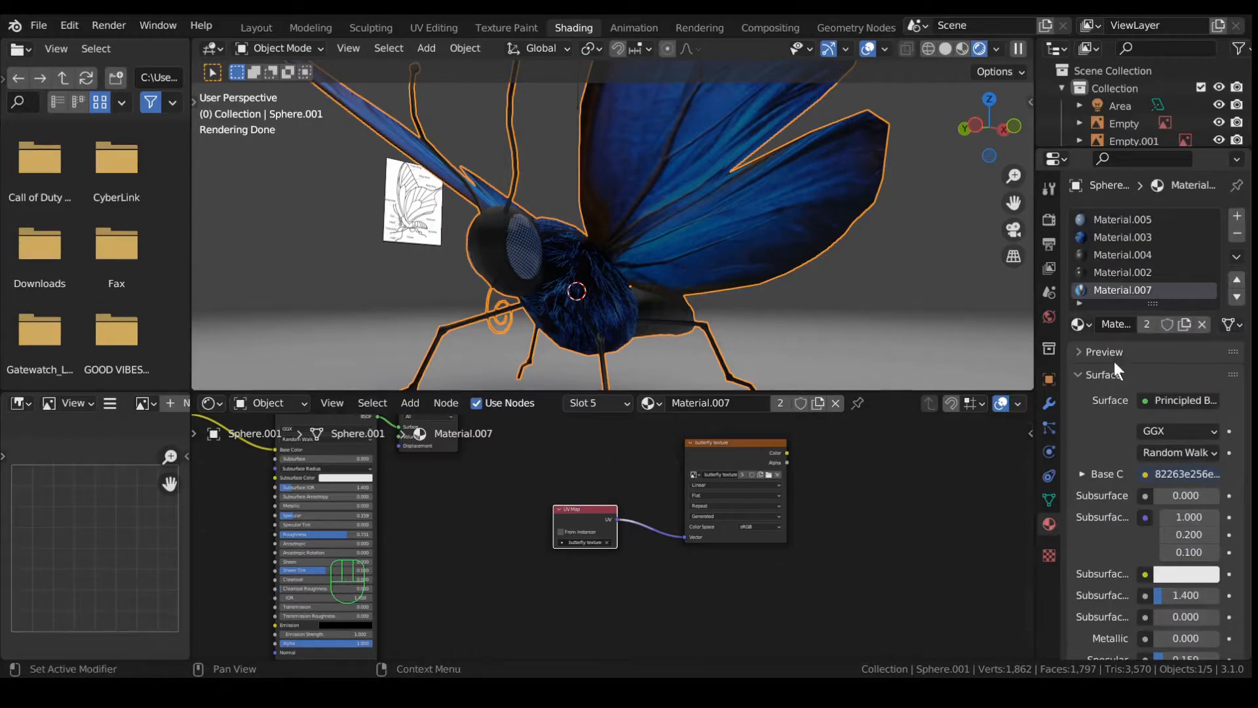
{"action": "left_click", "coordinate": [1120, 271]}
{"action": "left_click", "coordinate": [1116, 286]}
{"action": "right_click", "coordinate": [588, 513]}
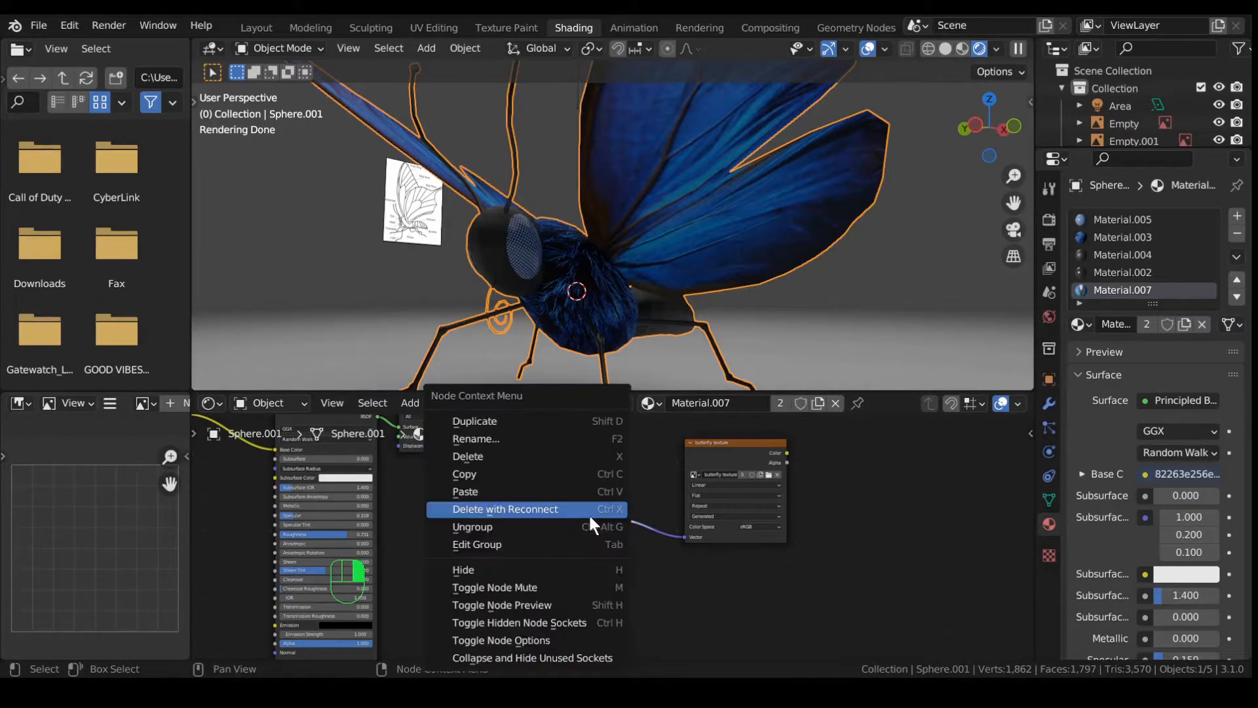
{"action": "left_click", "coordinate": [542, 481]}
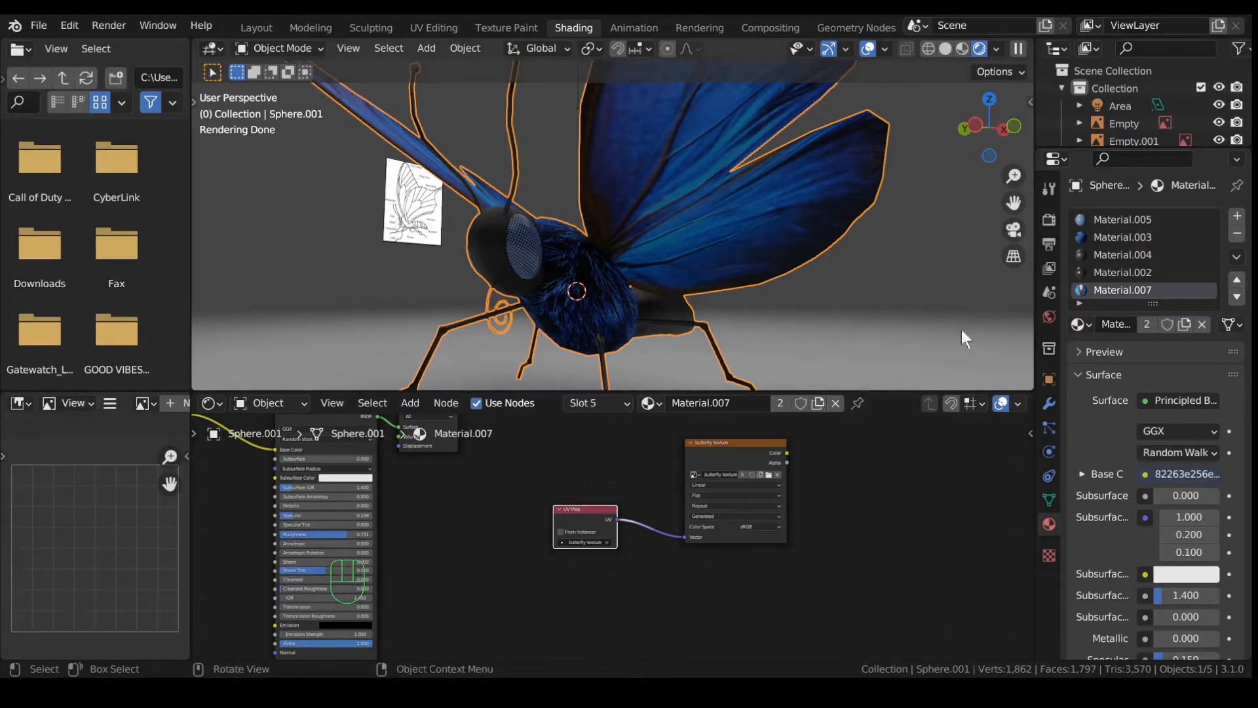
{"action": "left_click", "coordinate": [1110, 273]}
{"action": "key", "text": "ctrl+v"}
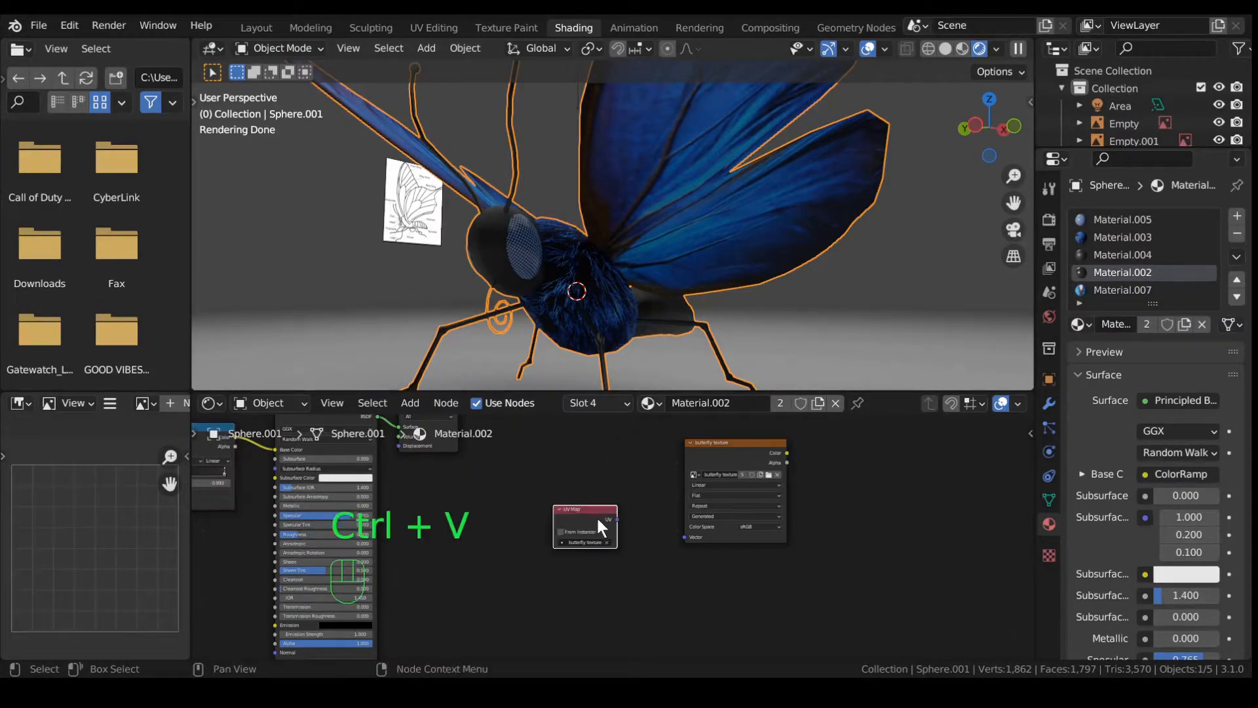
{"action": "left_click_drag", "start_coordinate": [616, 519], "coordinate": [685, 537]}
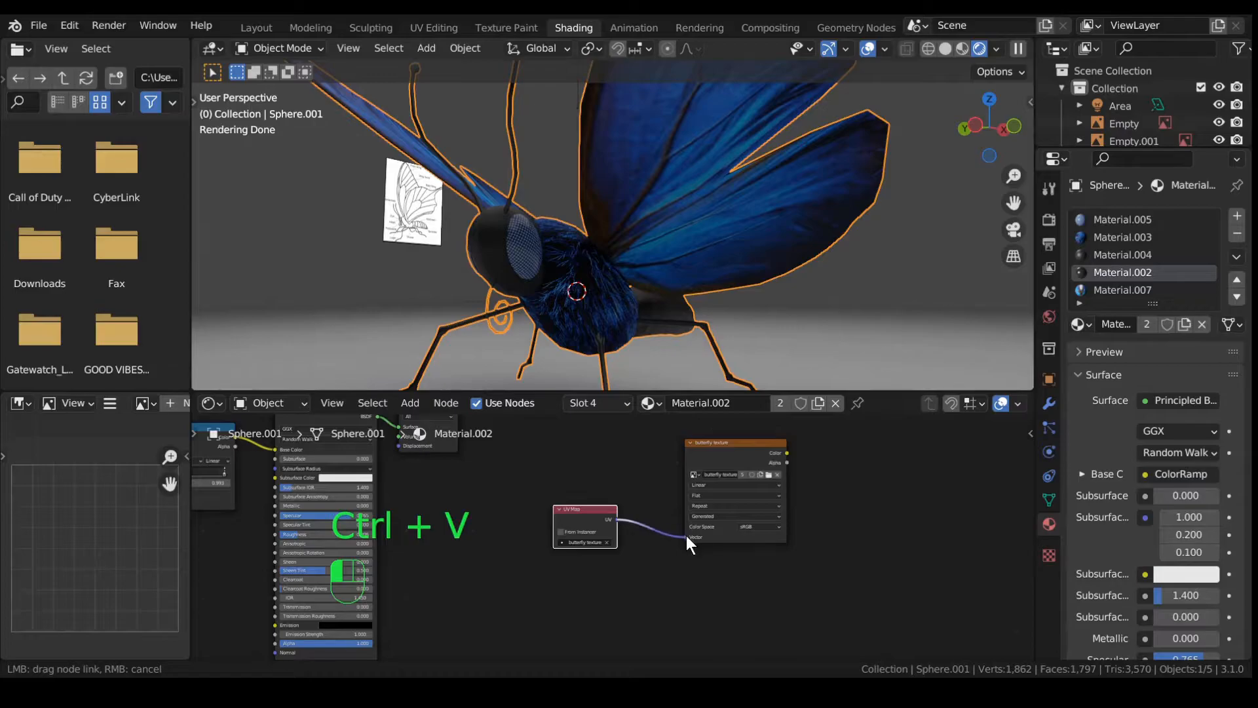
Step: Paste the UV Map node into Material.004, Material.003 and Material.005, linking each UV output to the butterfly texture image node's Vector
{"action": "left_click", "coordinate": [1122, 255]}
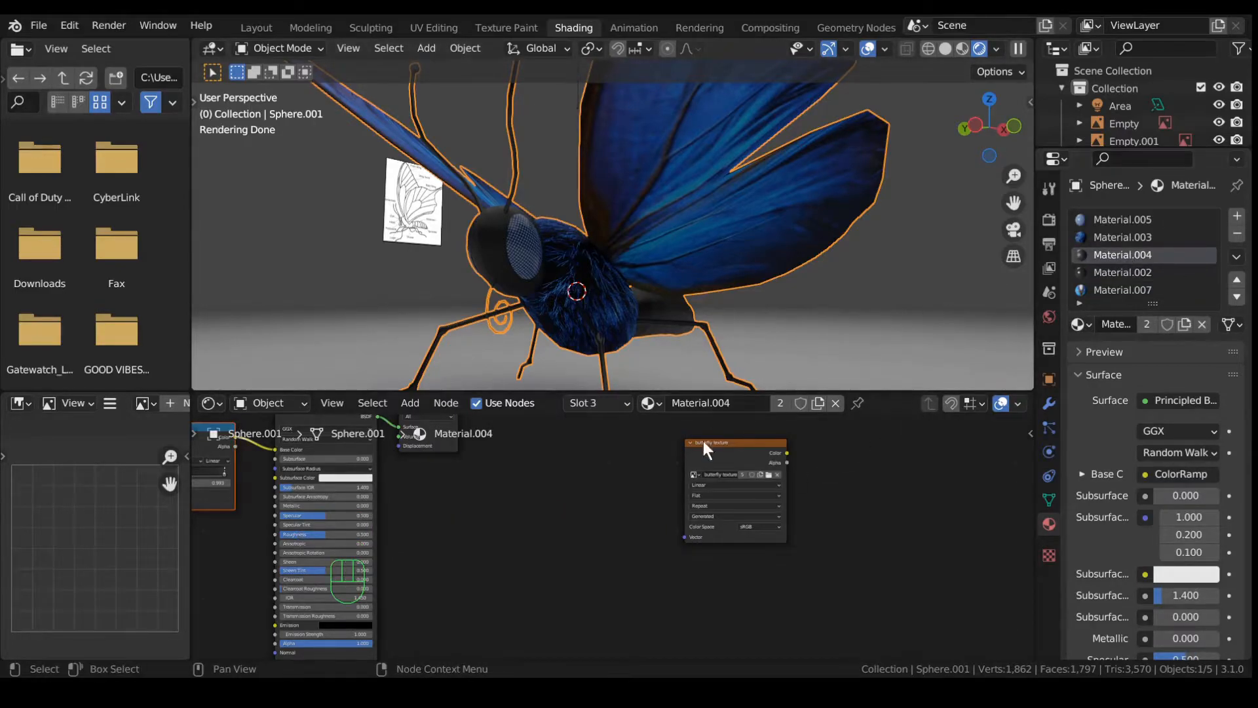
{"action": "key", "text": "ctrl+v"}
{"action": "left_click_drag", "start_coordinate": [616, 519], "coordinate": [685, 536]}
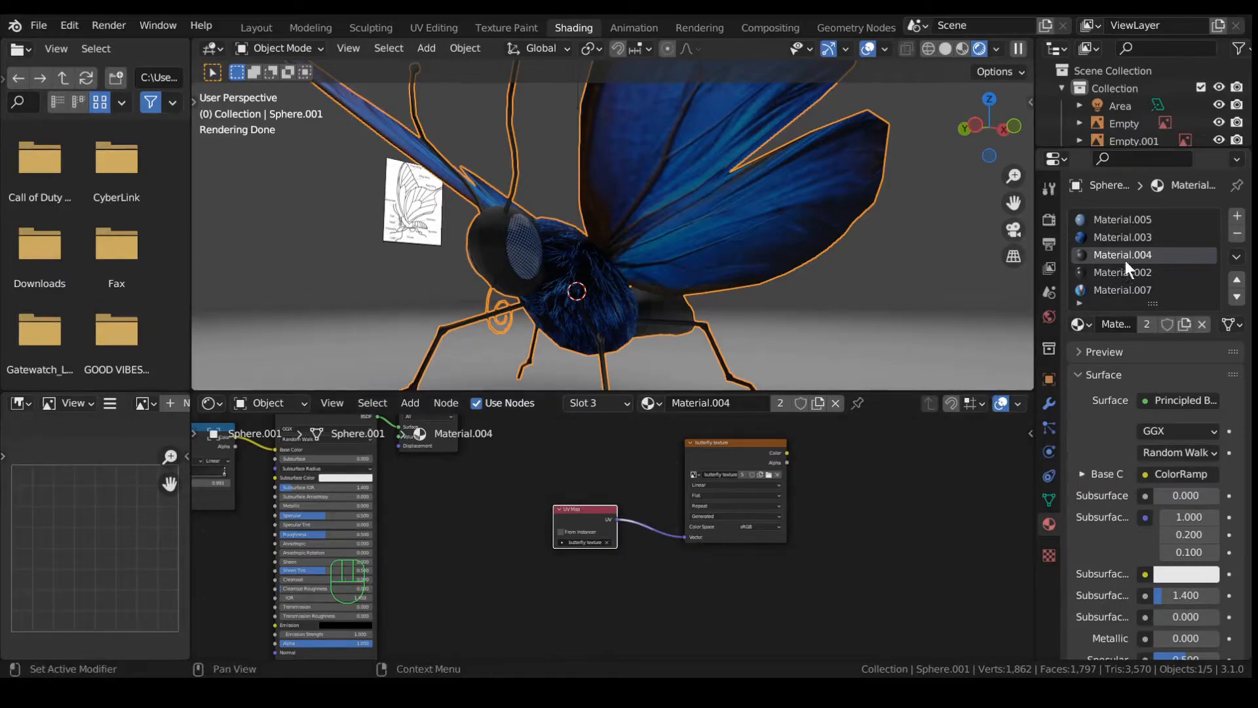
{"action": "left_click", "coordinate": [1123, 238]}
{"action": "key", "text": "ctrl+v"}
{"action": "left_click_drag", "start_coordinate": [616, 519], "coordinate": [689, 538]}
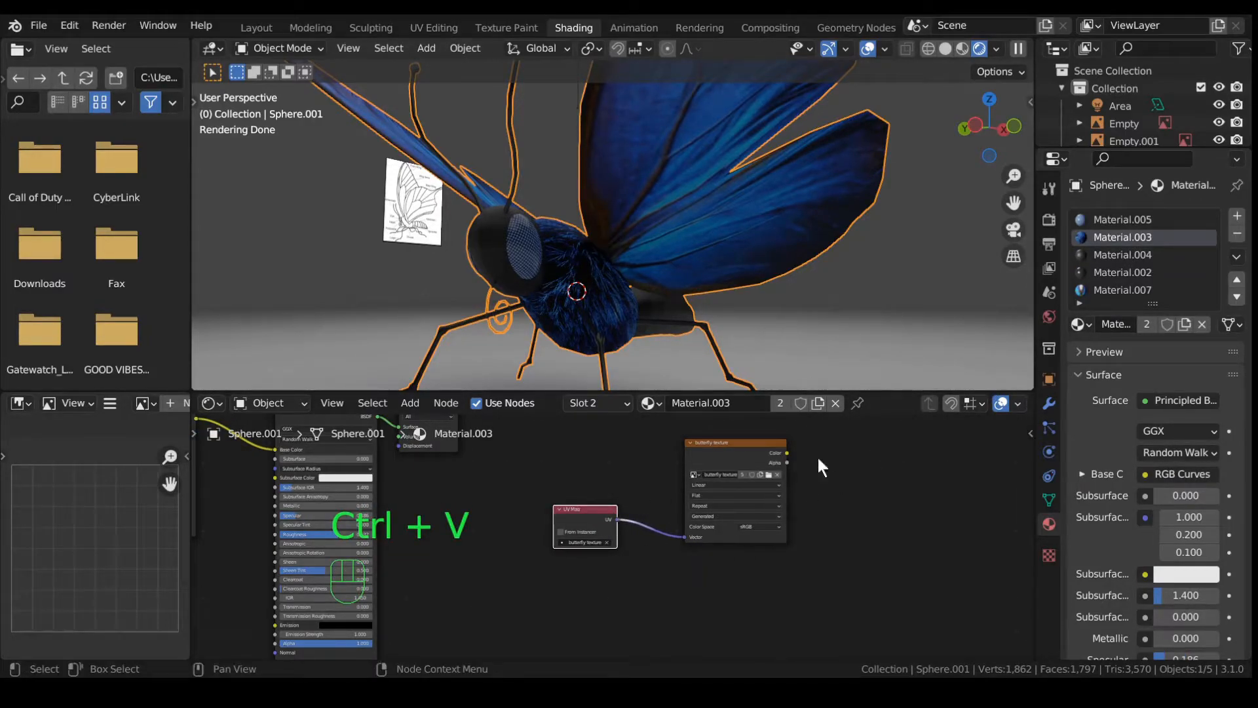
{"action": "left_click", "coordinate": [1109, 221]}
{"action": "key", "text": "ctrl+v"}
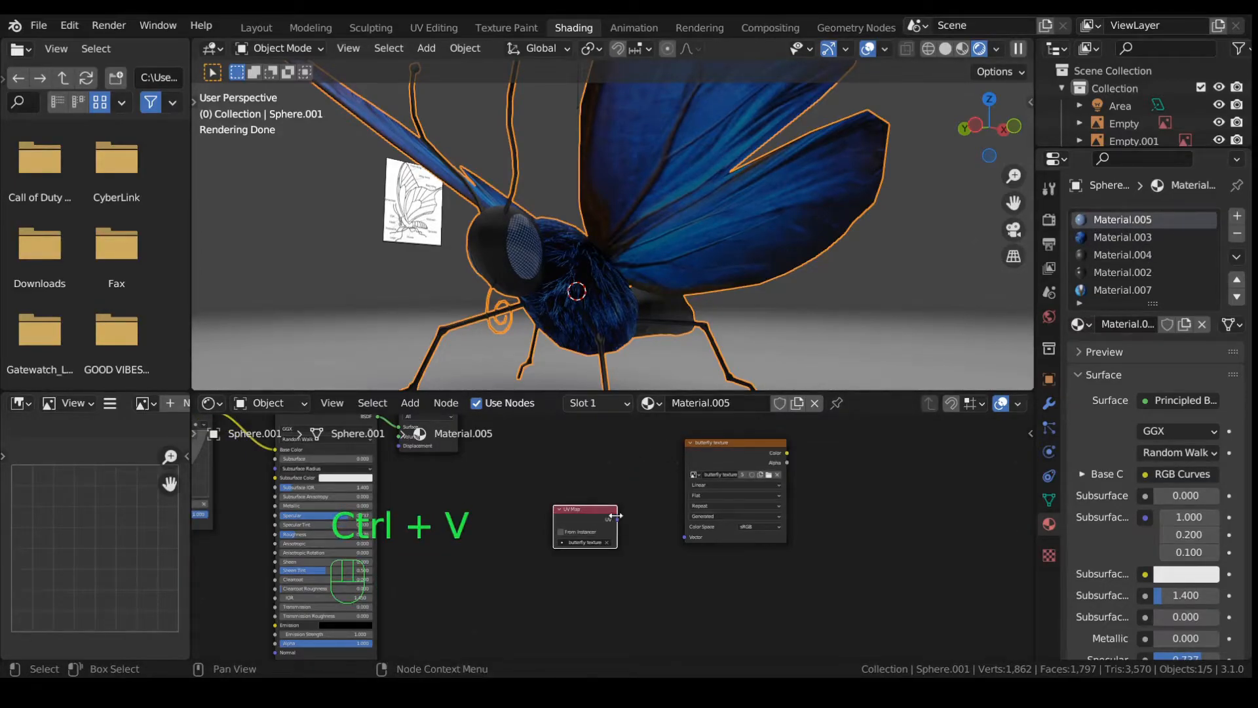
{"action": "left_click_drag", "start_coordinate": [616, 517], "coordinate": [684, 536]}
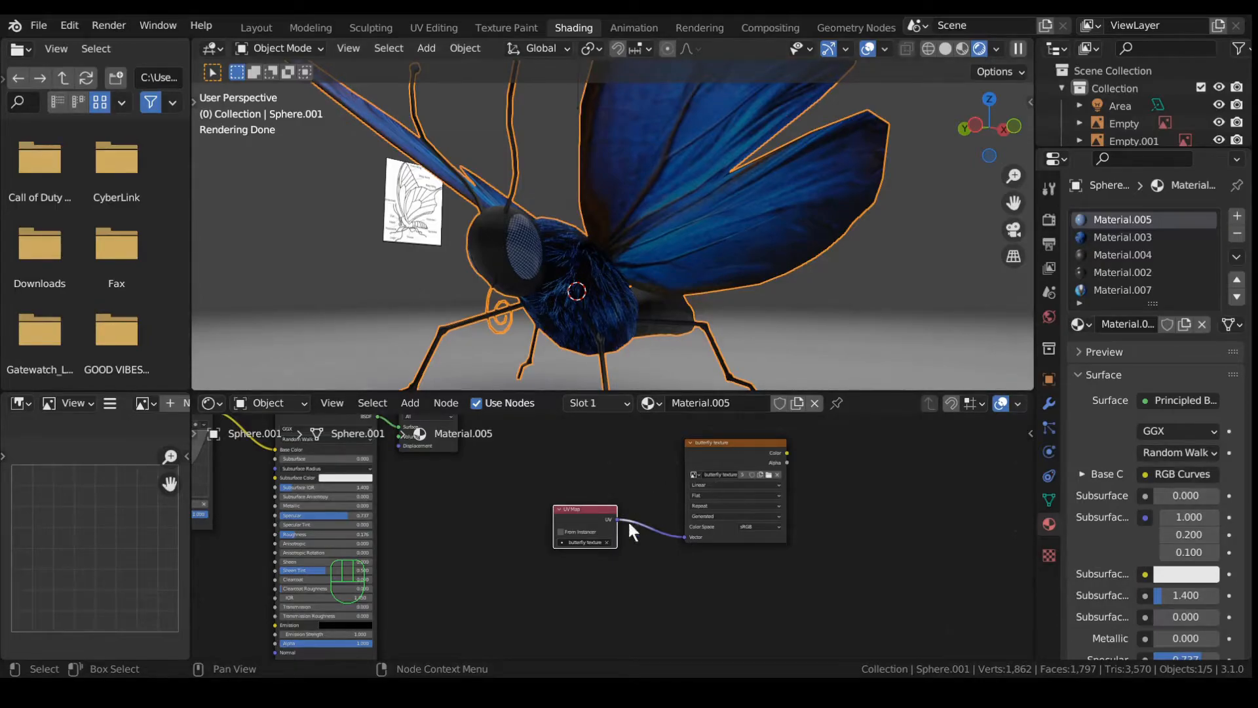
Step: Make the butterfly texture image node the active node in Material.005, Material.003, Material.004, Material.002 and Material.007
{"action": "left_click", "coordinate": [1051, 498]}
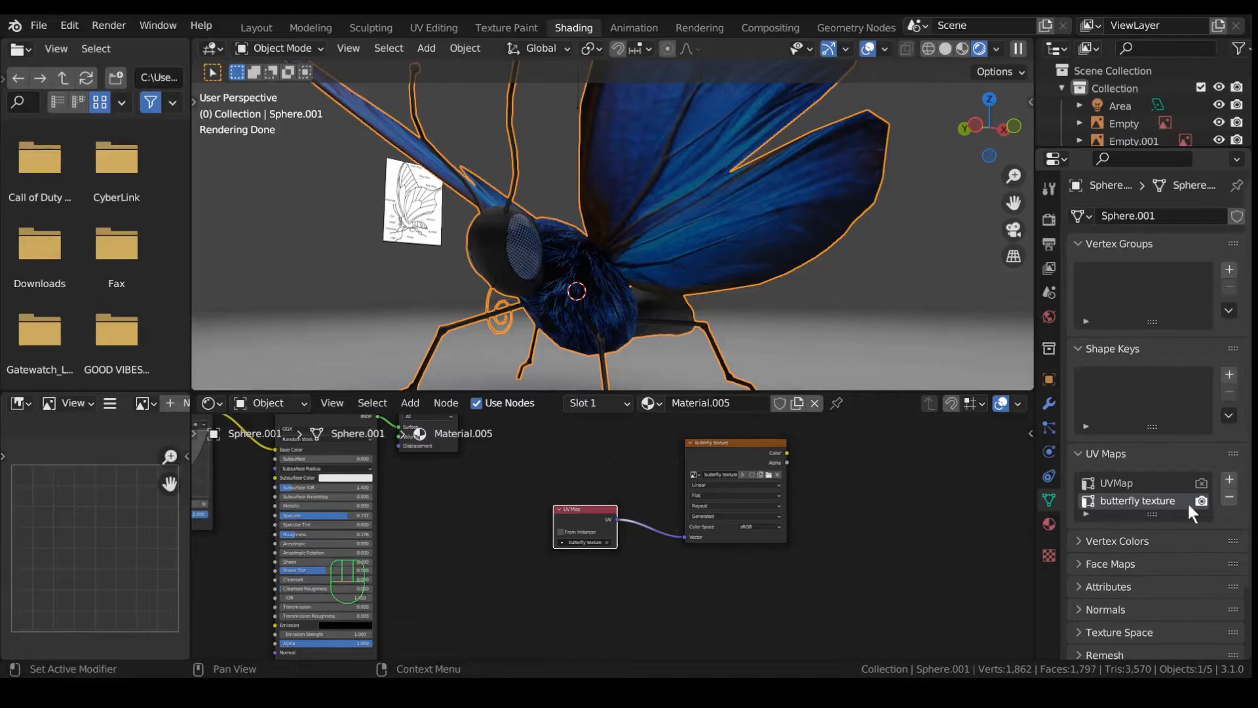
{"action": "left_click", "coordinate": [1048, 523]}
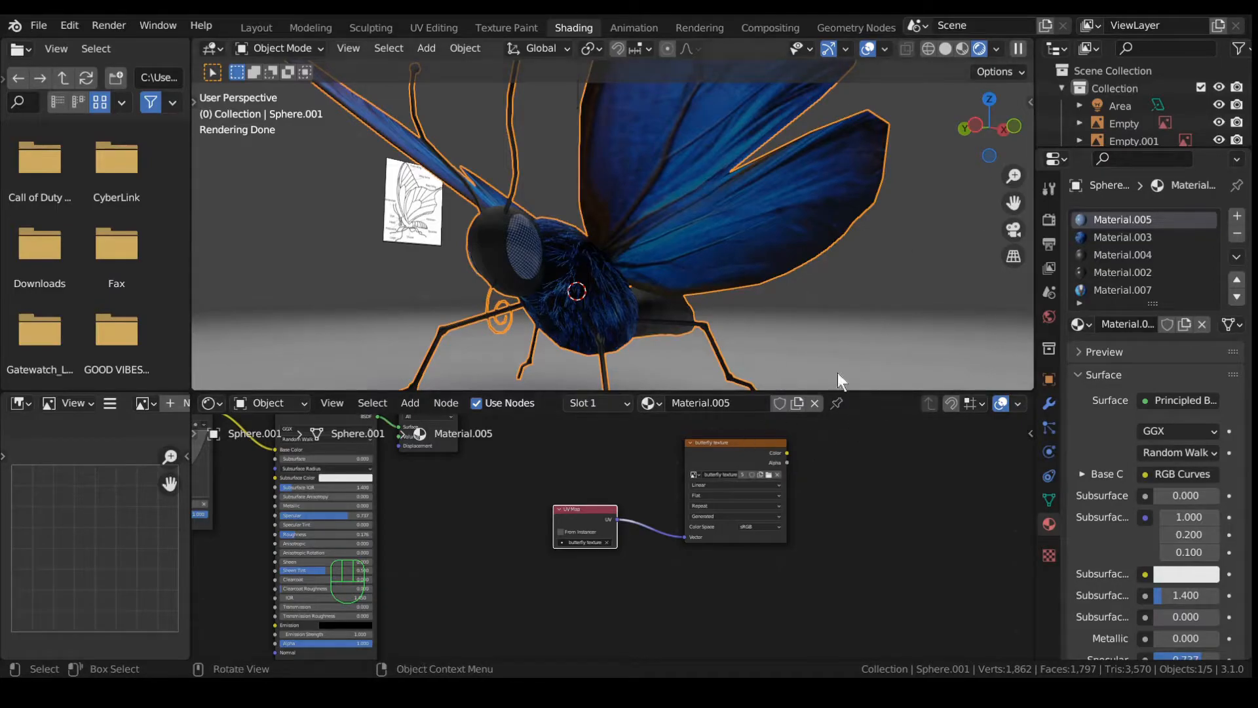
{"action": "left_click", "coordinate": [722, 446]}
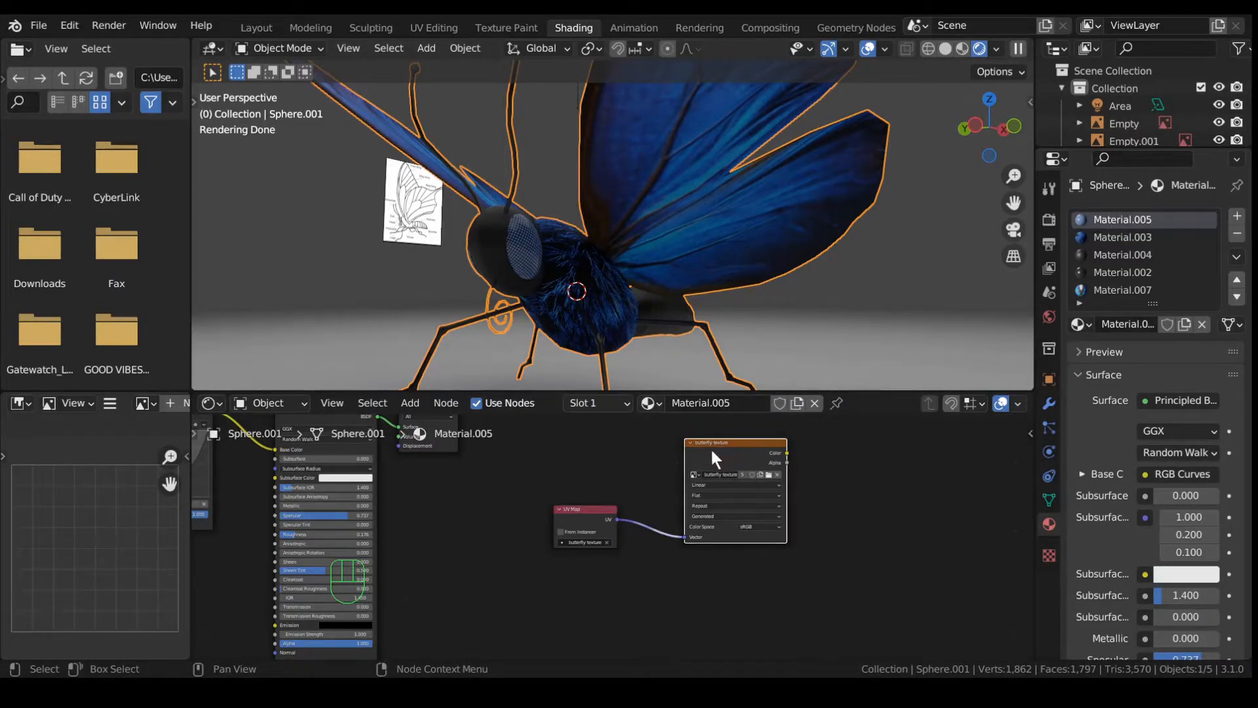
{"action": "left_click", "coordinate": [1118, 237]}
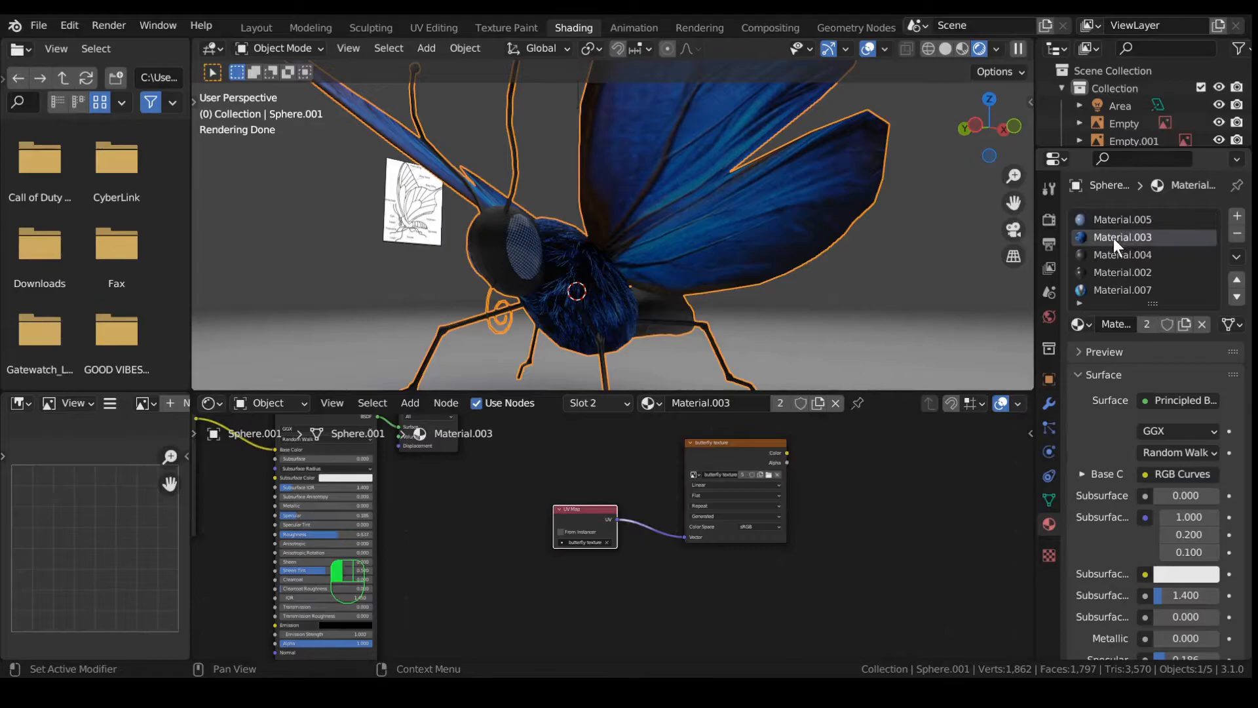
{"action": "left_click", "coordinate": [1130, 256]}
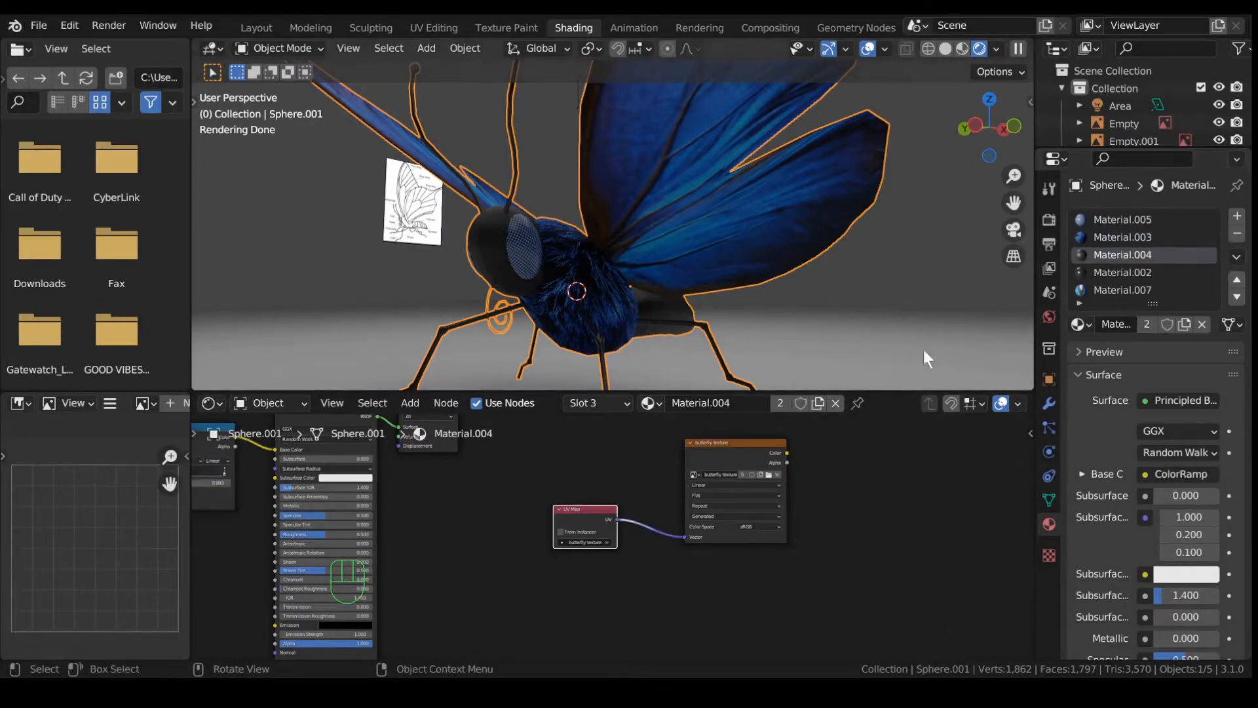
{"action": "left_click", "coordinate": [754, 439]}
{"action": "left_click", "coordinate": [1114, 273]}
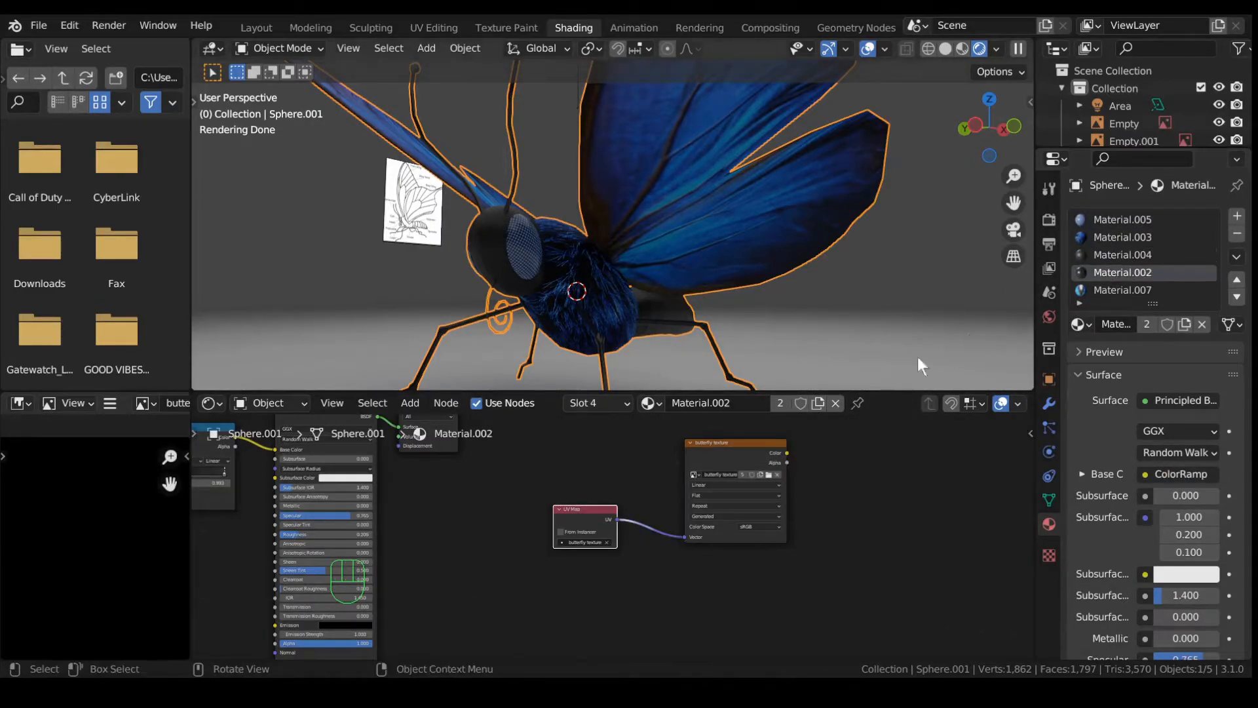
{"action": "left_click", "coordinate": [745, 443]}
{"action": "left_click", "coordinate": [1118, 289]}
{"action": "left_click", "coordinate": [753, 442]}
Step: Set the Cycles final render's maximum samples to 512
{"action": "left_click", "coordinate": [1049, 220]}
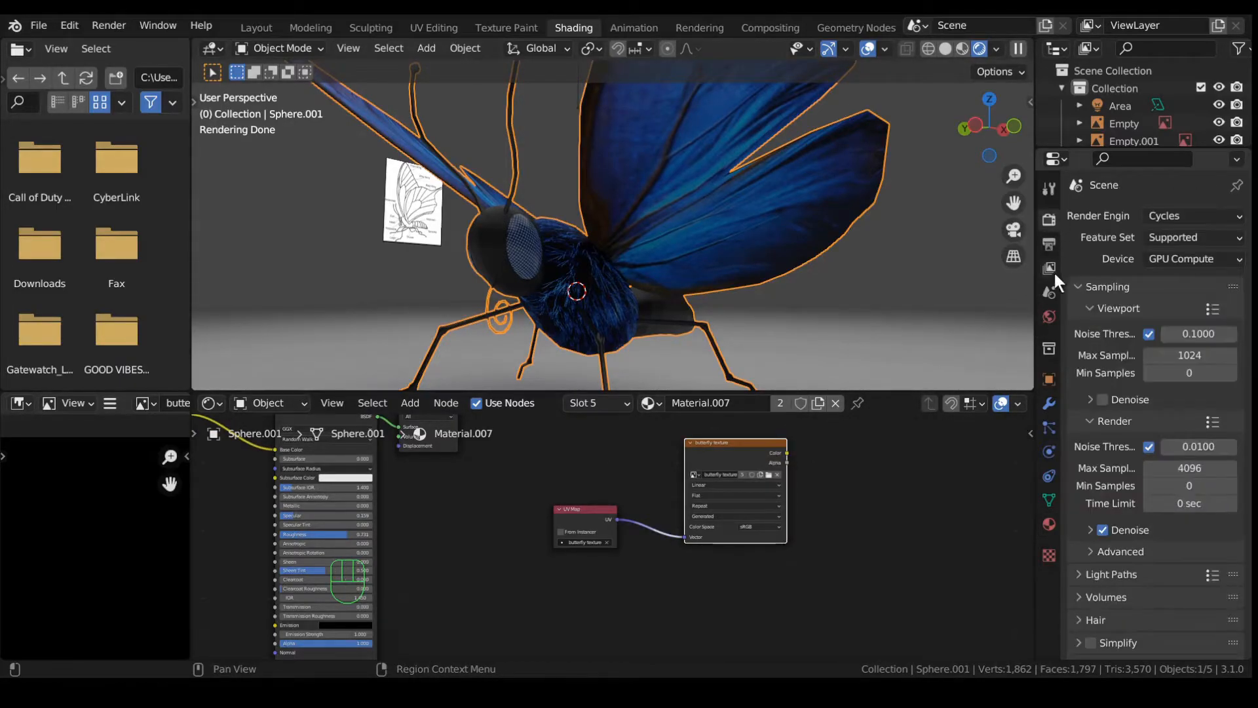
{"action": "scroll", "coordinate": [1099, 350], "scroll_direction": "down", "scroll_amount": 3}
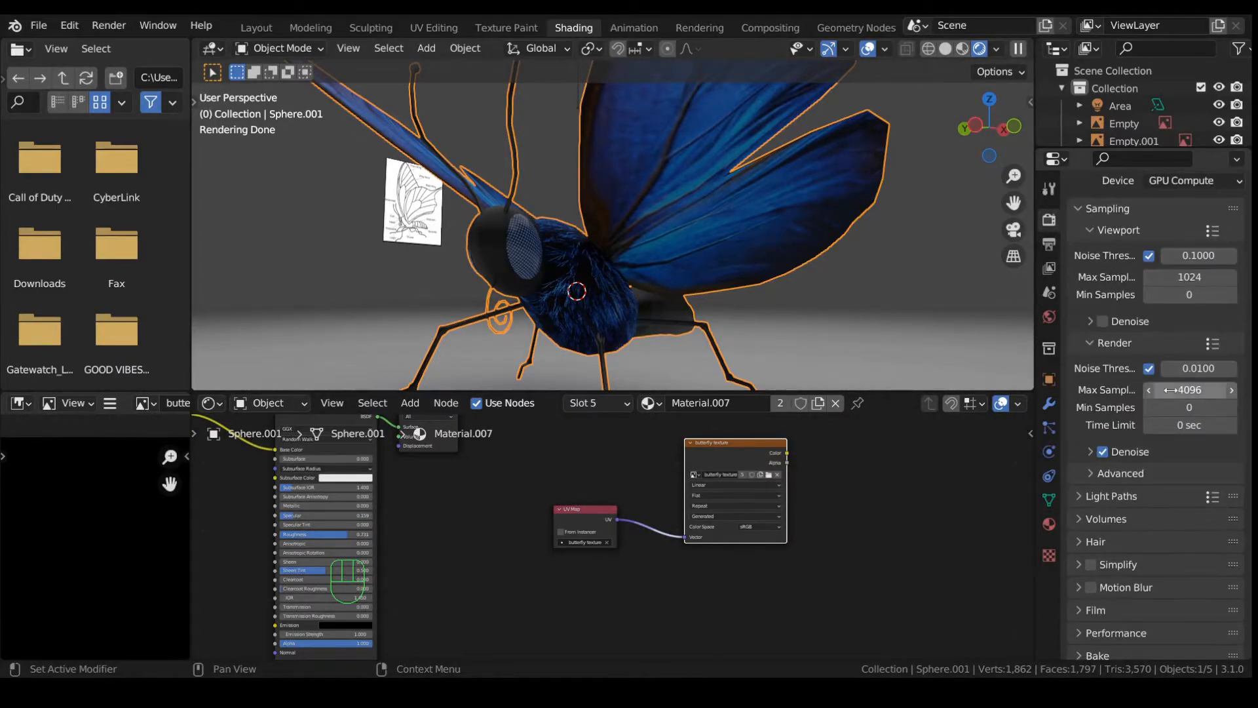
{"action": "left_click", "coordinate": [1199, 390]}
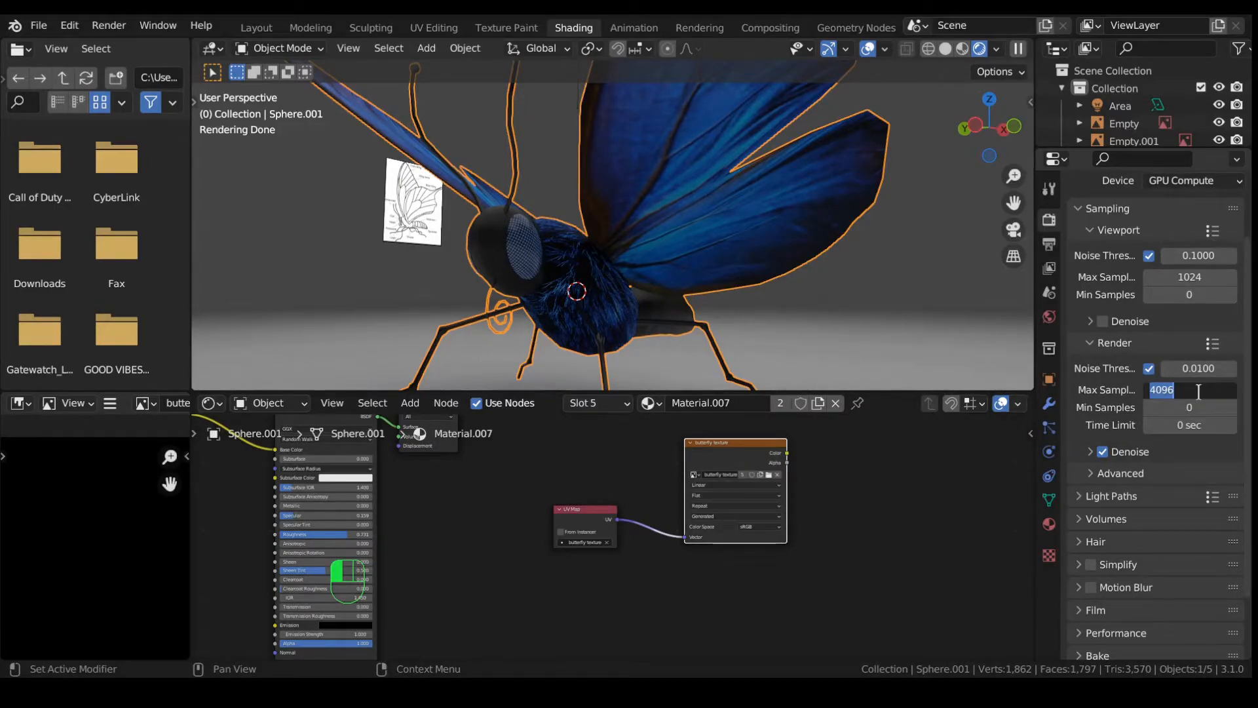
{"action": "type", "text": "512"}
{"action": "key", "text": "Return"}
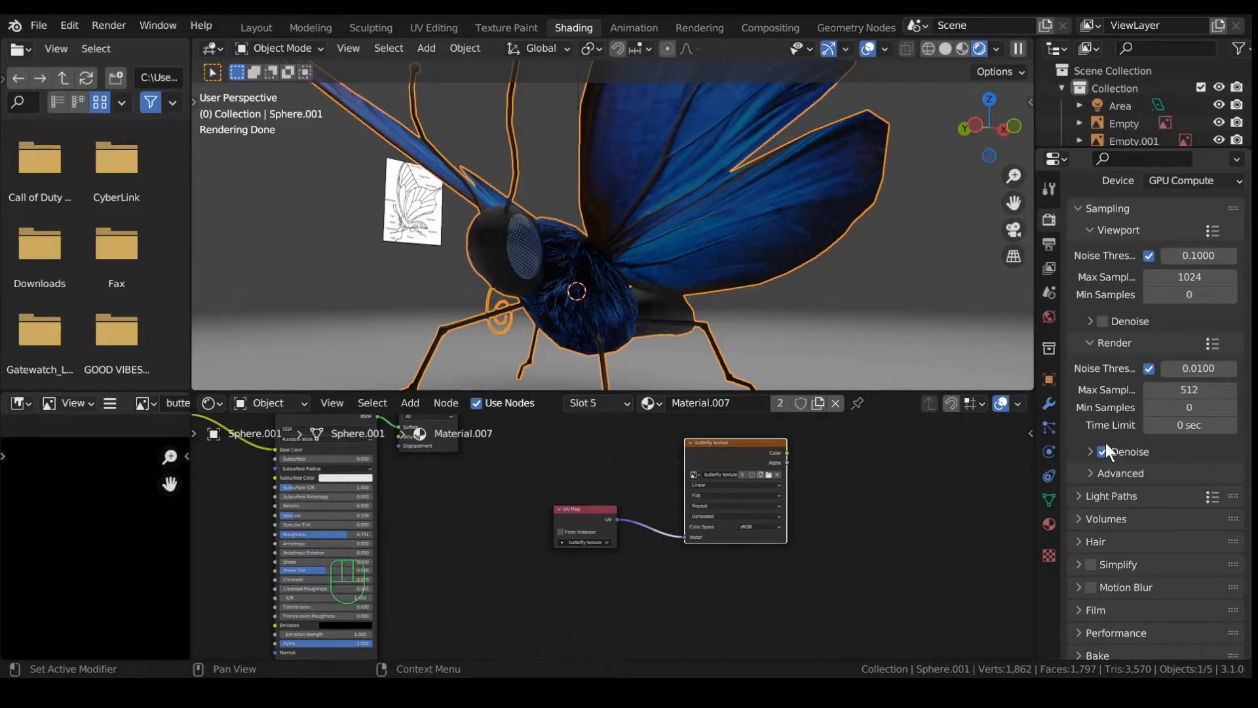
Step: Reveal the Cycles bake settings in the render properties
{"action": "scroll", "coordinate": [1103, 498], "scroll_direction": "down", "scroll_amount": 3}
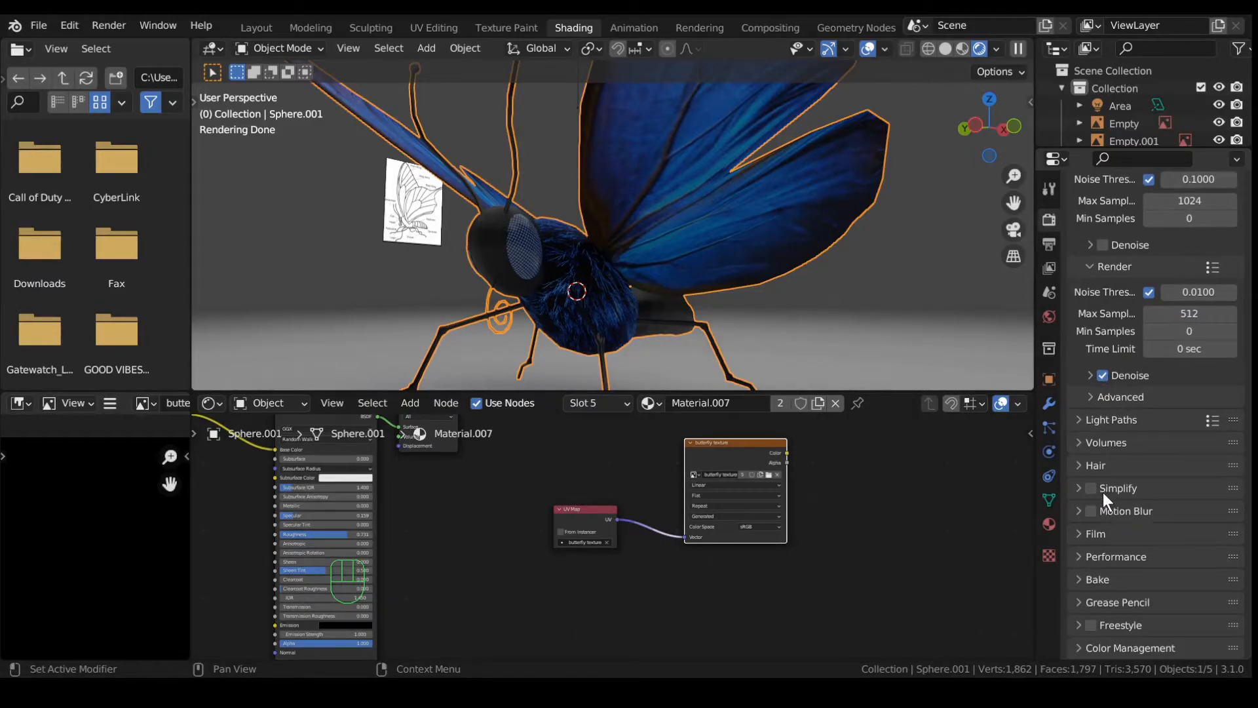
{"action": "left_click", "coordinate": [1084, 579]}
{"action": "scroll", "coordinate": [1114, 567], "scroll_direction": "down", "scroll_amount": 5}
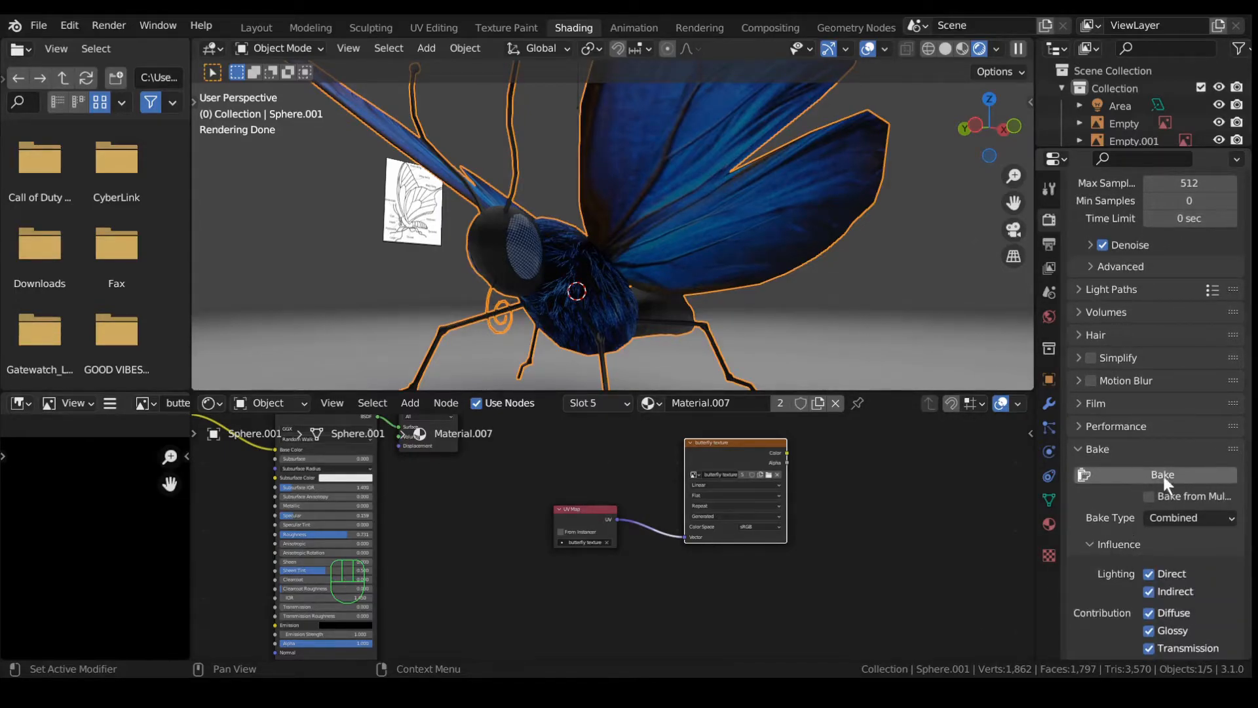
Step: Switch to the Layout workspace and hide the viewport overlays to view the butterfly above the floor
{"action": "middle_click_drag", "start_coordinate": [721, 284], "coordinate": [870, 133]}
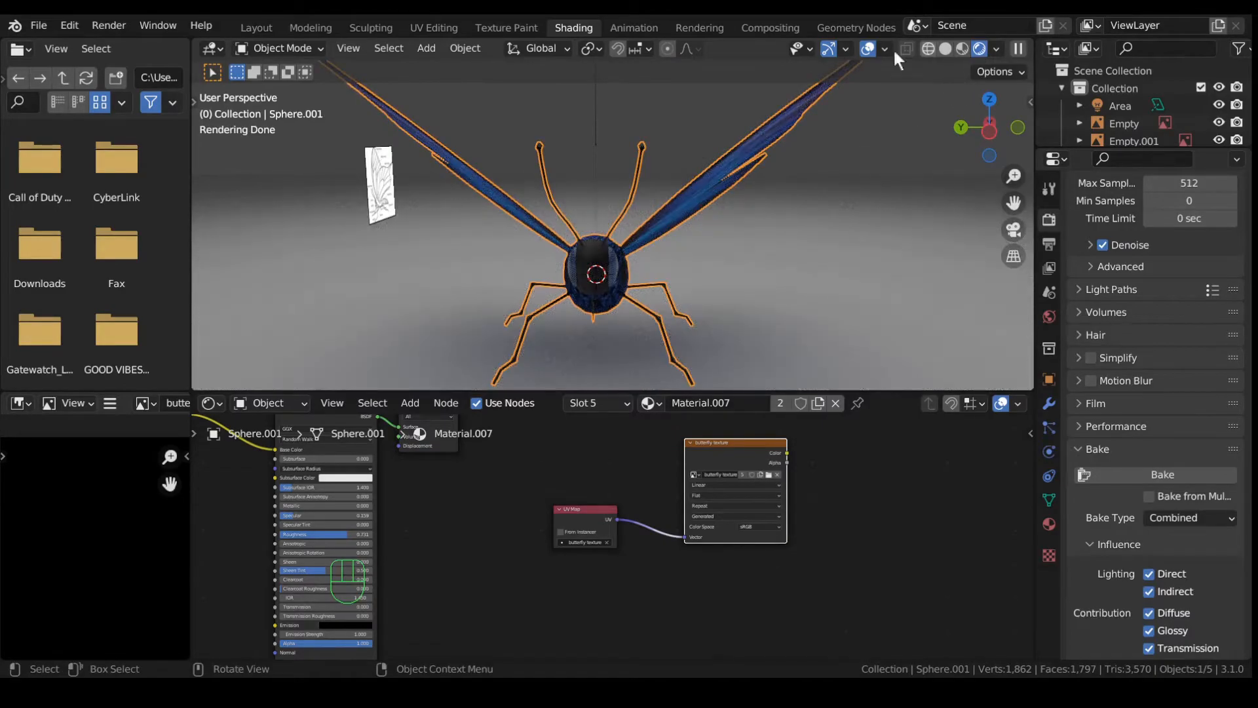
{"action": "left_click", "coordinate": [262, 28]}
{"action": "scroll", "coordinate": [544, 270], "scroll_direction": "down", "scroll_amount": 2}
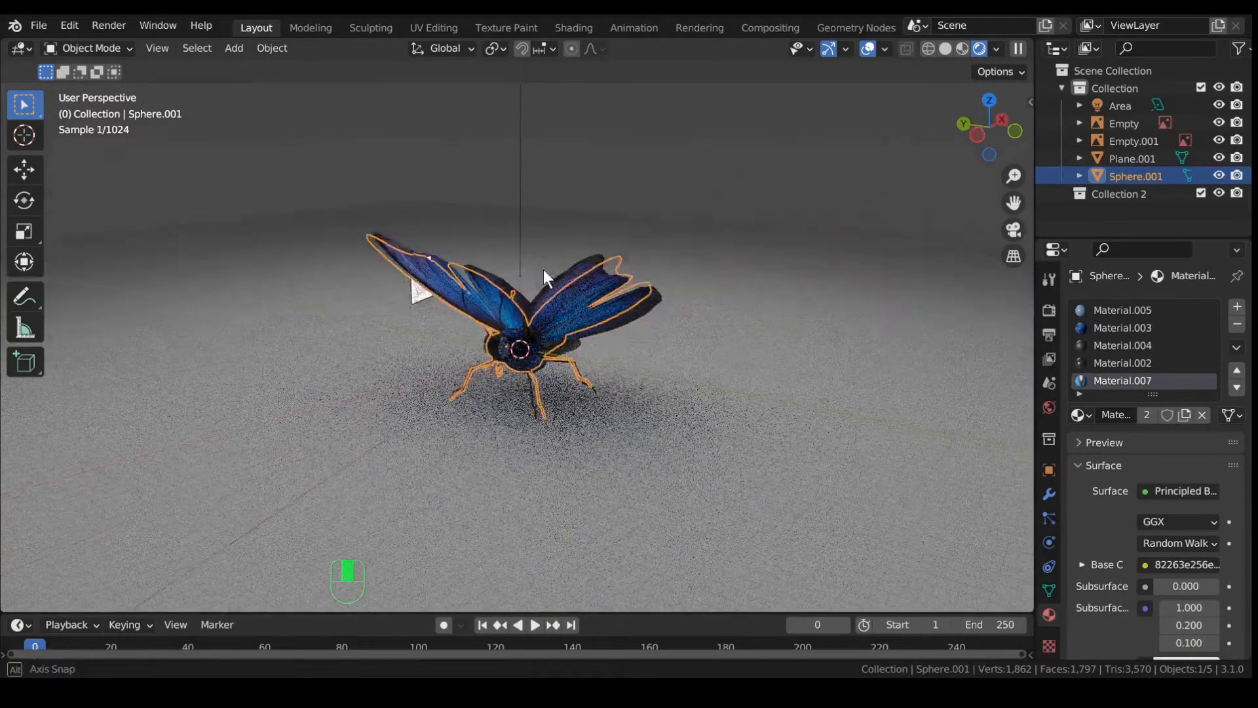
{"action": "middle_click_drag", "start_coordinate": [544, 269], "coordinate": [684, 160]}
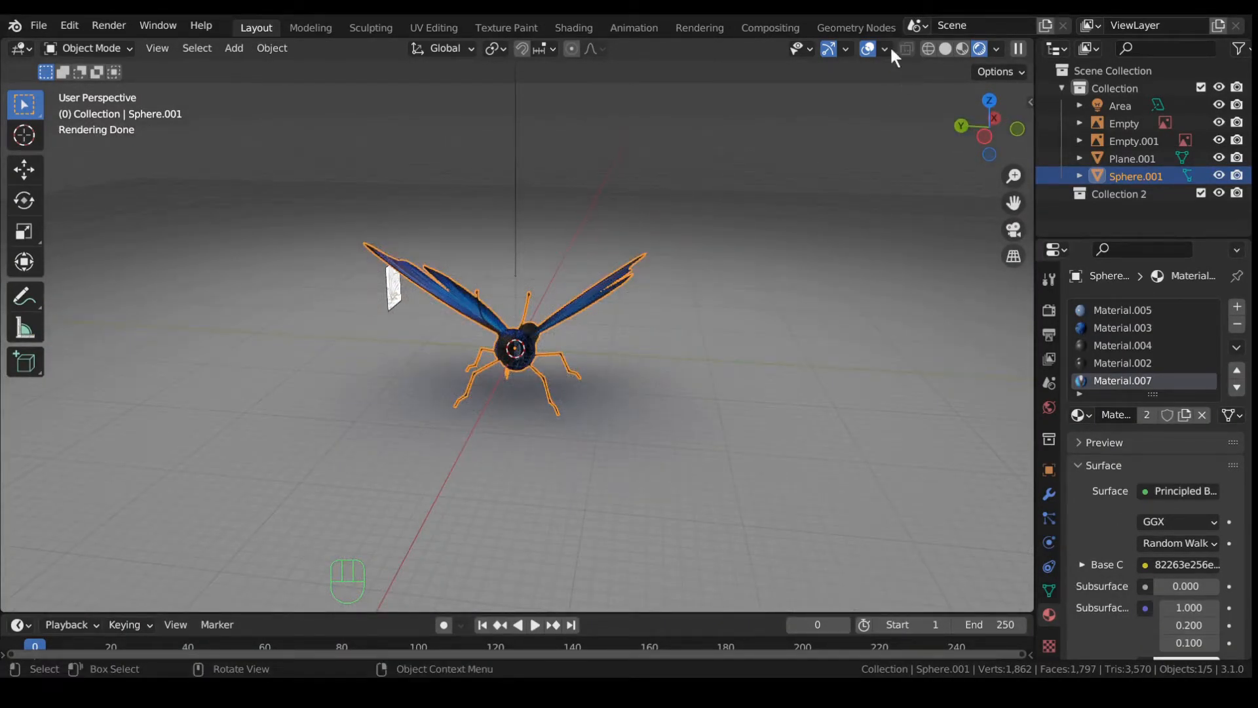
{"action": "left_click", "coordinate": [869, 49]}
{"action": "middle_click_drag", "start_coordinate": [517, 288], "coordinate": [961, 343]}
Step: Lower the floor plane about 6.5 m along the global Z axis beneath the butterfly
{"action": "left_click", "coordinate": [809, 432]}
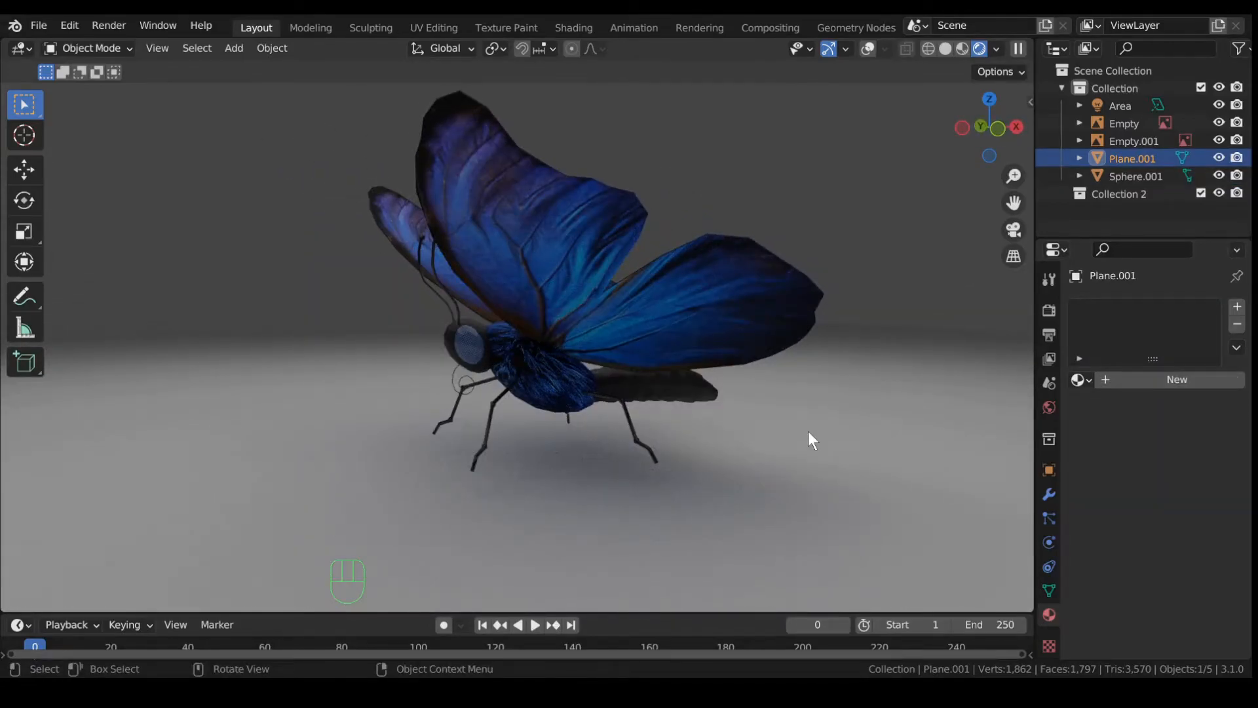
{"action": "key", "text": "g"}
{"action": "key", "text": "z"}
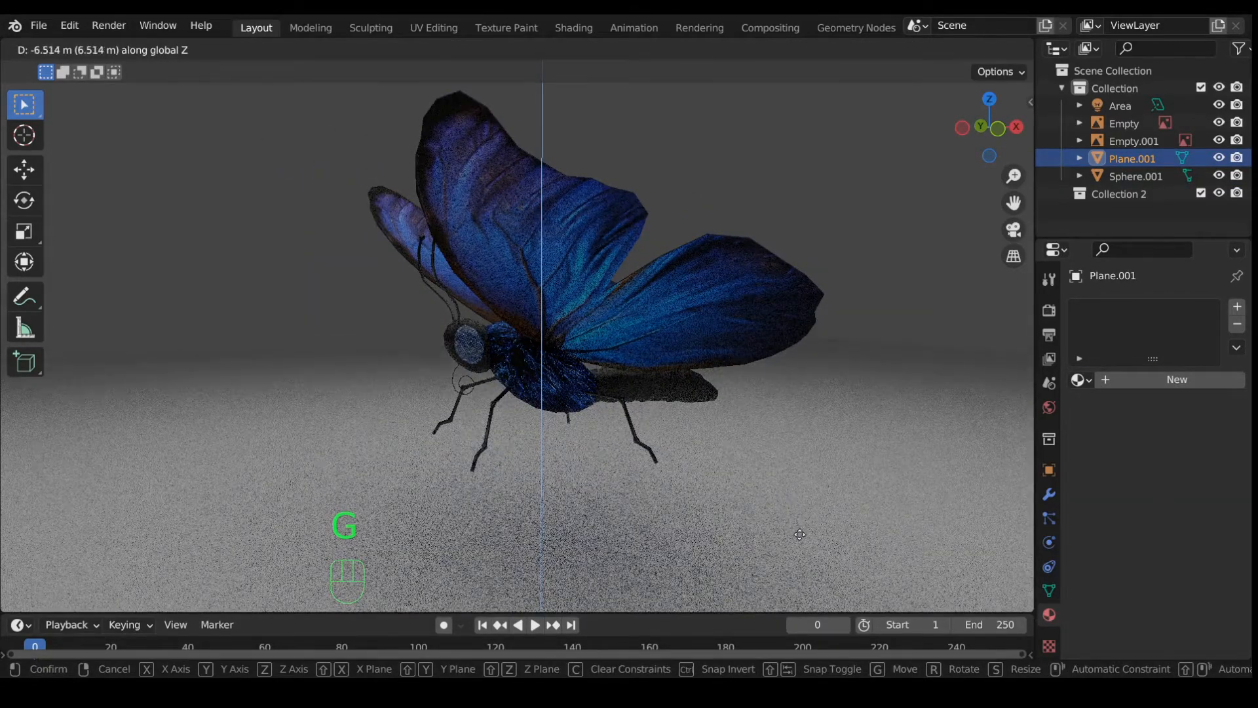
{"action": "left_click", "coordinate": [800, 534]}
{"action": "scroll", "coordinate": [738, 458], "scroll_direction": "down", "scroll_amount": 5}
{"action": "middle_click_drag", "start_coordinate": [771, 422], "coordinate": [701, 427]}
{"action": "middle_click_drag", "start_coordinate": [778, 416], "coordinate": [705, 340]}
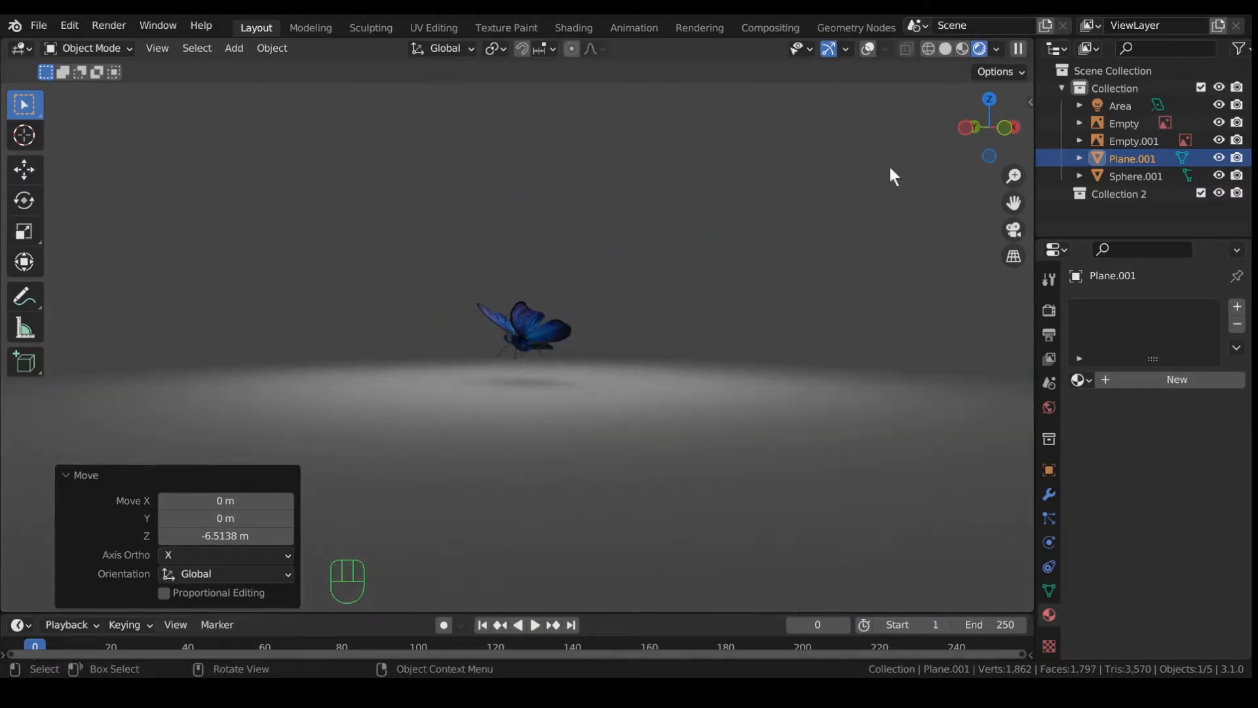
Step: Show the viewport overlays again and set the area light's power to 50000 W
{"action": "left_click", "coordinate": [867, 51]}
{"action": "left_click", "coordinate": [548, 172]}
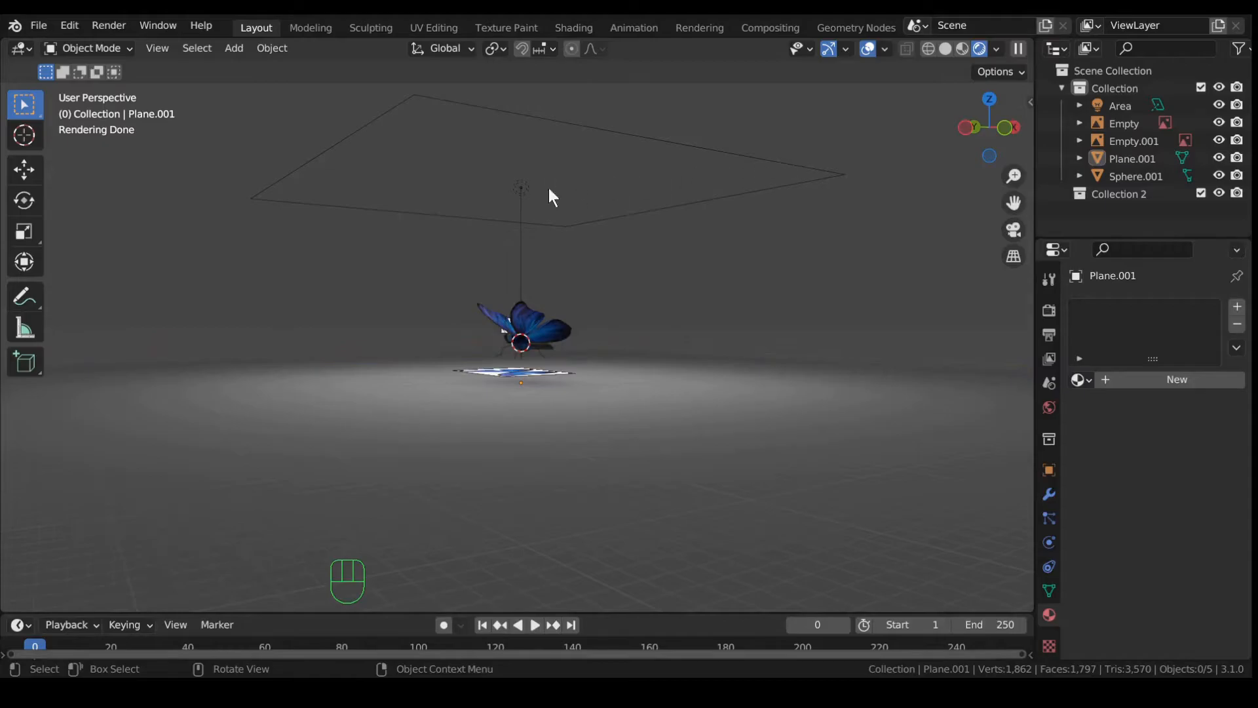
{"action": "left_click", "coordinate": [520, 226]}
{"action": "scroll", "coordinate": [758, 483], "scroll_direction": "up", "scroll_amount": 2}
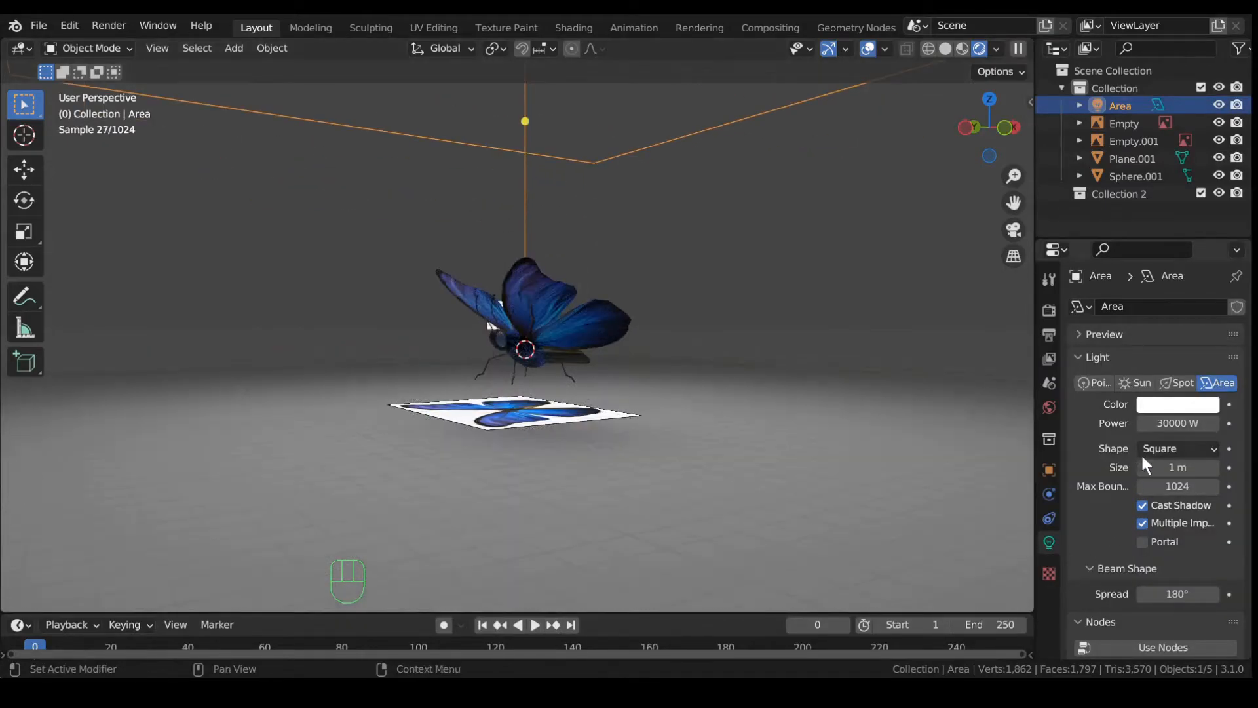
{"action": "left_click", "coordinate": [1172, 424]}
{"action": "type", "text": "50000"}
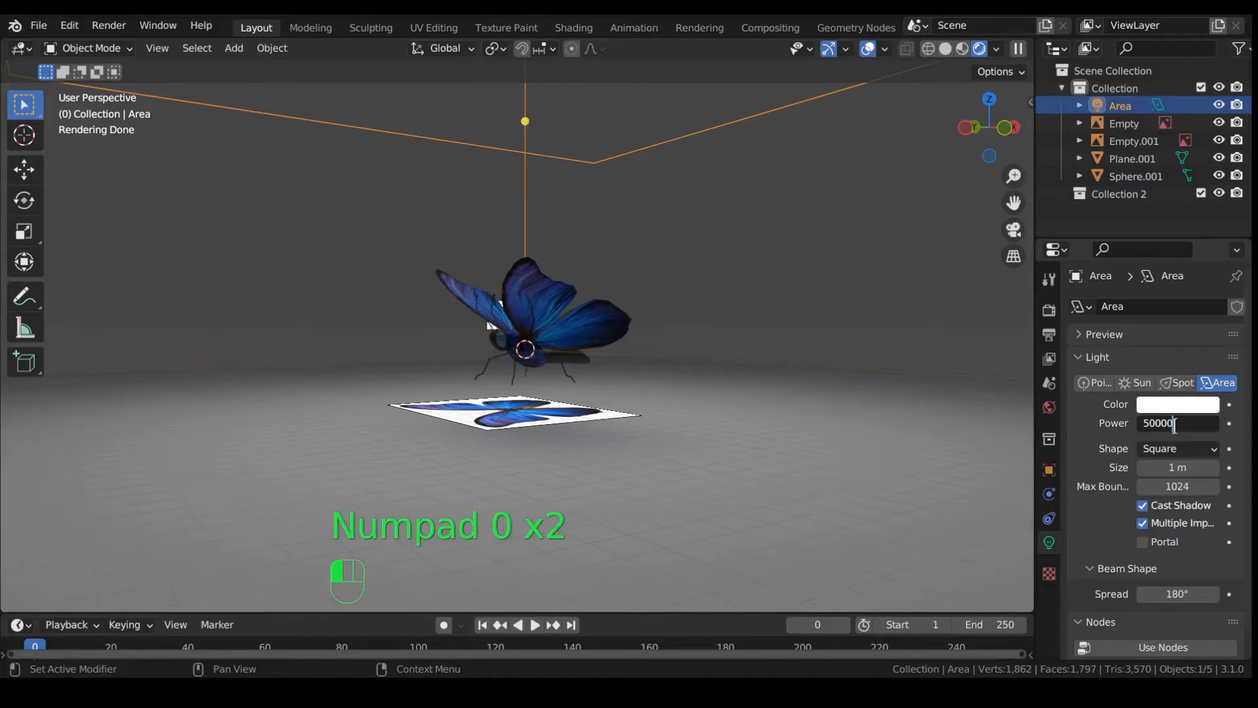
{"action": "key", "text": "Return"}
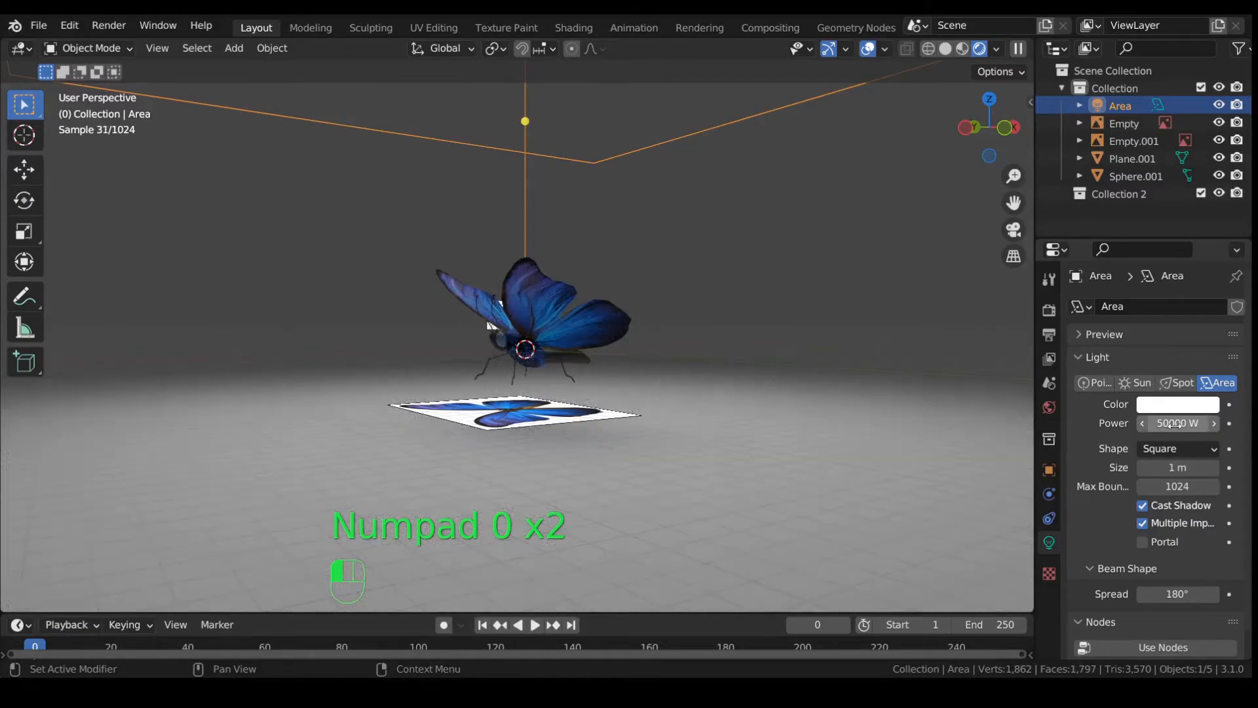
Step: Delete the flat butterfly reference image lying below the model
{"action": "scroll", "coordinate": [760, 418], "scroll_direction": "up", "scroll_amount": 6}
{"action": "middle_click_drag", "start_coordinate": [557, 321], "coordinate": [677, 375]}
{"action": "scroll", "coordinate": [555, 327], "scroll_direction": "down", "scroll_amount": 3}
{"action": "left_click", "coordinate": [588, 467]}
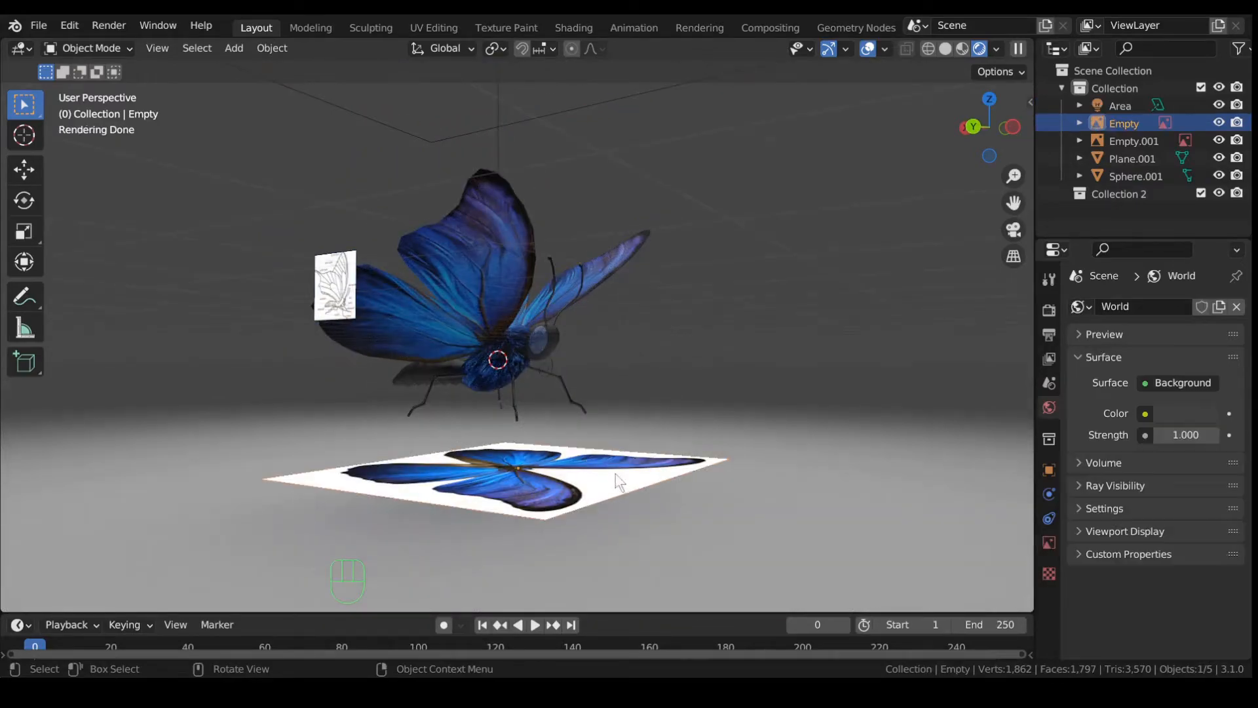
{"action": "key", "text": "x"}
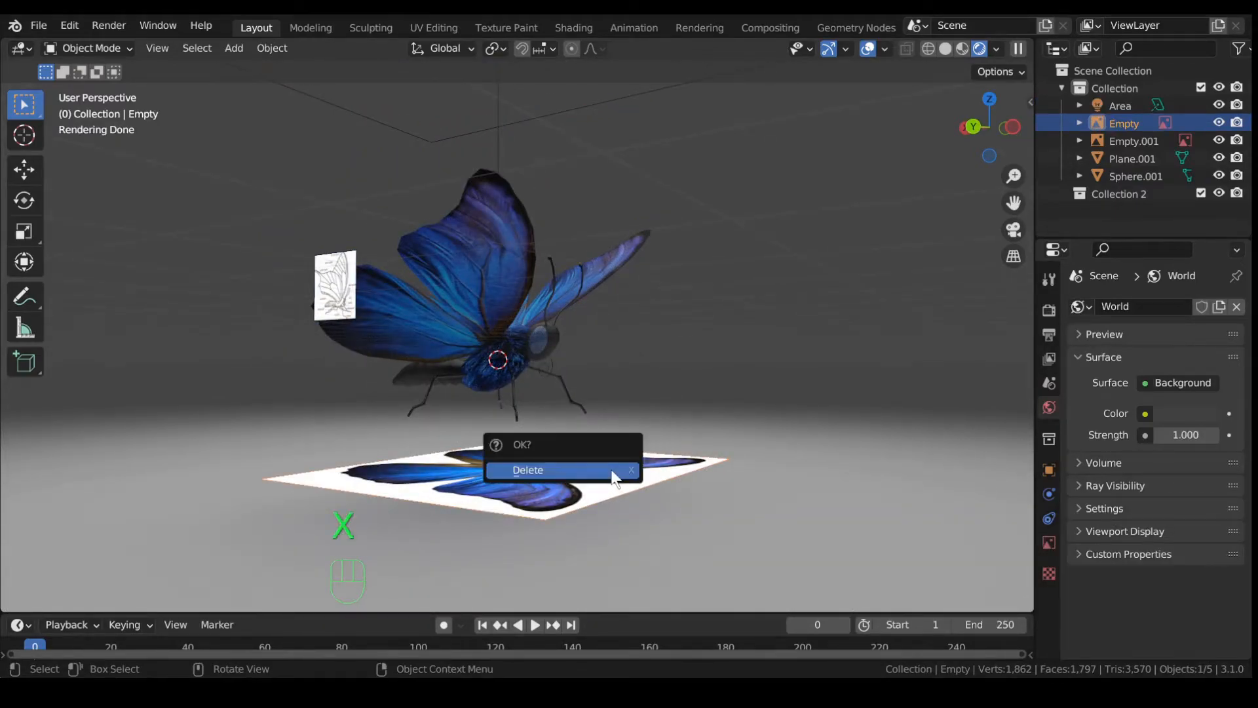
{"action": "left_click", "coordinate": [584, 477]}
{"action": "middle_click_drag", "start_coordinate": [658, 400], "coordinate": [618, 450]}
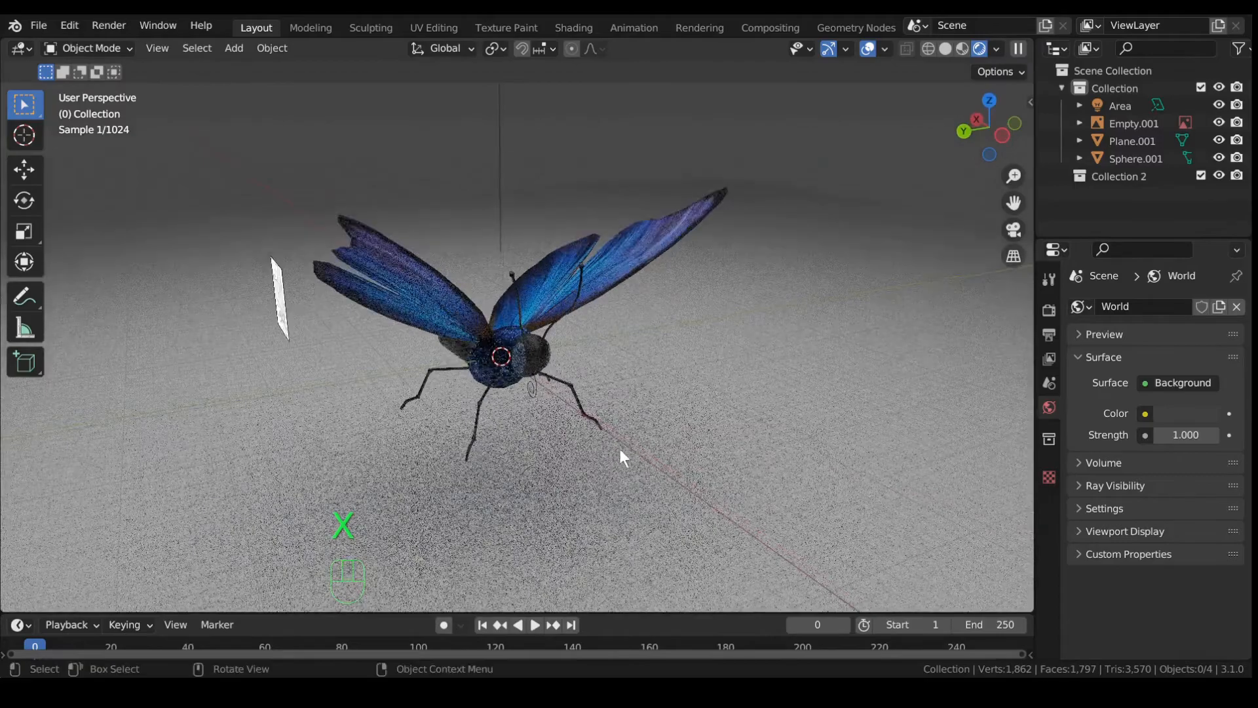
Step: Give the floor plane a new material and raise the brightness of its base color
{"action": "left_click", "coordinate": [706, 438]}
{"action": "left_click", "coordinate": [1146, 382]}
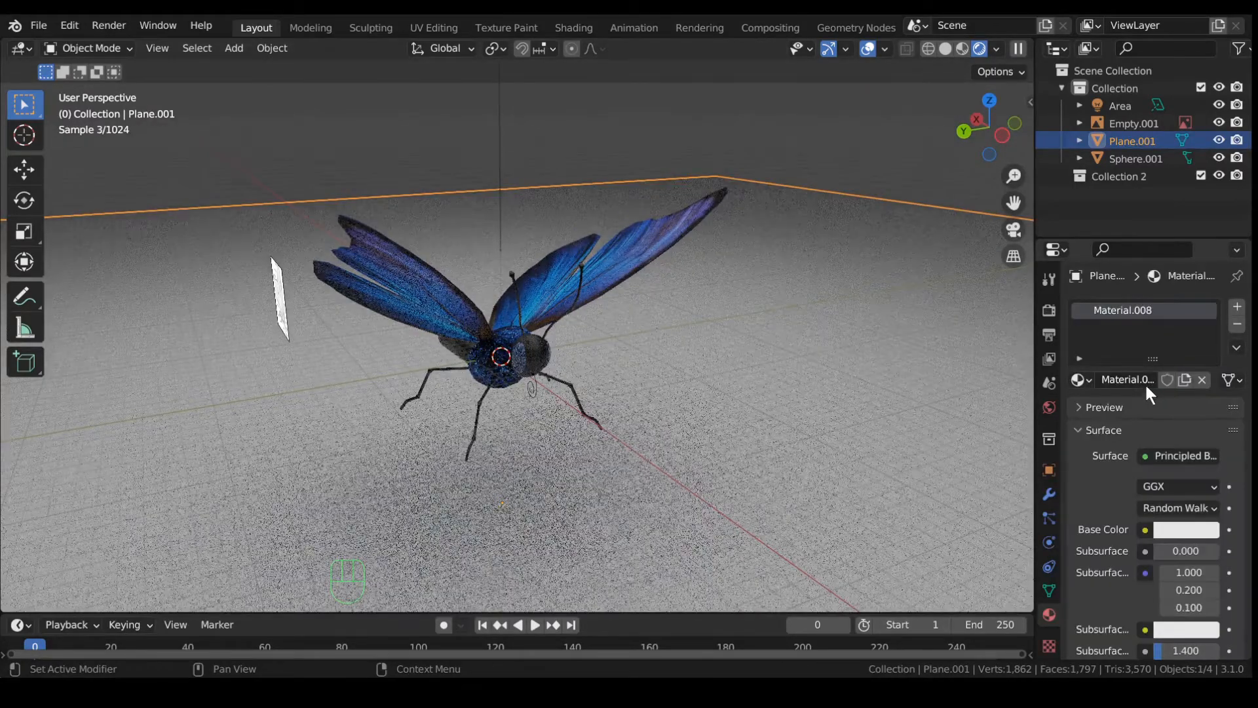
{"action": "left_click", "coordinate": [1183, 529]}
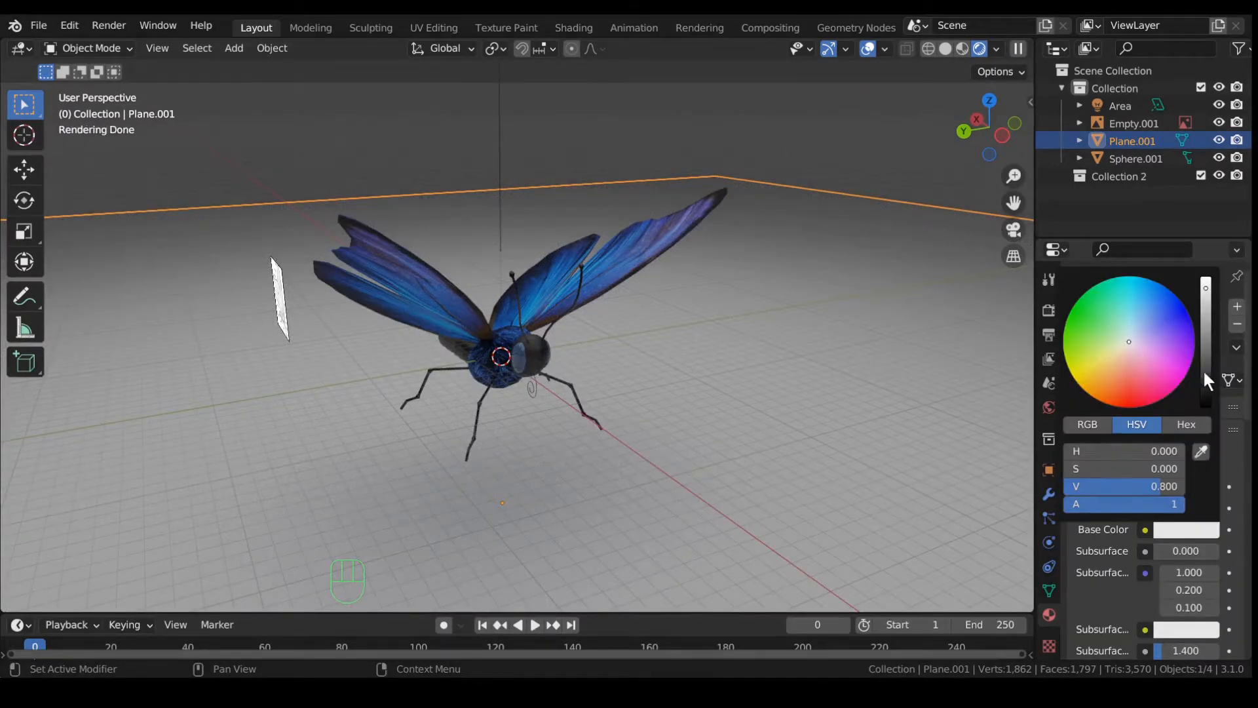
{"action": "left_click_drag", "start_coordinate": [1206, 289], "coordinate": [1206, 277]}
Step: Delete the remaining line-drawing reference image beside the butterfly
{"action": "middle_click_drag", "start_coordinate": [603, 348], "coordinate": [646, 377]}
{"action": "left_click", "coordinate": [288, 289]}
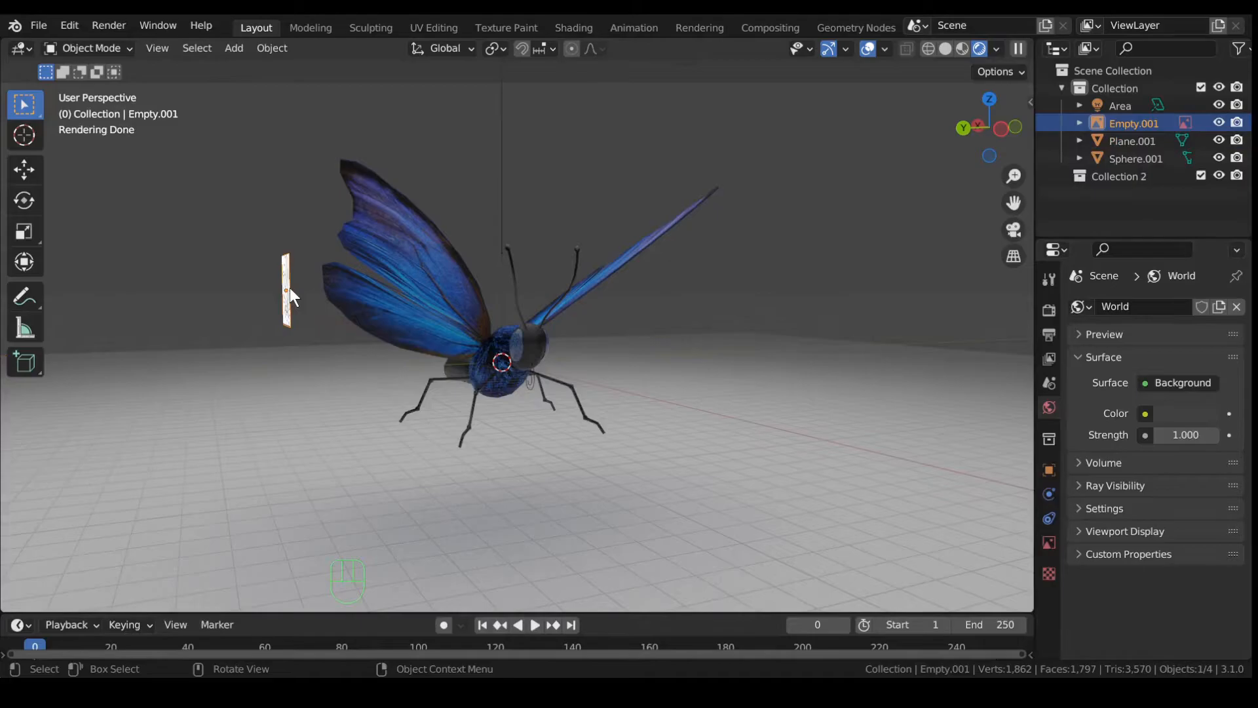
{"action": "key", "text": "x"}
{"action": "left_click", "coordinate": [290, 289]}
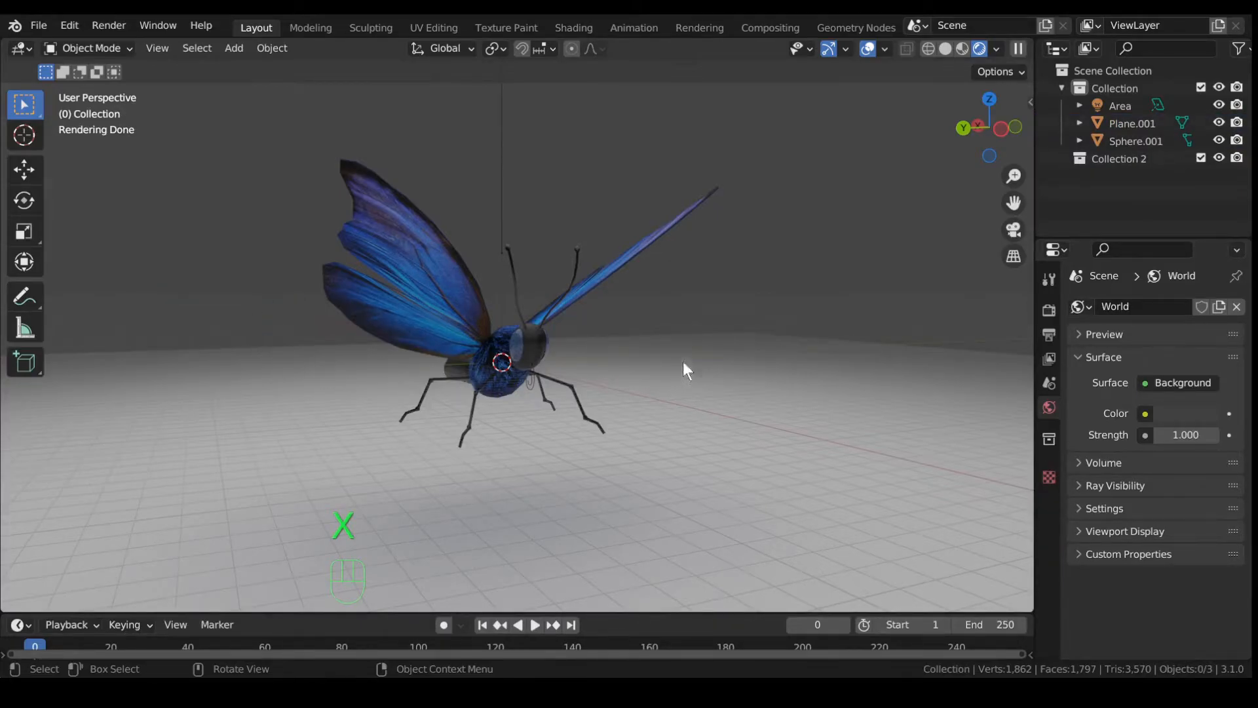
{"action": "middle_click_drag", "start_coordinate": [666, 335], "coordinate": [666, 247]}
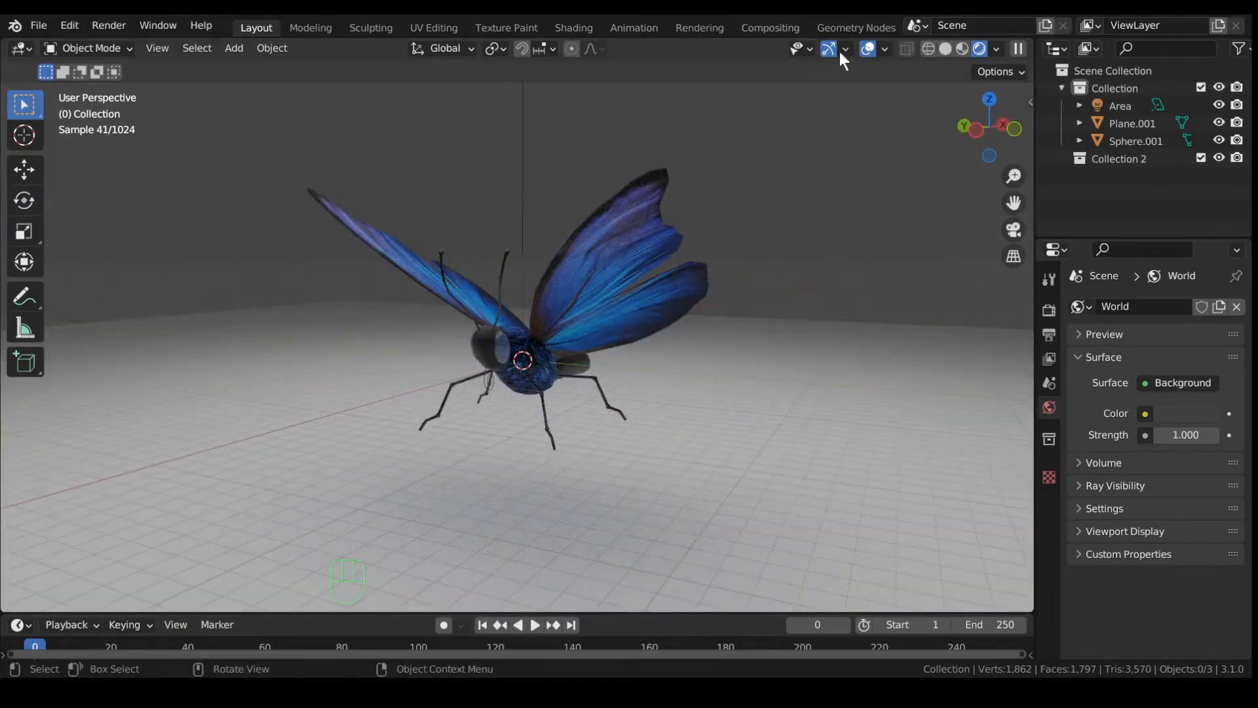
Step: Return to the Shading workspace, select the butterfly and bake it with the Combined type into the butterfly texture image
{"action": "left_click", "coordinate": [575, 28]}
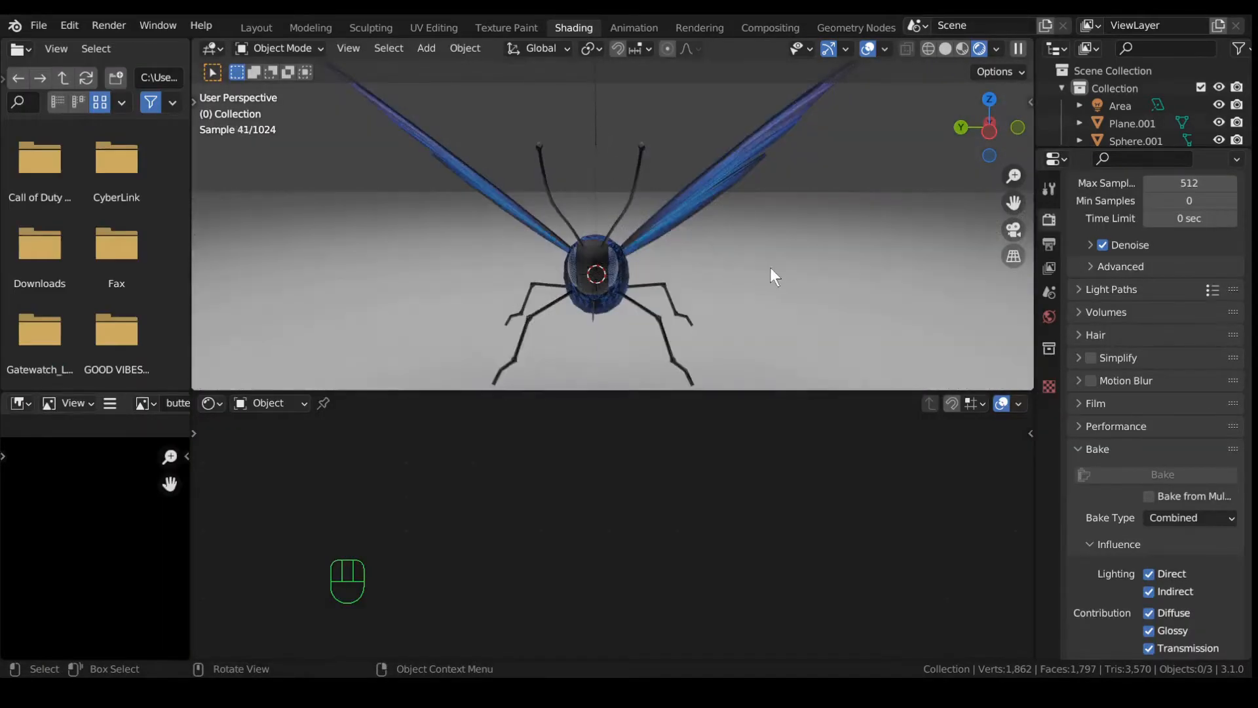
{"action": "middle_click_drag", "start_coordinate": [770, 266], "coordinate": [713, 178]}
{"action": "left_click", "coordinate": [772, 208]}
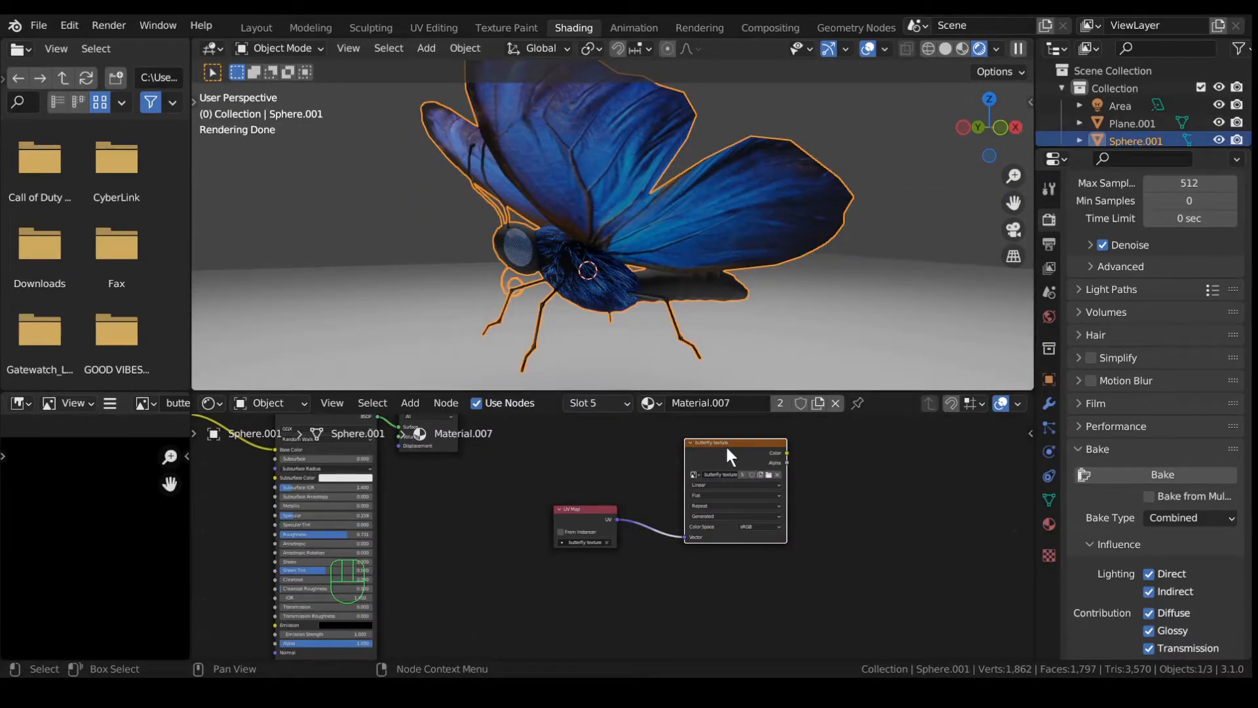
{"action": "left_click", "coordinate": [1161, 473]}
{"action": "scroll", "coordinate": [73, 508], "scroll_direction": "down", "scroll_amount": 4}
{"action": "scroll", "coordinate": [86, 514], "scroll_direction": "up", "scroll_amount": 4}
{"action": "scroll", "coordinate": [86, 516], "scroll_direction": "down", "scroll_amount": 4}
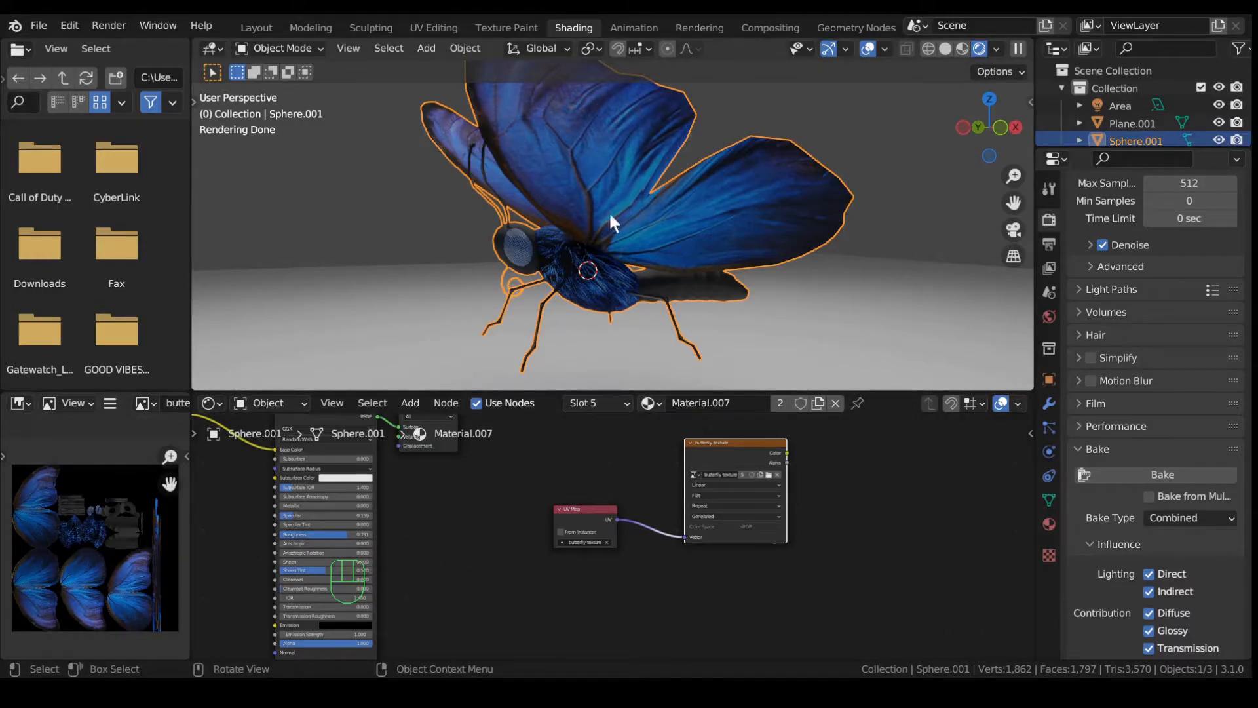
Step: Inspect the butterfly in solid shading with the Face Orientation overlay enabled, and turn that overlay off again
{"action": "left_click", "coordinate": [946, 47]}
{"action": "left_click", "coordinate": [907, 49]}
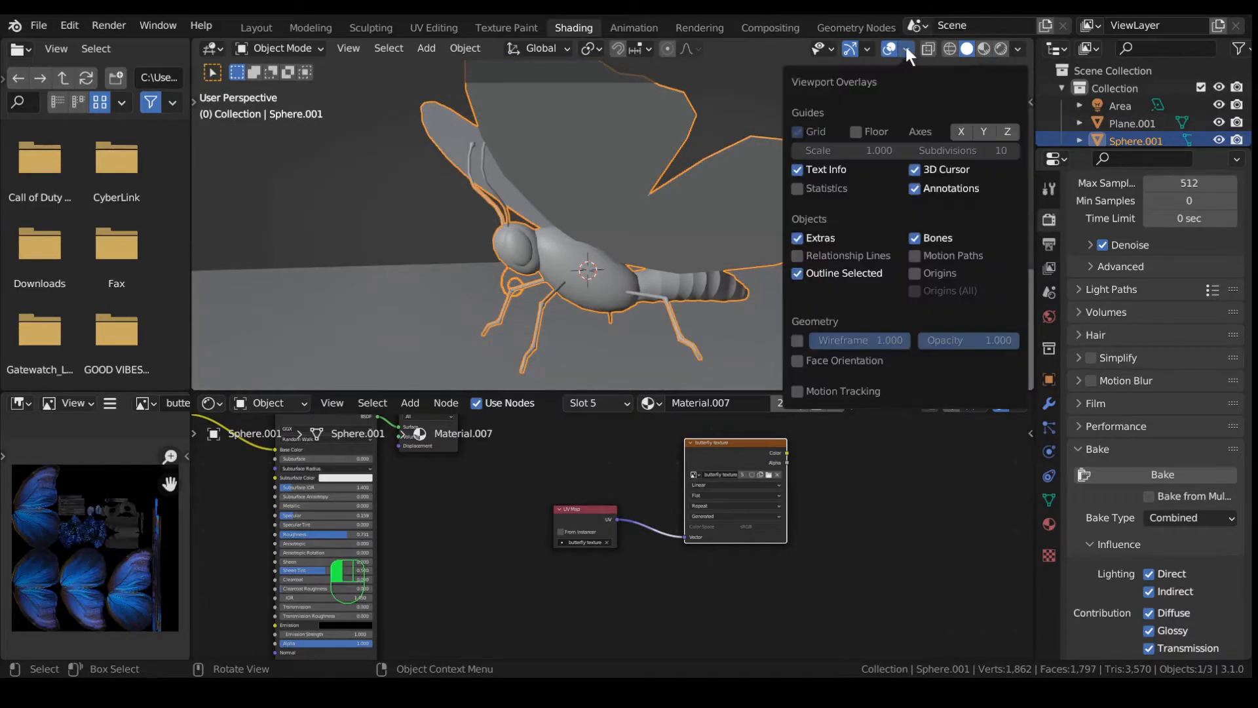
{"action": "left_click", "coordinate": [798, 360]}
{"action": "middle_click_drag", "start_coordinate": [688, 275], "coordinate": [656, 242]}
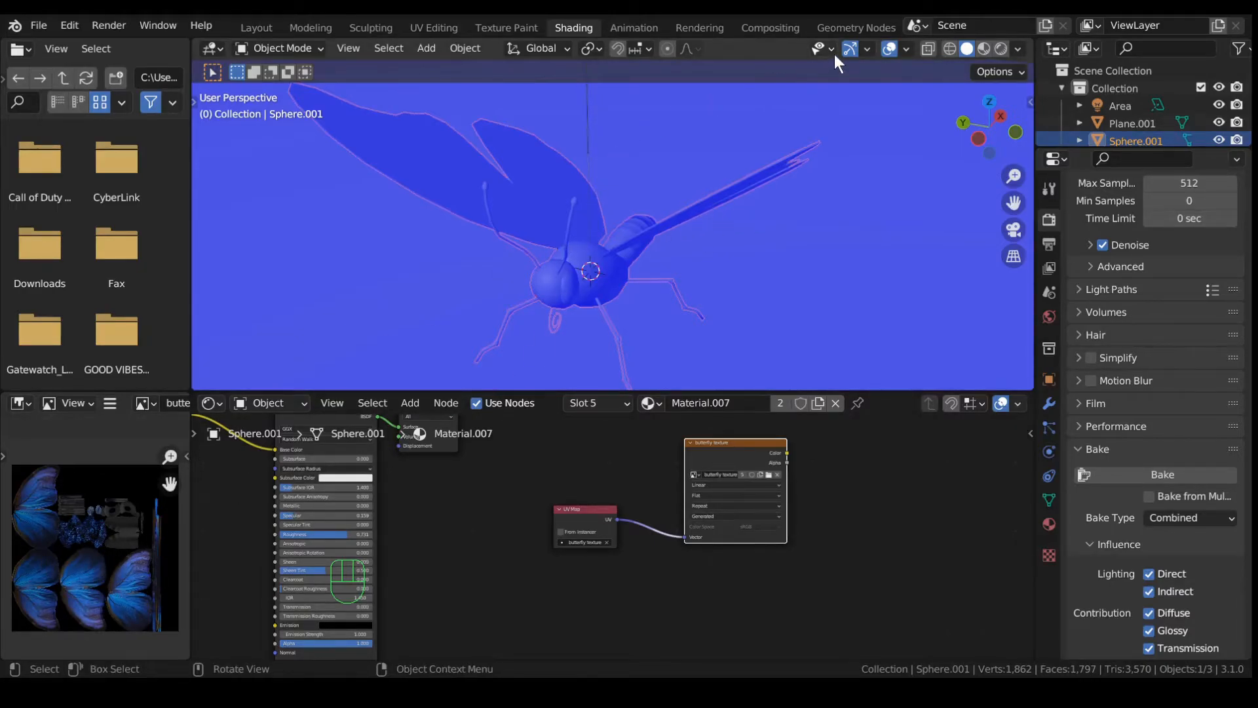
{"action": "left_click", "coordinate": [903, 47]}
{"action": "left_click", "coordinate": [907, 50]}
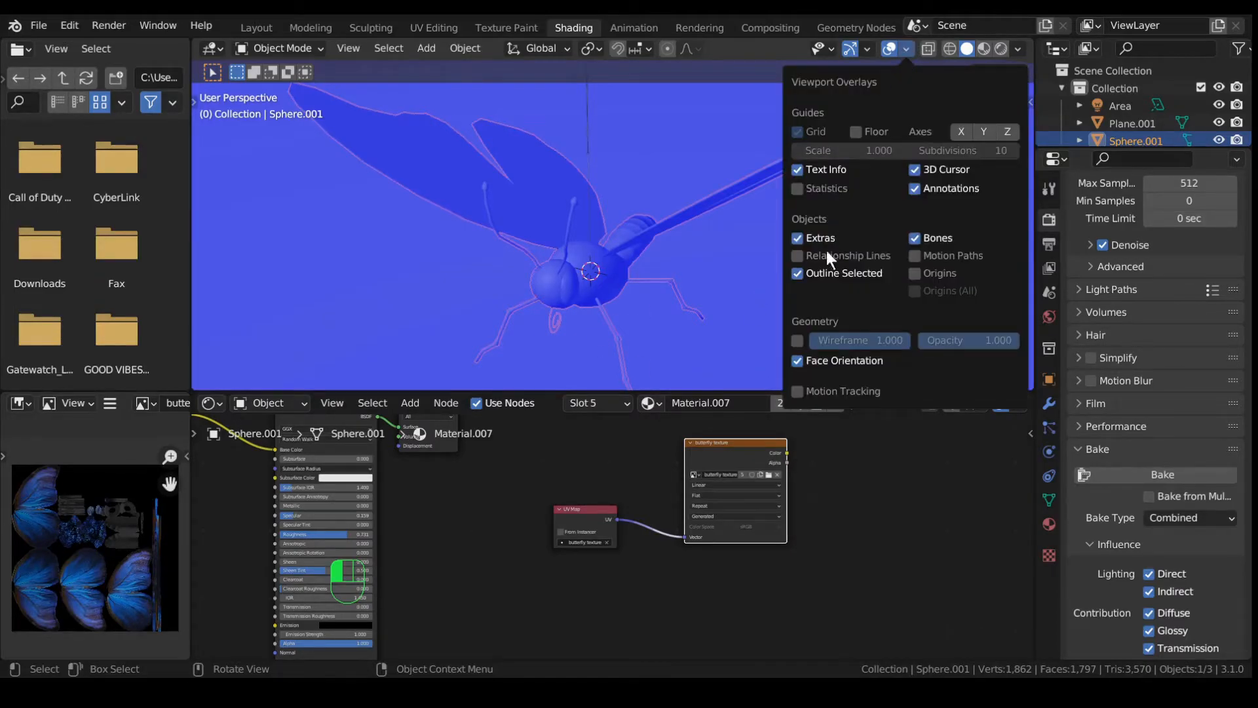
{"action": "left_click", "coordinate": [796, 360]}
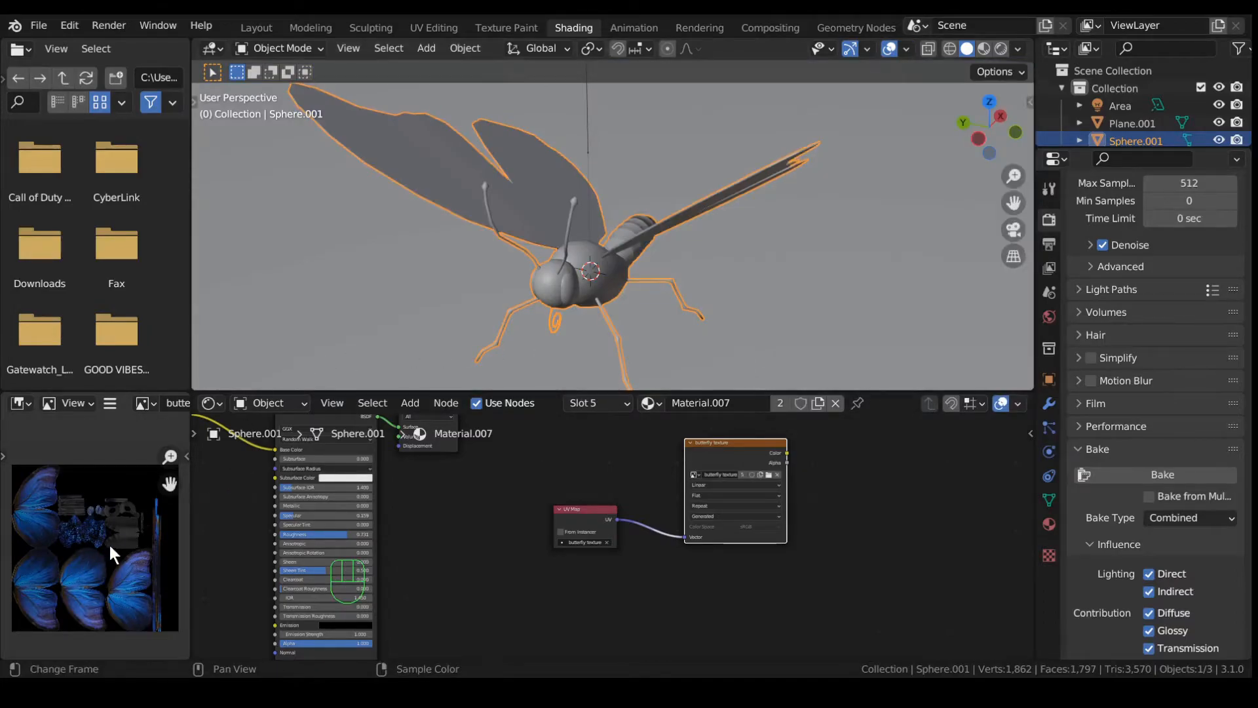
Step: Examine the baked butterfly texture in the maximized Image Editor, checking the wings, body fur, eyes and legs, and restore the layout
{"action": "key", "text": "ctrl+space"}
{"action": "scroll", "coordinate": [619, 423], "scroll_direction": "up", "scroll_amount": 10}
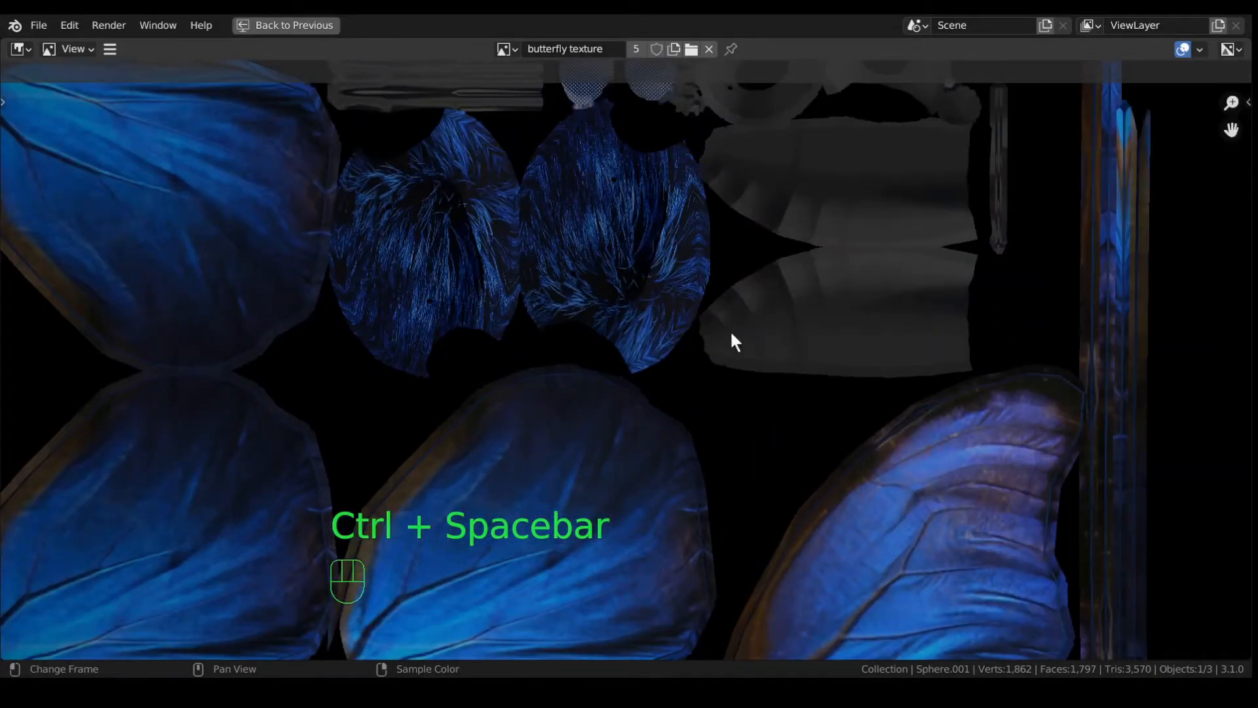
{"action": "middle_click_drag", "start_coordinate": [730, 340], "coordinate": [818, 465]}
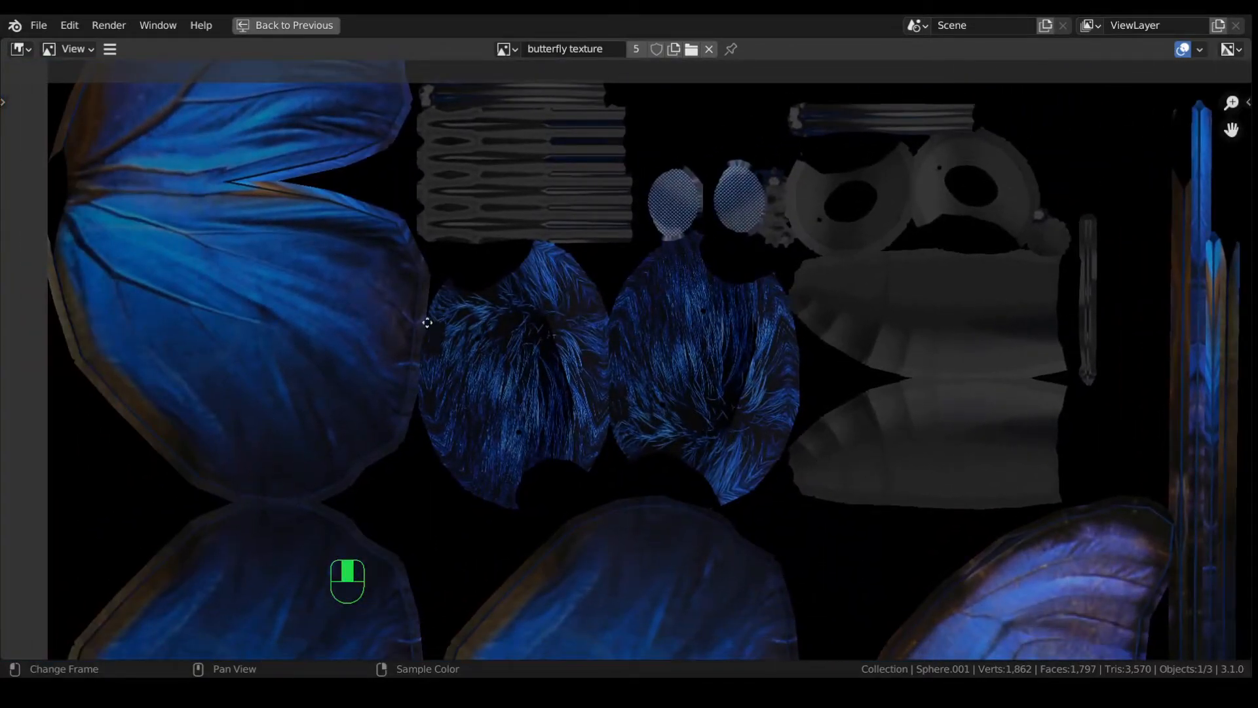
{"action": "middle_click_drag", "start_coordinate": [426, 317], "coordinate": [657, 457]}
{"action": "scroll", "coordinate": [658, 457], "scroll_direction": "up", "scroll_amount": 2}
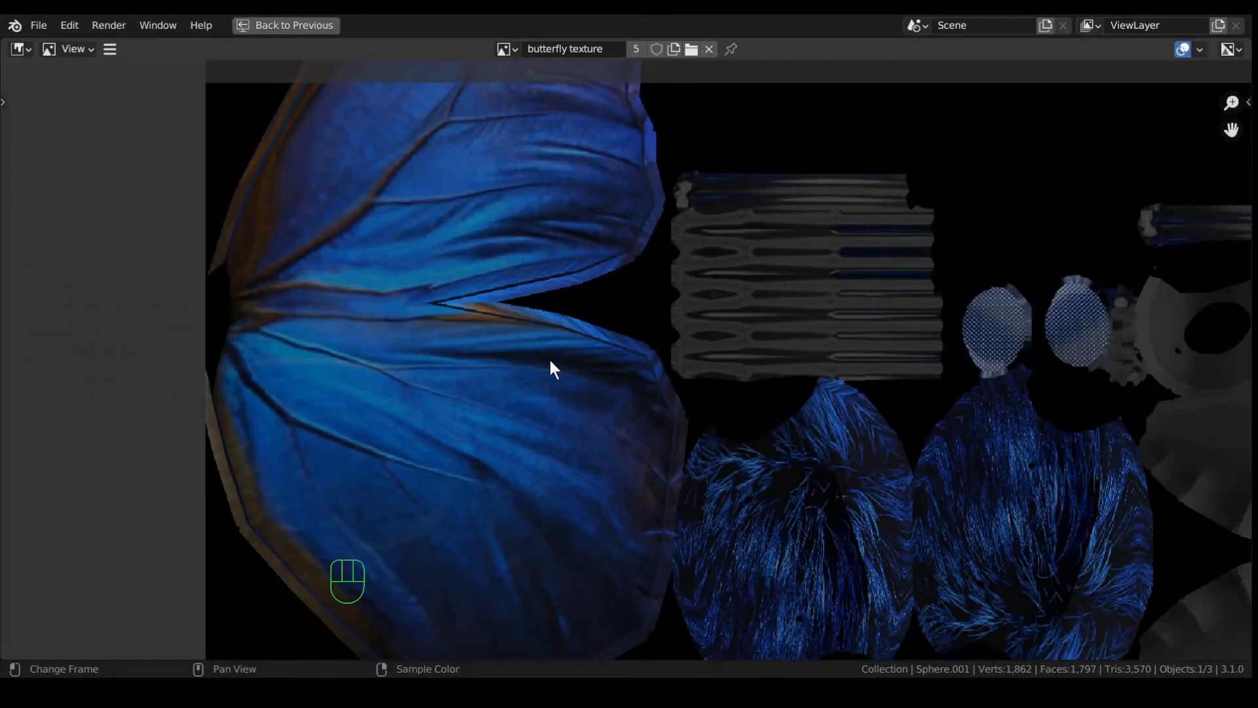
{"action": "scroll", "coordinate": [522, 422], "scroll_direction": "down", "scroll_amount": 2}
{"action": "middle_click_drag", "start_coordinate": [638, 460], "coordinate": [194, 531]}
{"action": "scroll", "coordinate": [466, 587], "scroll_direction": "down", "scroll_amount": 2}
{"action": "scroll", "coordinate": [576, 476], "scroll_direction": "down", "scroll_amount": 4}
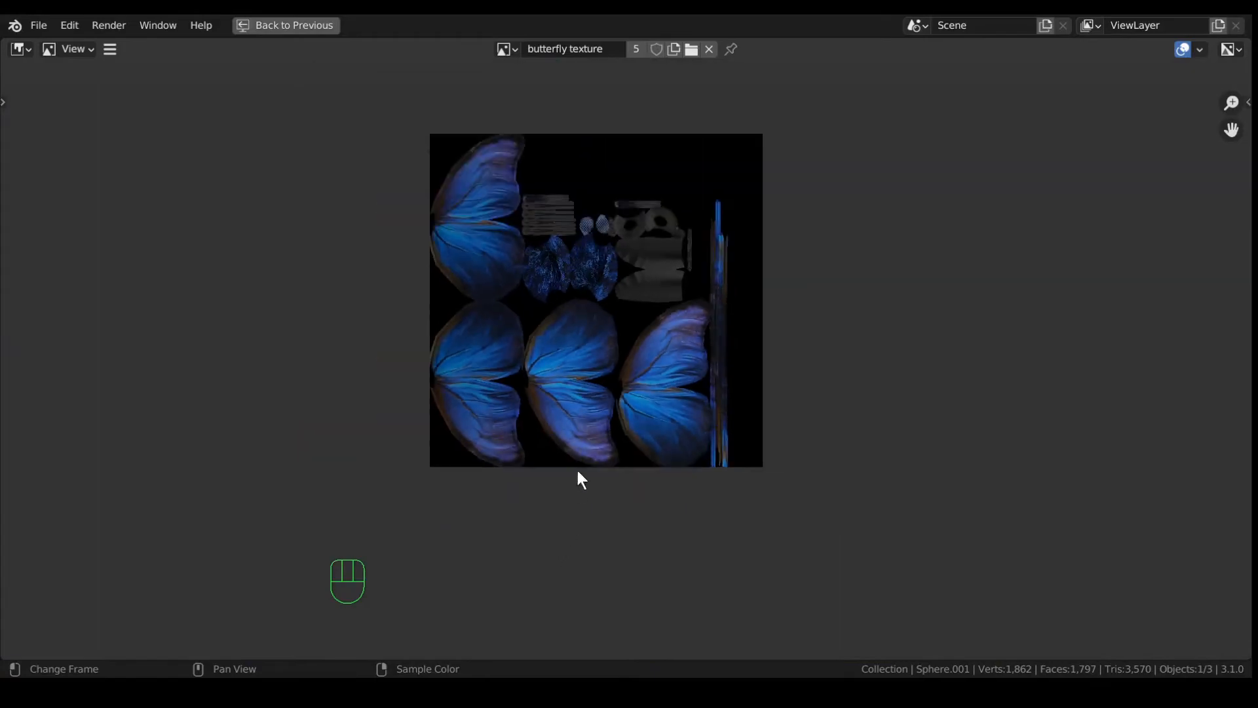
{"action": "key", "text": "ctrl+space"}
Step: Turn on the Face Orientation overlay and view the butterfly's wings
{"action": "mouse_move", "coordinate": [656, 190]}
{"action": "middle_mouse_down"}
{"action": "mouse_move", "coordinate": [734, 236]}
{"action": "mouse_move", "coordinate": [671, 199]}
{"action": "middle_mouse_up"}
{"action": "left_click", "coordinate": [905, 48]}
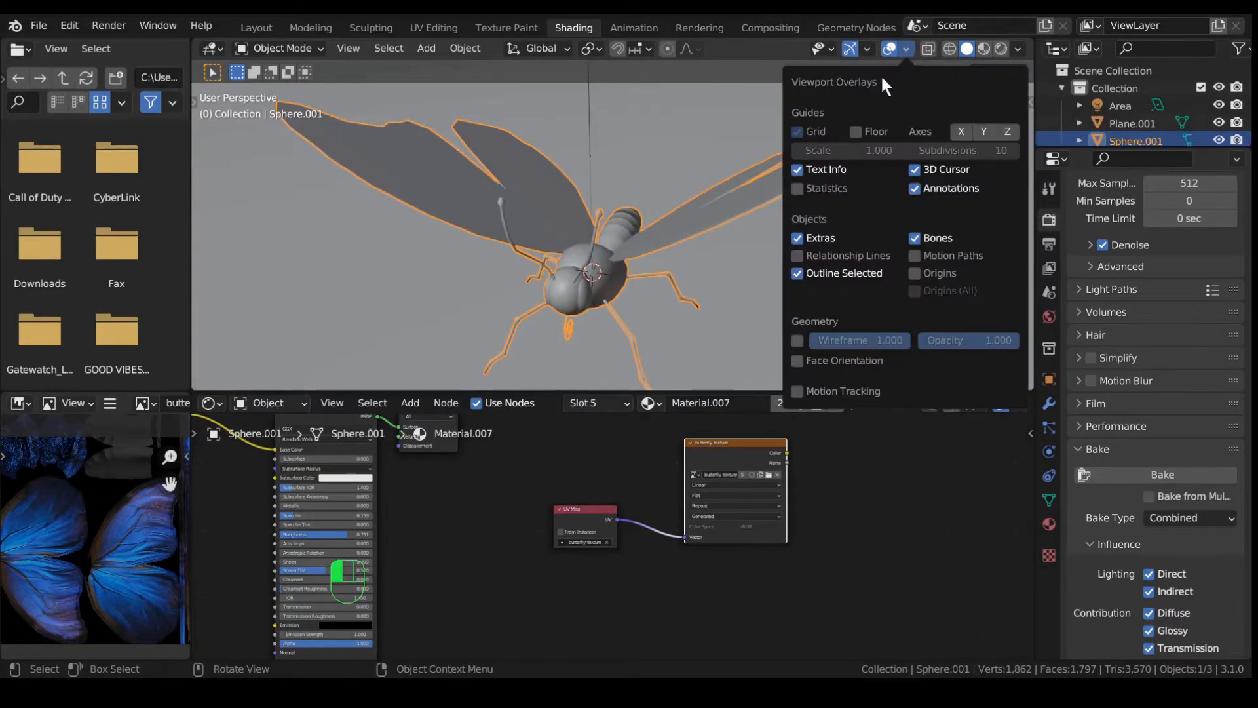
{"action": "left_click", "coordinate": [797, 361]}
{"action": "middle_click_drag", "start_coordinate": [623, 238], "coordinate": [623, 203]}
Step: Select only the butterfly and recalculate the normals of its whole mesh to face outward
{"action": "left_click", "coordinate": [618, 213], "text": "shift"}
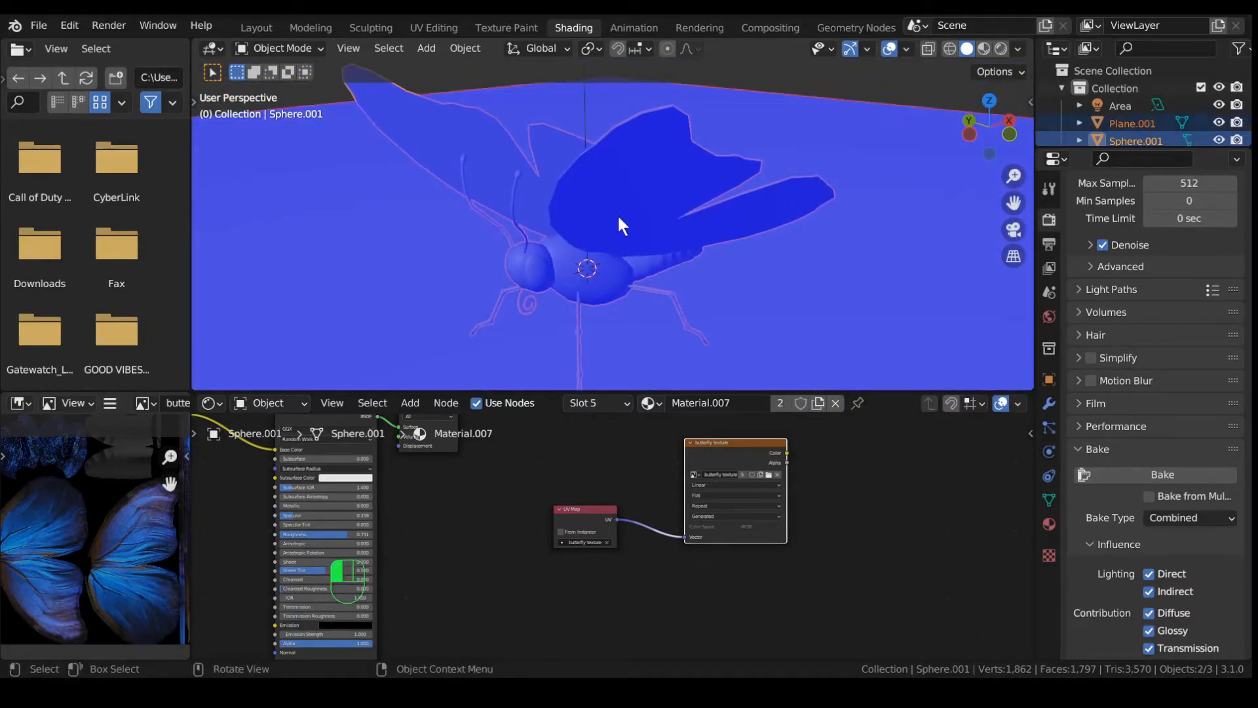
{"action": "left_click", "coordinate": [621, 191]}
{"action": "left_click", "coordinate": [645, 184]}
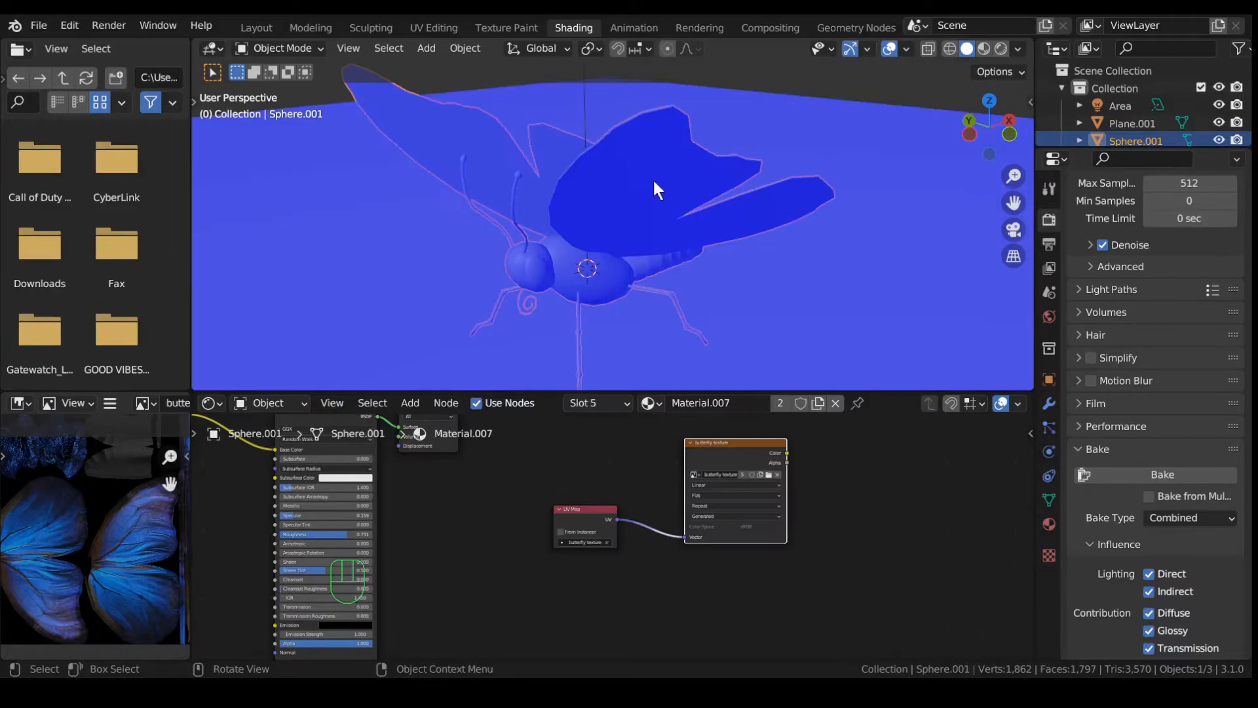
{"action": "key", "text": "Tab"}
{"action": "key", "text": "a"}
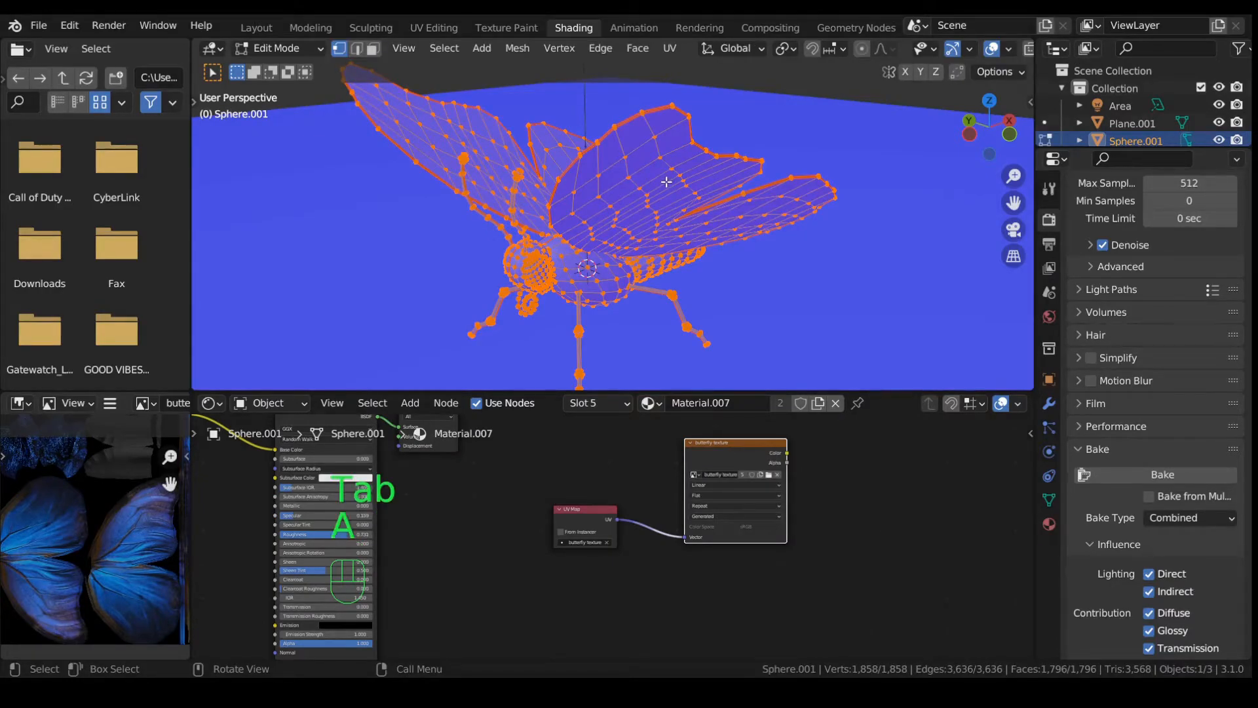
{"action": "key", "text": "shift+n"}
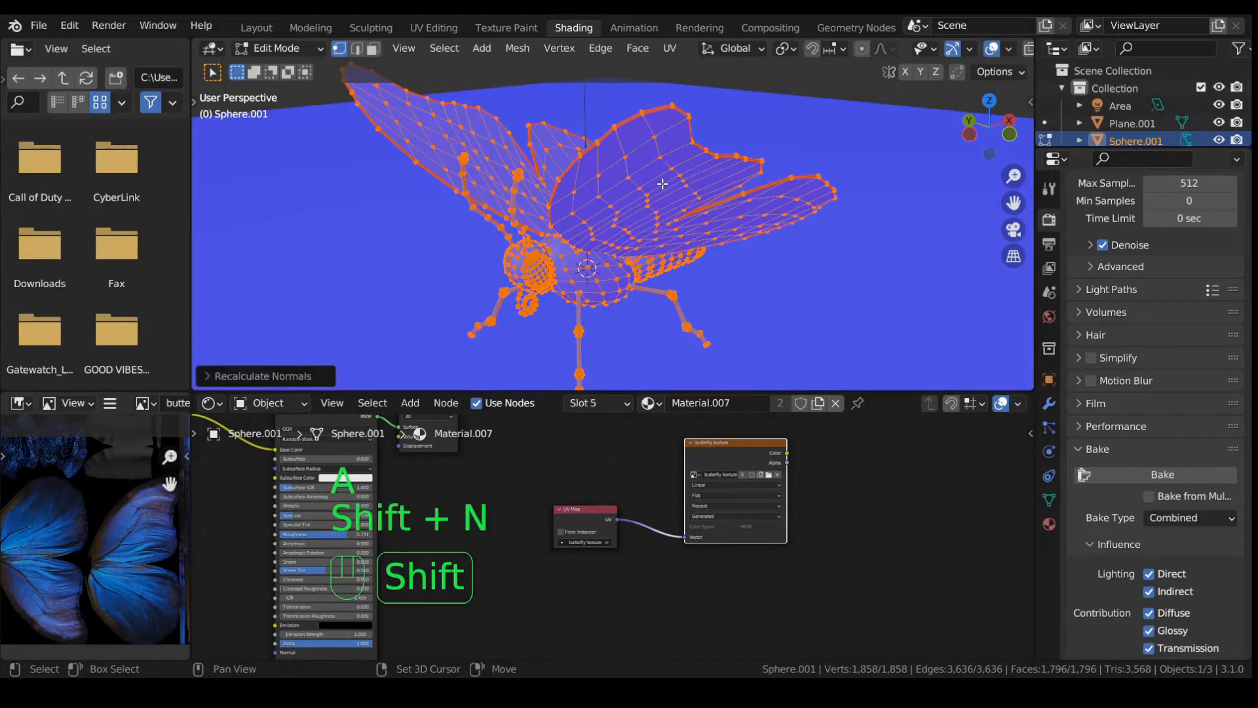
{"action": "left_click", "coordinate": [296, 375]}
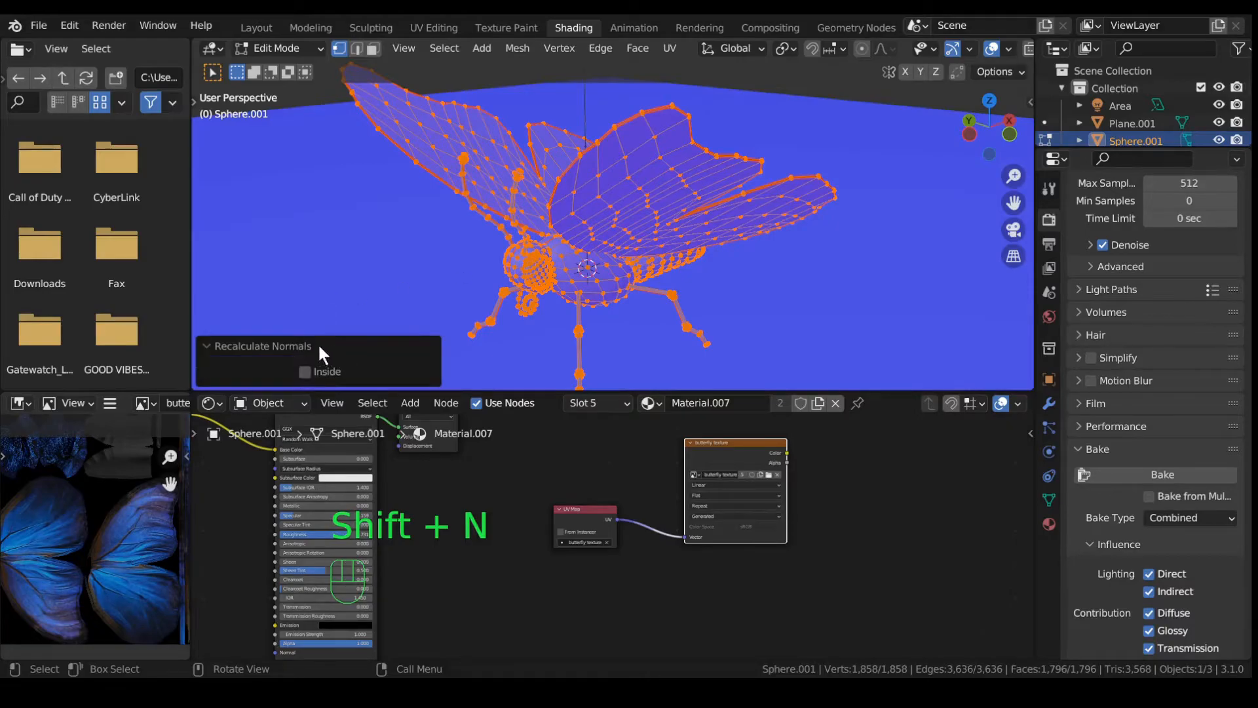
{"action": "middle_click_drag", "start_coordinate": [645, 242], "coordinate": [532, 235]}
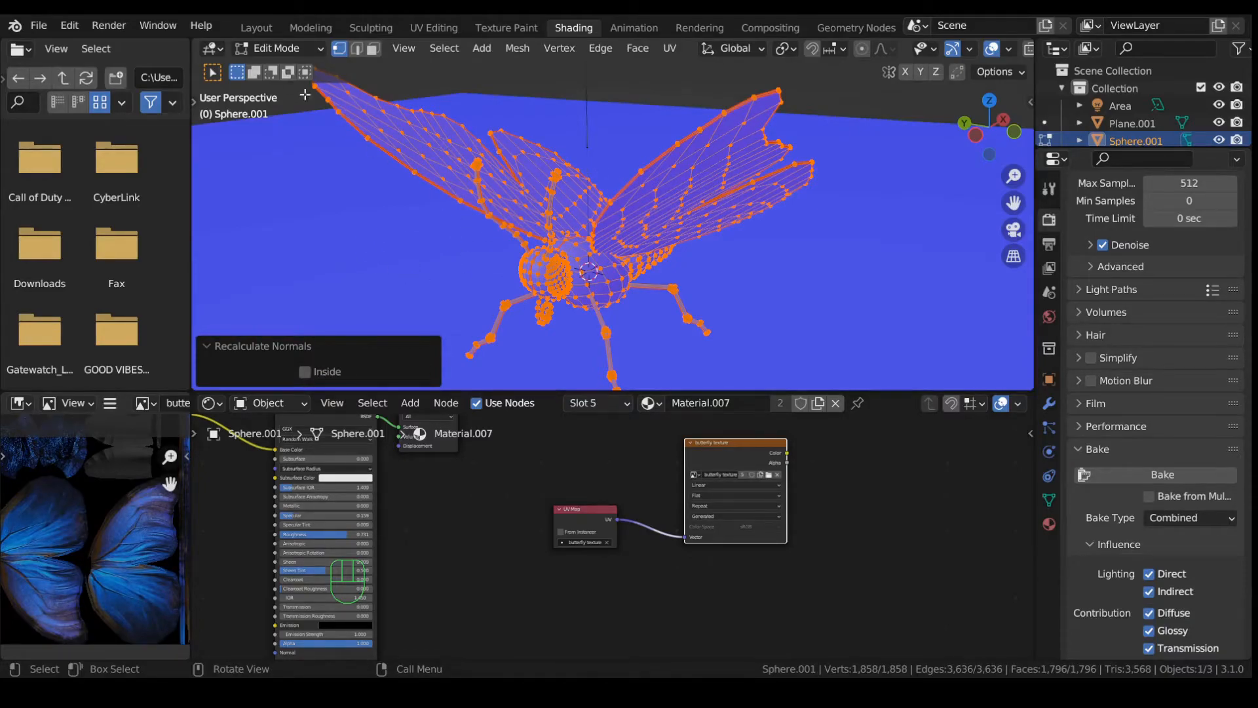
Step: Return to the Layout workspace and put the butterfly back into Object Mode
{"action": "left_click", "coordinate": [262, 26]}
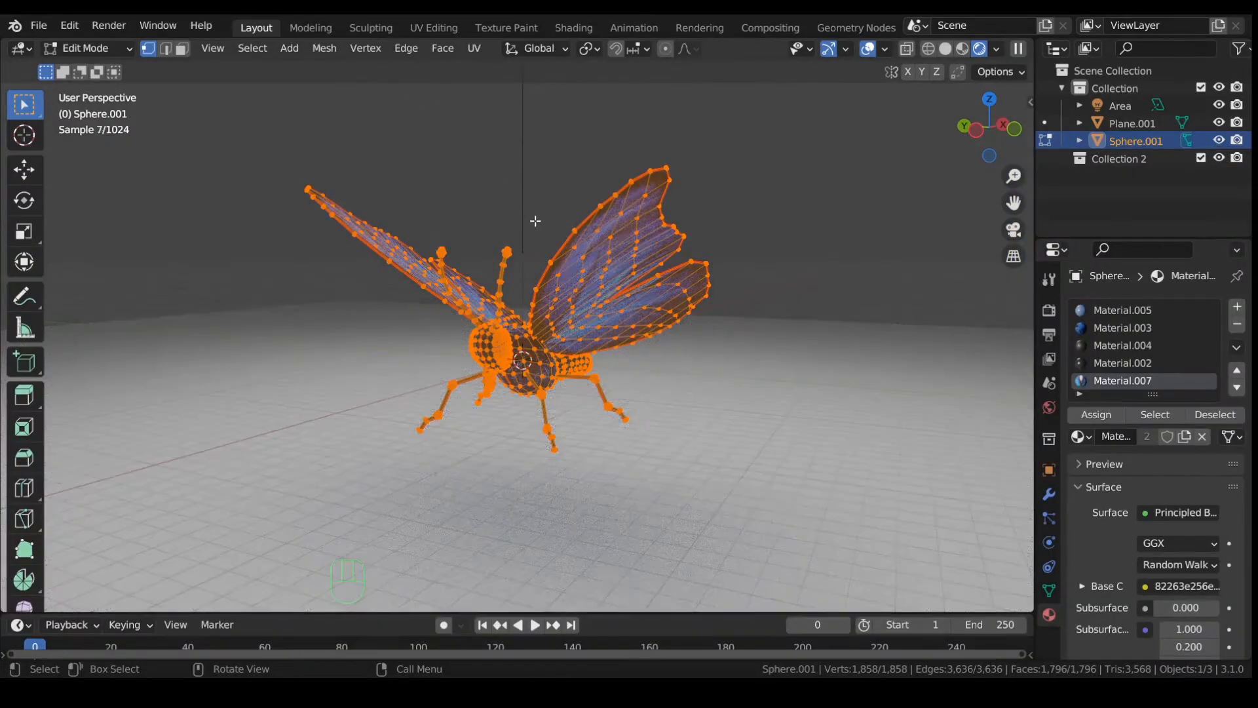
{"action": "scroll", "coordinate": [677, 264], "scroll_direction": "down", "scroll_amount": 3}
{"action": "middle_click_drag", "start_coordinate": [677, 264], "coordinate": [646, 269]}
{"action": "key", "text": "Tab"}
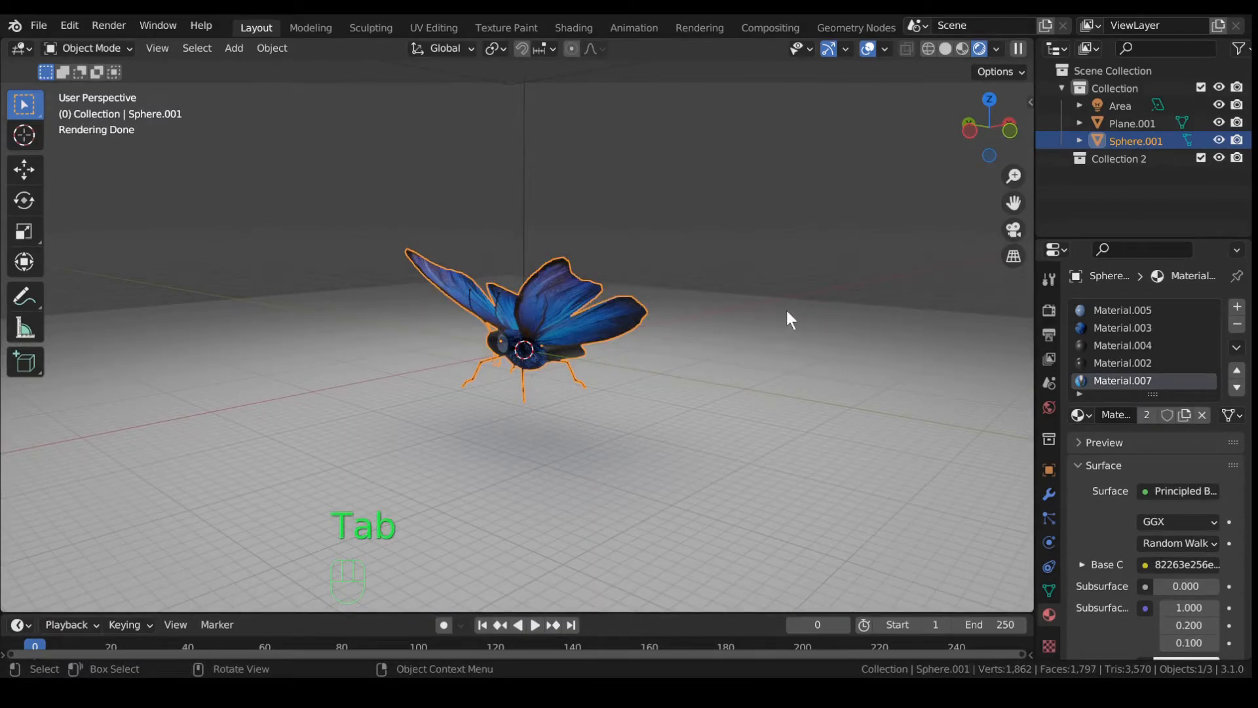
Step: Show the butterfly's dimensions and scale it down uniformly in two passes to about 0.64 × 0.76 × 0.50 m
{"action": "key", "text": "n"}
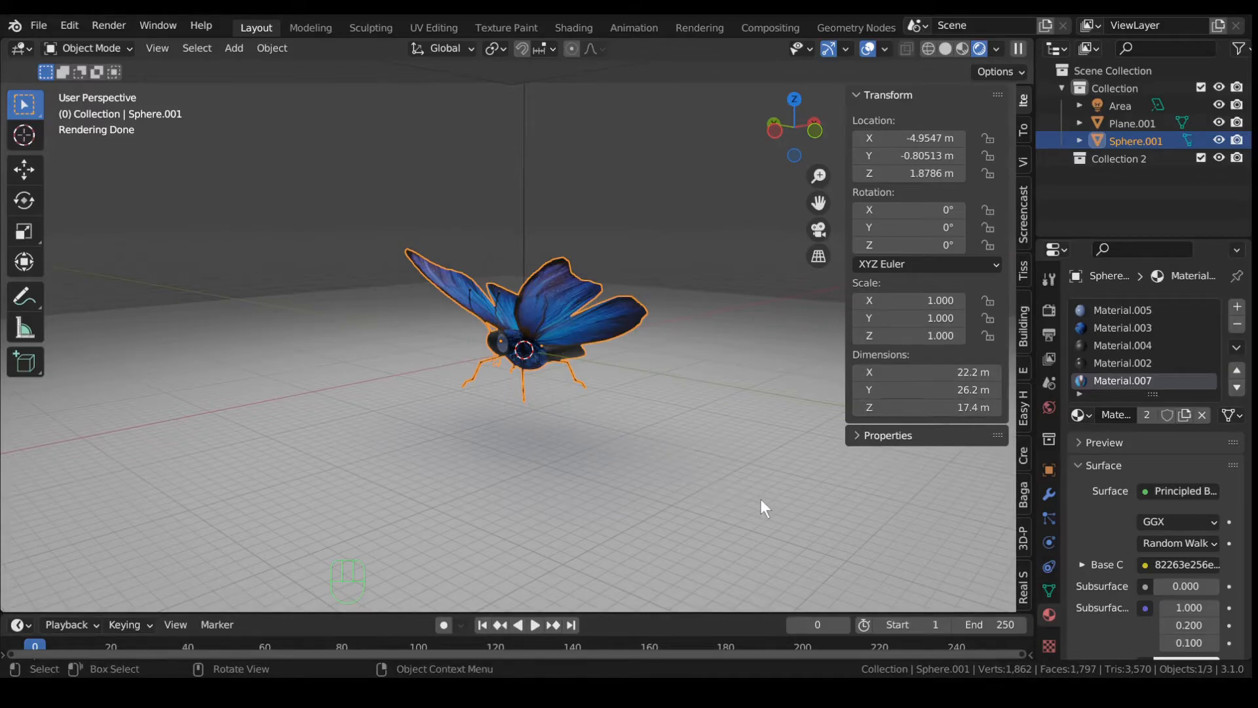
{"action": "key", "text": "s"}
{"action": "left_click", "coordinate": [543, 368]}
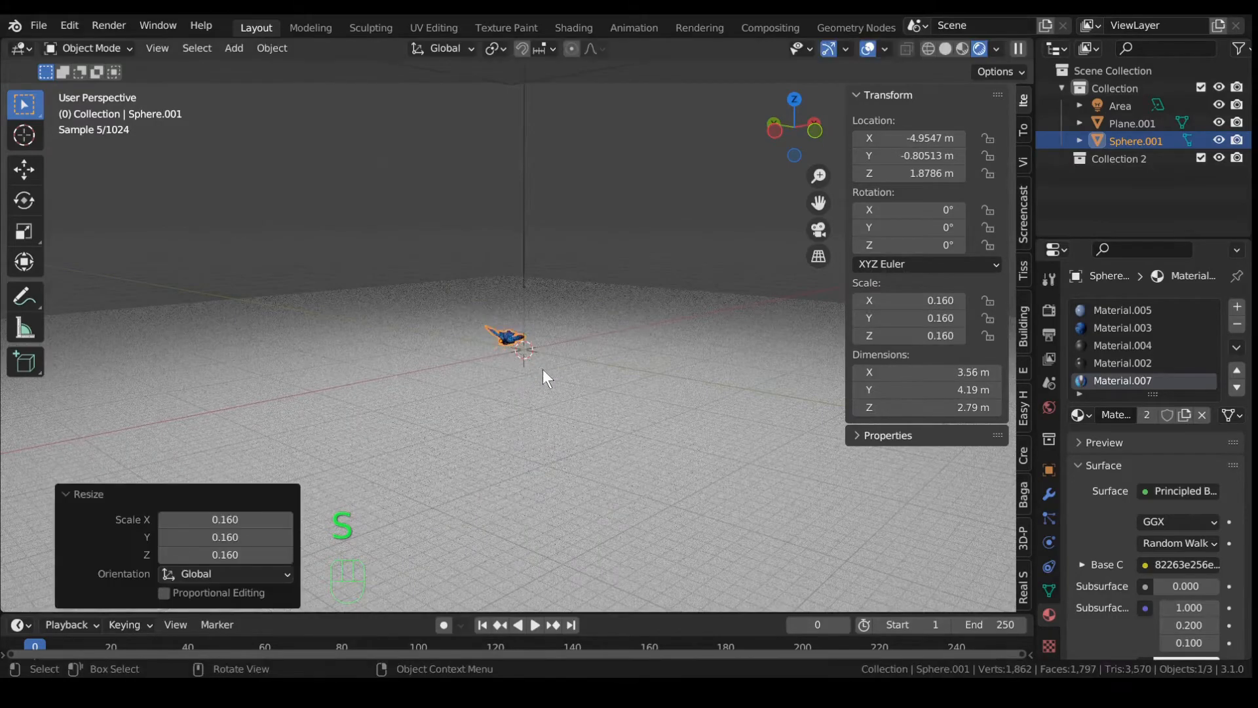
{"action": "key", "text": "KP_Decimal"}
{"action": "key", "text": "s"}
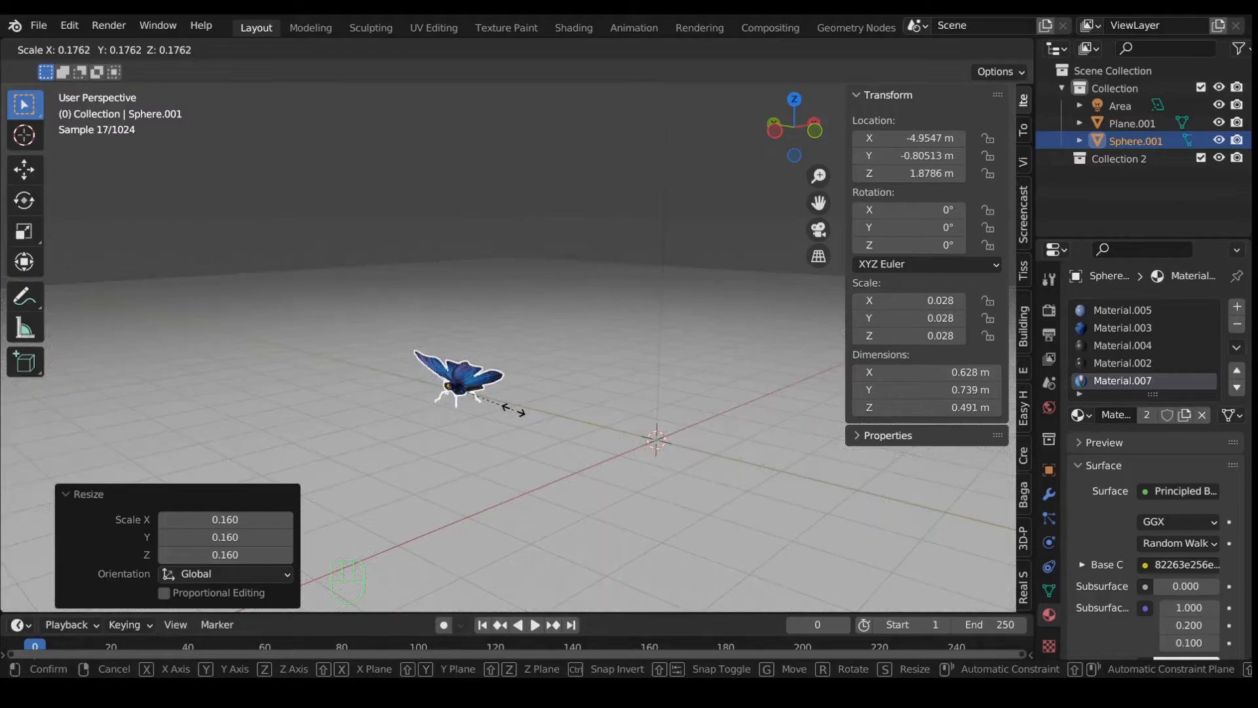
{"action": "left_click", "coordinate": [516, 413]}
{"action": "key", "text": "KP_Decimal"}
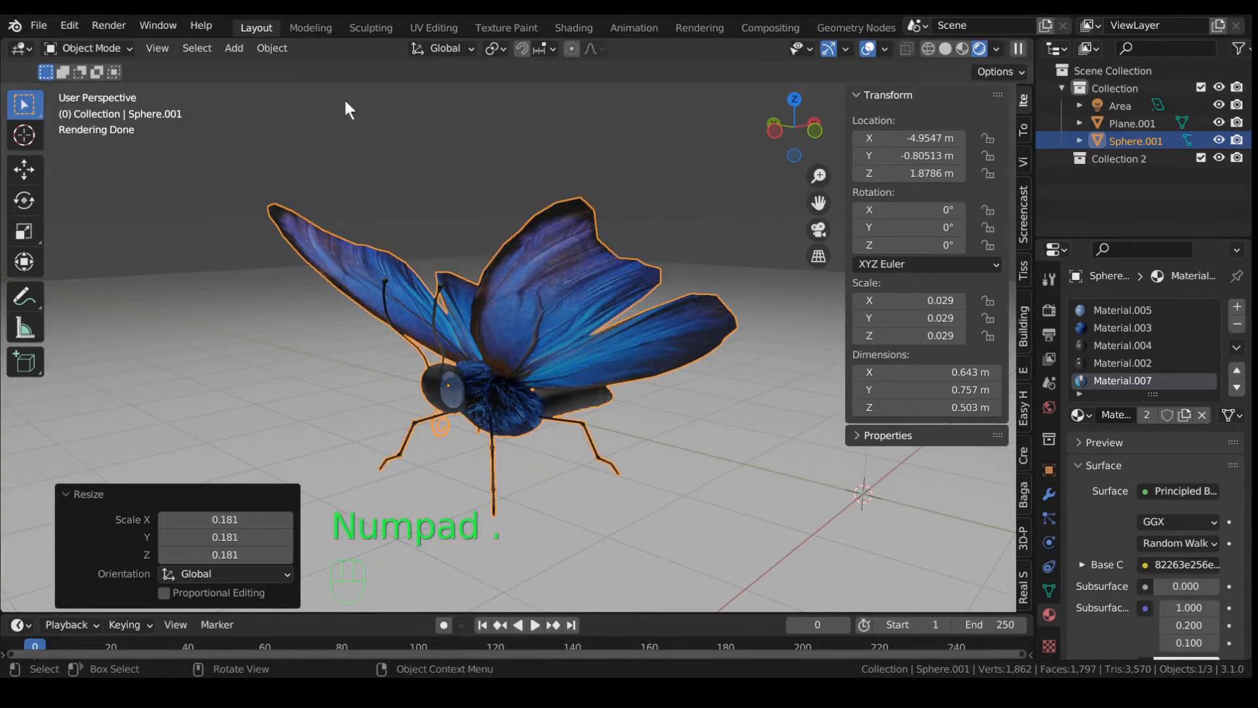
Step: Apply all transforms to the resized butterfly and hide its transform values
{"action": "left_click", "coordinate": [270, 49]}
{"action": "mouse_move", "coordinate": [313, 143]}
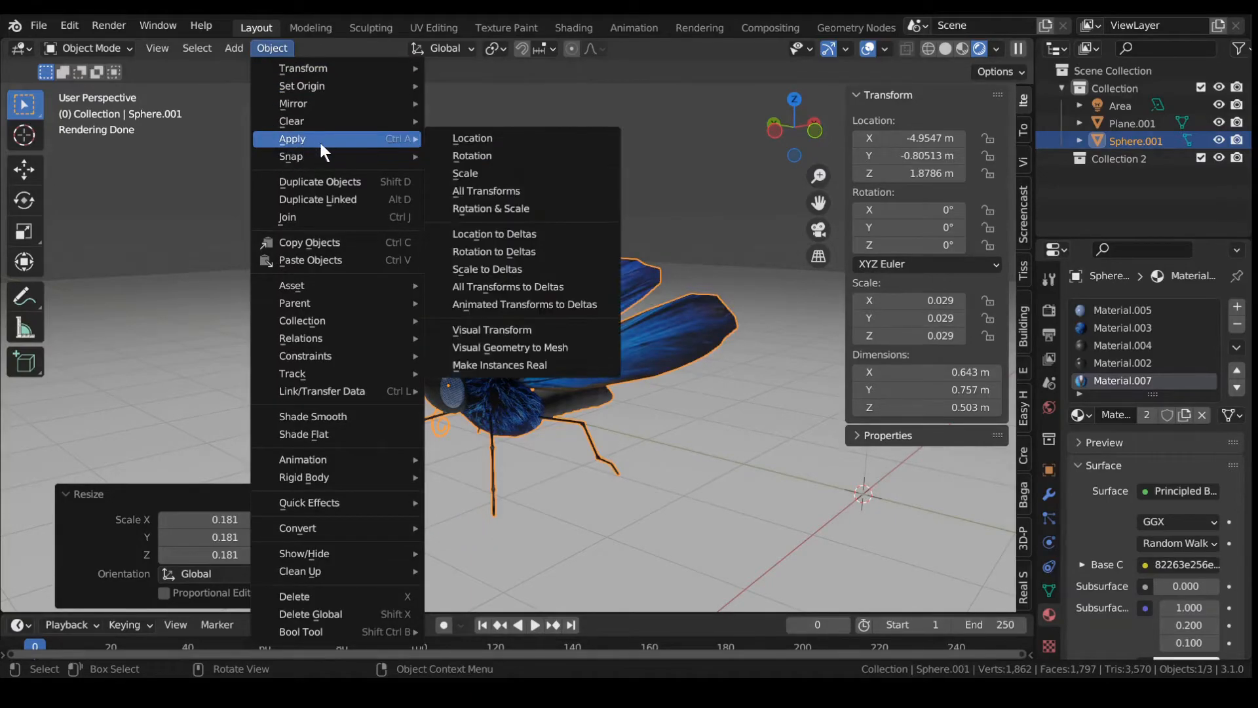
{"action": "left_click", "coordinate": [524, 191]}
{"action": "key", "text": "q"}
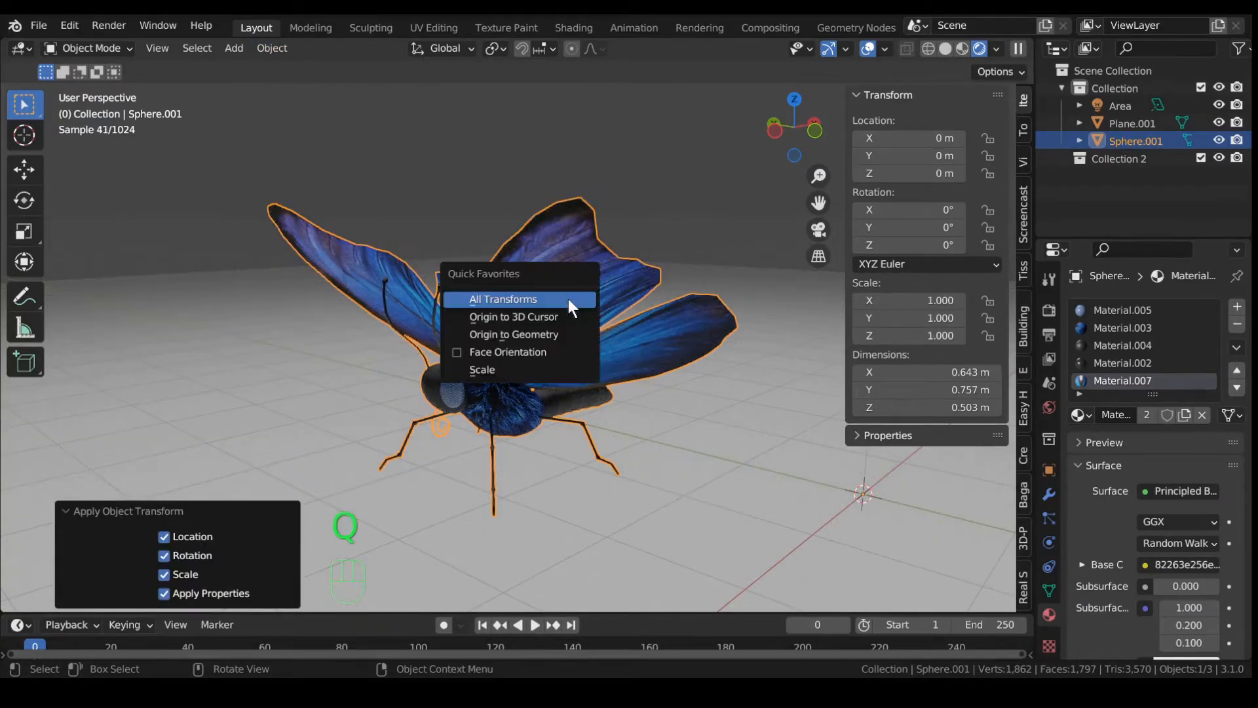
{"action": "left_click", "coordinate": [569, 300]}
{"action": "middle_click_drag", "start_coordinate": [538, 396], "coordinate": [1000, 378]}
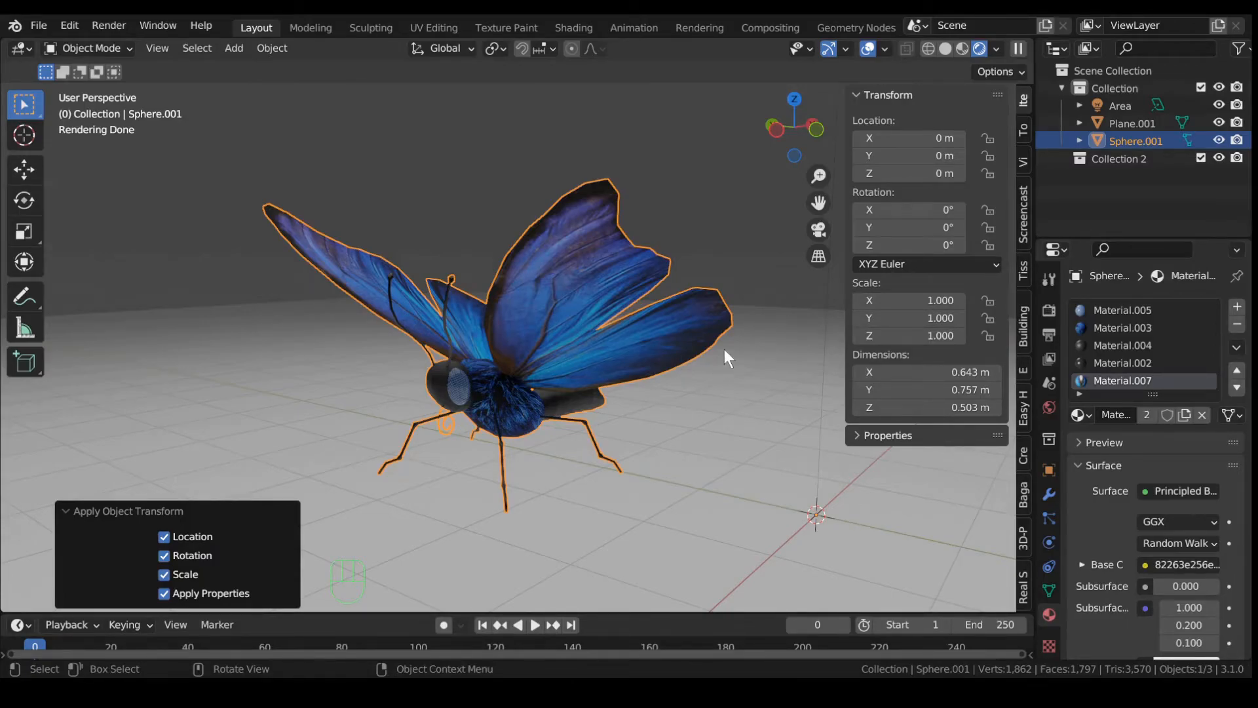
{"action": "key", "text": "n"}
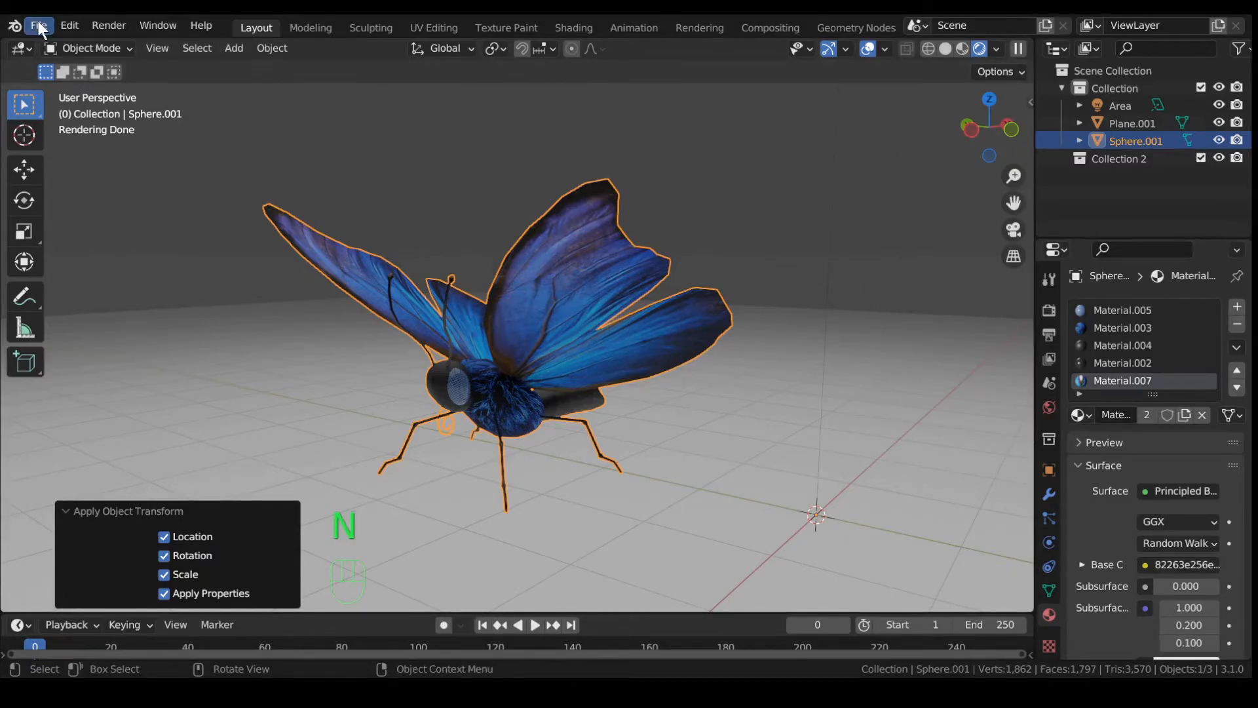
Step: Save the baked butterfly texture as an image file from the Image Editor in the Shading workspace
{"action": "left_click", "coordinate": [369, 28]}
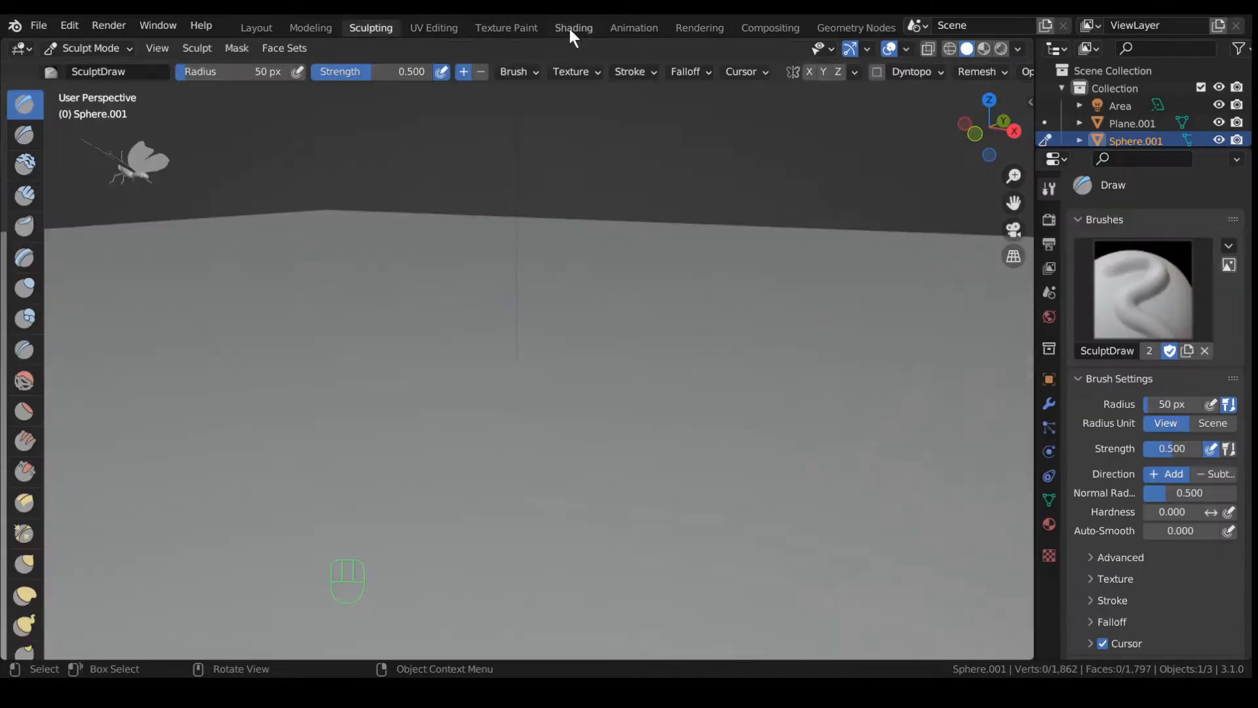
{"action": "left_click", "coordinate": [570, 29]}
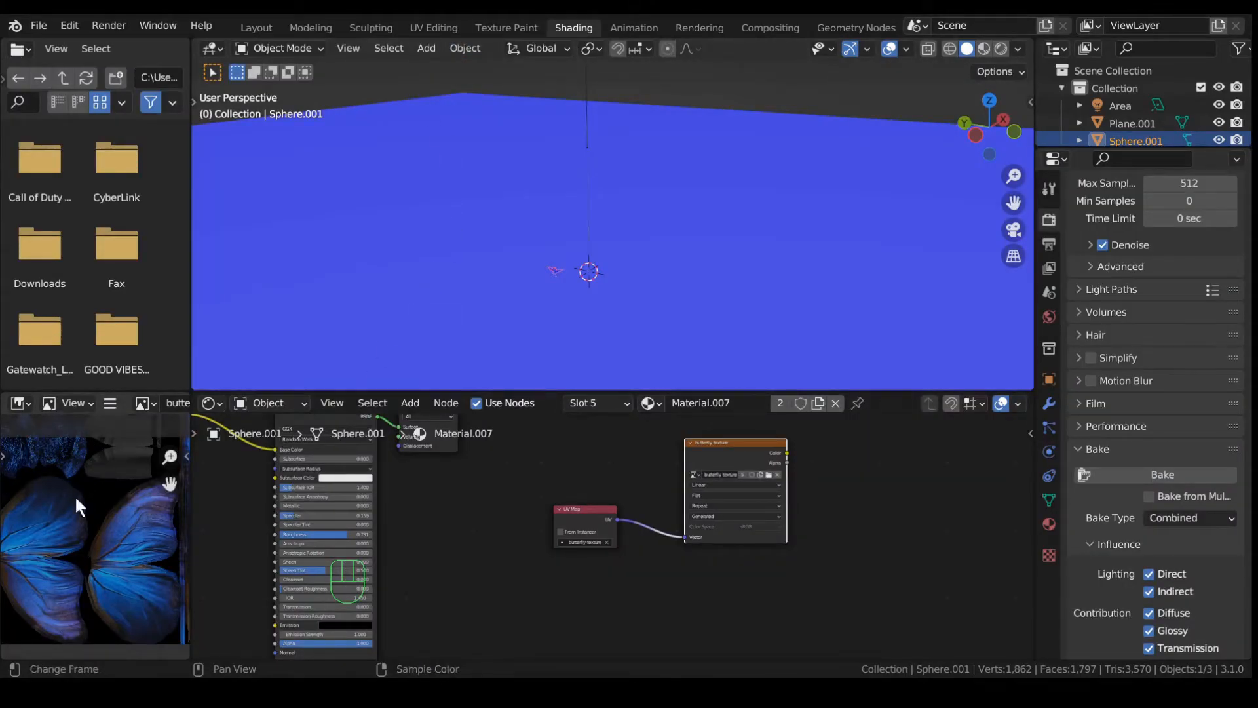
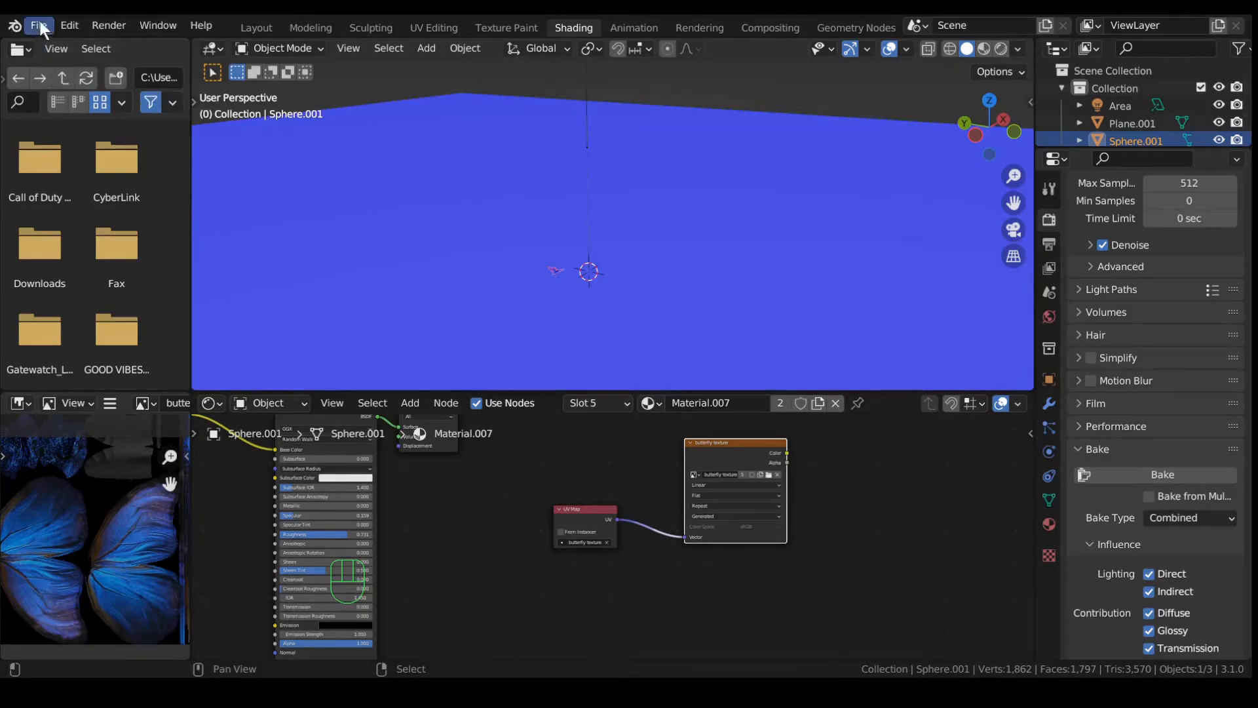
{"action": "left_click", "coordinate": [113, 403]}
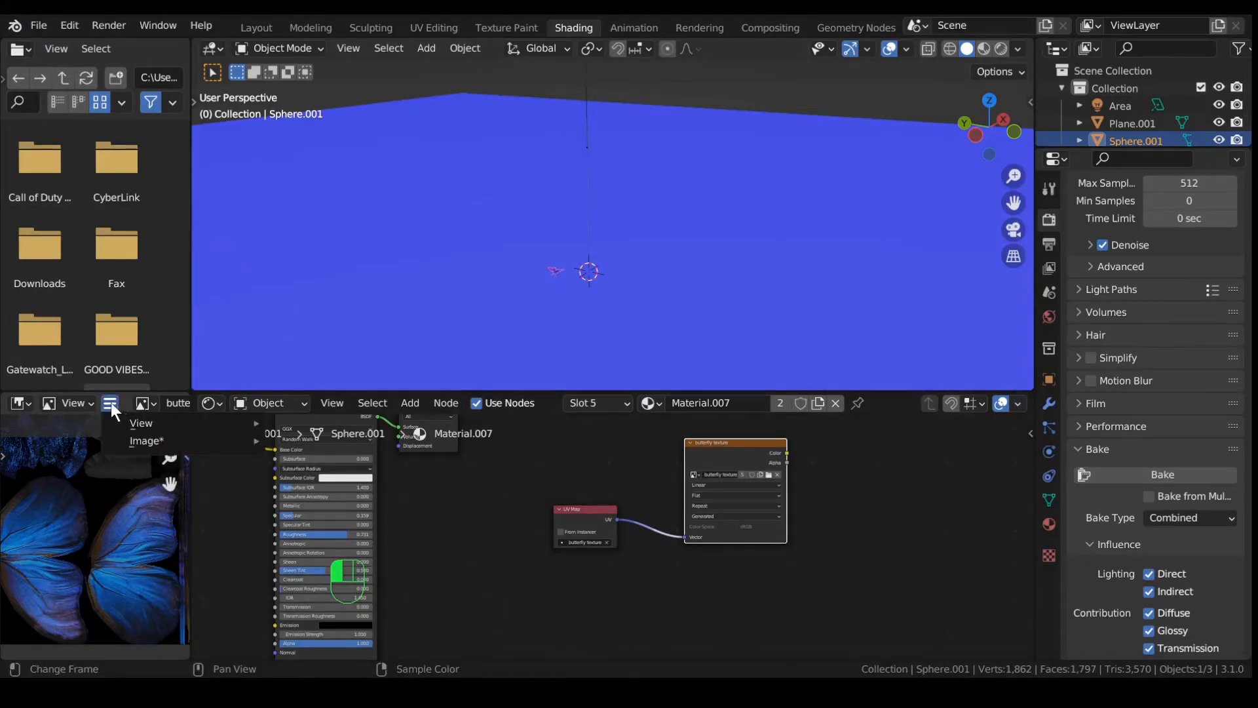
{"action": "mouse_move", "coordinate": [143, 451]}
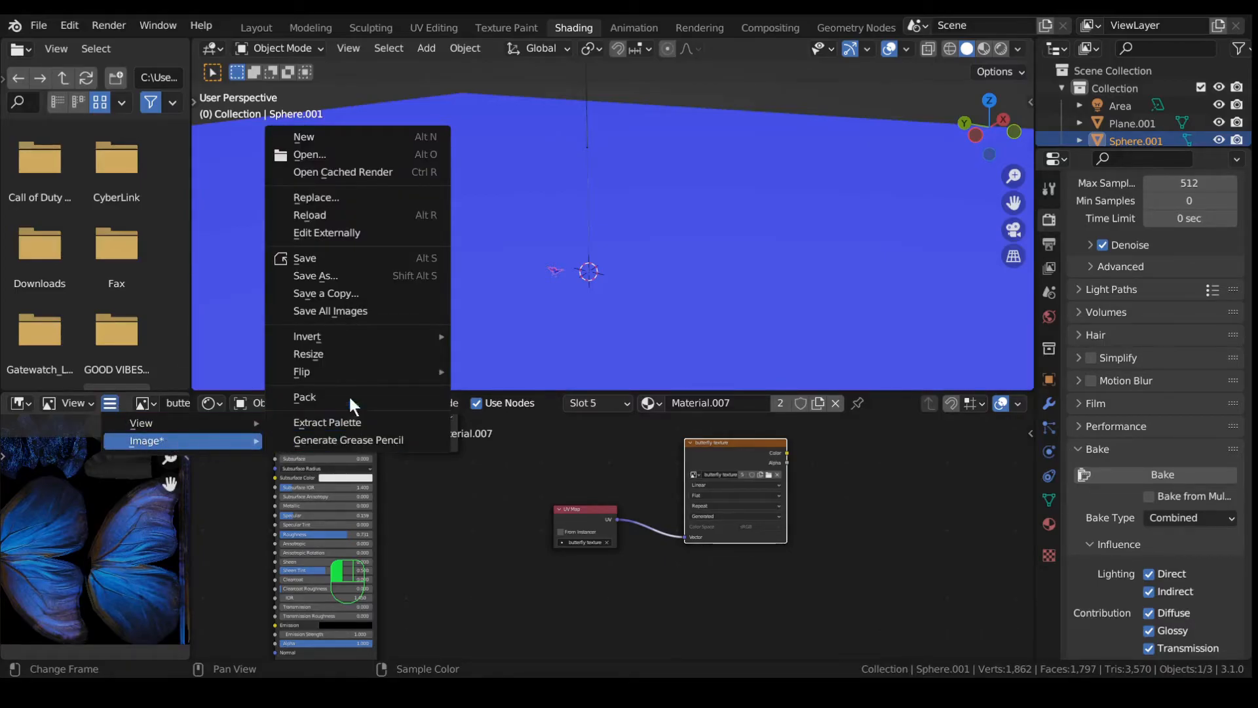
{"action": "left_click", "coordinate": [352, 276]}
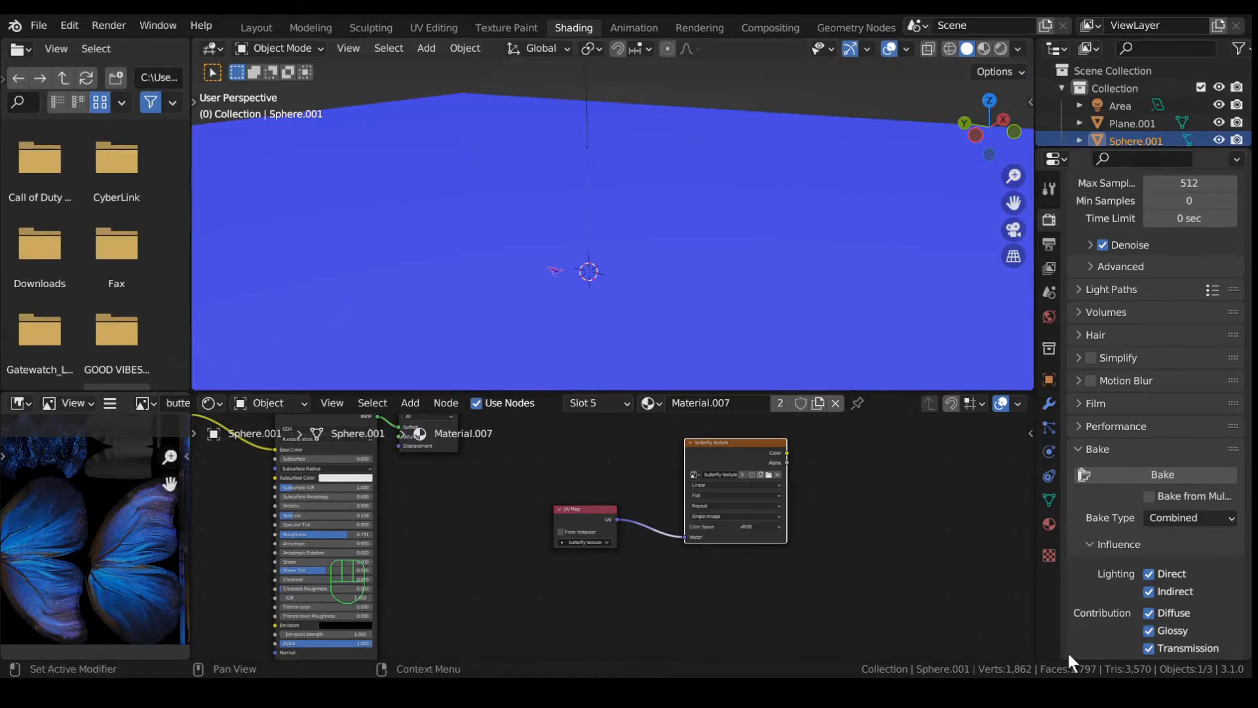
Step: Start a Collada (.dae) export of the selected butterfly from the Layout workspace and maximize the file window
{"action": "left_click", "coordinate": [261, 26]}
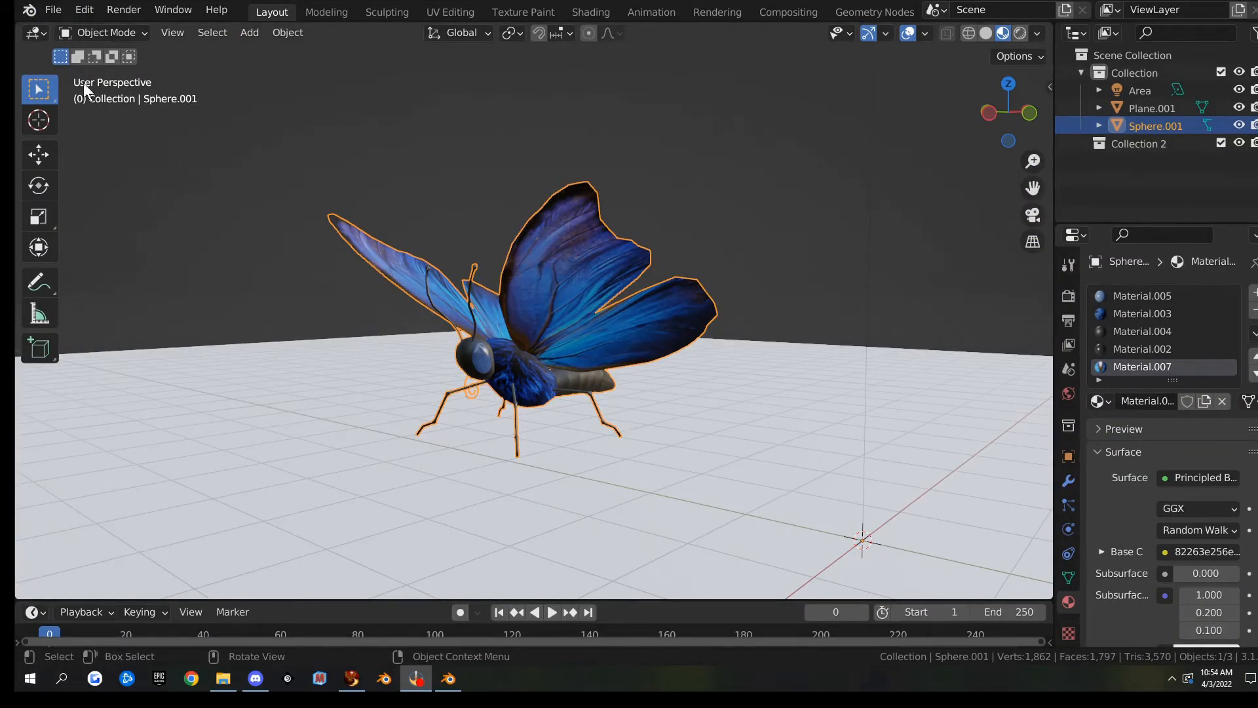
{"action": "left_click", "coordinate": [52, 9]}
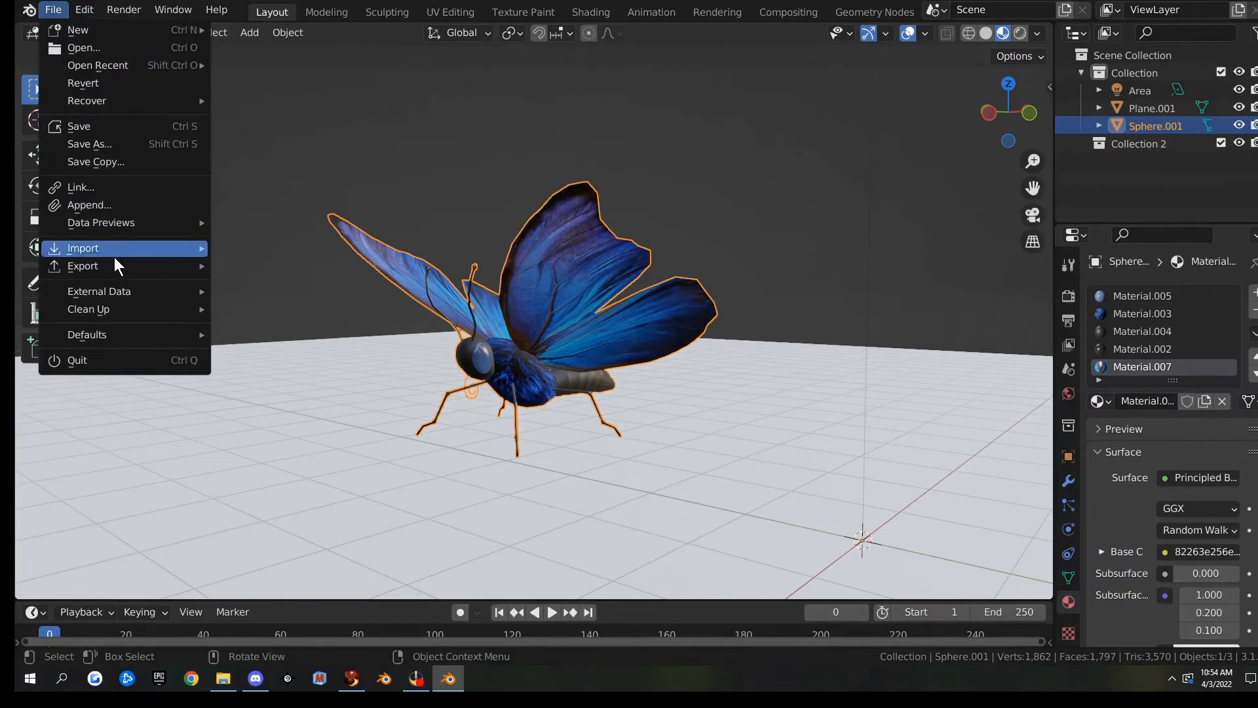
{"action": "mouse_move", "coordinate": [117, 265]}
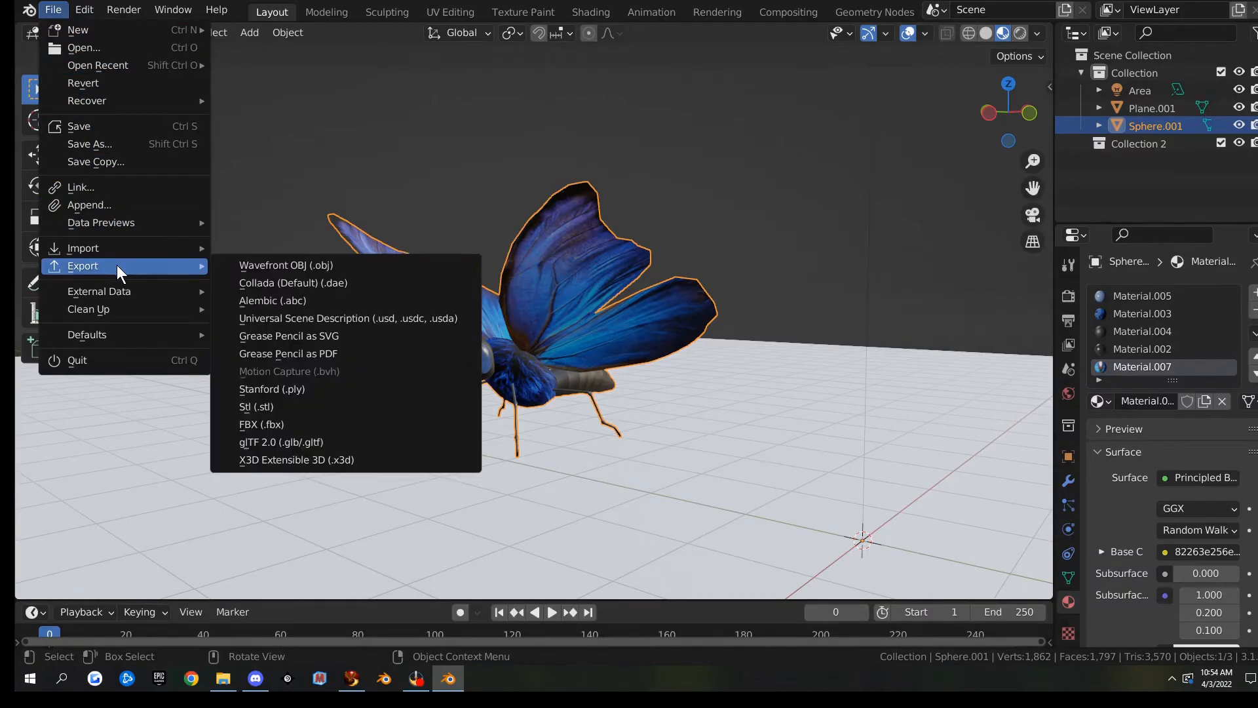
{"action": "left_click", "coordinate": [320, 285]}
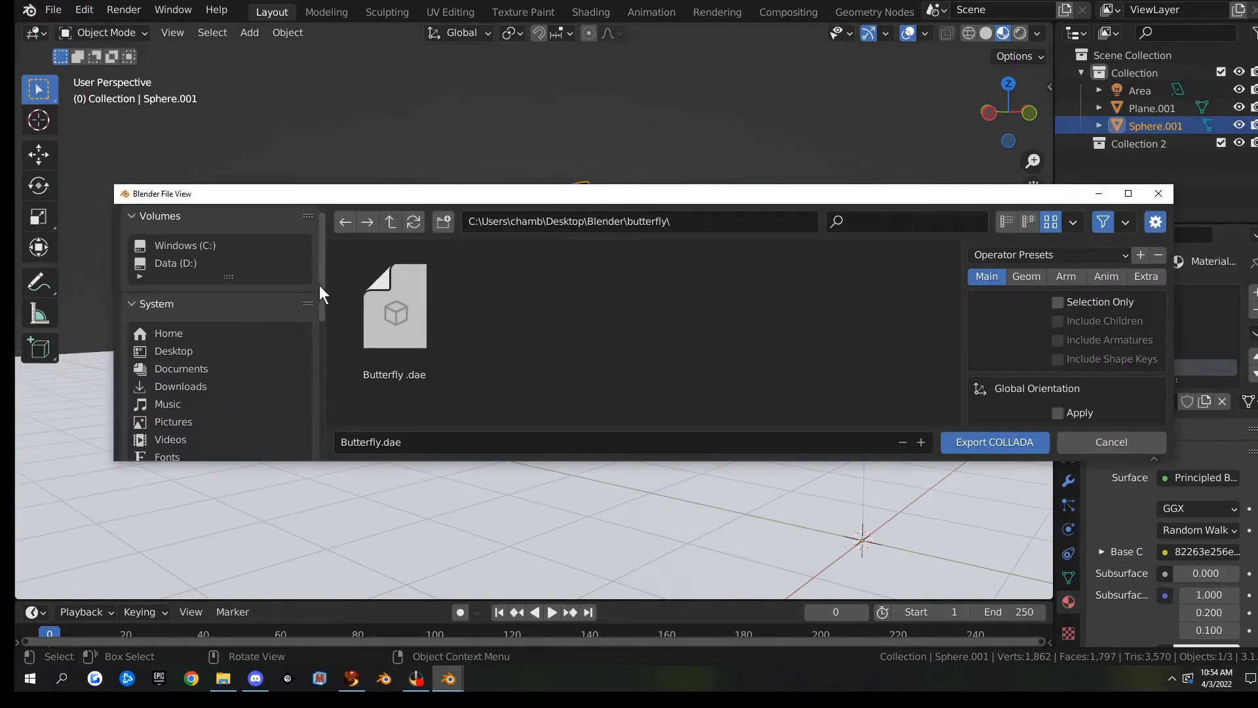
{"action": "double_click", "coordinate": [1009, 190]}
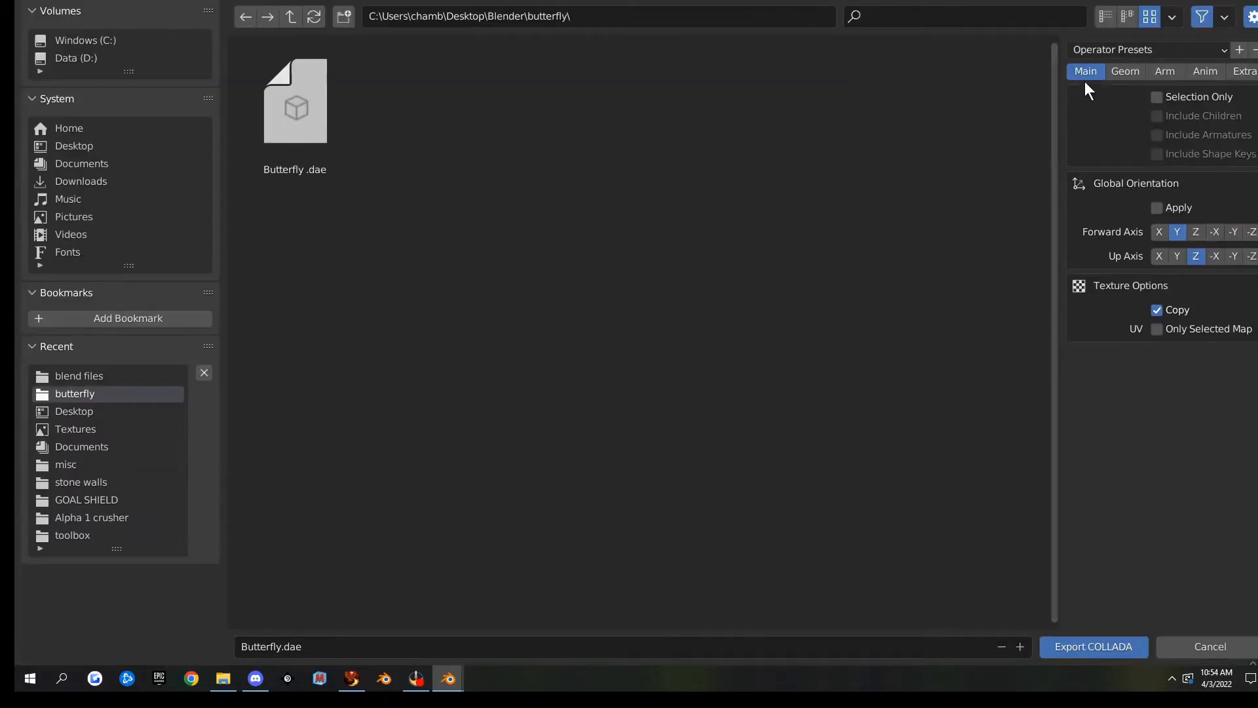
Step: Apply the "sl+open sim static" preset, turn off texture copying and export the butterfly as Butterfly.dae
{"action": "left_click", "coordinate": [1175, 50]}
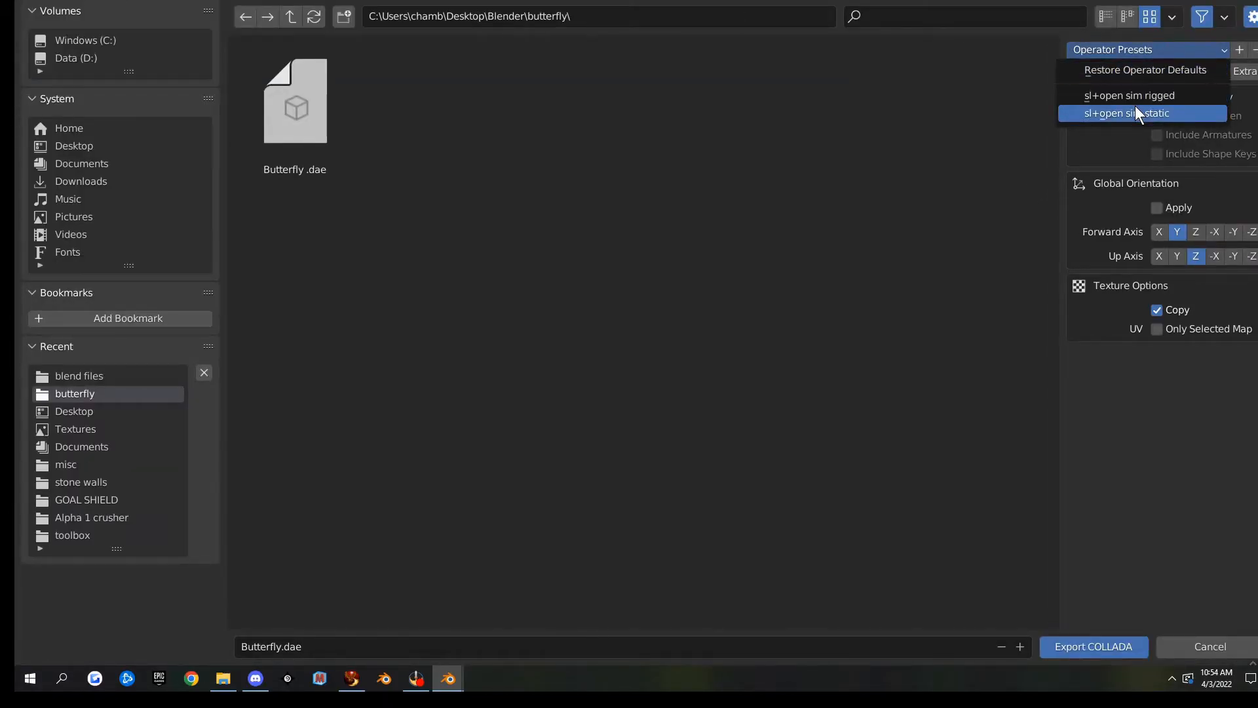
{"action": "left_click", "coordinate": [1120, 113]}
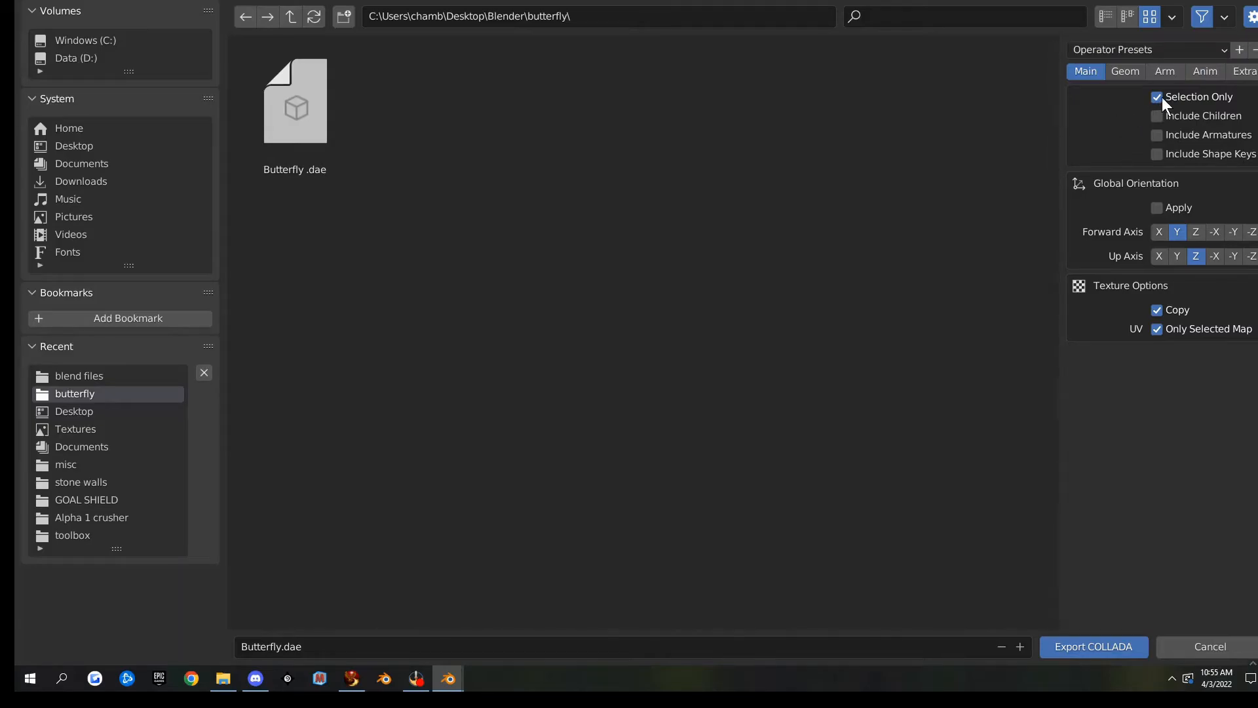
{"action": "left_click", "coordinate": [1158, 309]}
{"action": "left_click", "coordinate": [1099, 648]}
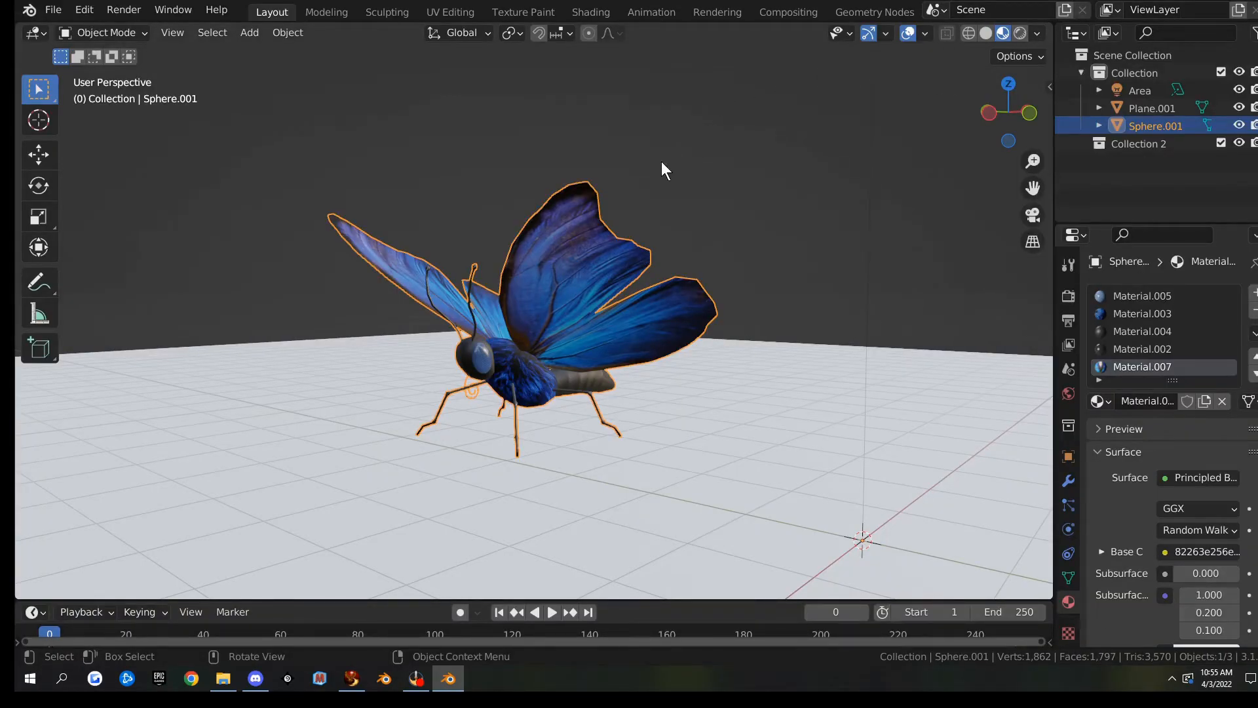
Step: Switch to the Second Life viewer, load Butterfly.dae as a mesh model upload and rotate its preview
{"action": "left_click", "coordinate": [352, 678]}
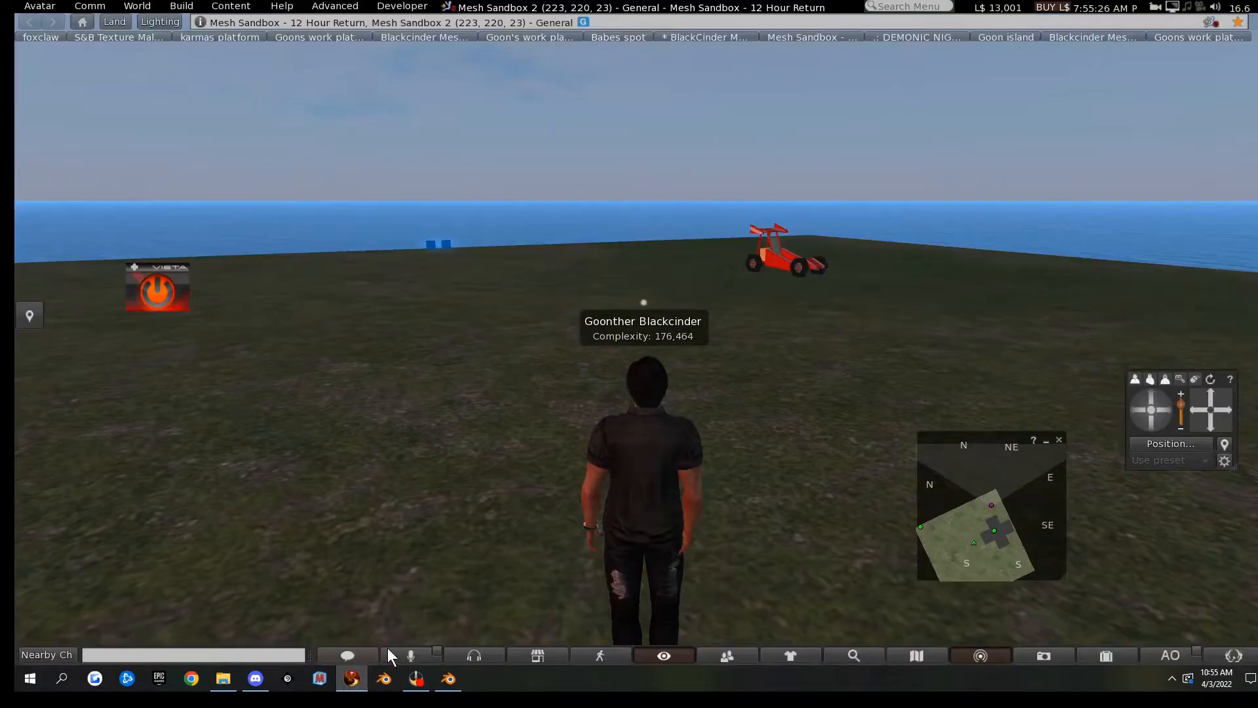
{"action": "left_click", "coordinate": [185, 5]}
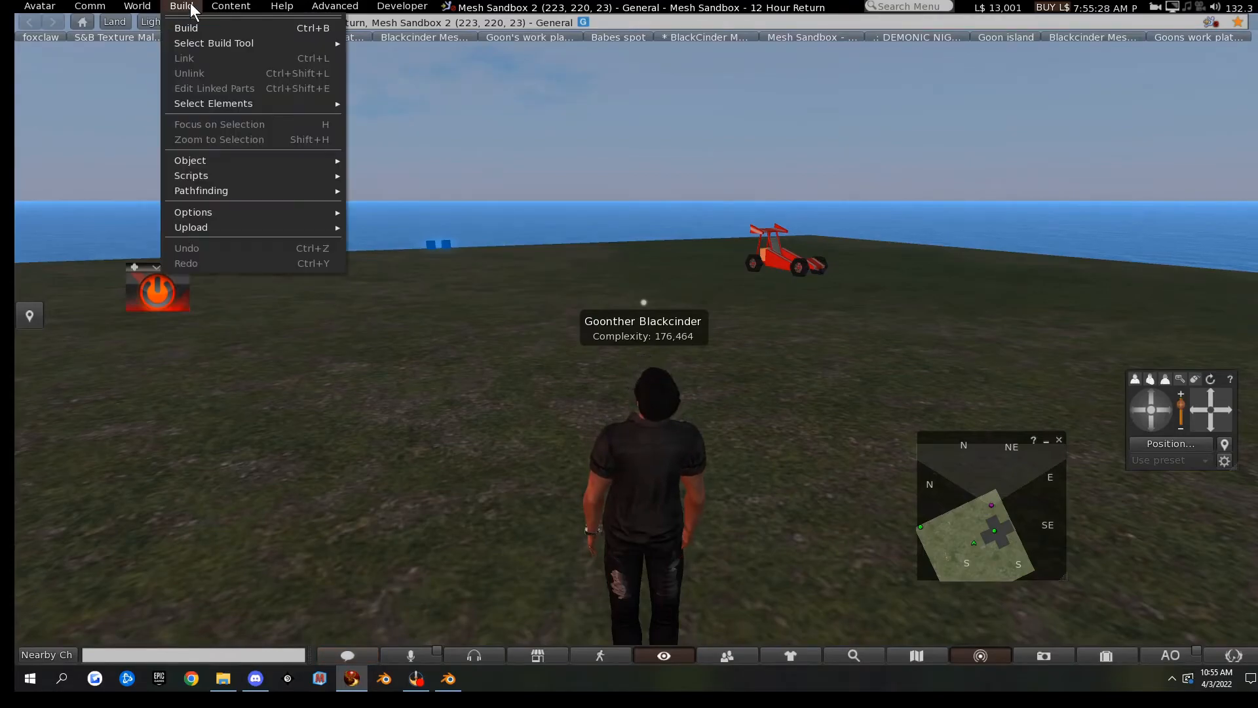
{"action": "mouse_move", "coordinate": [224, 228]}
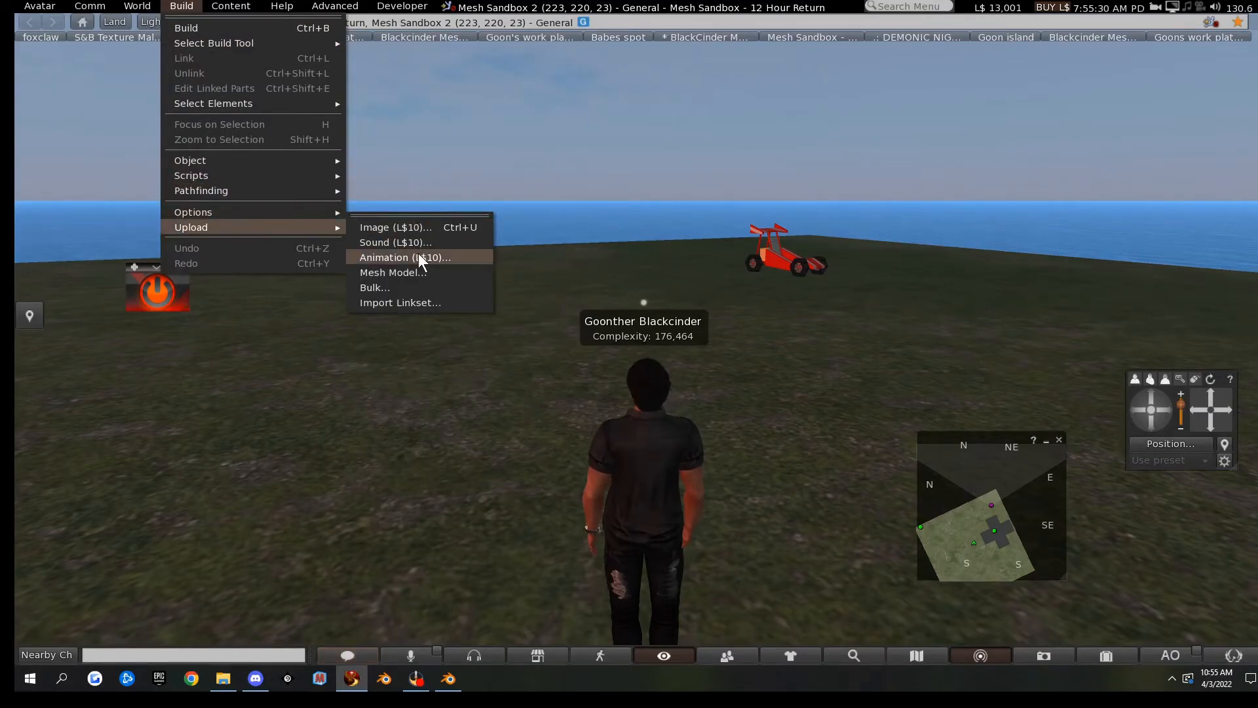
{"action": "left_click", "coordinate": [422, 272]}
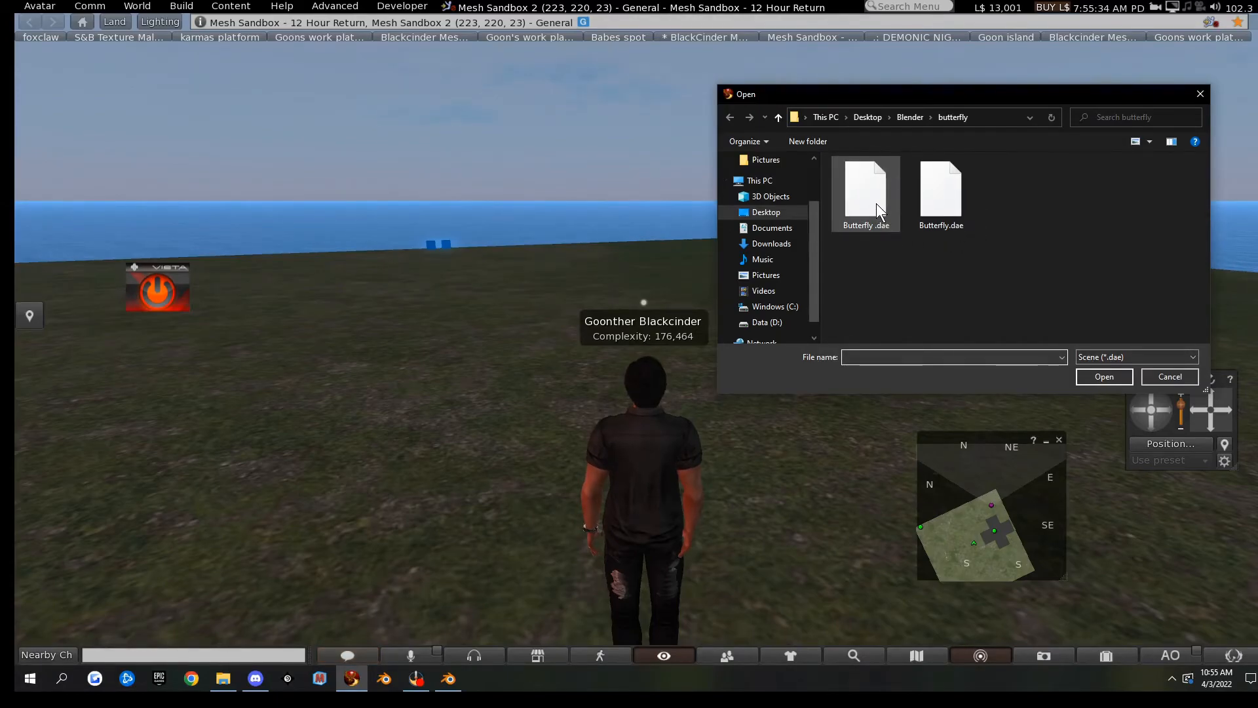
{"action": "double_click", "coordinate": [955, 195]}
{"action": "left_click_drag", "start_coordinate": [646, 284], "coordinate": [616, 270]}
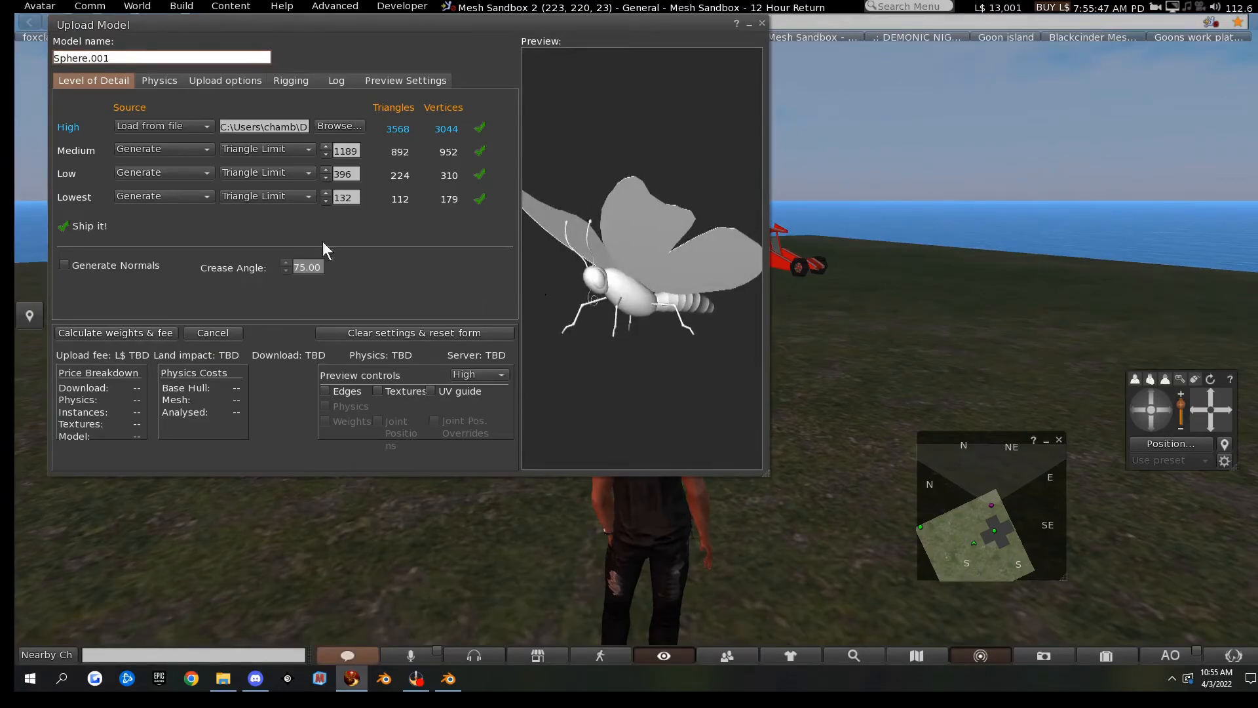
Step: Set the Lowest level of detail's triangle limit to 0 and the Medium level's source to Load from file
{"action": "left_click", "coordinate": [325, 202]}
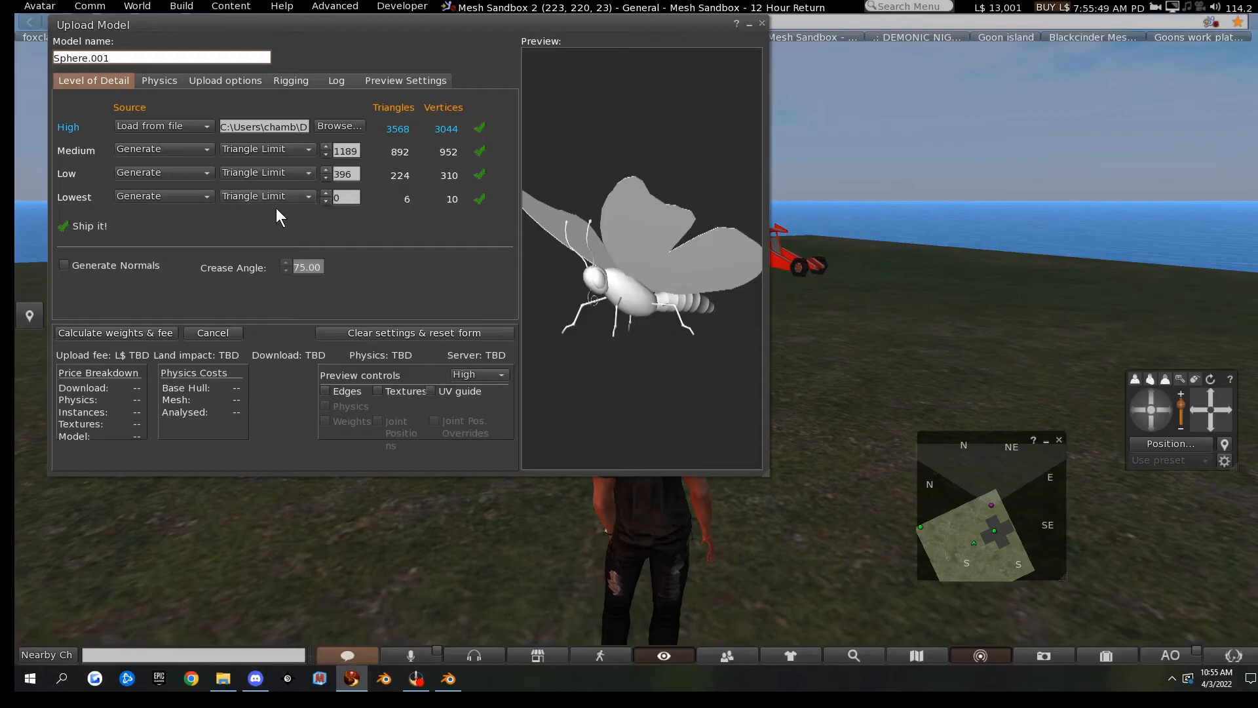
{"action": "left_click", "coordinate": [174, 150]}
{"action": "left_click", "coordinate": [167, 165]}
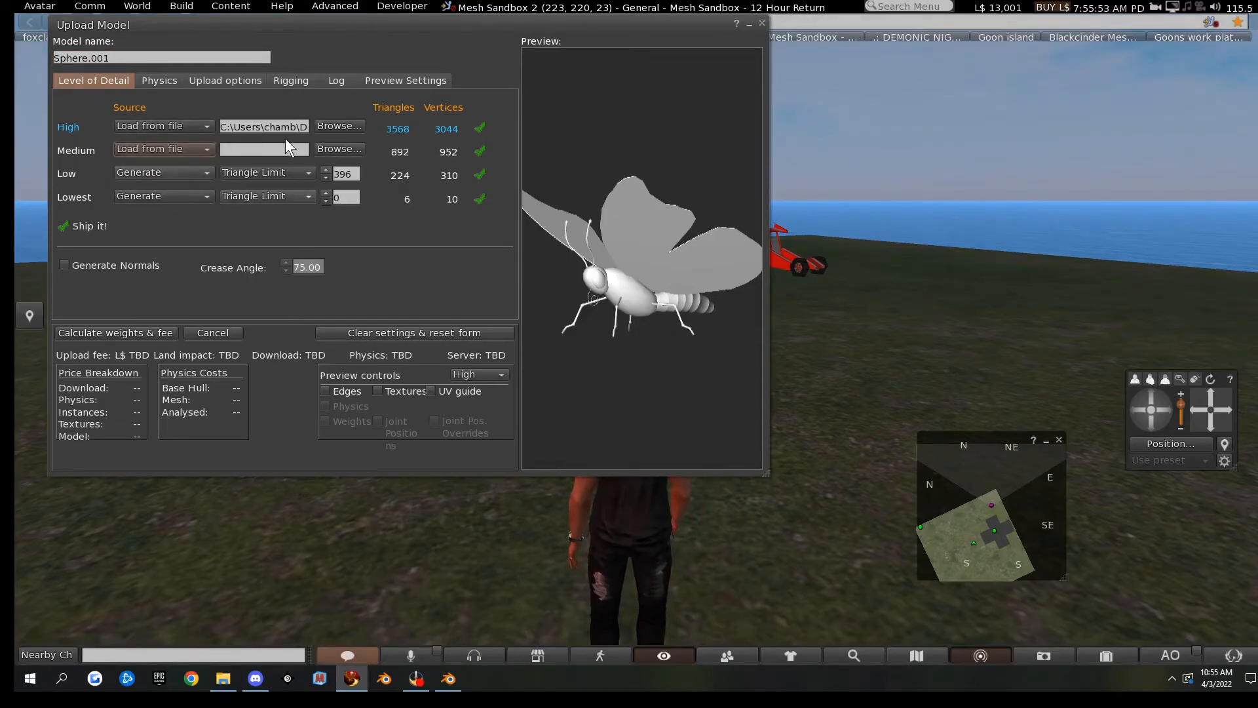
Step: Choose Cube as the physics model for the butterfly upload
{"action": "left_click", "coordinate": [159, 81]}
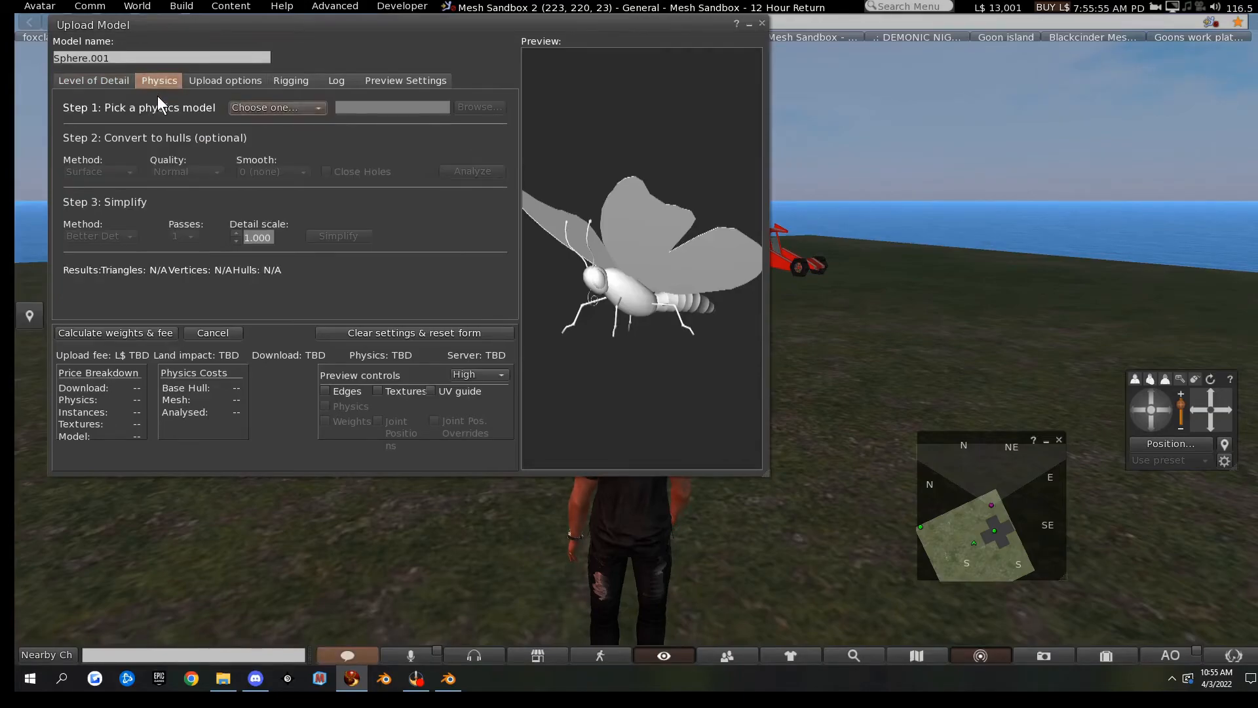
{"action": "left_click", "coordinate": [295, 108]}
{"action": "left_click", "coordinate": [274, 191]}
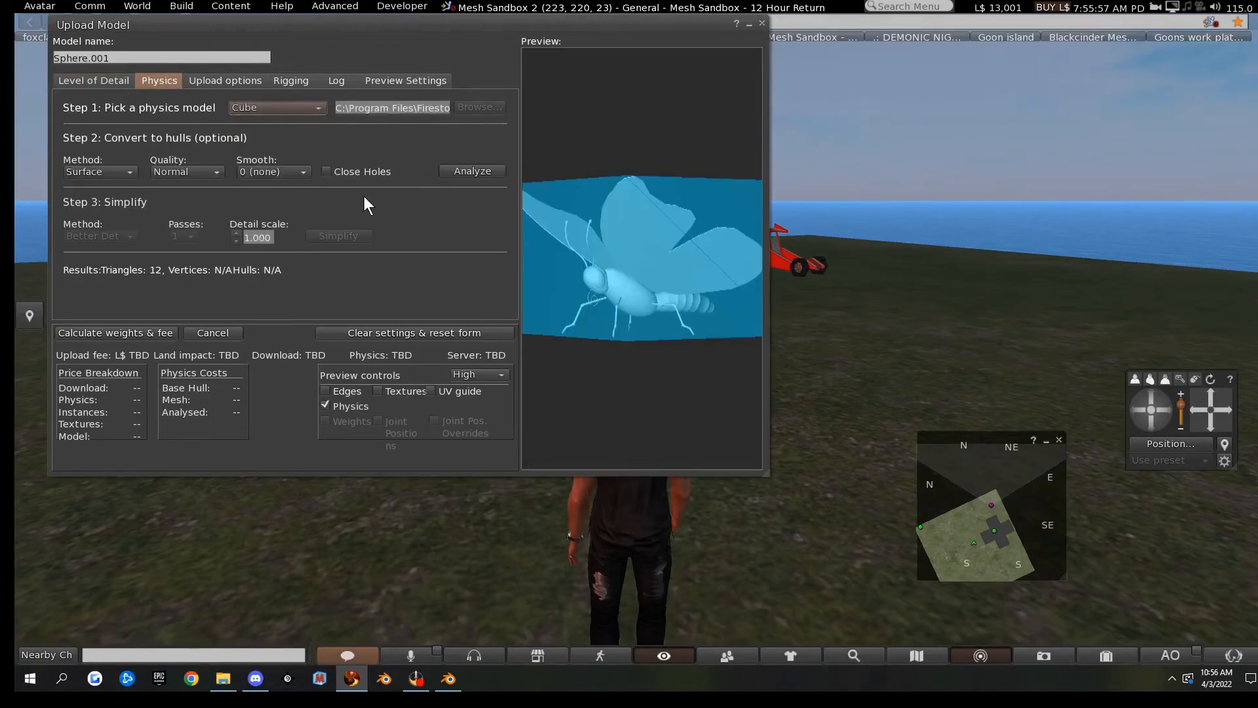
Step: Name the model BUTTERFLY 1 and upload it after calculating its weights and fee
{"action": "left_click", "coordinate": [241, 59]}
{"action": "key", "text": "ctrl+a"}
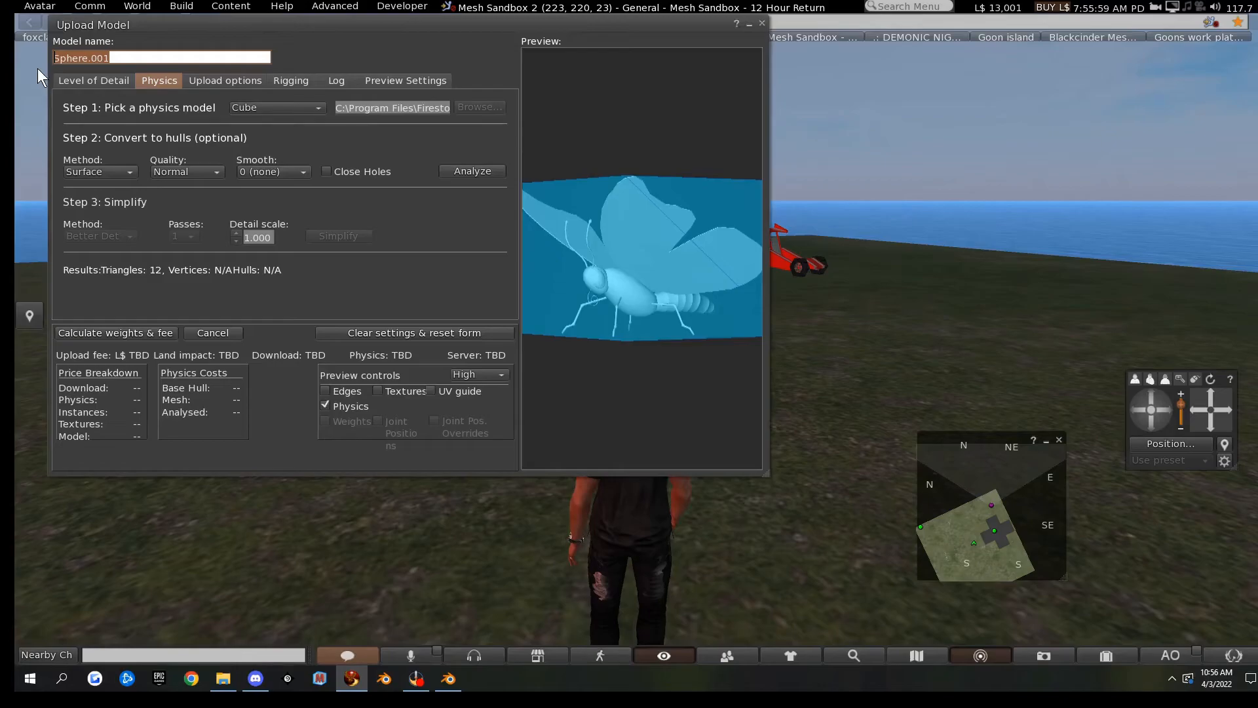
{"action": "type", "text": "BUTTERFLY"}
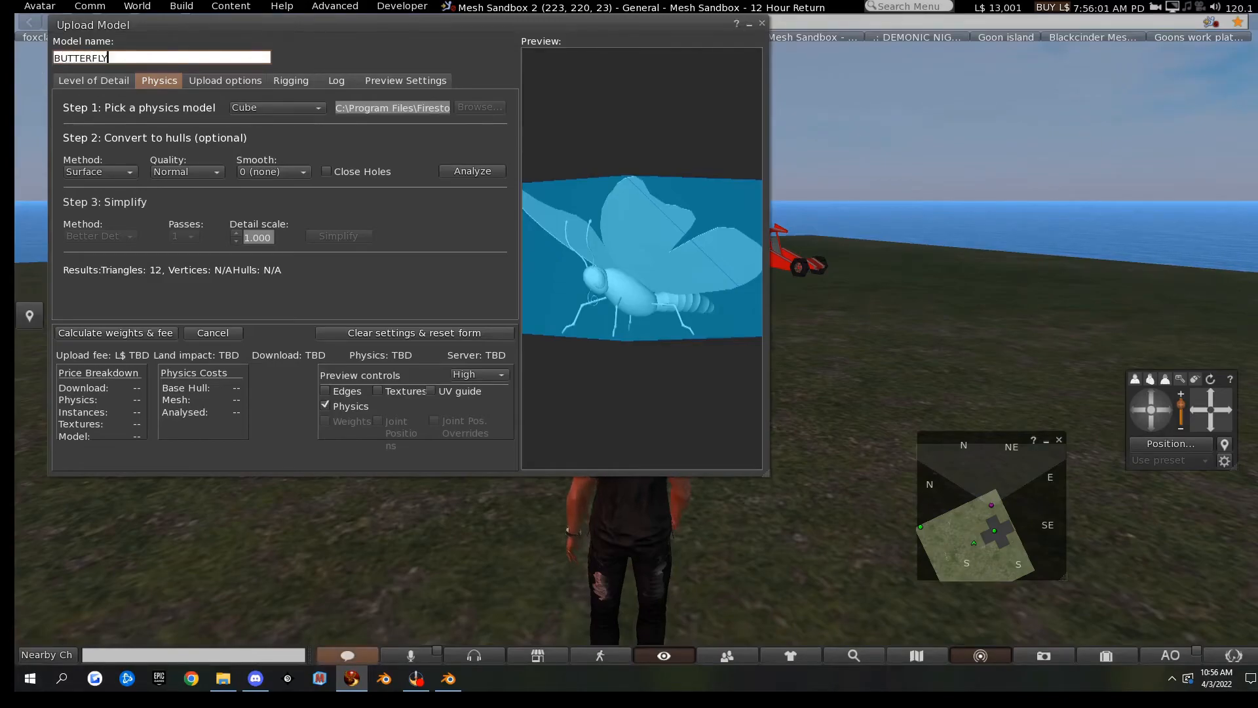
{"action": "type", "text": " 1"}
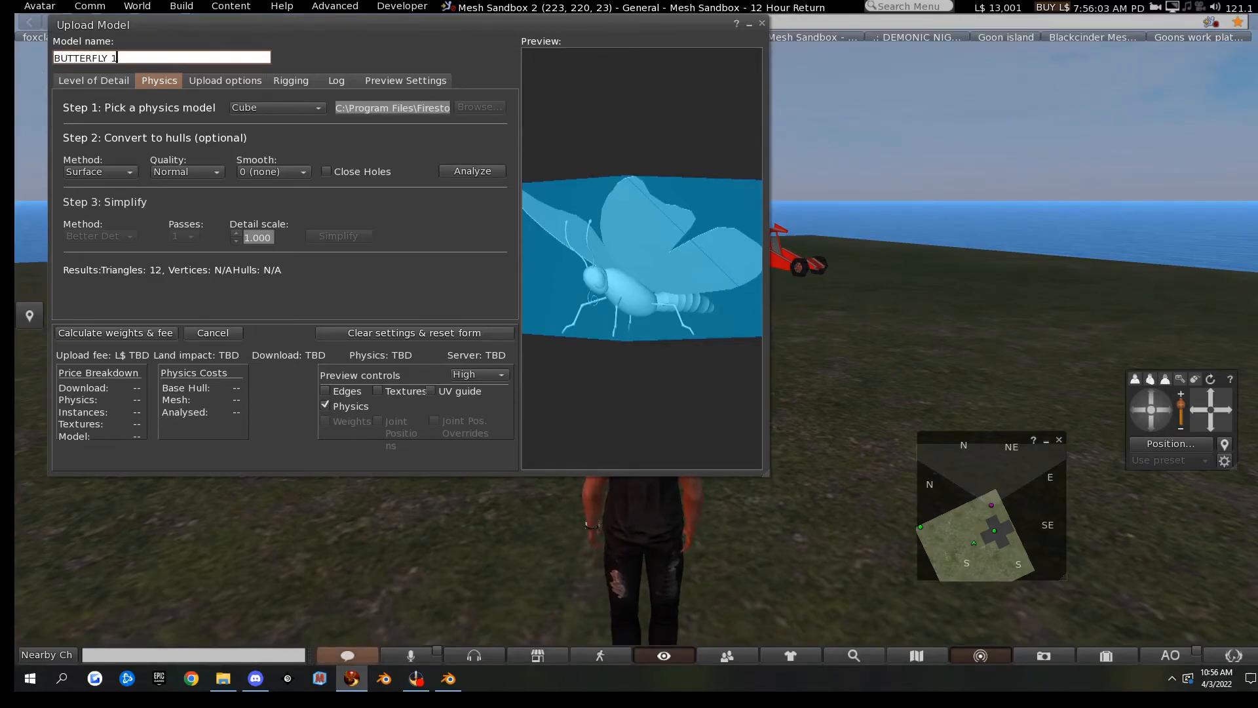
{"action": "left_click", "coordinate": [125, 334]}
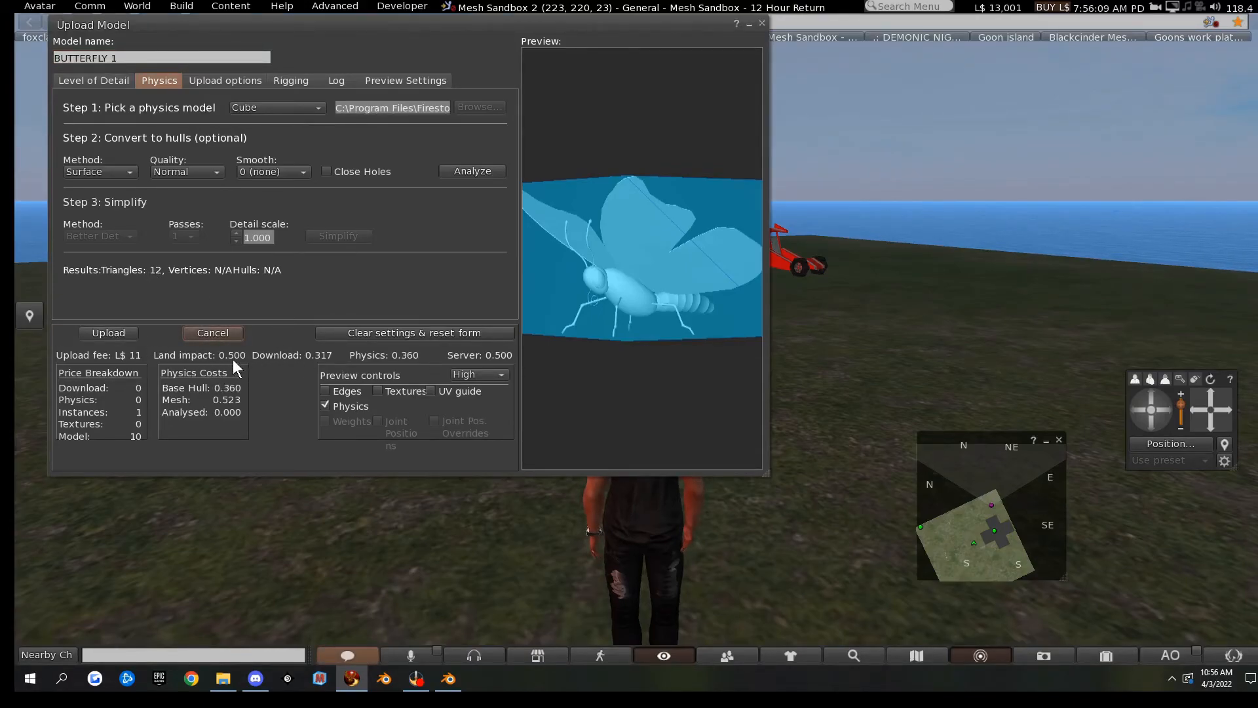
{"action": "left_click", "coordinate": [112, 333]}
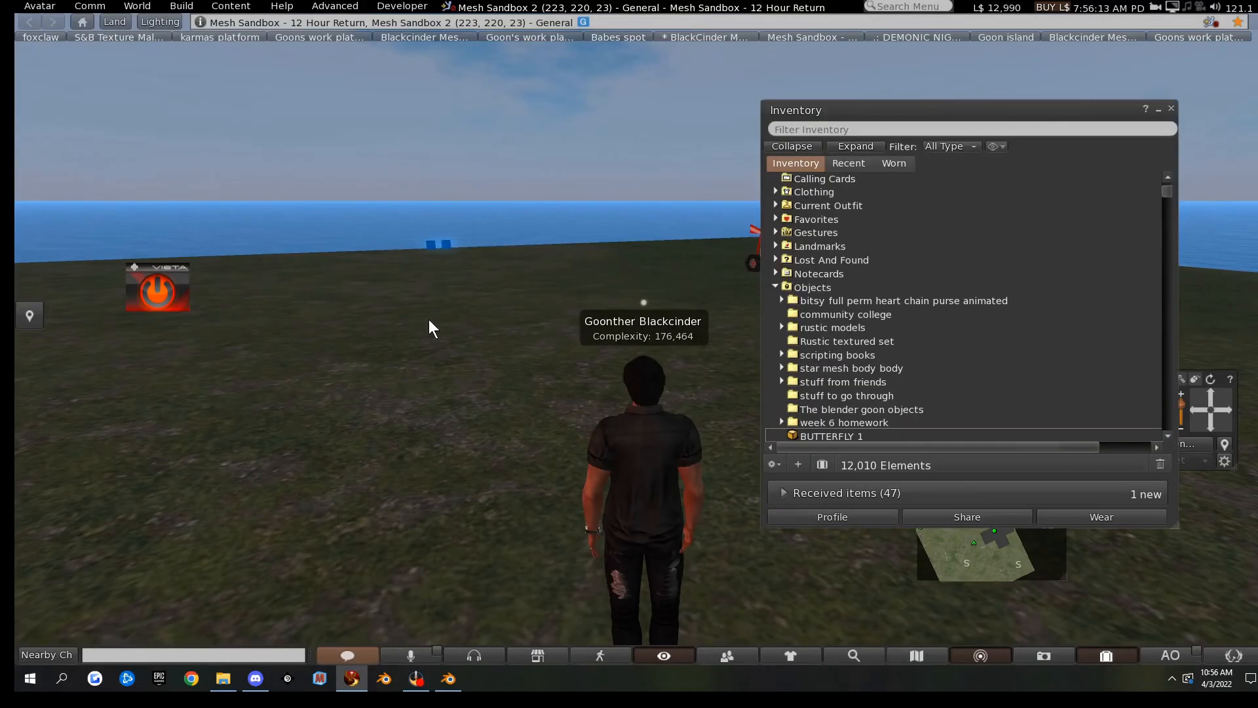
Step: Place BUTTERFLY 1 from the inventory on the sandbox ground in front of the avatar
{"action": "left_click_drag", "start_coordinate": [825, 434], "coordinate": [443, 402]}
{"action": "scroll", "coordinate": [534, 415], "scroll_direction": "up", "scroll_amount": 5}
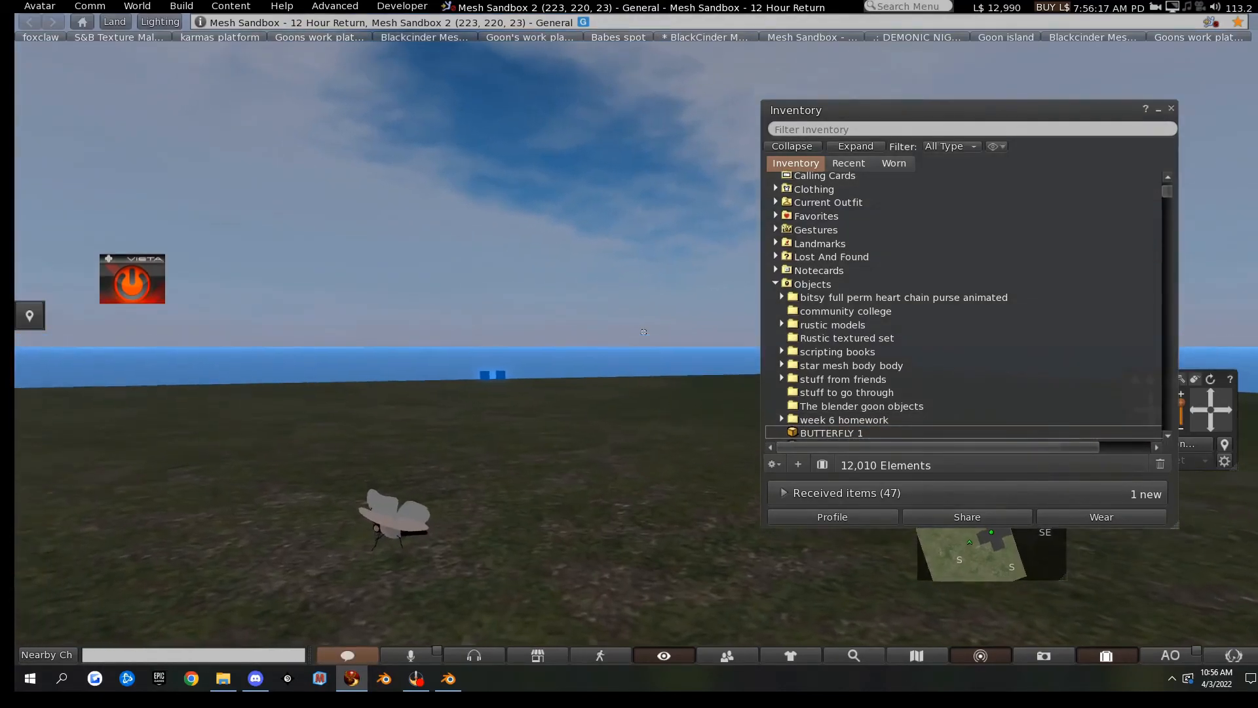
{"action": "scroll", "coordinate": [626, 339], "scroll_direction": "down", "scroll_amount": 7}
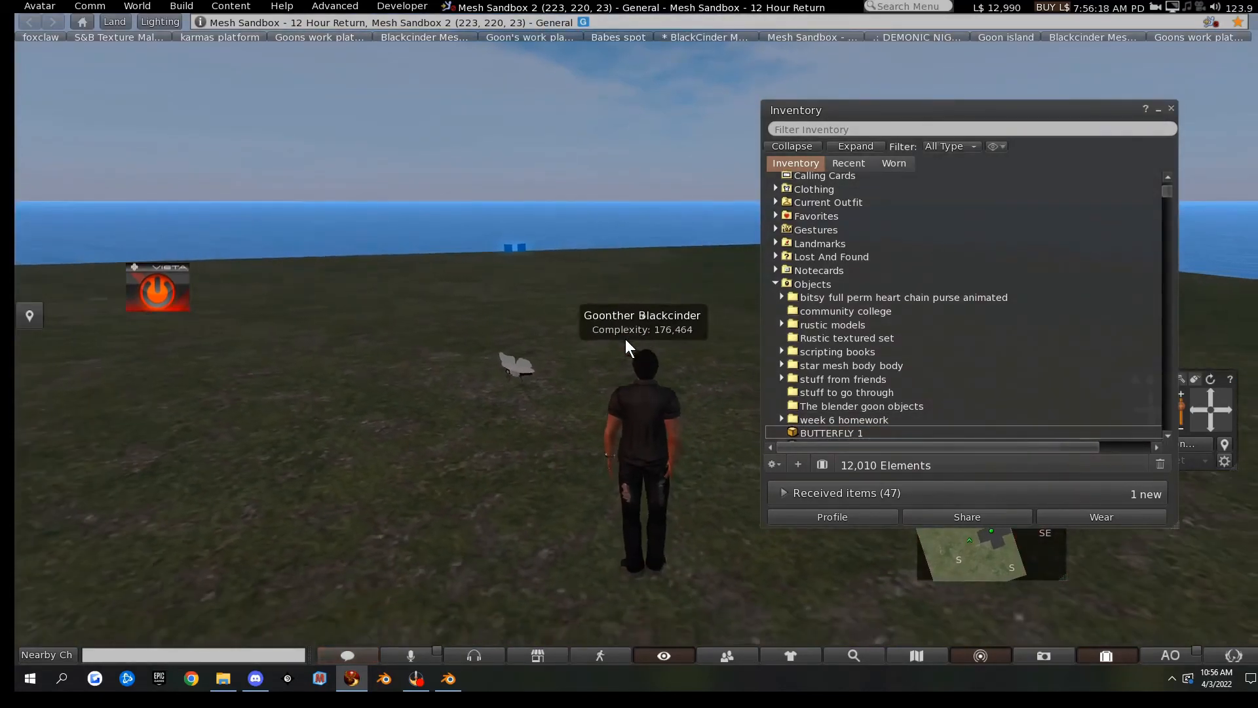
Step: Edit the placed butterfly and set its texture color to white (RGB 255, 255, 255)
{"action": "left_click", "coordinate": [518, 371], "text": "alt"}
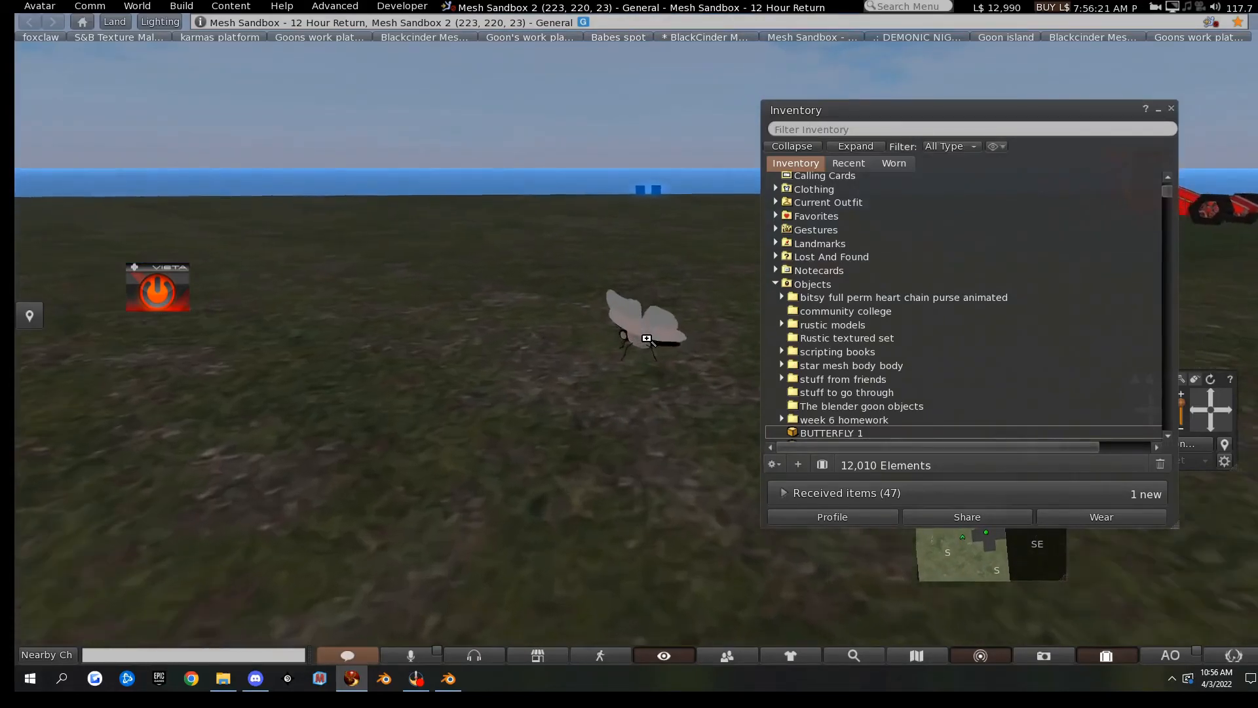
{"action": "right_click", "coordinate": [644, 336]}
{"action": "left_click", "coordinate": [568, 371]}
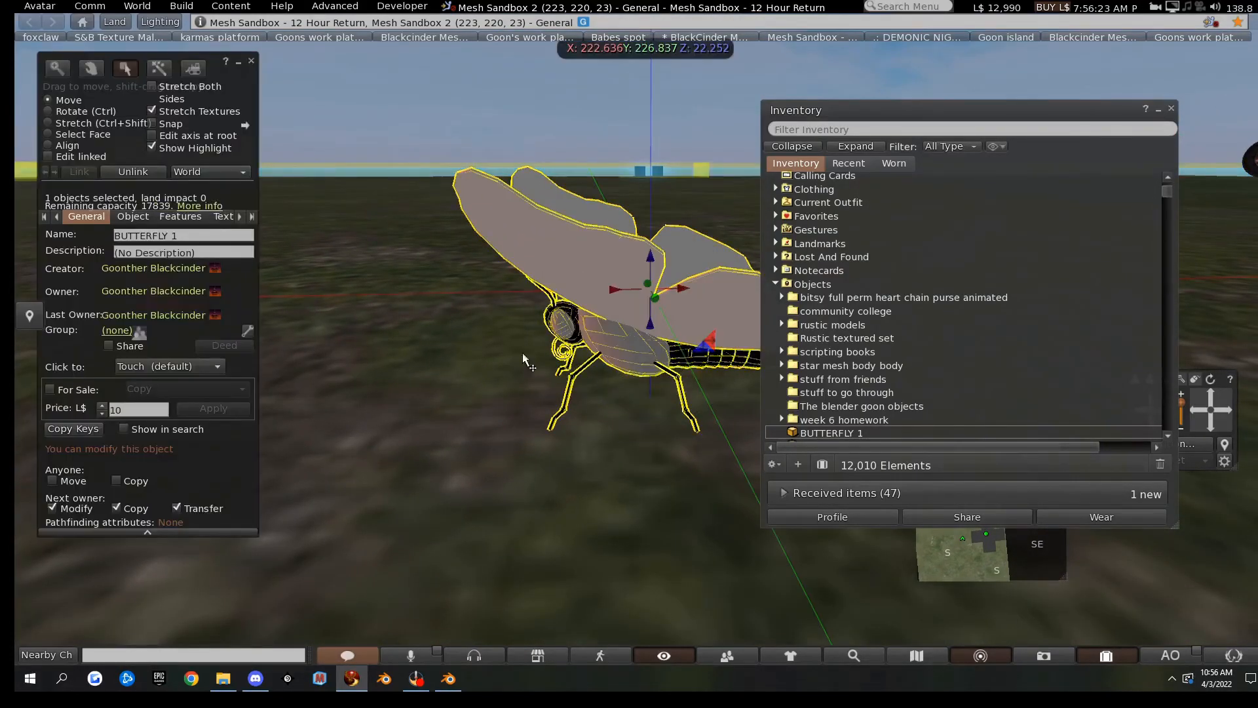
{"action": "left_click", "coordinate": [221, 216]}
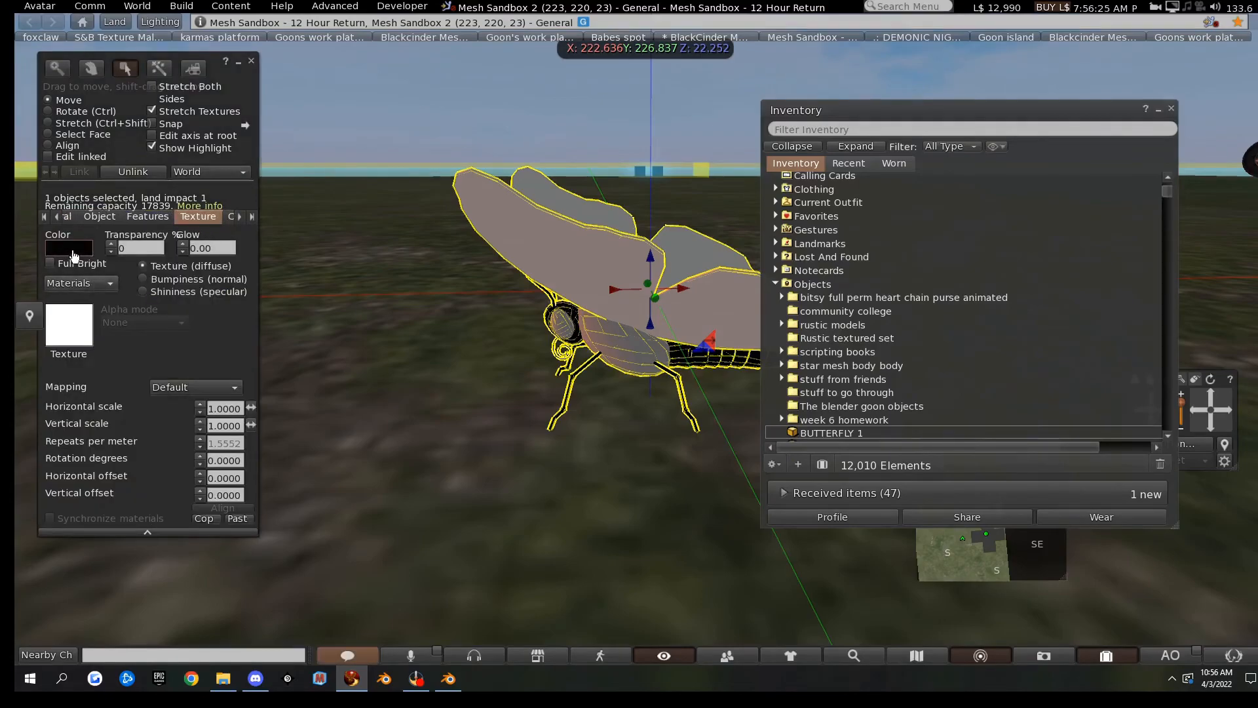
{"action": "left_click", "coordinate": [72, 249]}
{"action": "left_click", "coordinate": [553, 296]}
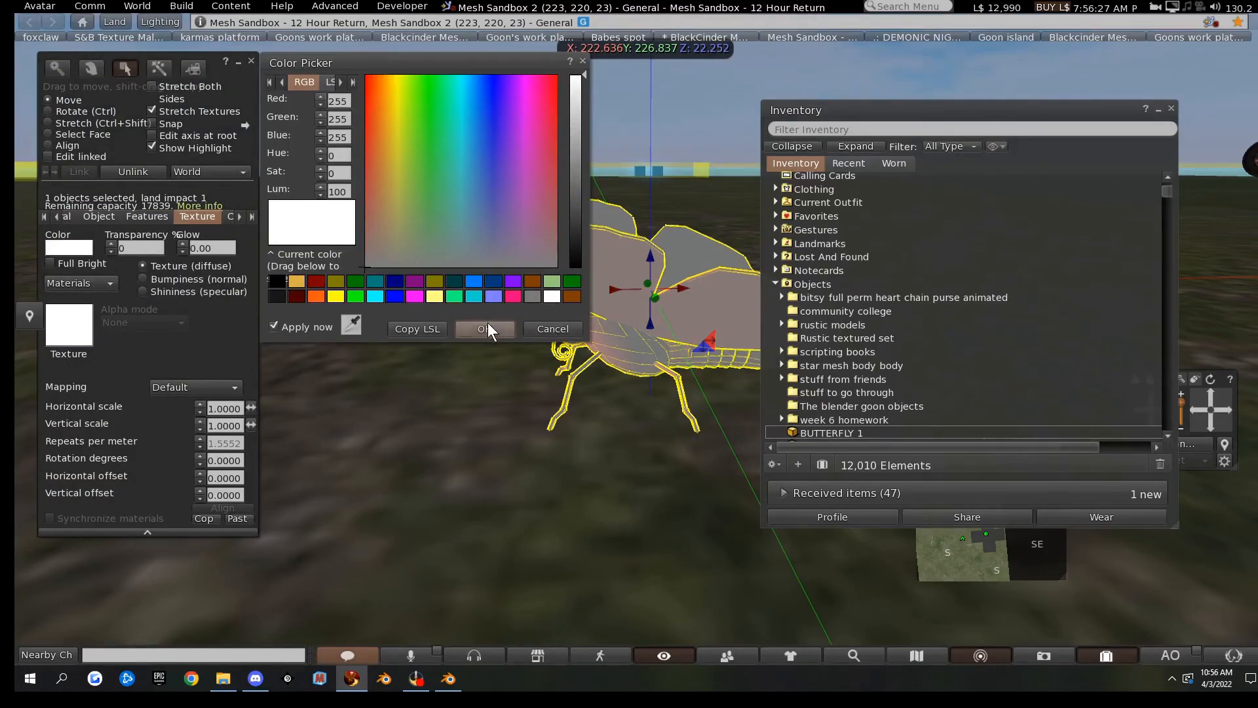
{"action": "left_click", "coordinate": [488, 324]}
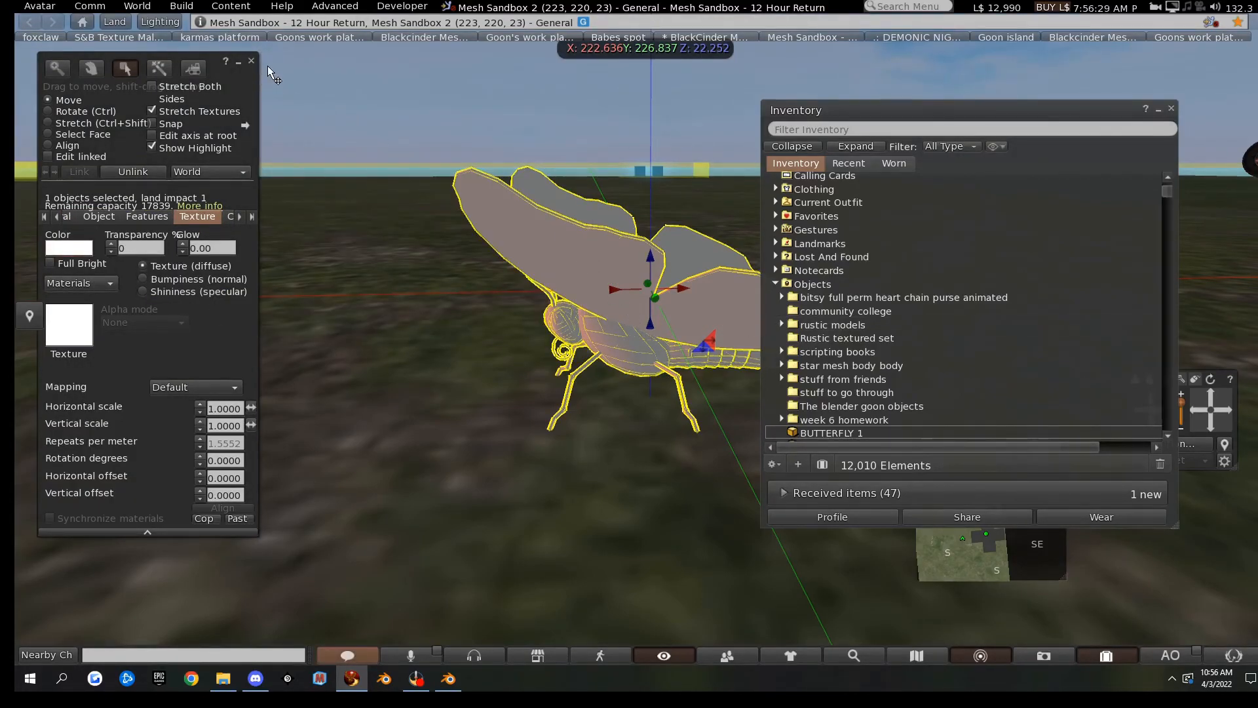
{"action": "left_click", "coordinate": [251, 61]}
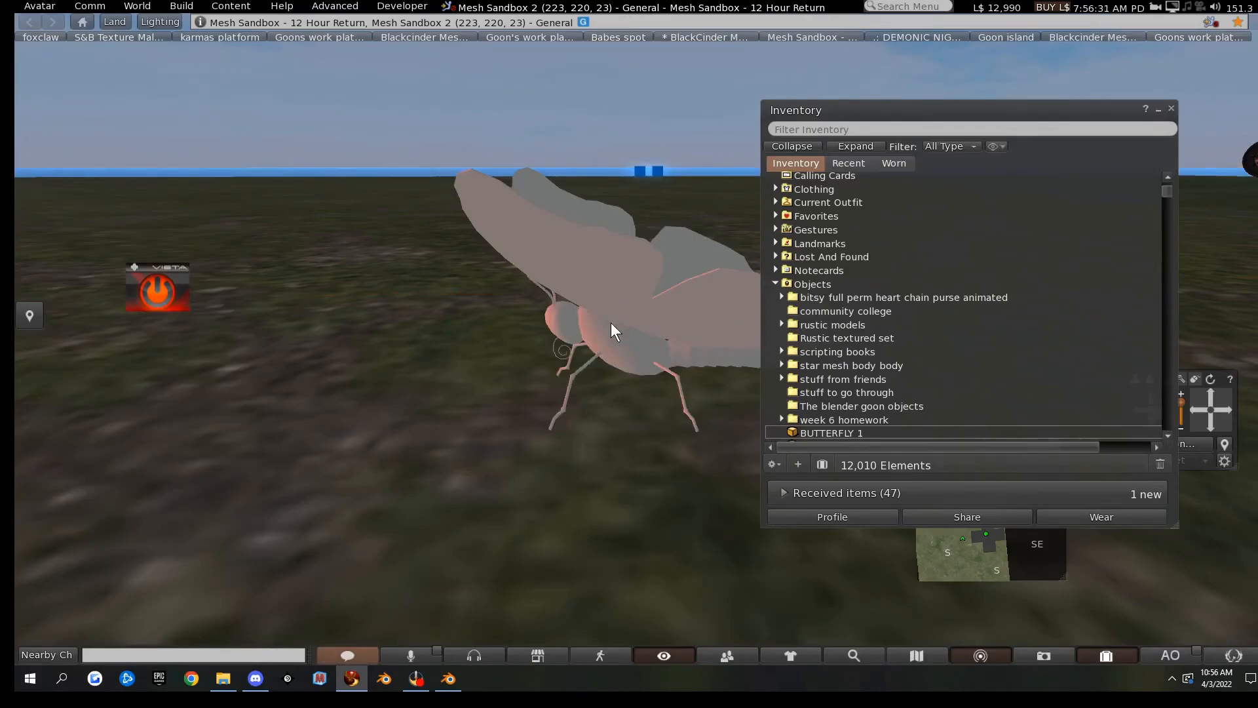
Step: Upload the butterfly texture image to the inventory for L$10
{"action": "left_click", "coordinate": [796, 462]}
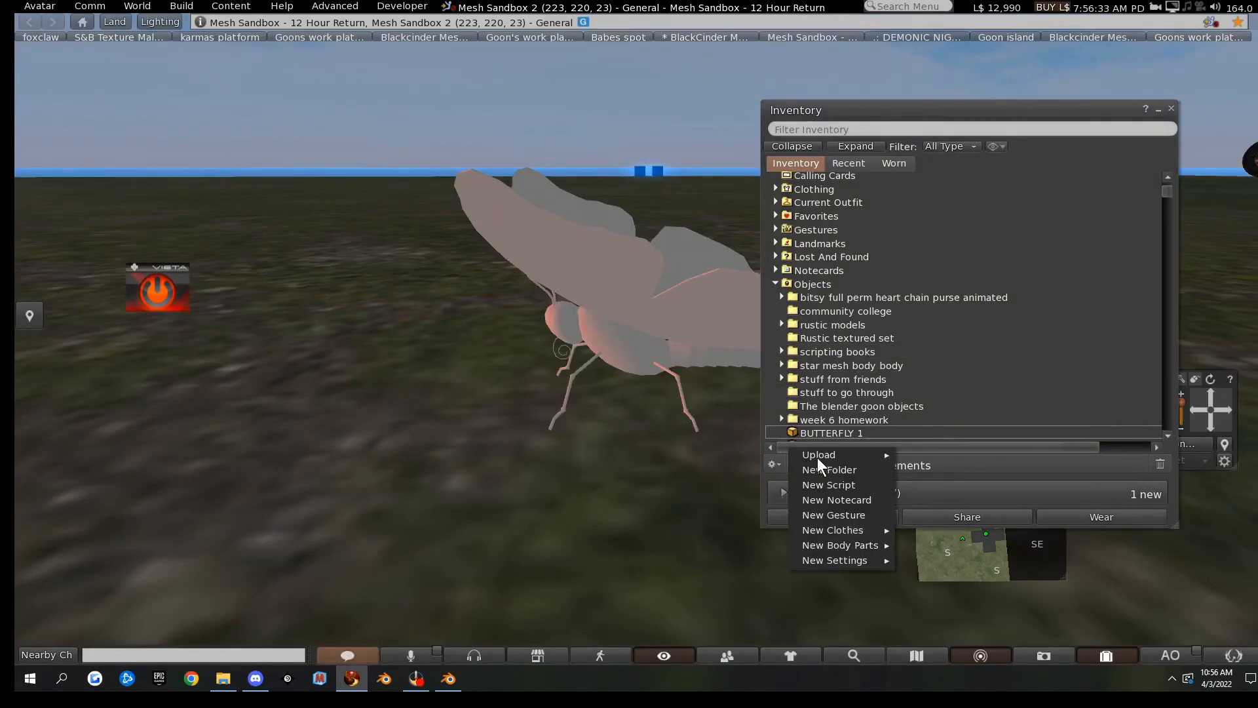
{"action": "mouse_move", "coordinate": [808, 459]}
{"action": "left_click", "coordinate": [953, 454]}
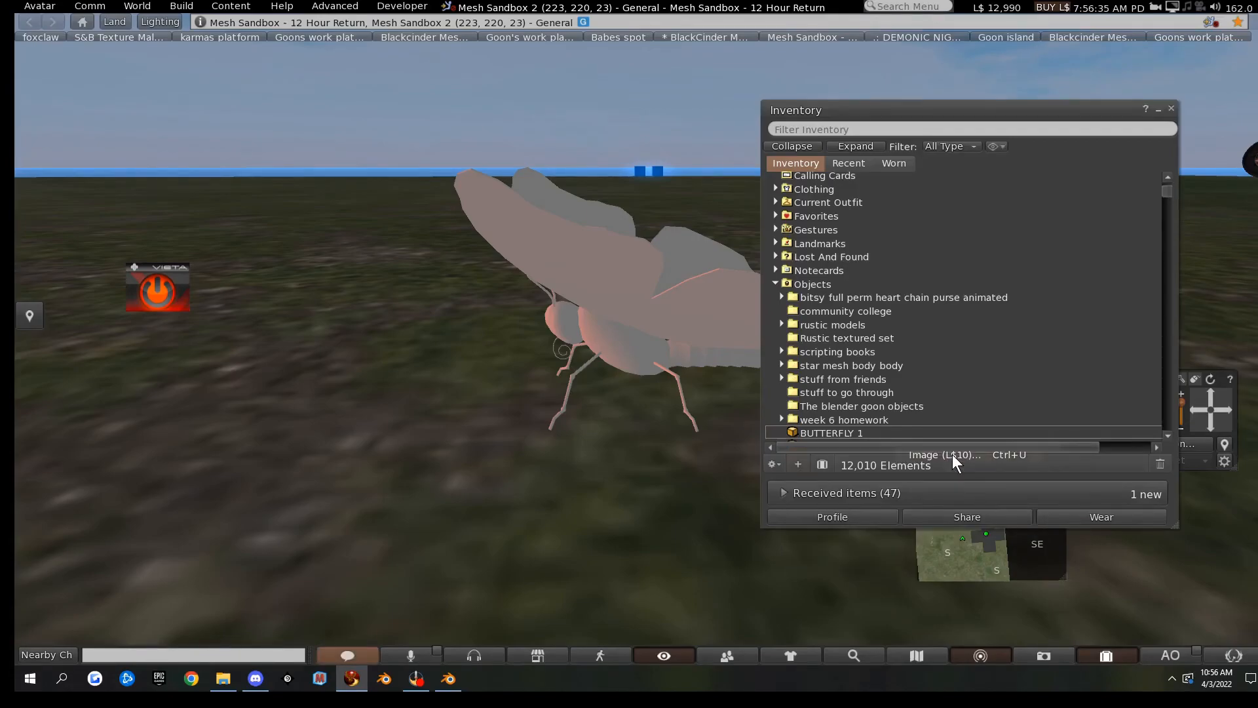
{"action": "left_click", "coordinate": [938, 202]}
{"action": "left_click", "coordinate": [1104, 376]}
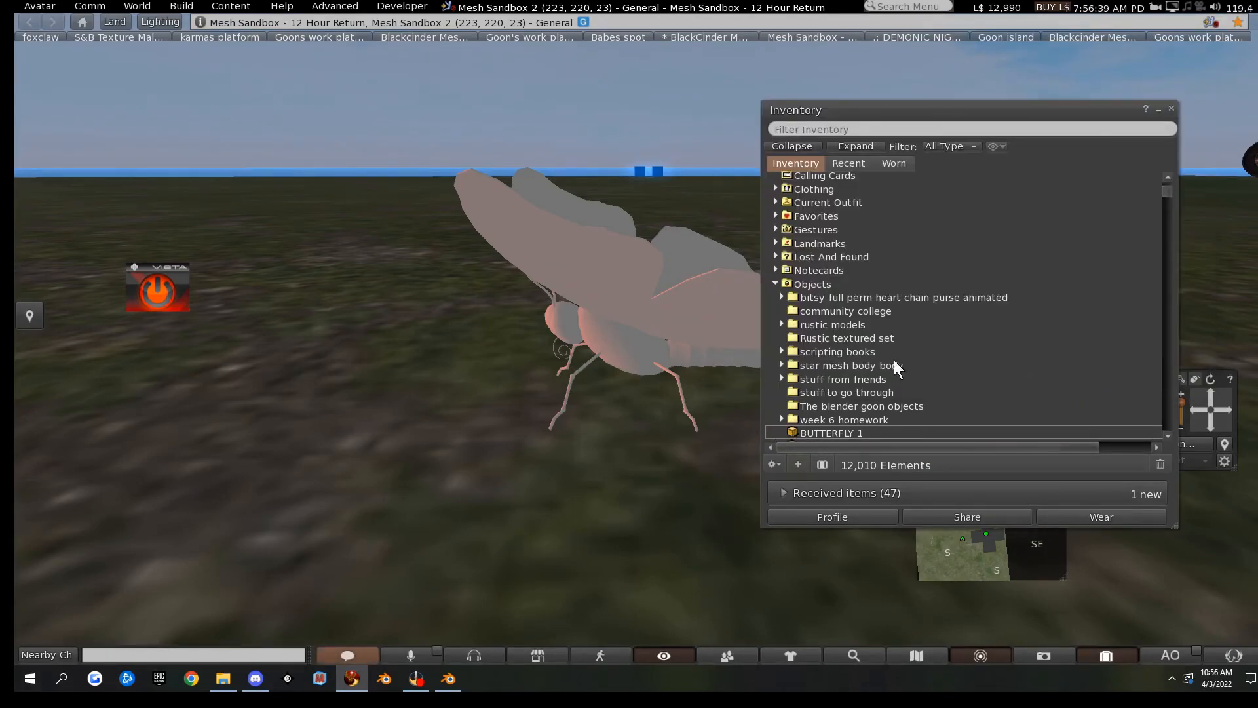
{"action": "left_click", "coordinate": [597, 481]}
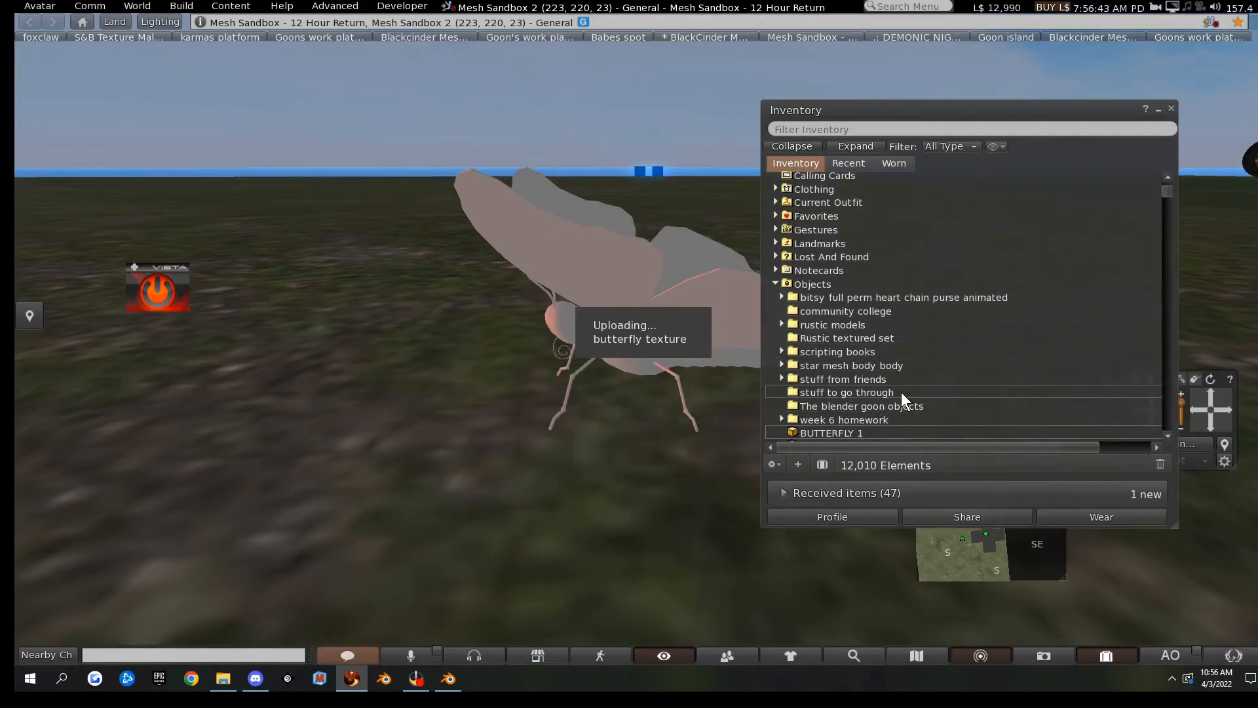
Step: Apply the uploaded butterfly texture from the inventory to the butterfly's wings, body, tail, head and legs
{"action": "left_click_drag", "start_coordinate": [824, 436], "coordinate": [671, 306]}
{"action": "left_click_drag", "start_coordinate": [816, 431], "coordinate": [629, 328]}
{"action": "left_click_drag", "start_coordinate": [827, 431], "coordinate": [705, 363]}
{"action": "left_click_drag", "start_coordinate": [813, 435], "coordinate": [581, 333]}
{"action": "left_click_drag", "start_coordinate": [861, 433], "coordinate": [681, 401]}
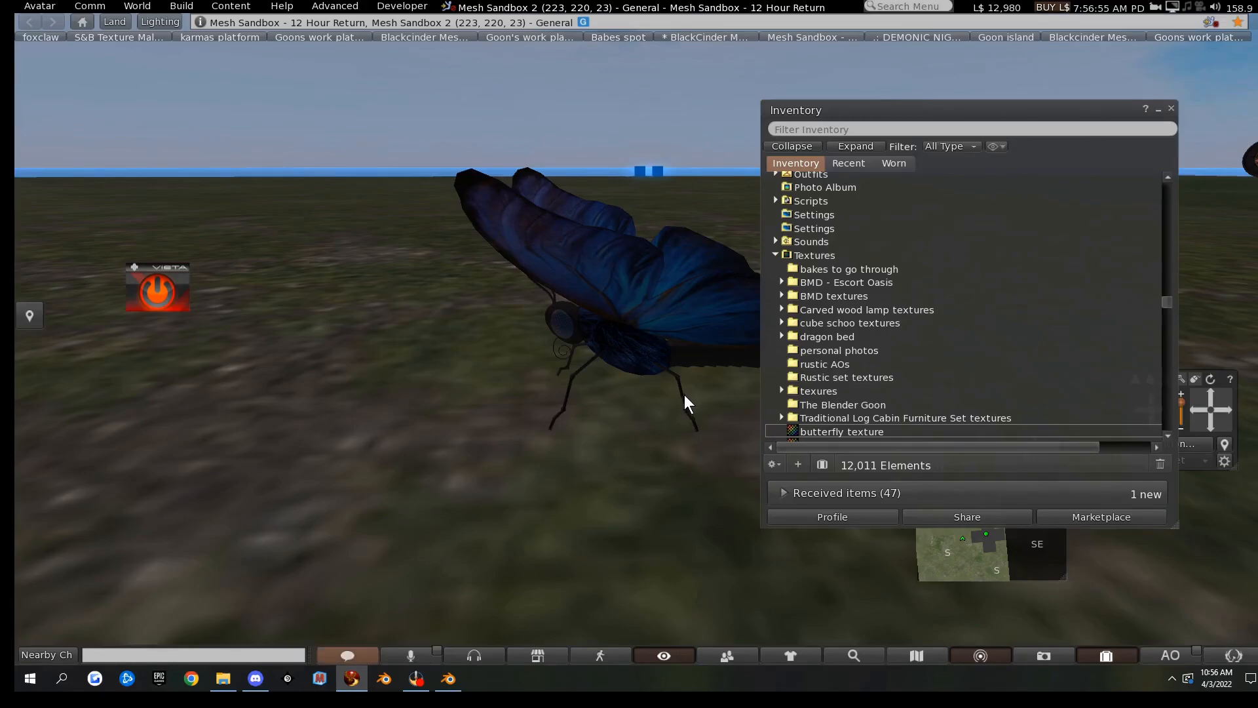
{"action": "left_click_drag", "start_coordinate": [675, 347], "coordinate": [675, 347], "text": "alt"}
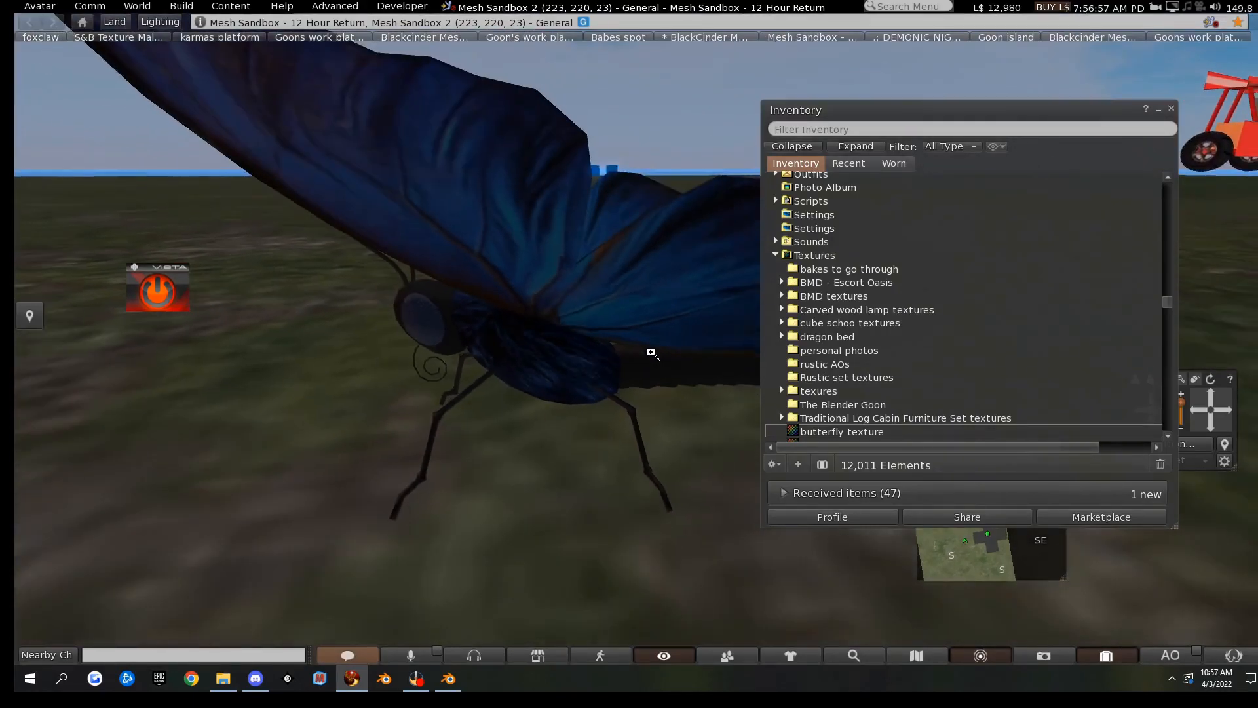